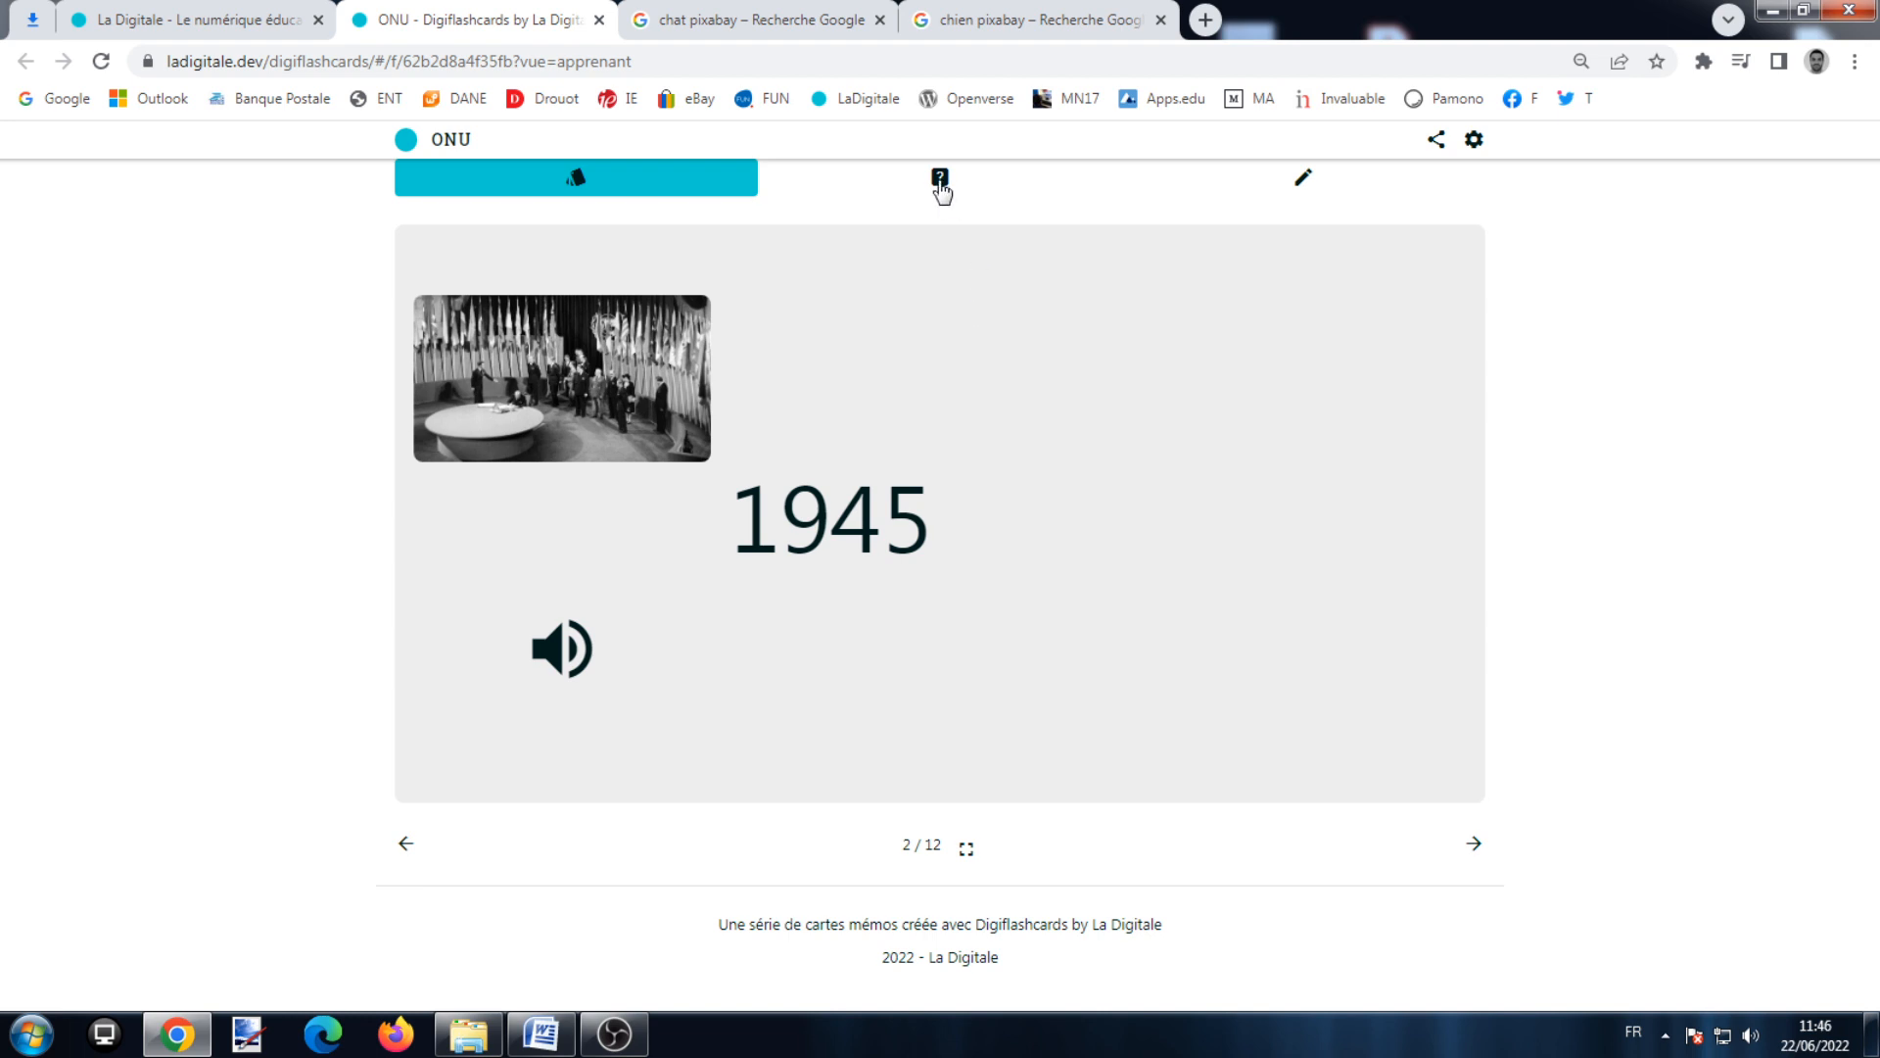
# Step: Switch the ONU series to quiz mode to show the 'Rôle du Secrétaire général de l'ONU ?' question
pyautogui.click(940, 186)
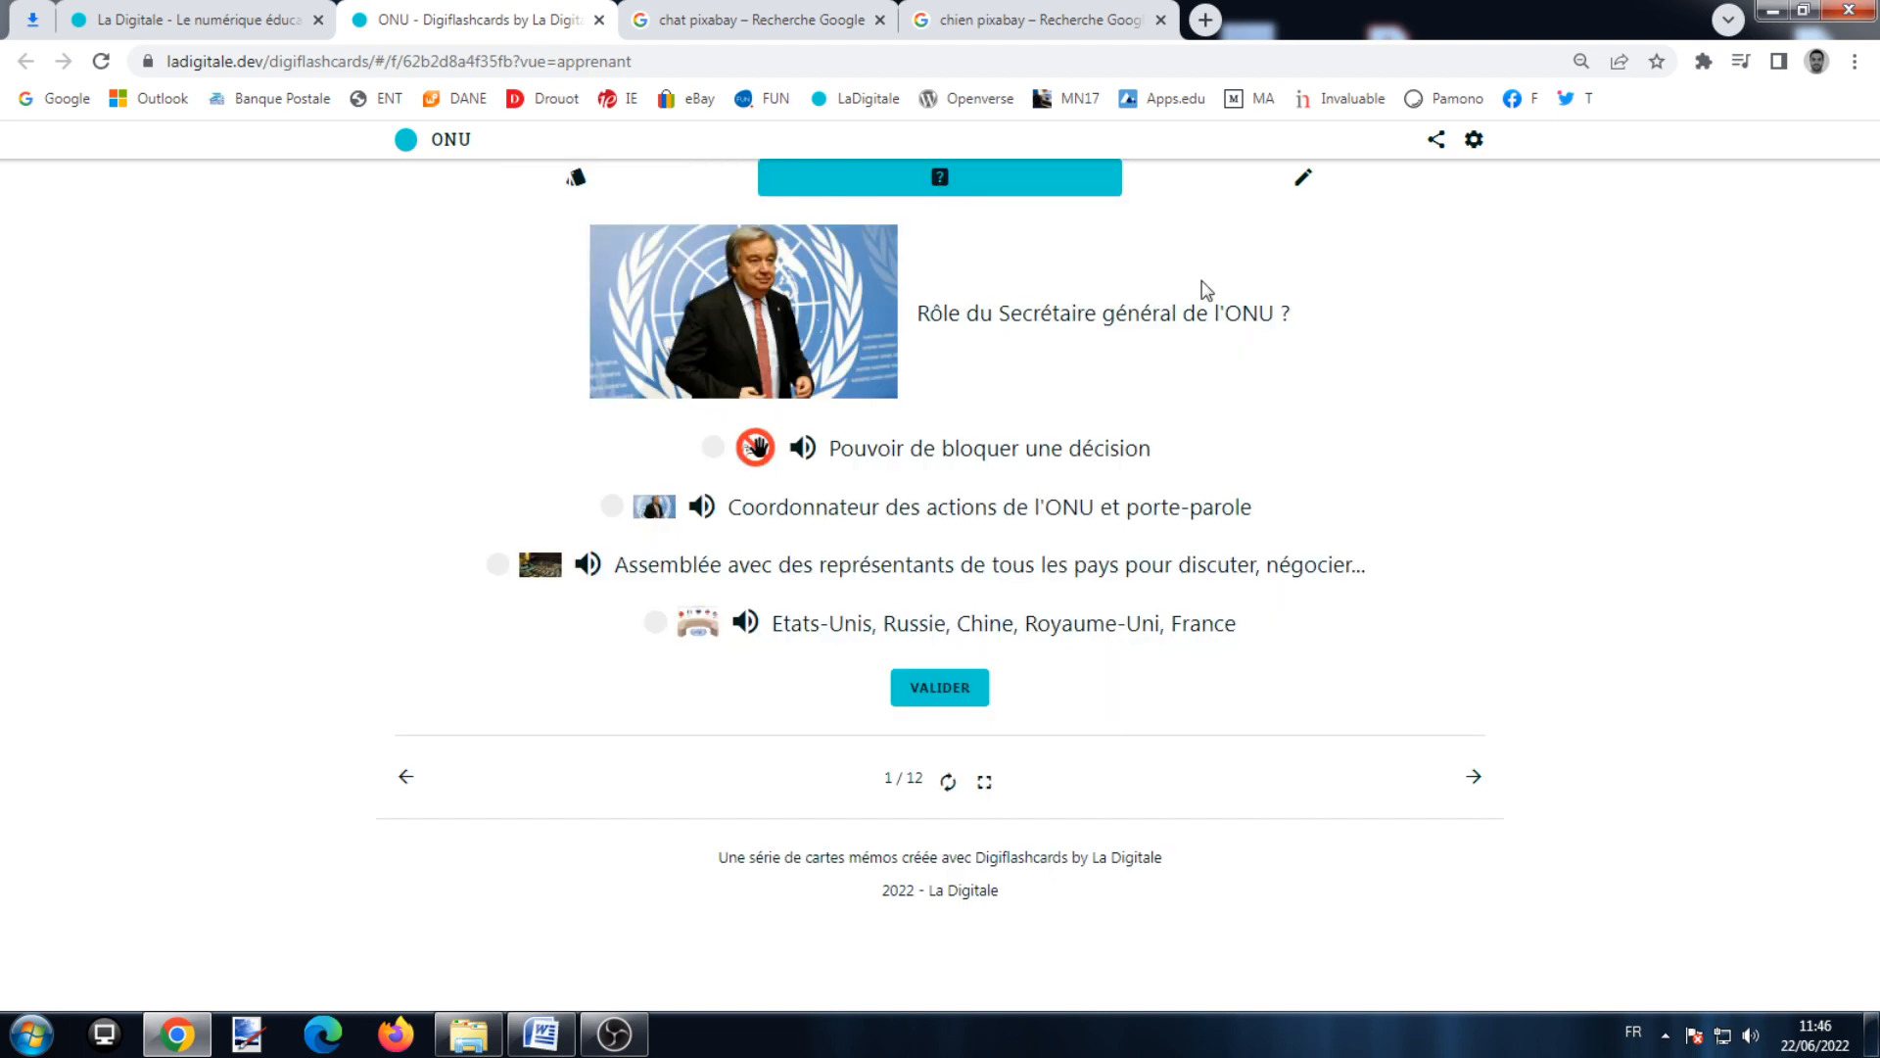
# Step: Answer two quiz questions, choosing the second option, then Organisation des Nations Unies
pyautogui.click(609, 508)
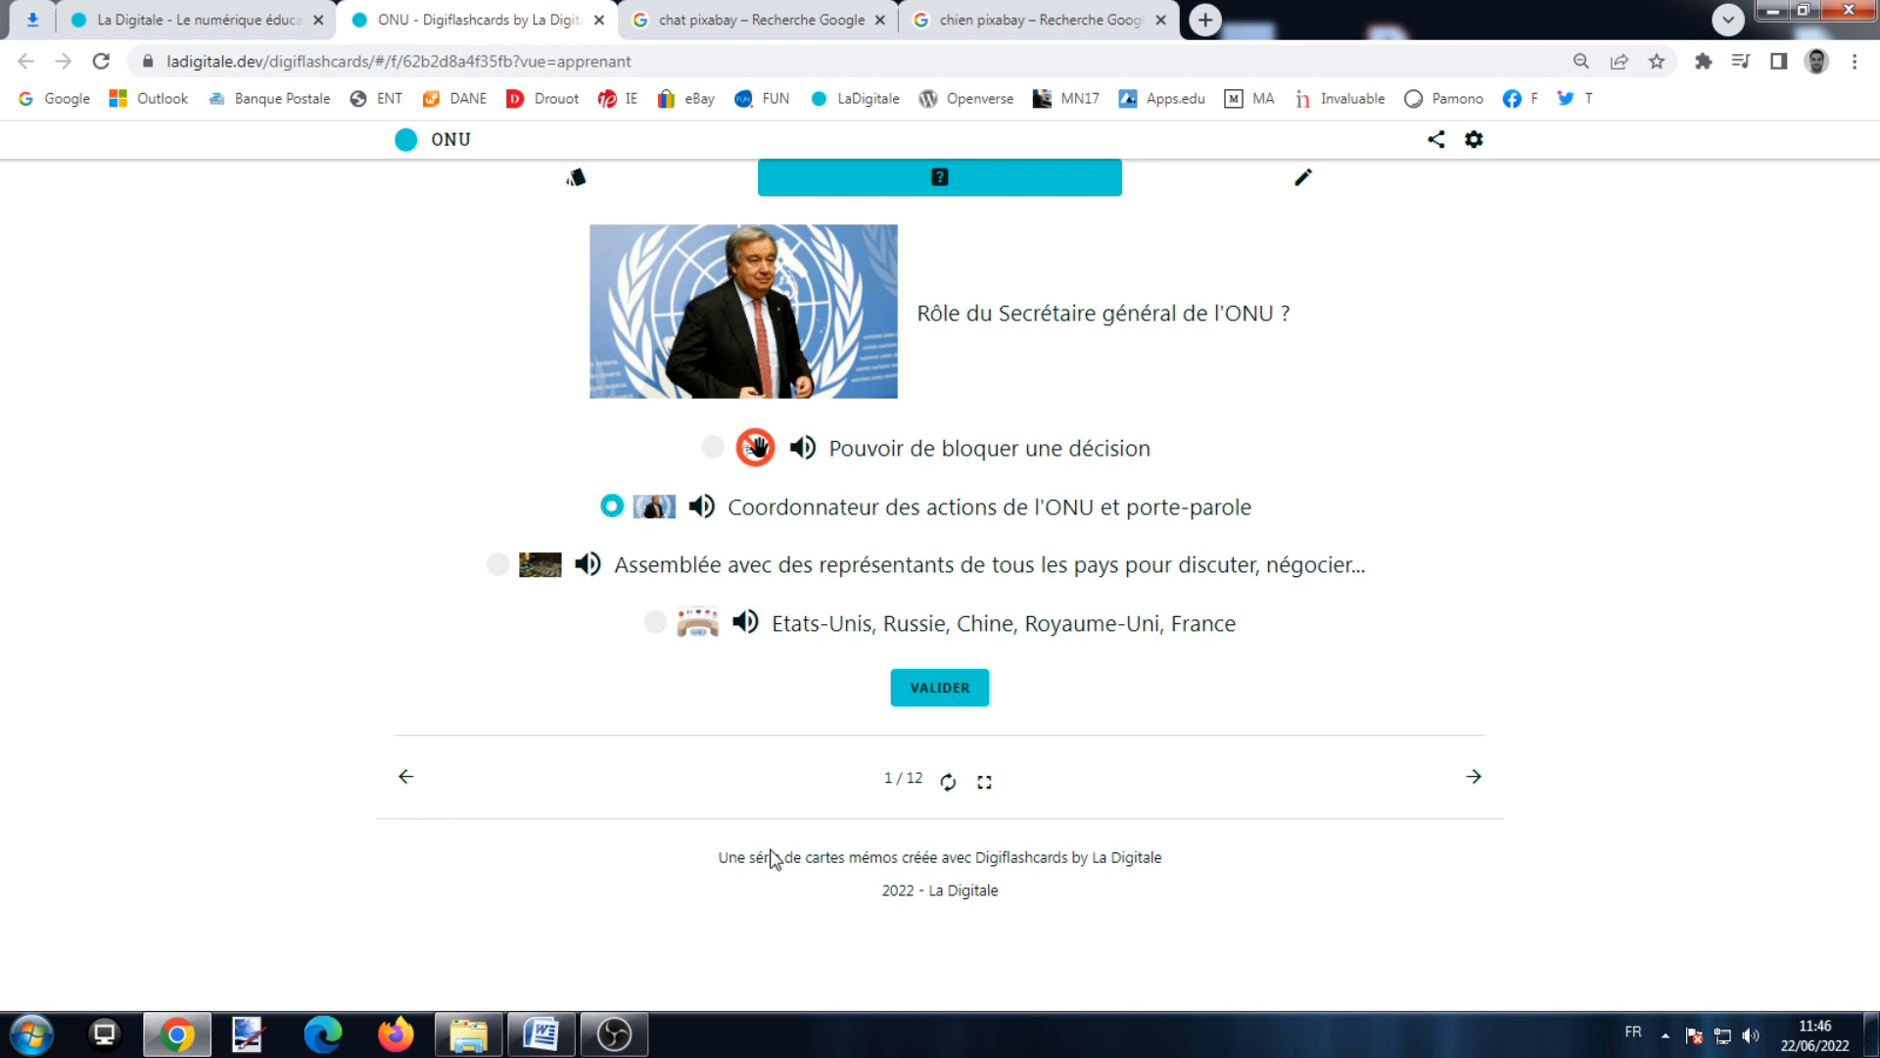
pyautogui.click(920, 687)
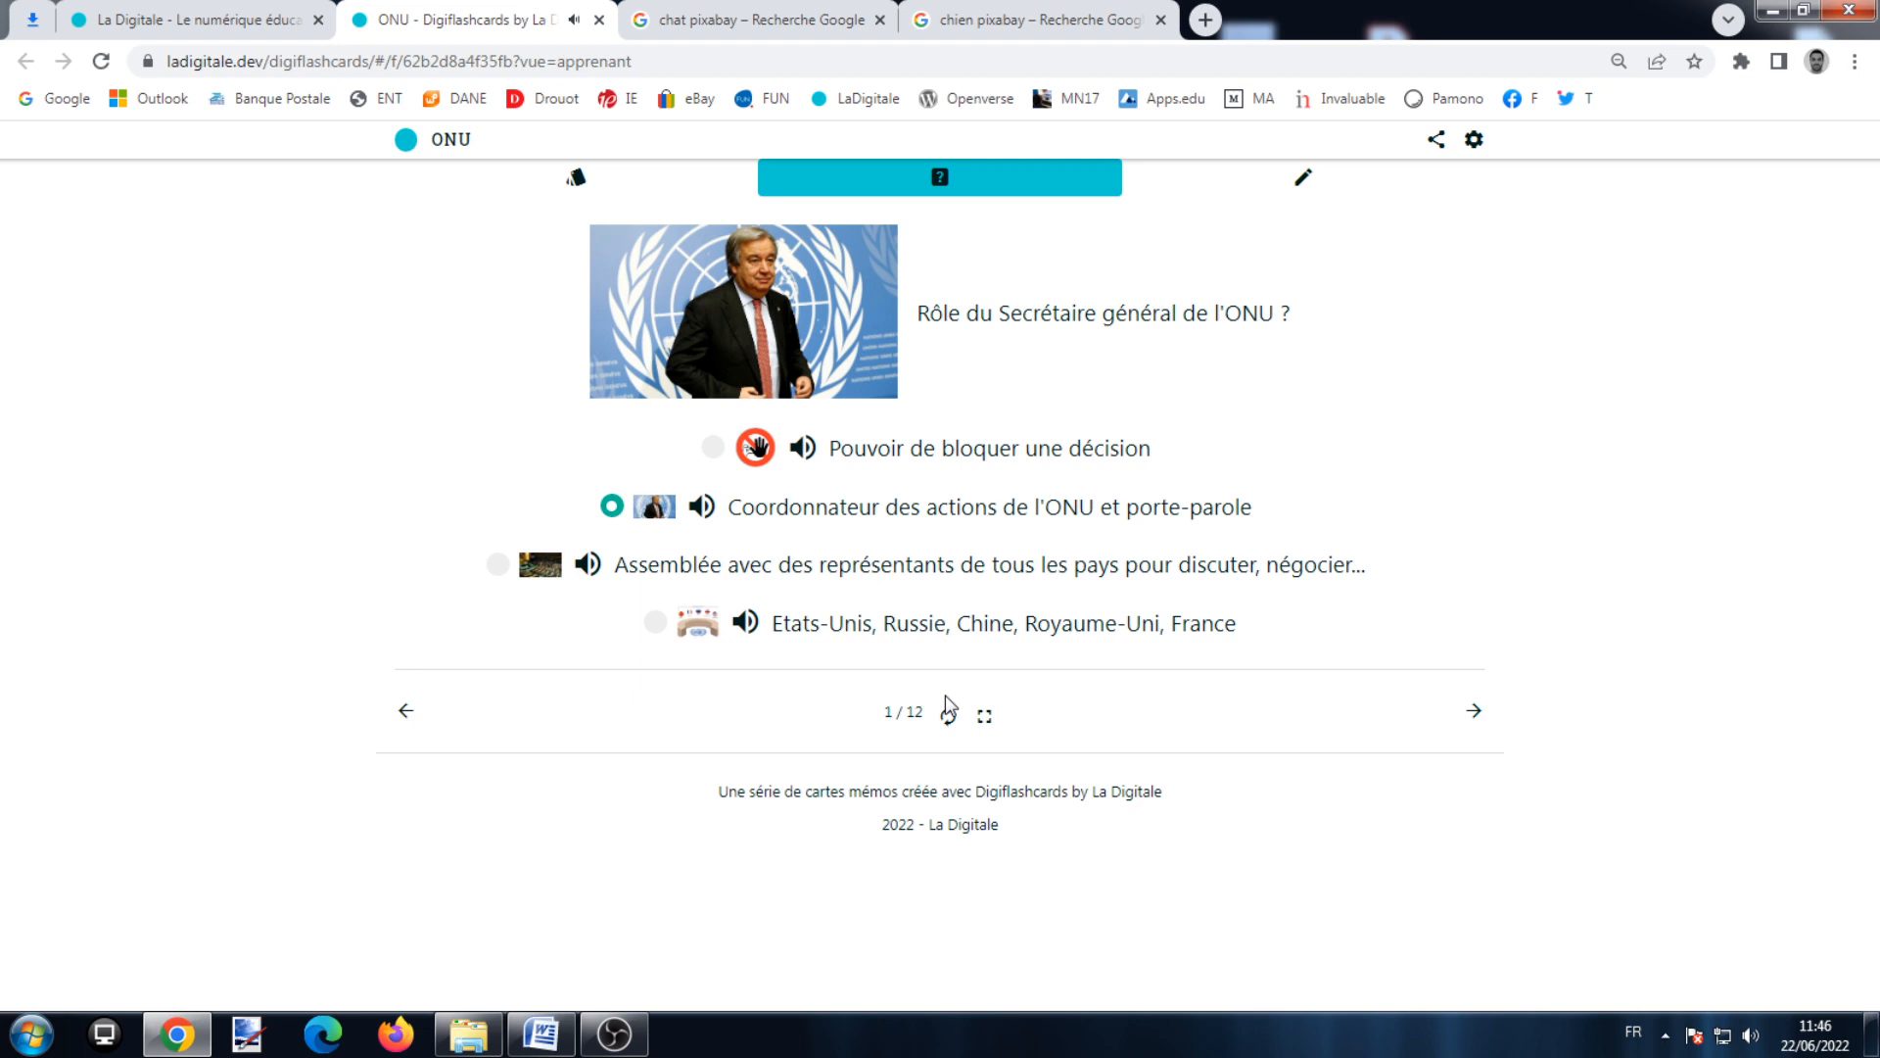
pyautogui.click(1474, 711)
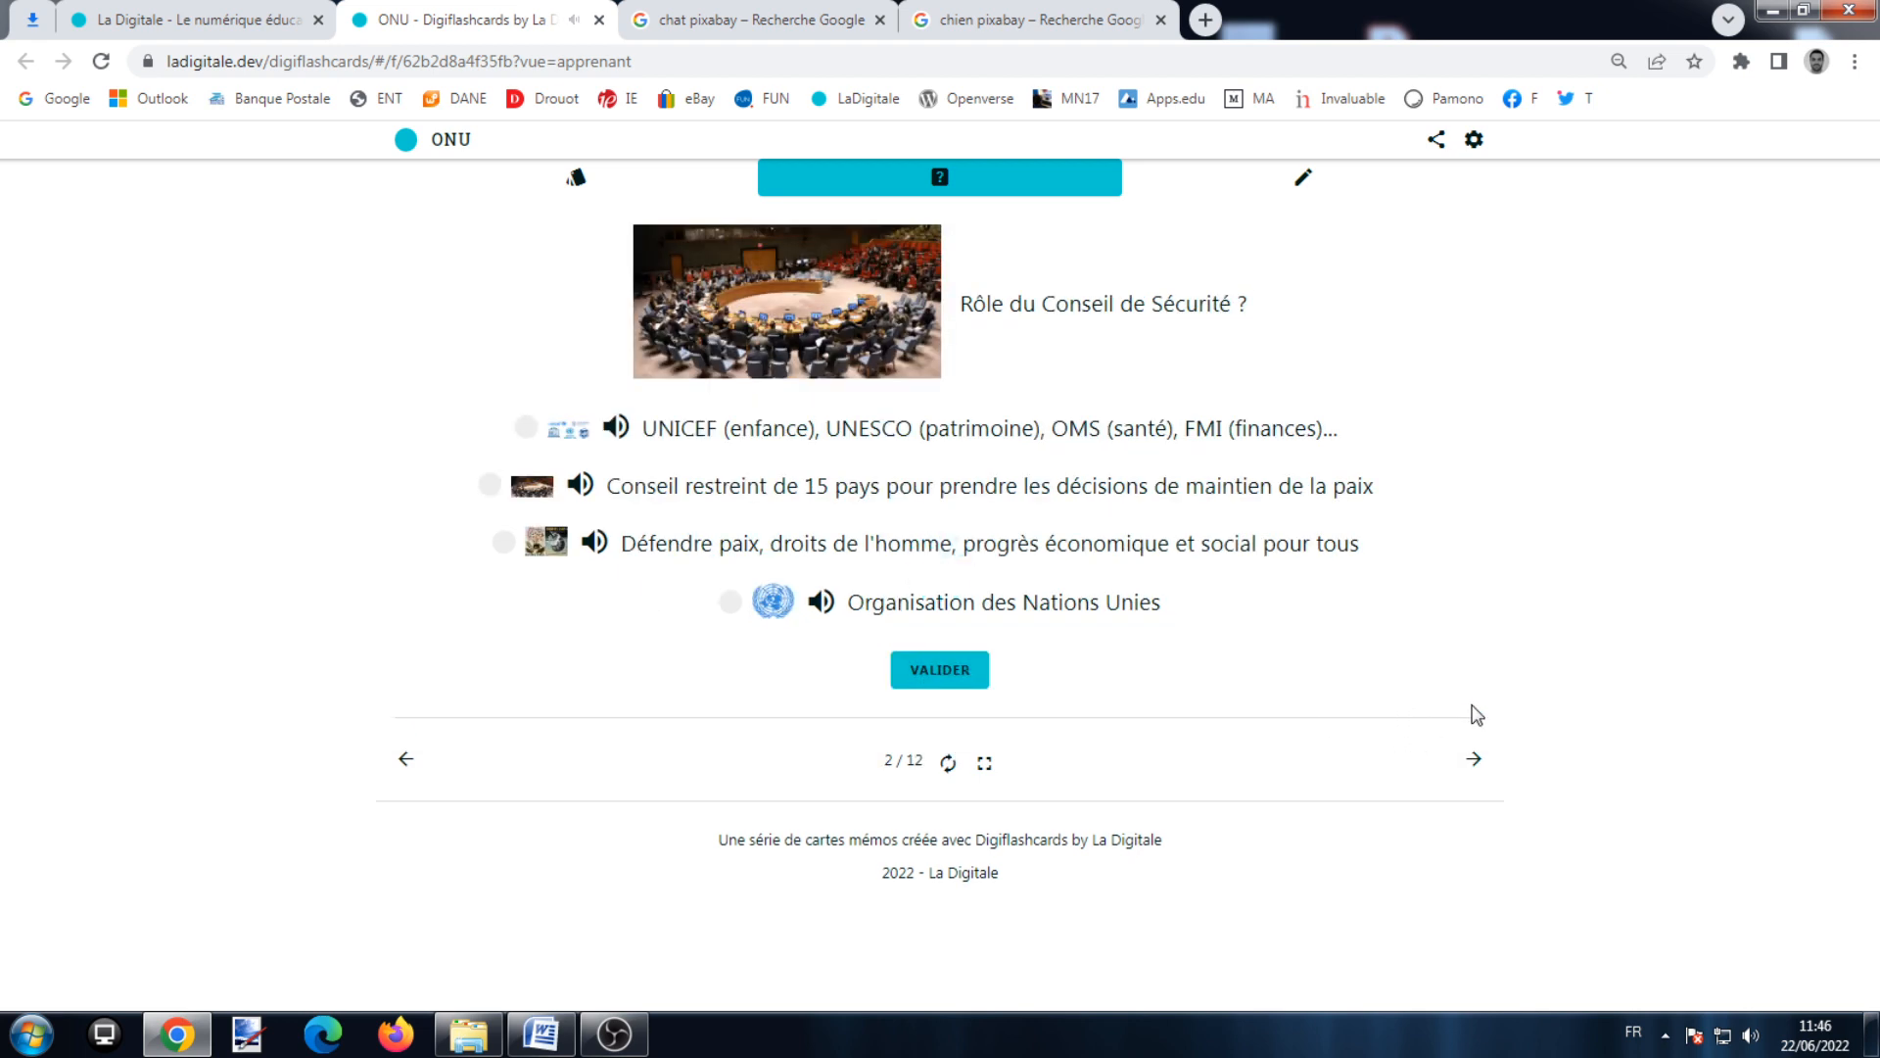
pyautogui.click(730, 601)
pyautogui.click(938, 676)
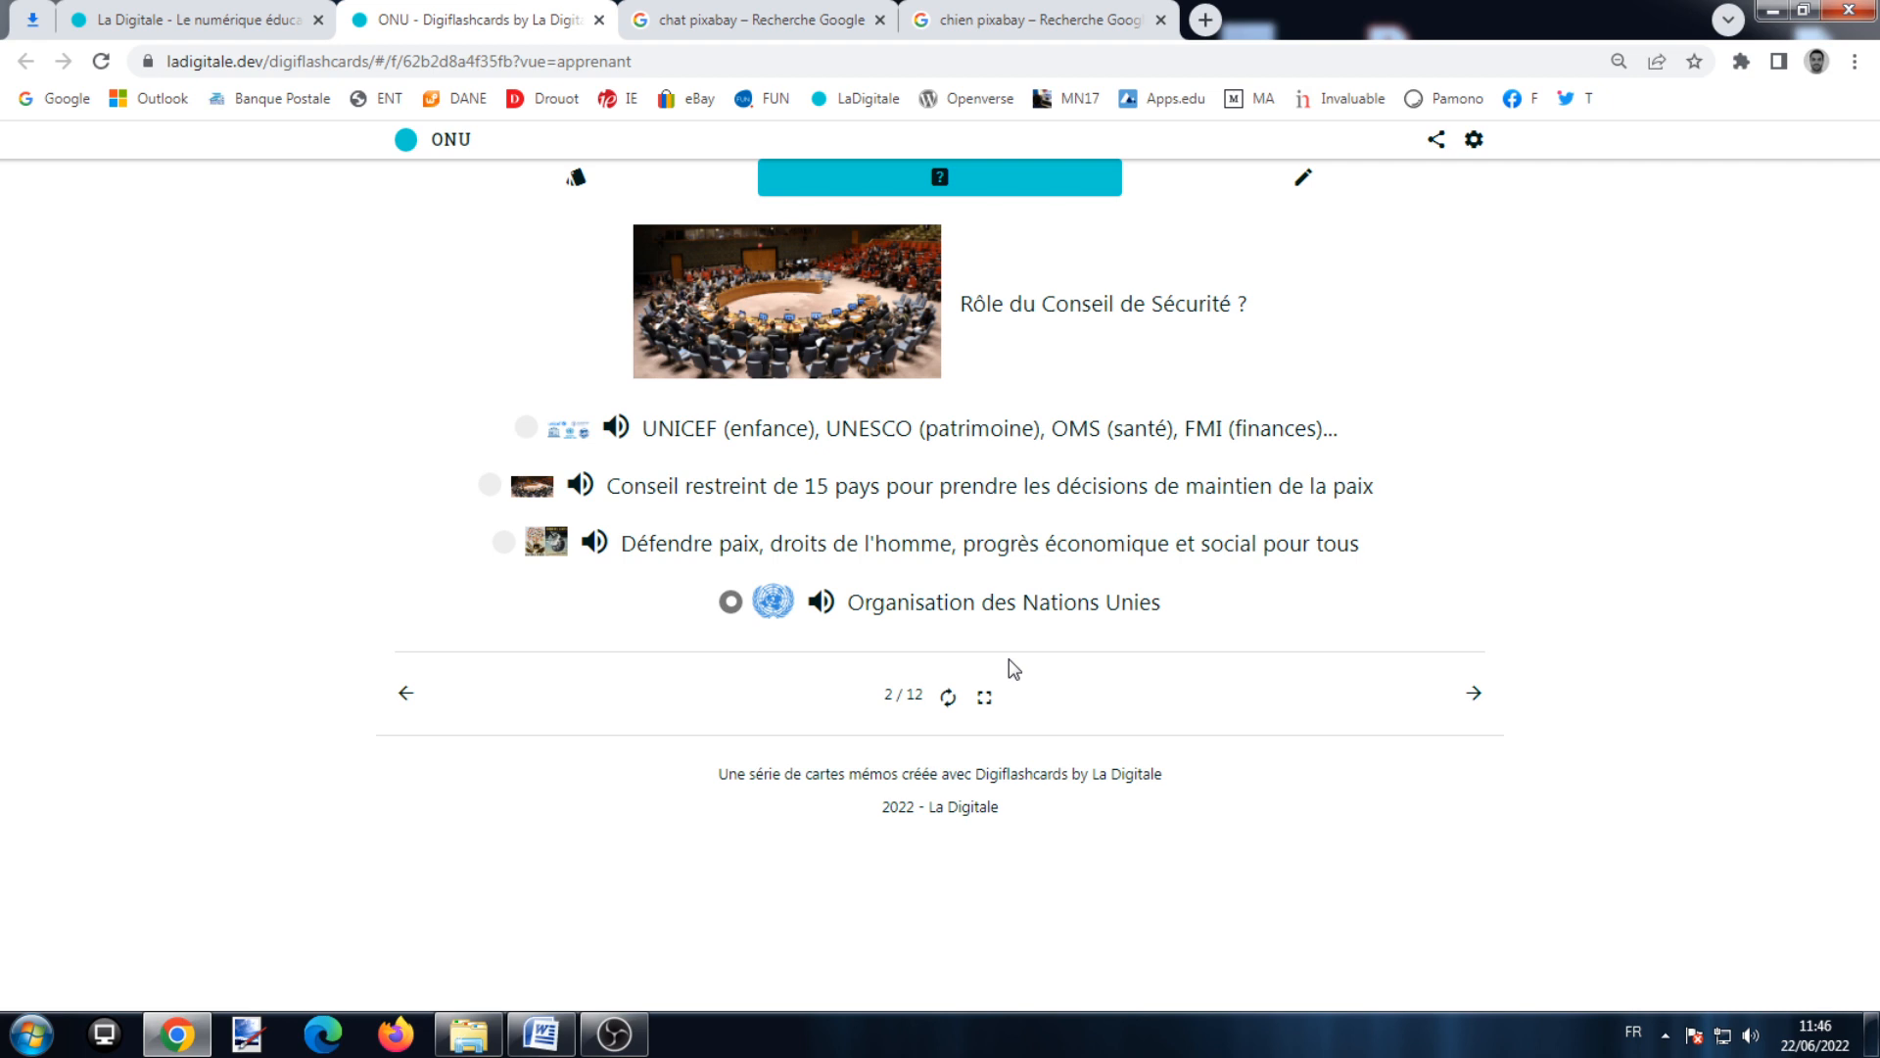
# Step: Try the writing mode, return to flashcards, flip a card and preview it phone-sized
pyautogui.click(1302, 178)
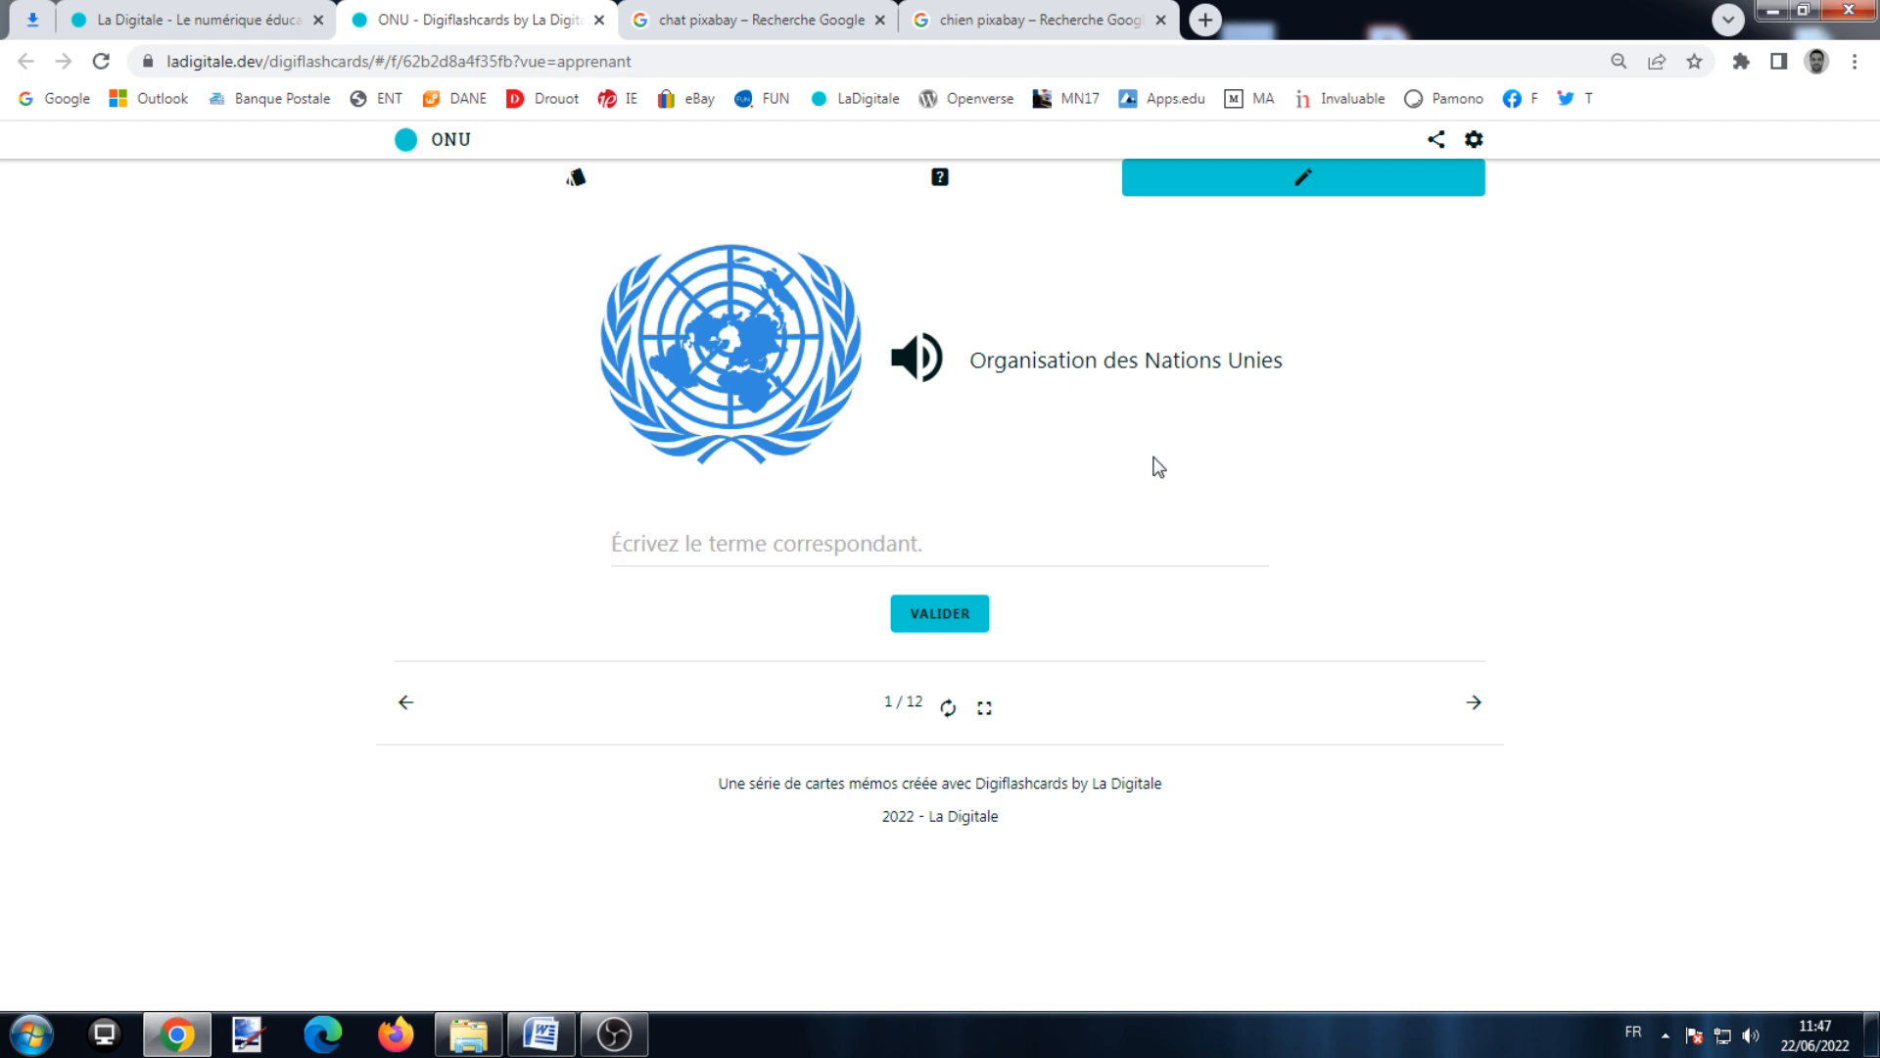
pyautogui.click(588, 191)
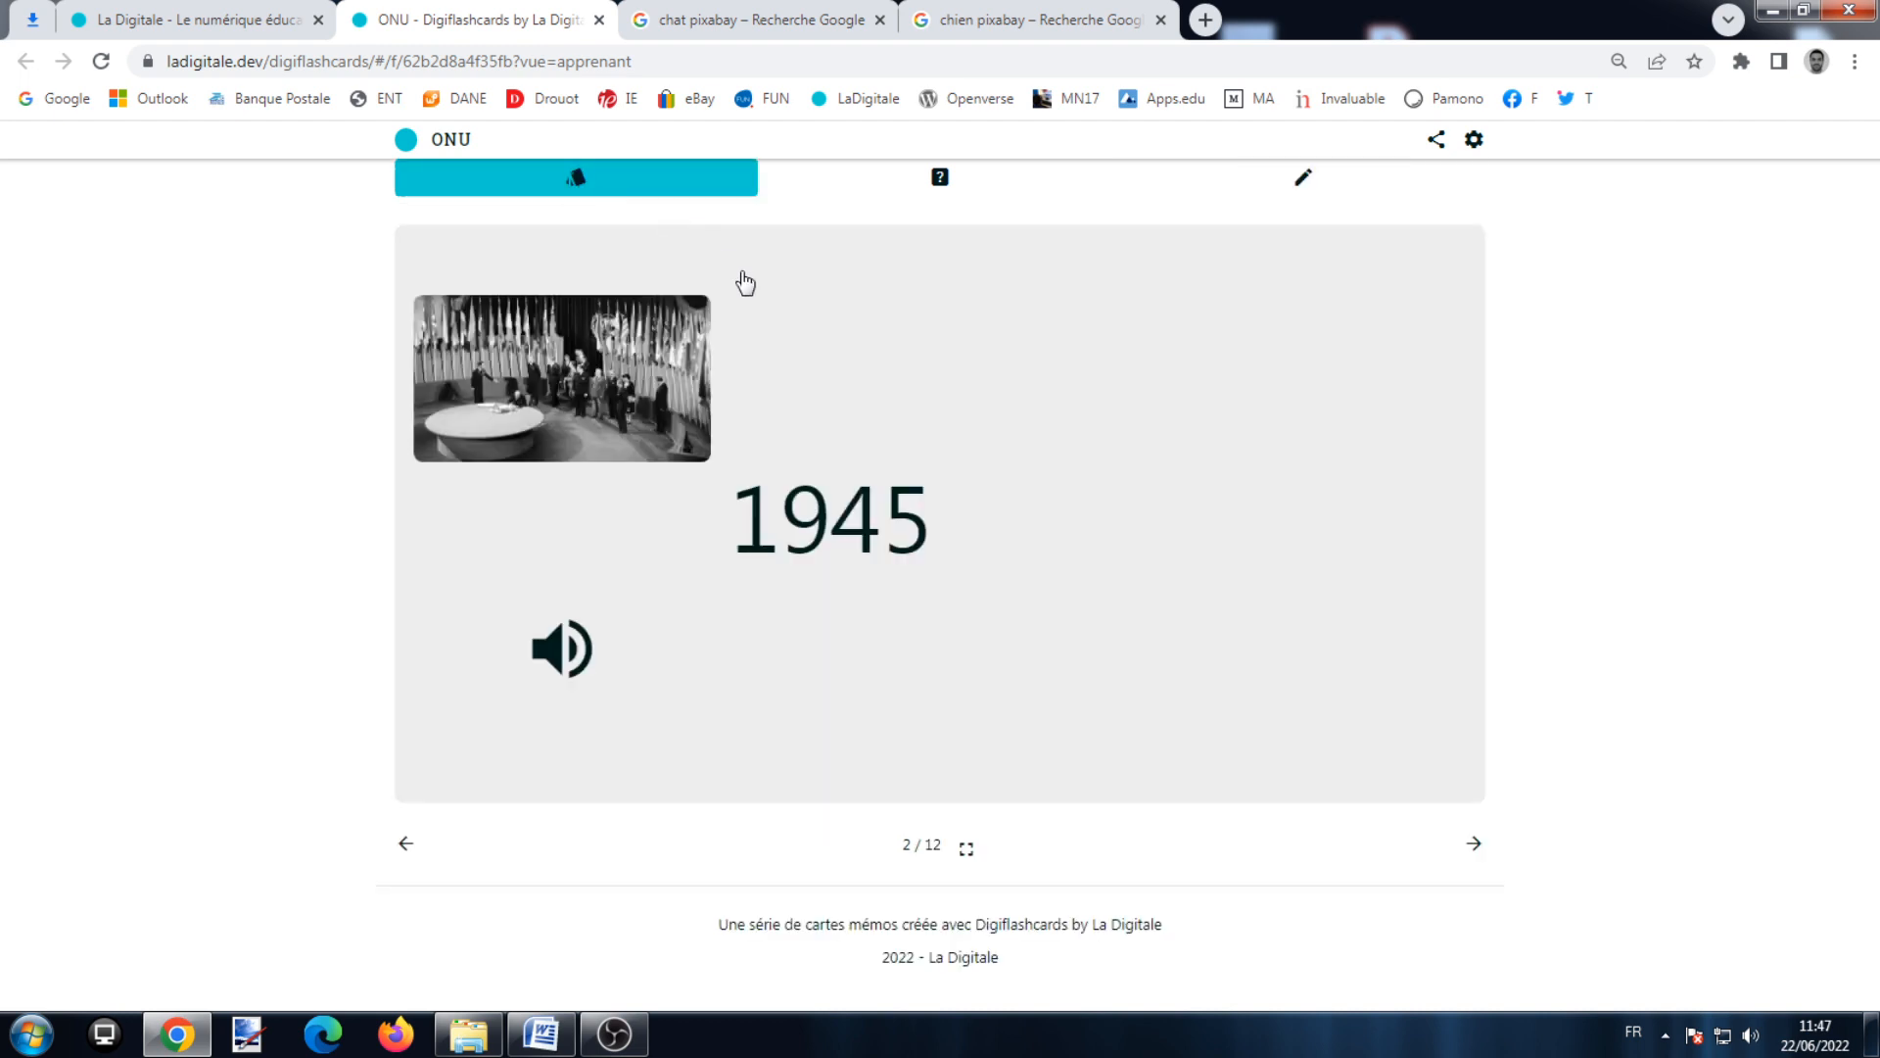
pyautogui.click(1003, 534)
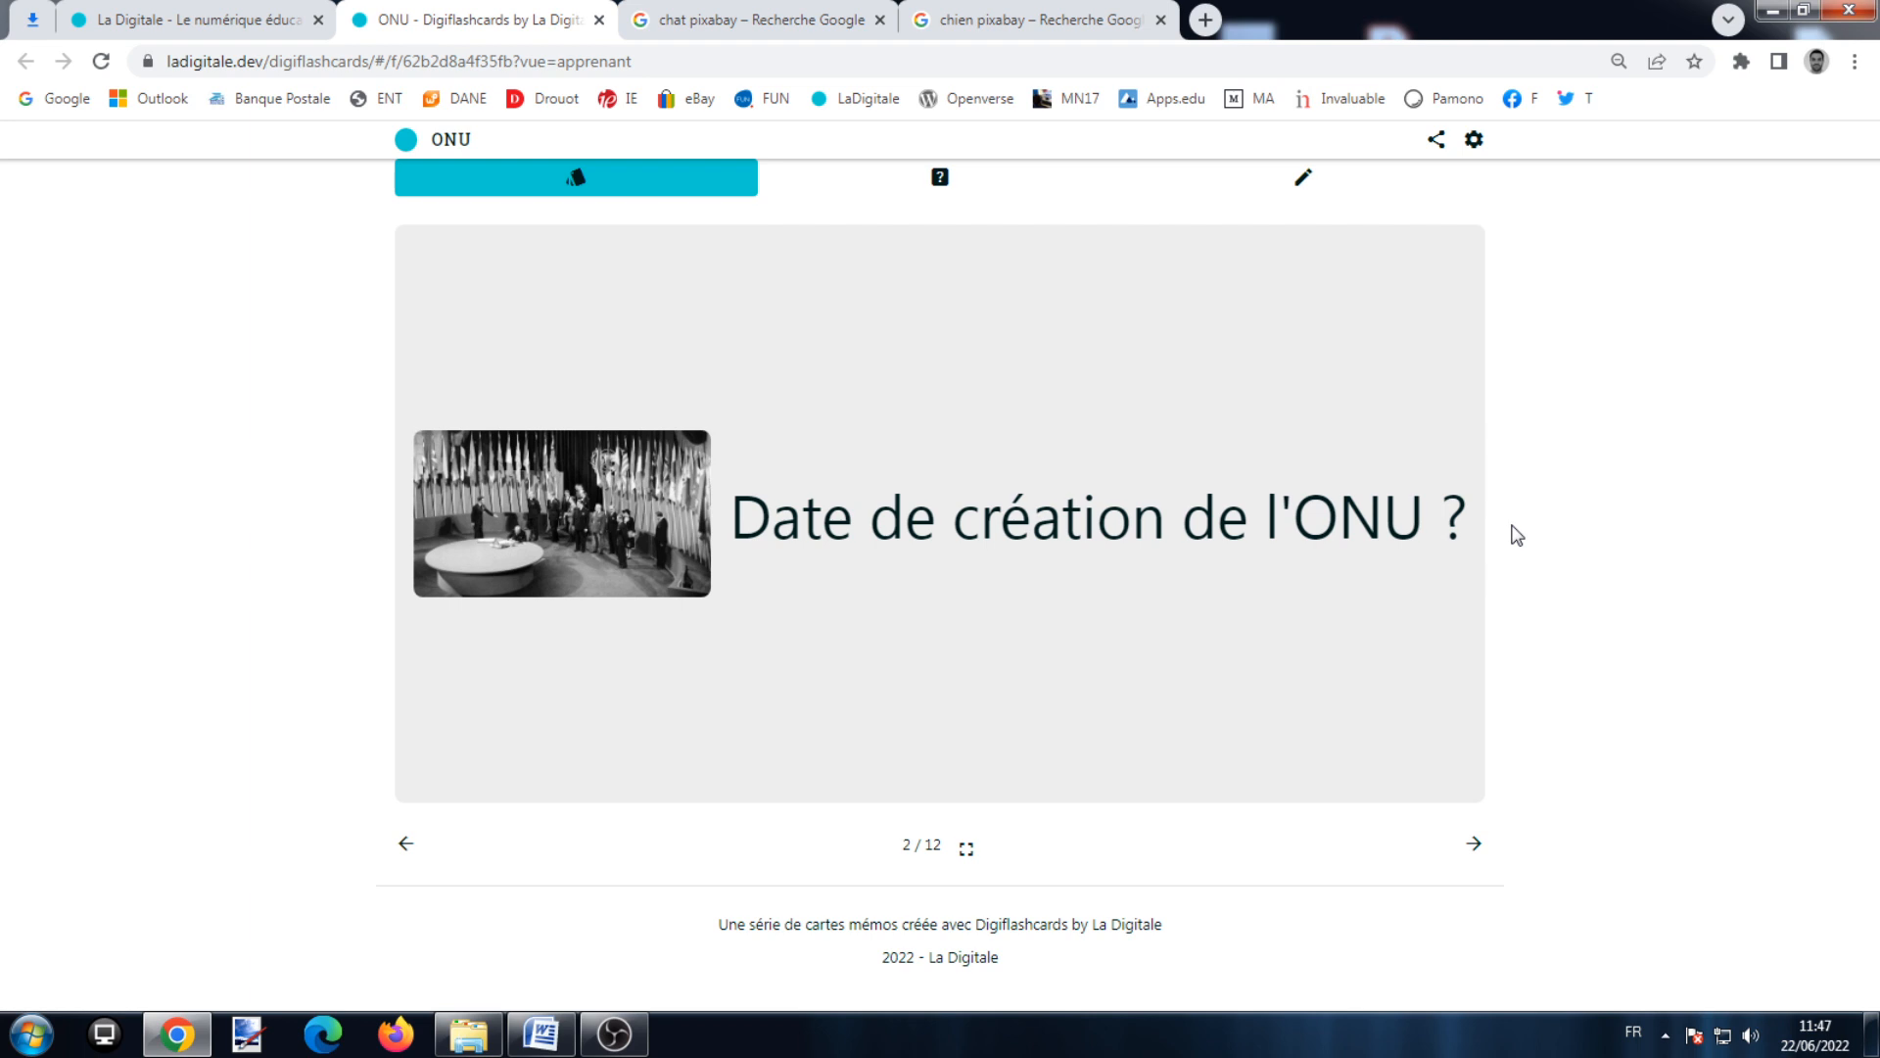
pyautogui.press('F12')
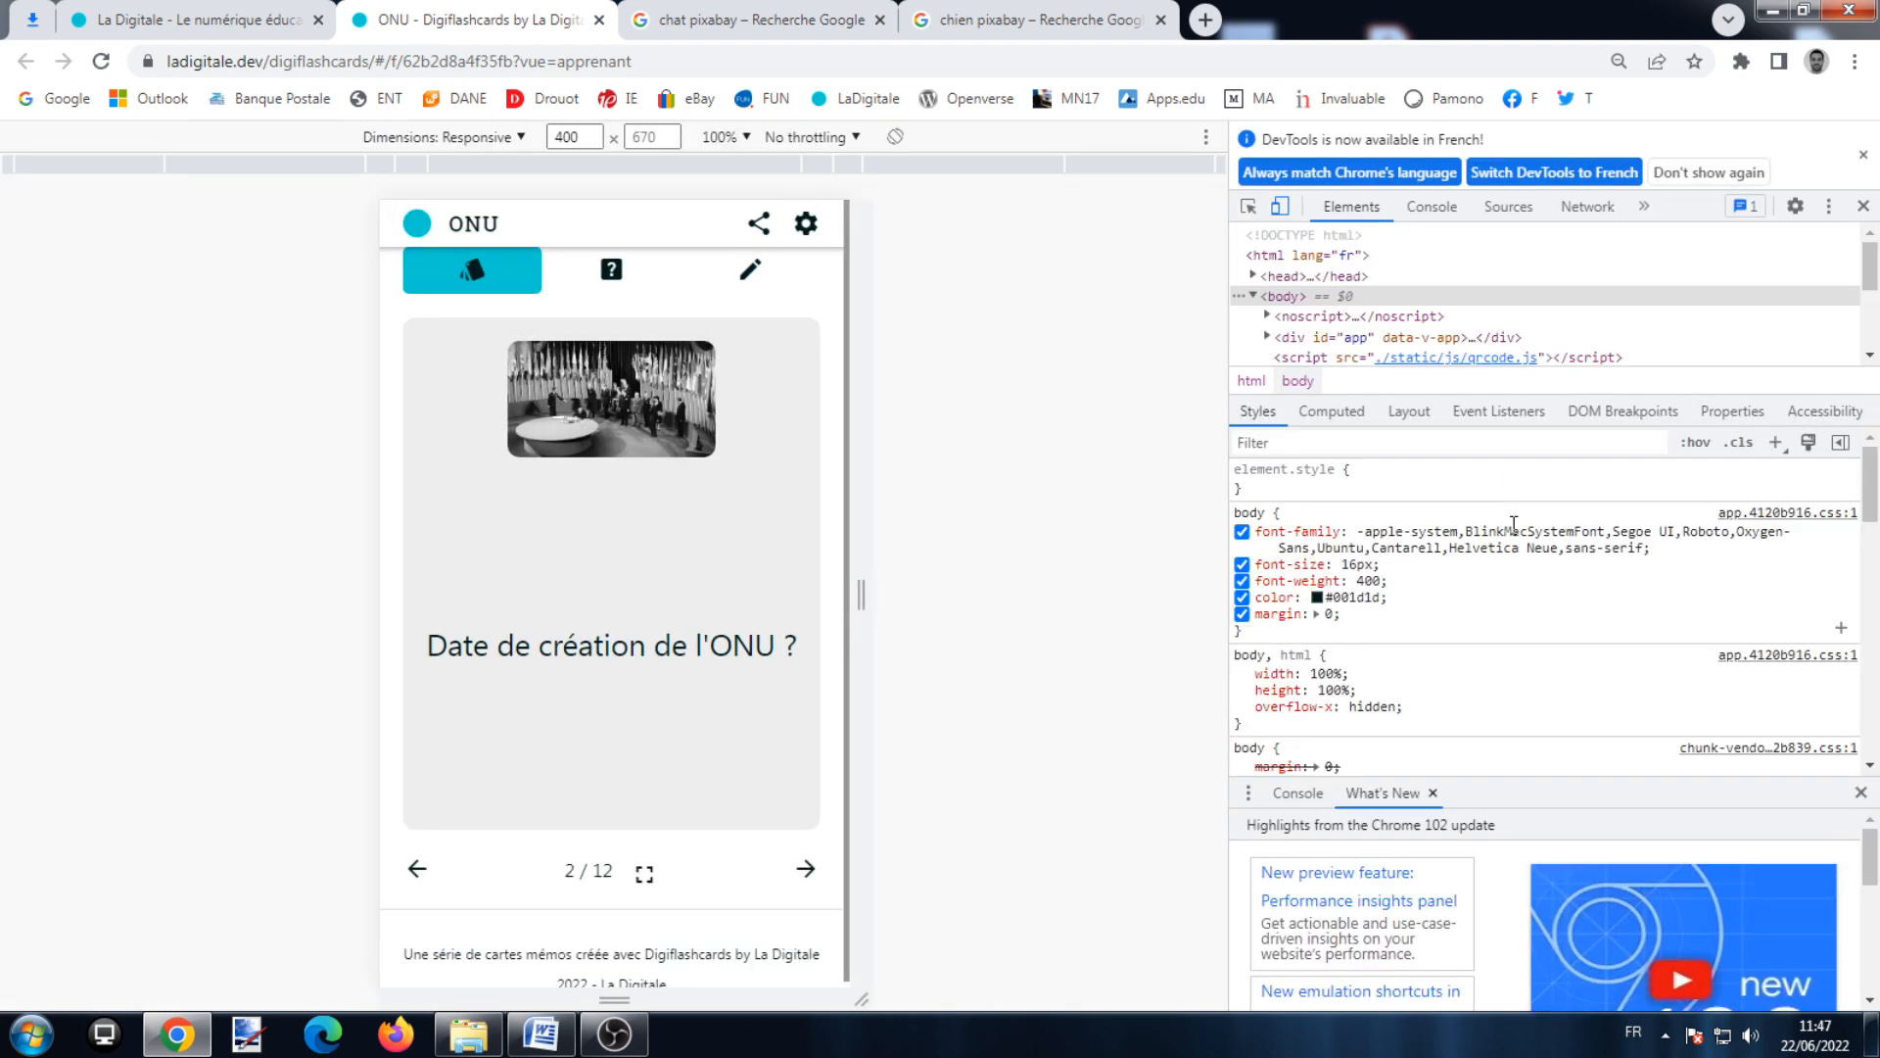
# Step: Reveal the 1945 answer, view its photo enlarged, go to card 3, then switch to La Digitale
pyautogui.click(676, 664)
pyautogui.click(565, 400)
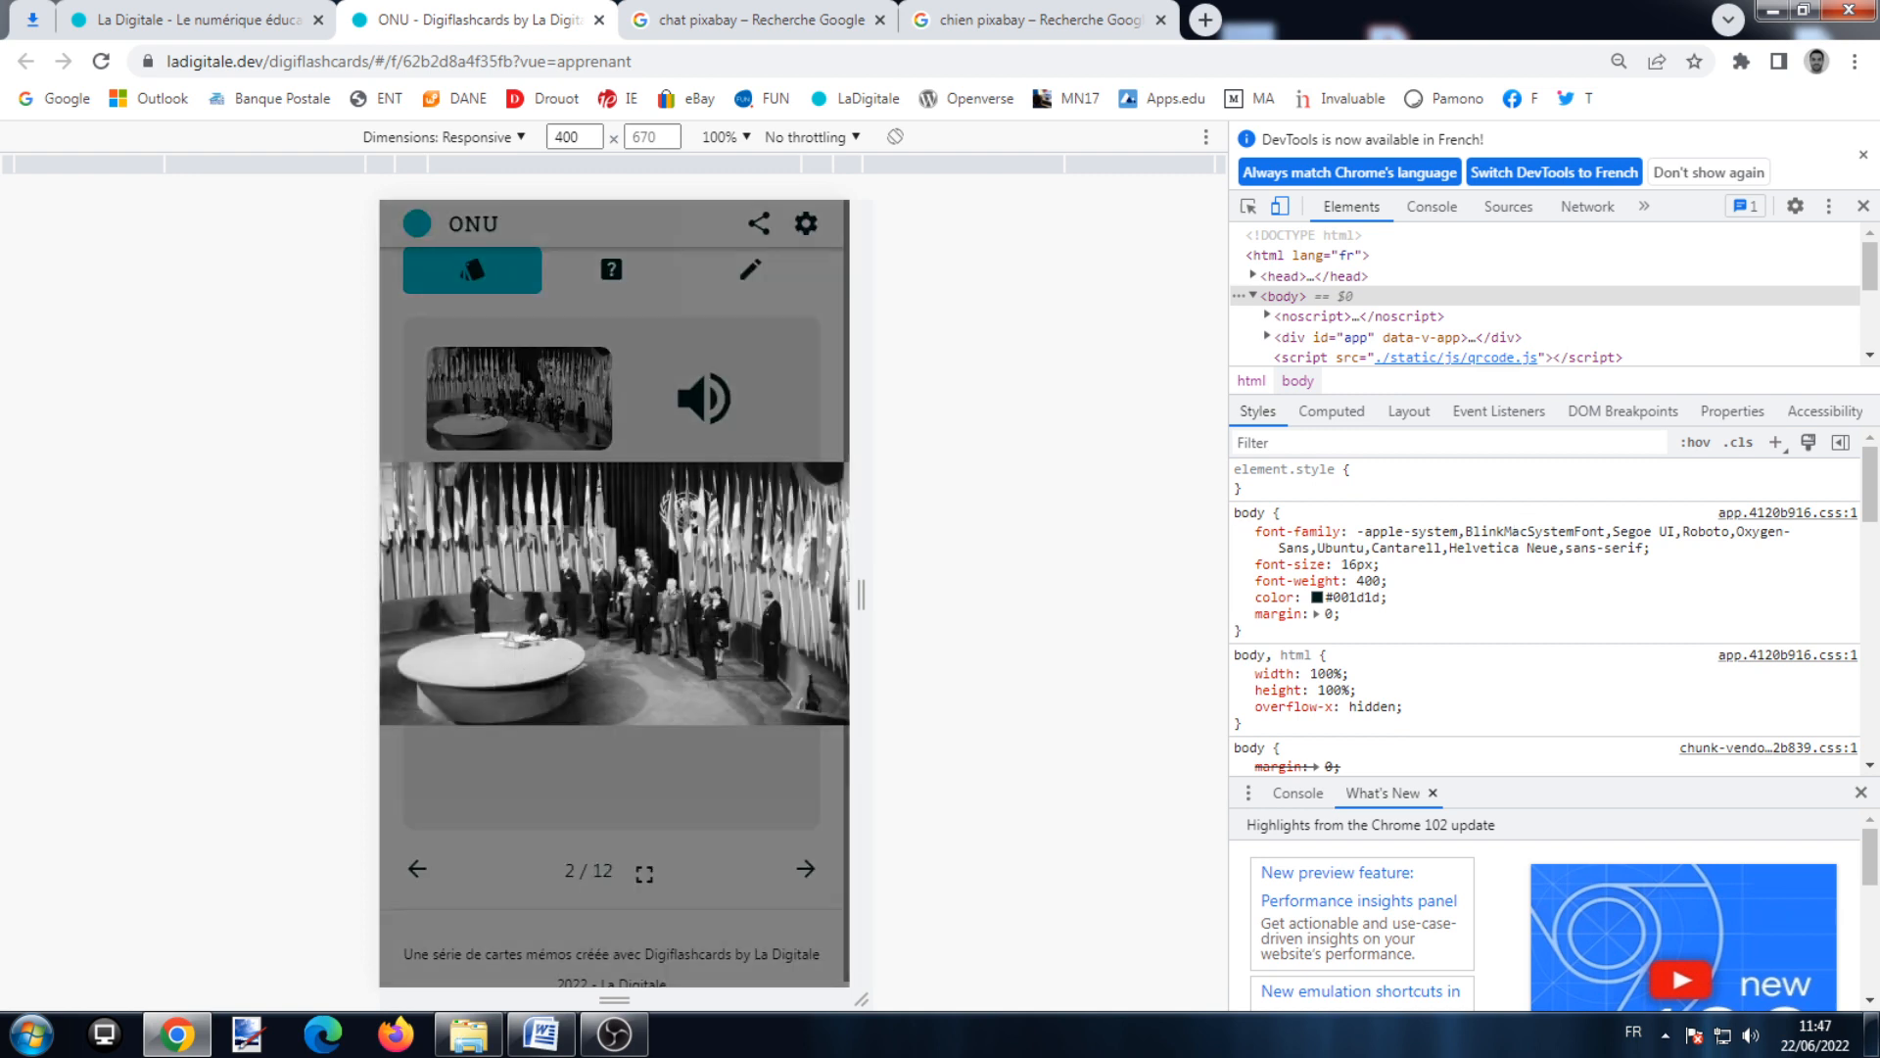
pyautogui.click(703, 406)
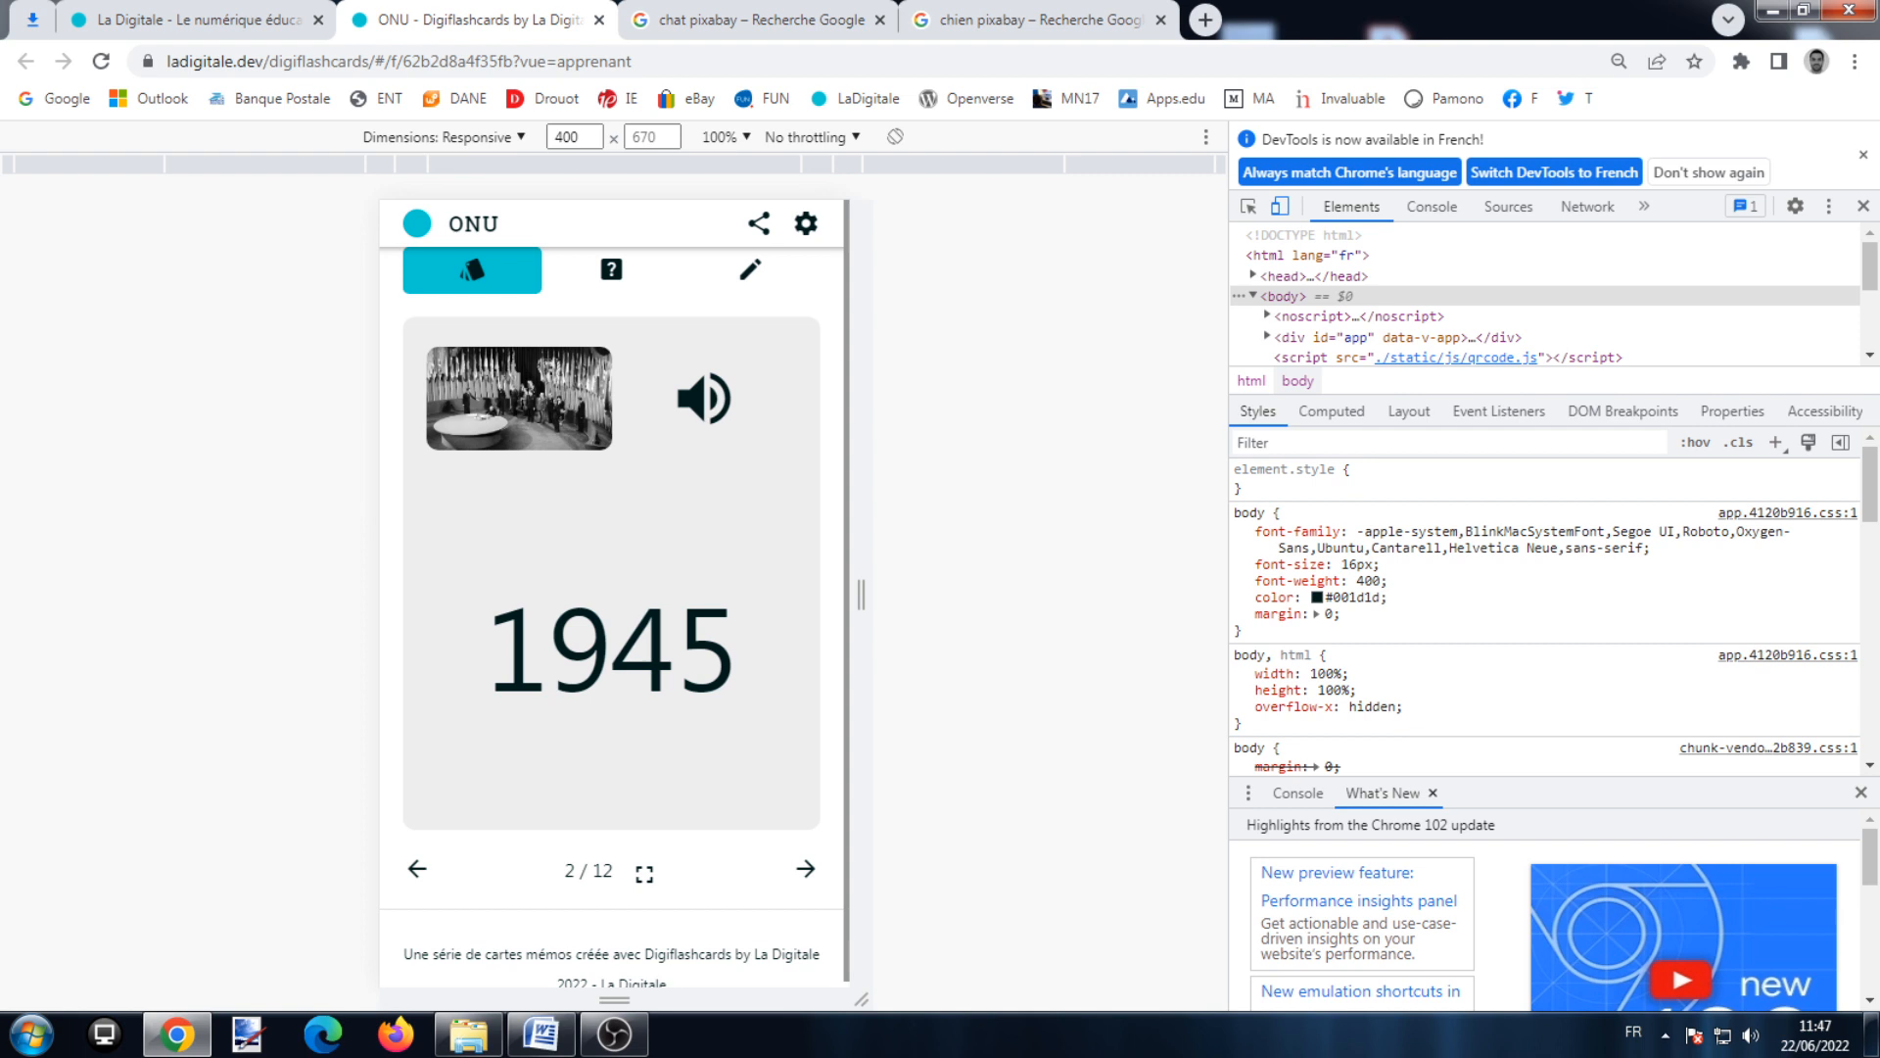
pyautogui.click(807, 868)
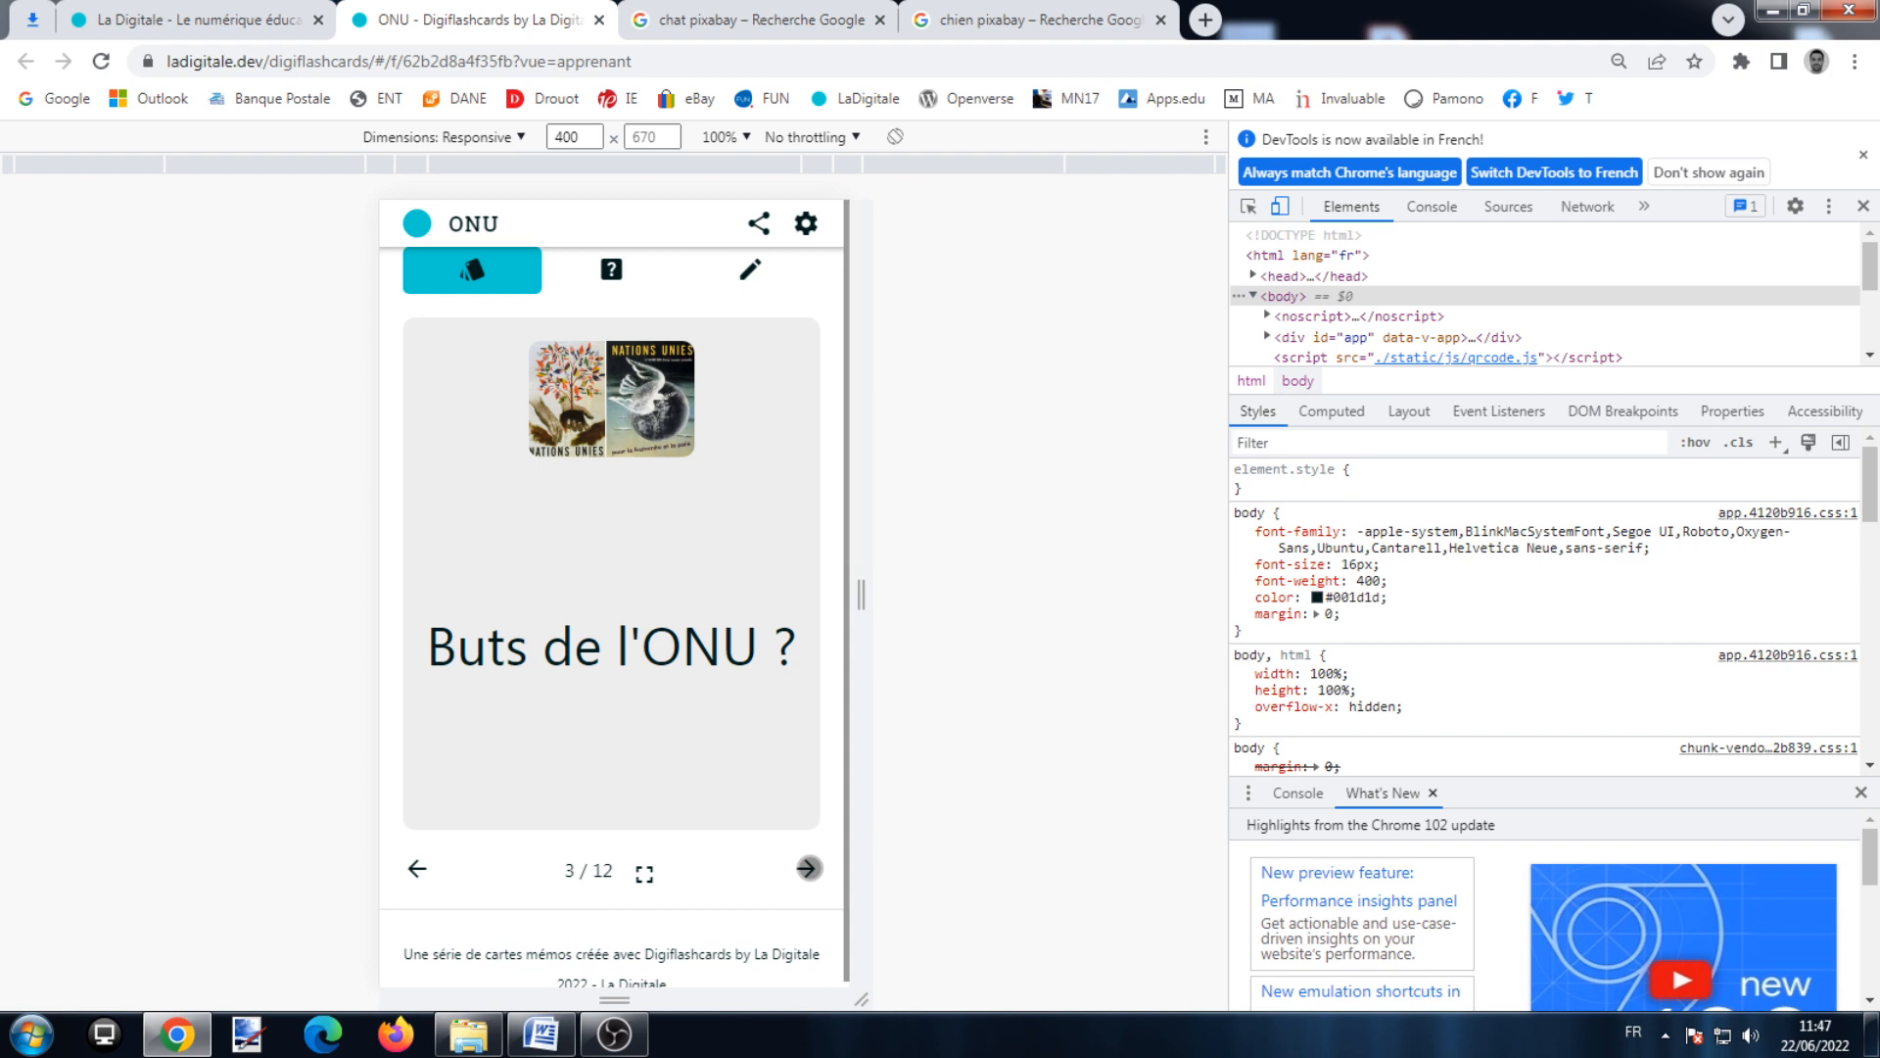
pyautogui.click(196, 20)
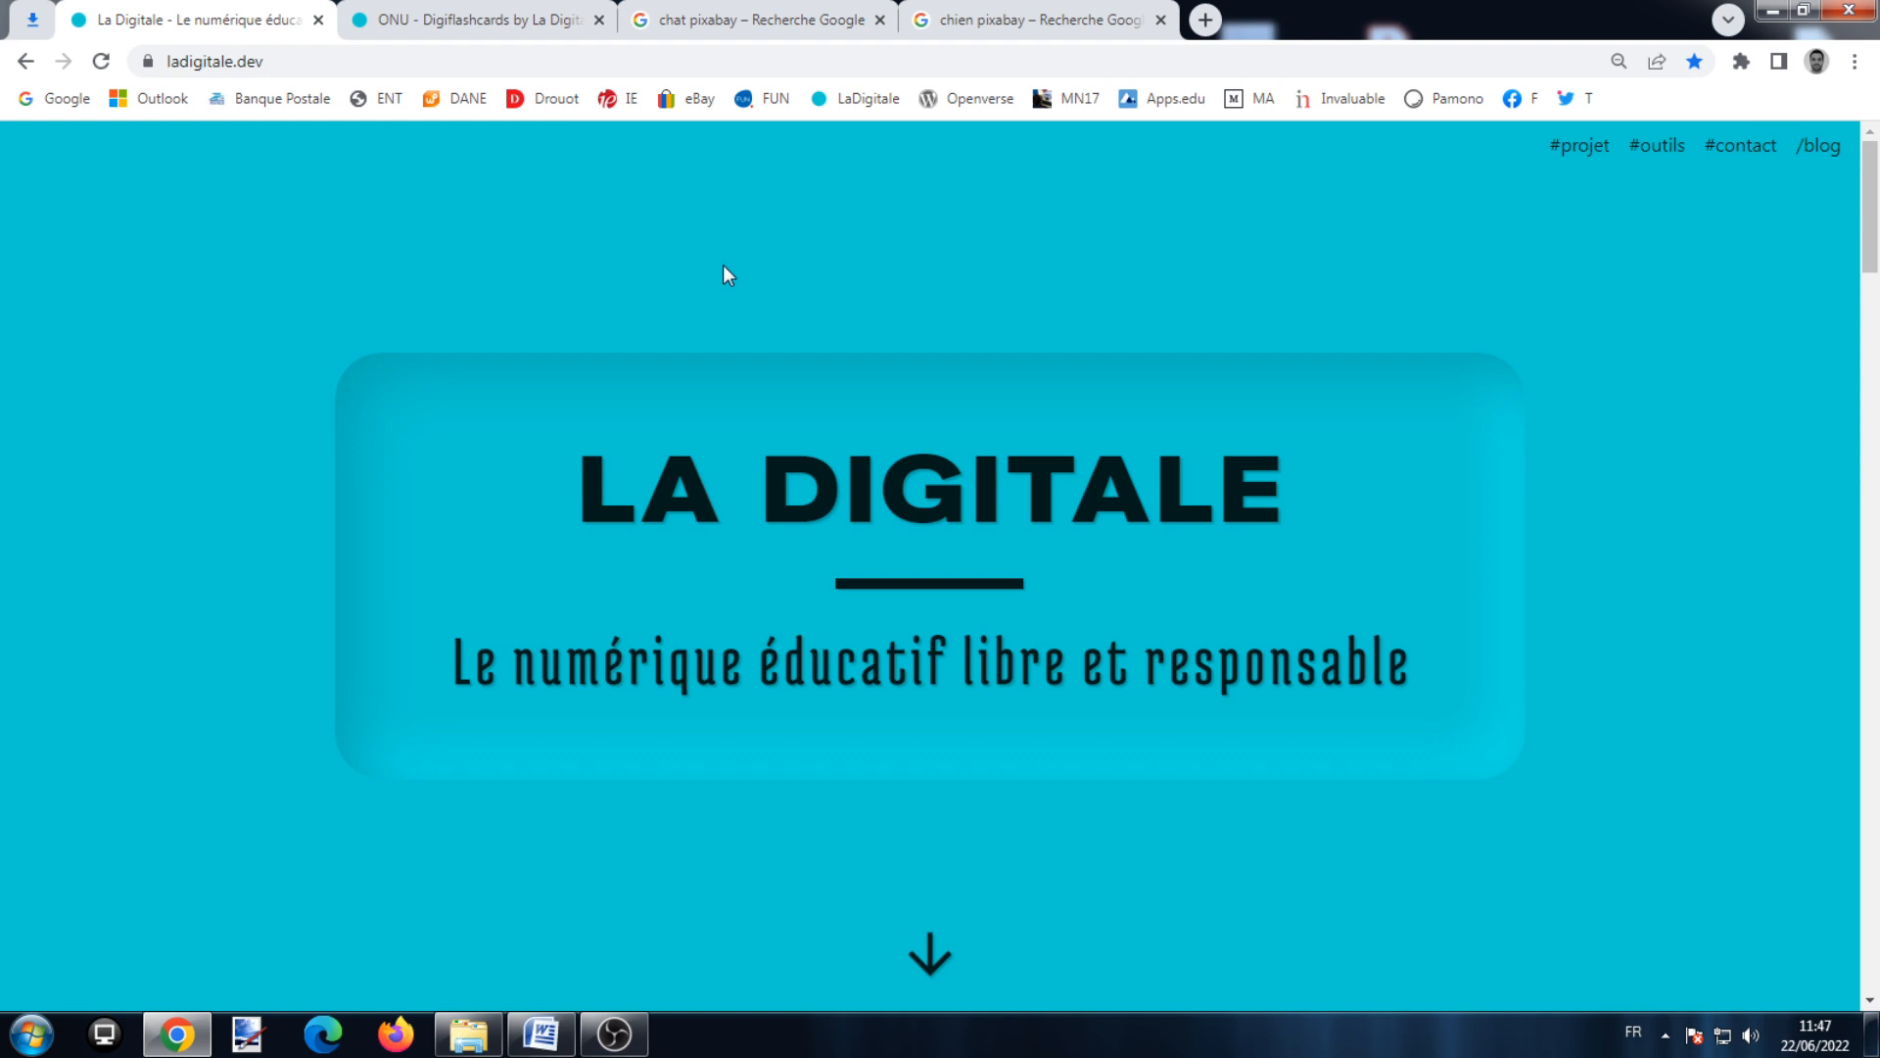
# Step: Scroll to the 'Applications en ligne' grid and open Digiflashcards in a new tab
pyautogui.scroll(-3, 870, 439)
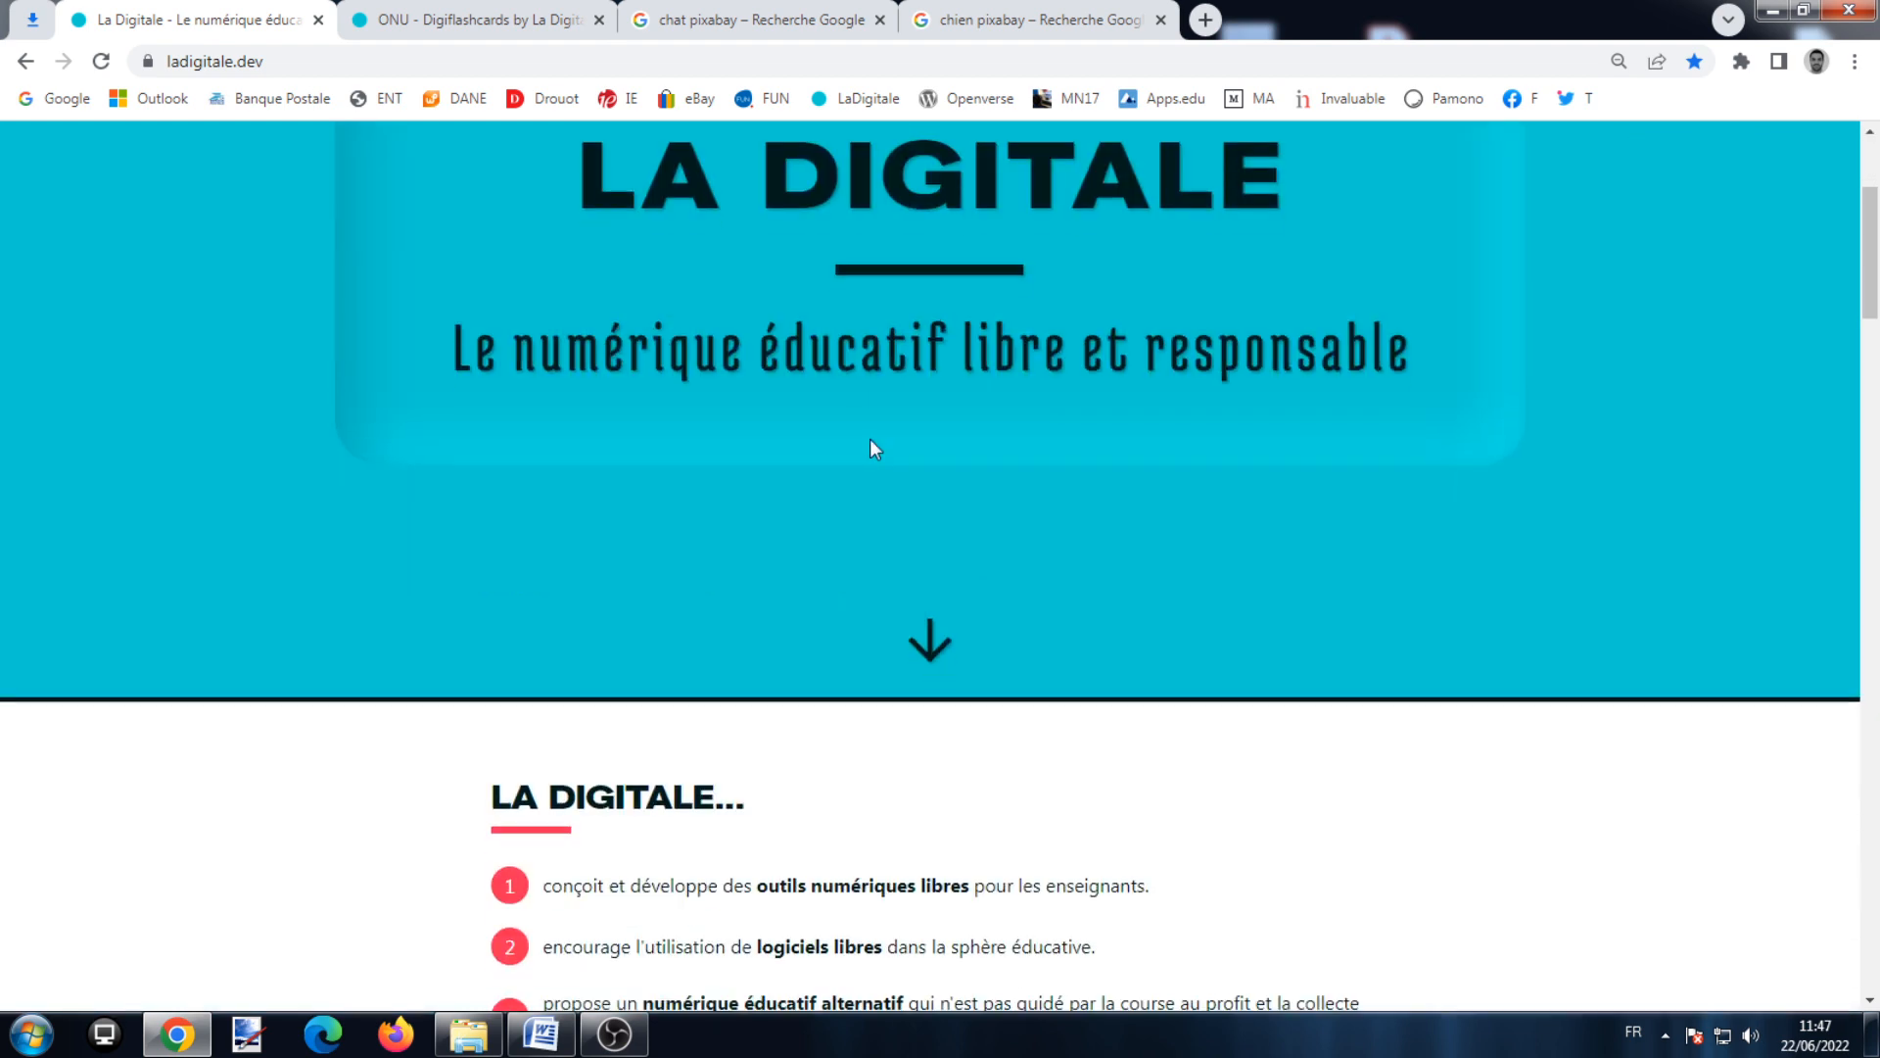
pyautogui.scroll(-15, 869, 439)
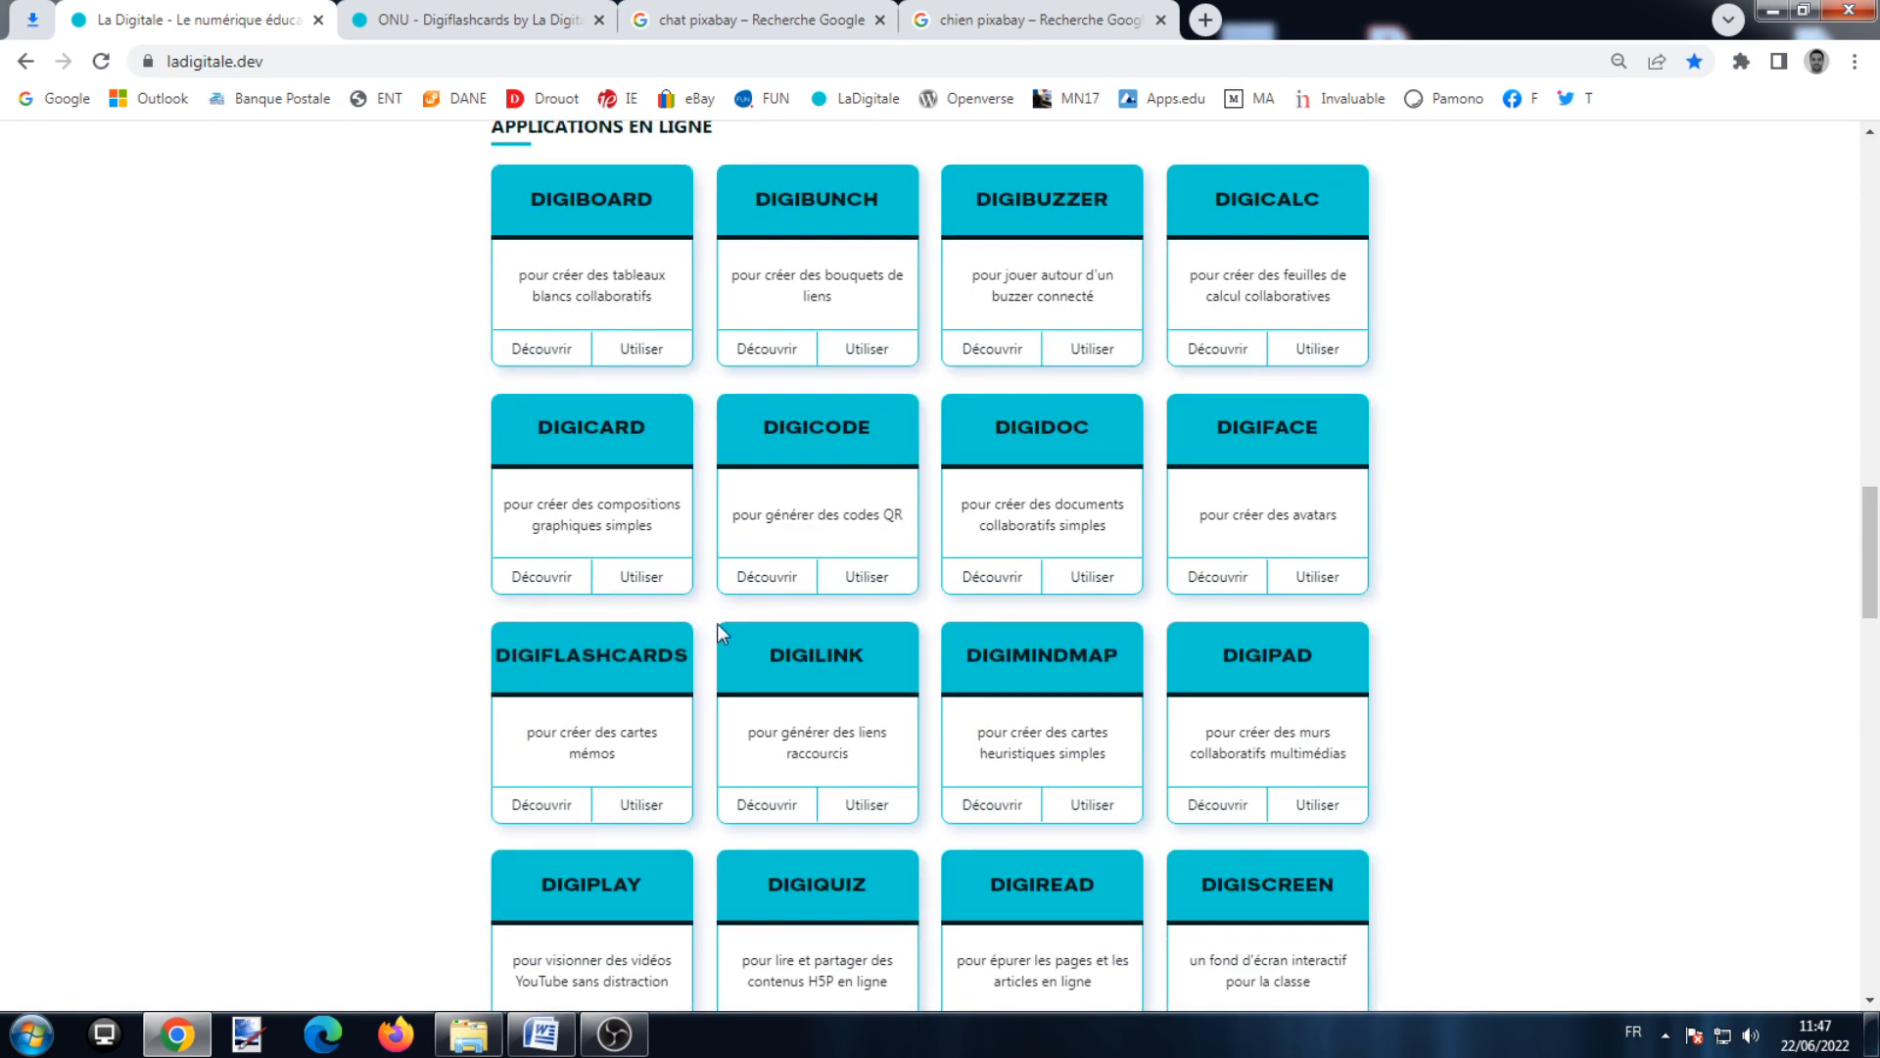
pyautogui.click(665, 817)
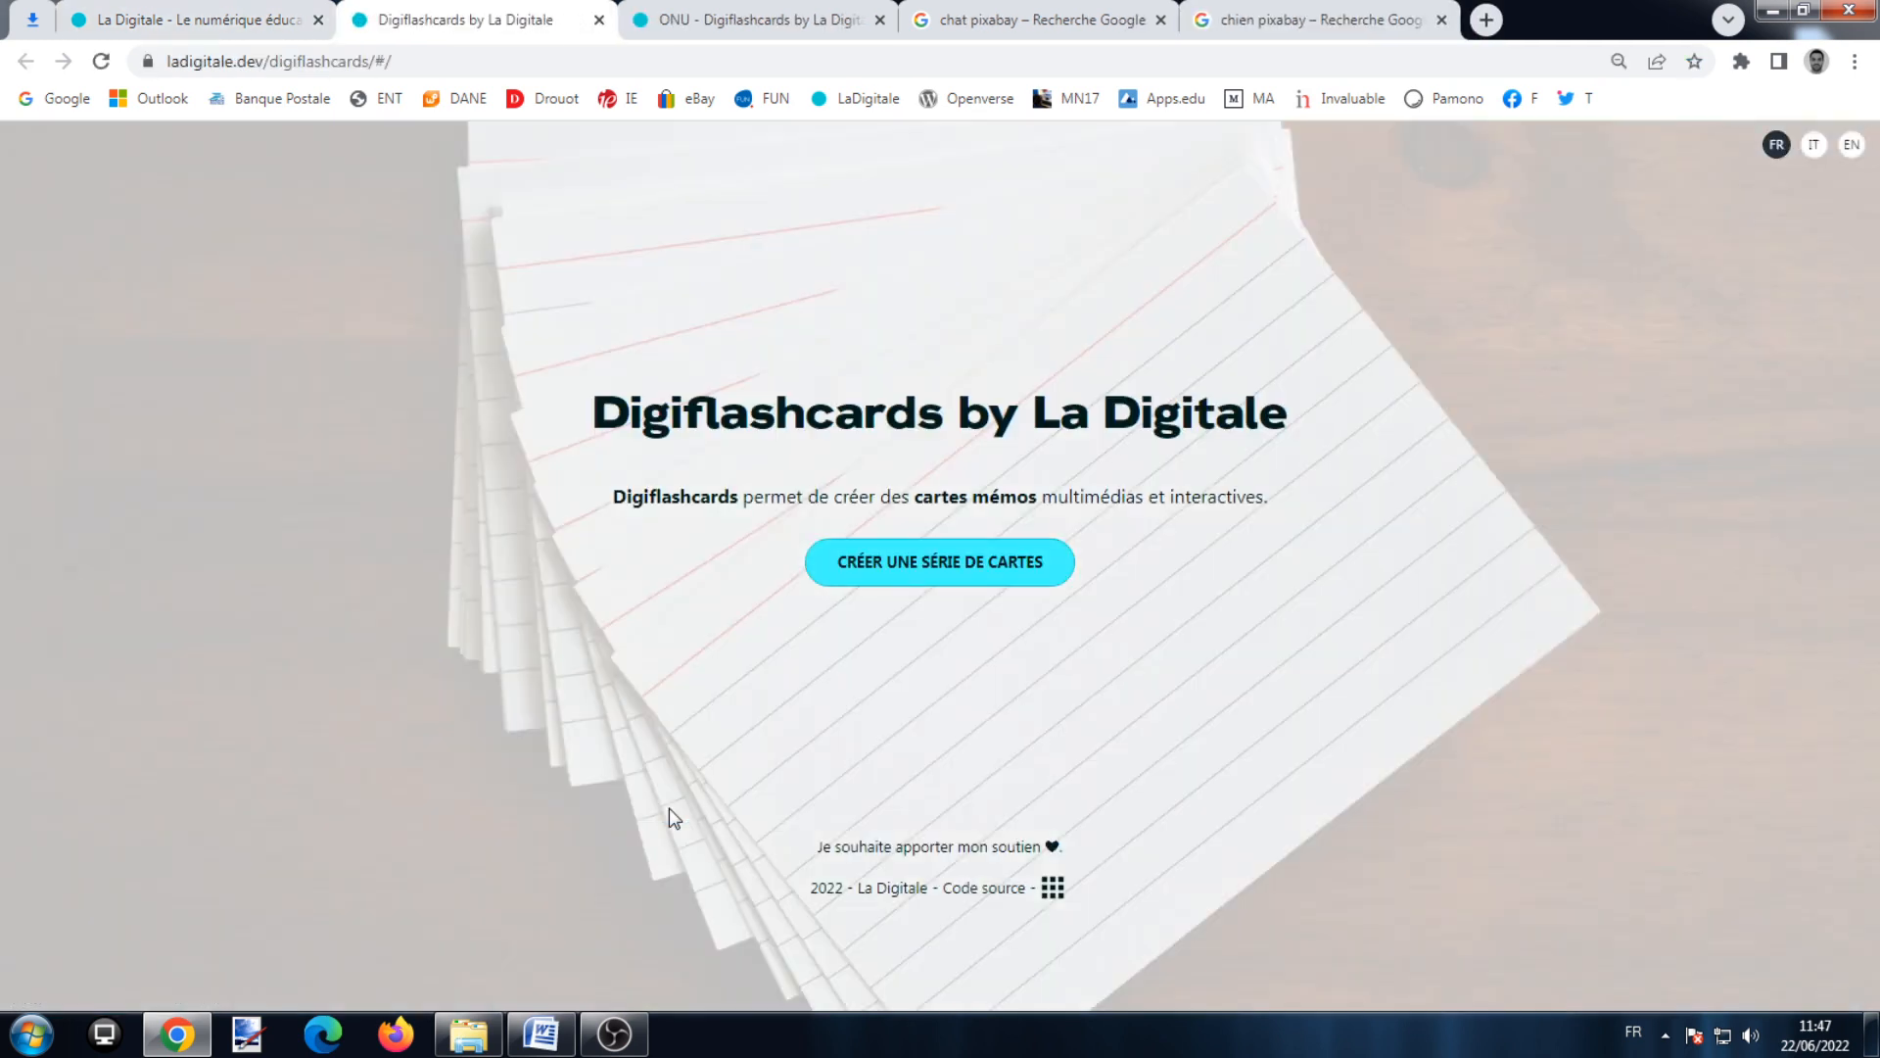
# Step: Create the 'Fruits' series with secret question 'Quel est mon mot préféré ?' and a secret answer
pyautogui.click(896, 577)
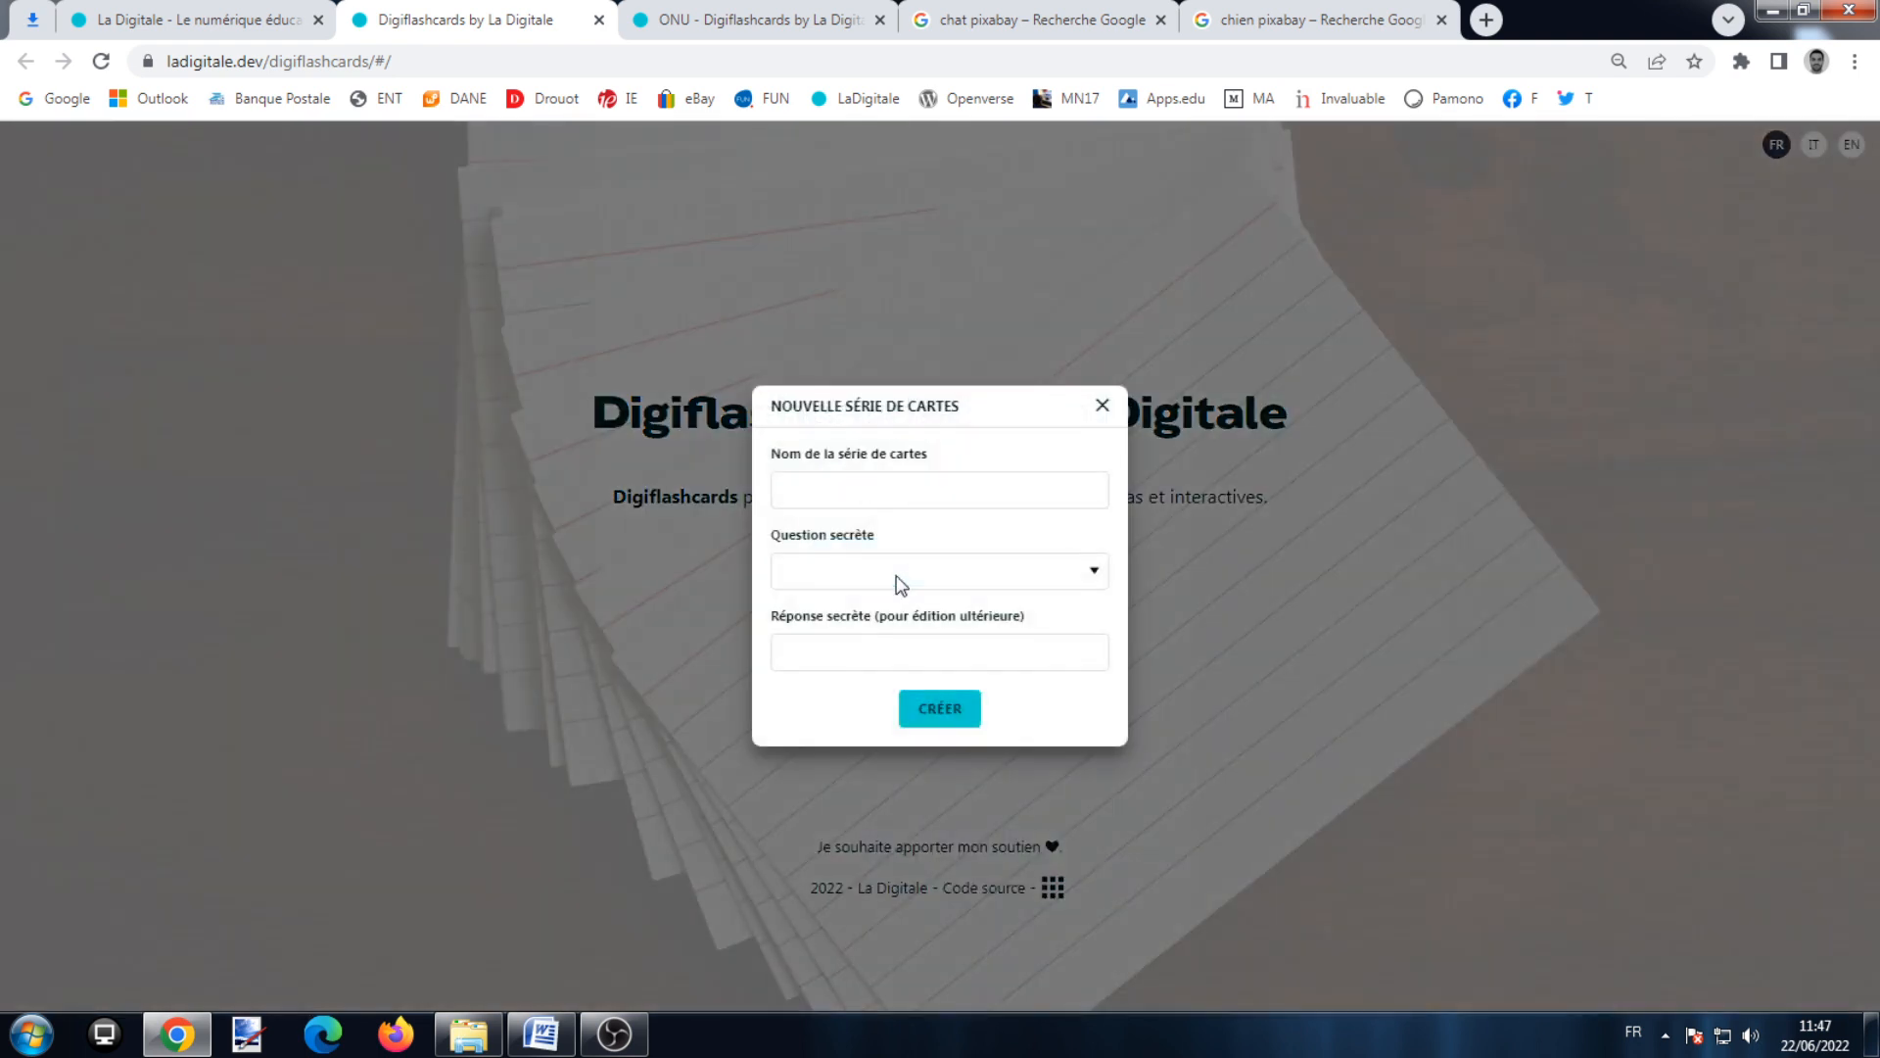
pyautogui.click(912, 495)
pyautogui.write('Fruits')
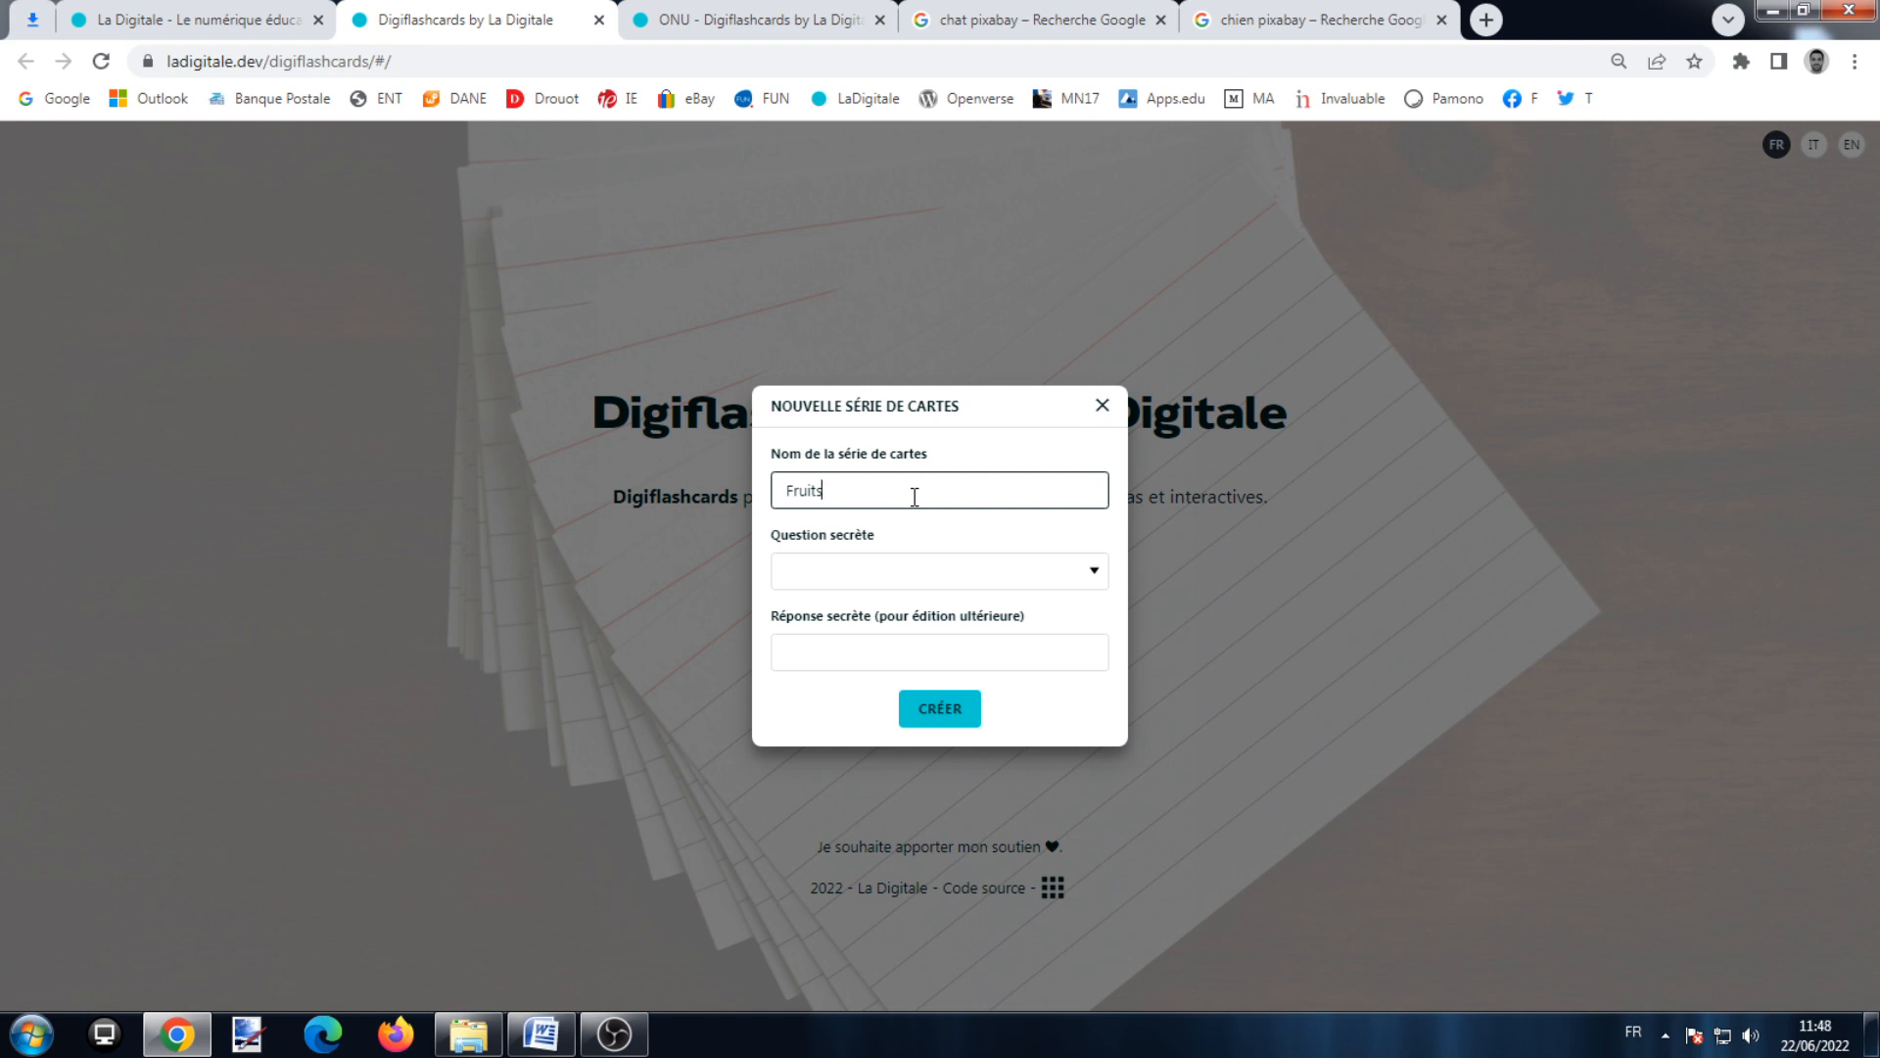
pyautogui.click(938, 571)
pyautogui.click(881, 609)
pyautogui.click(918, 656)
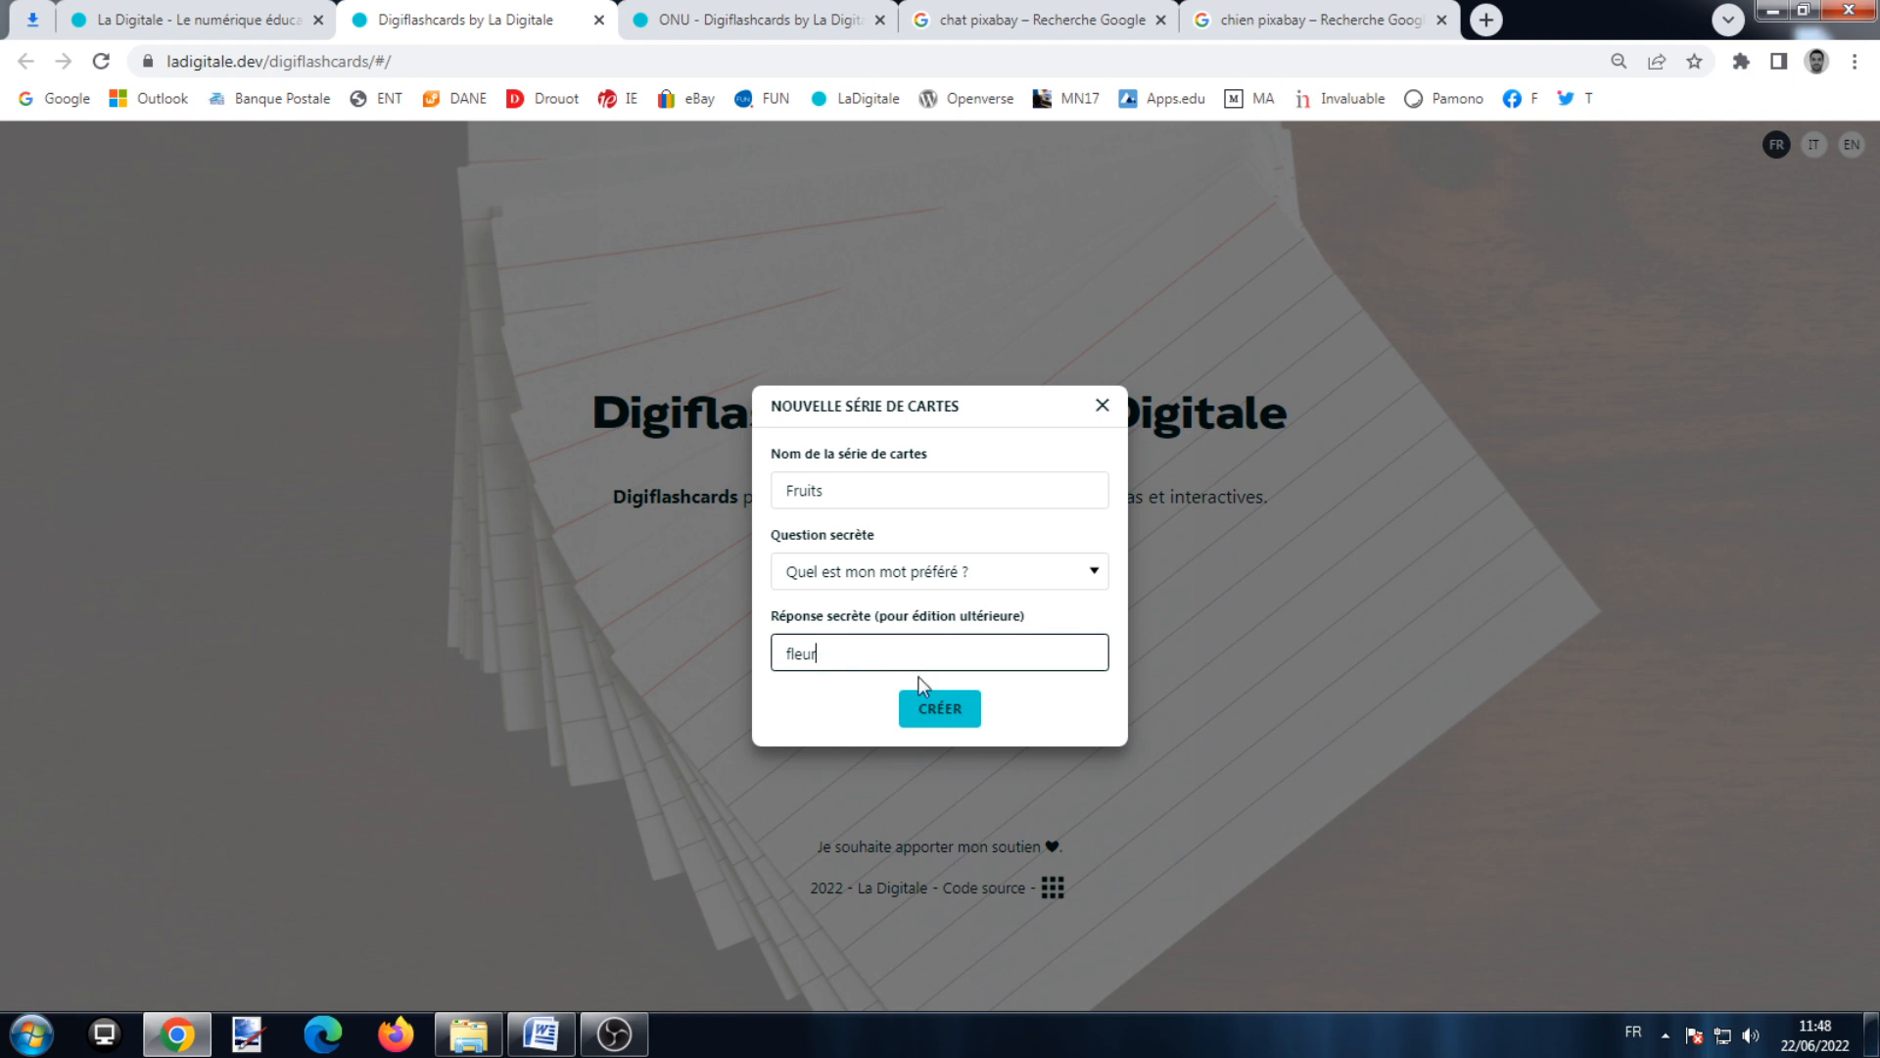
pyautogui.click(927, 698)
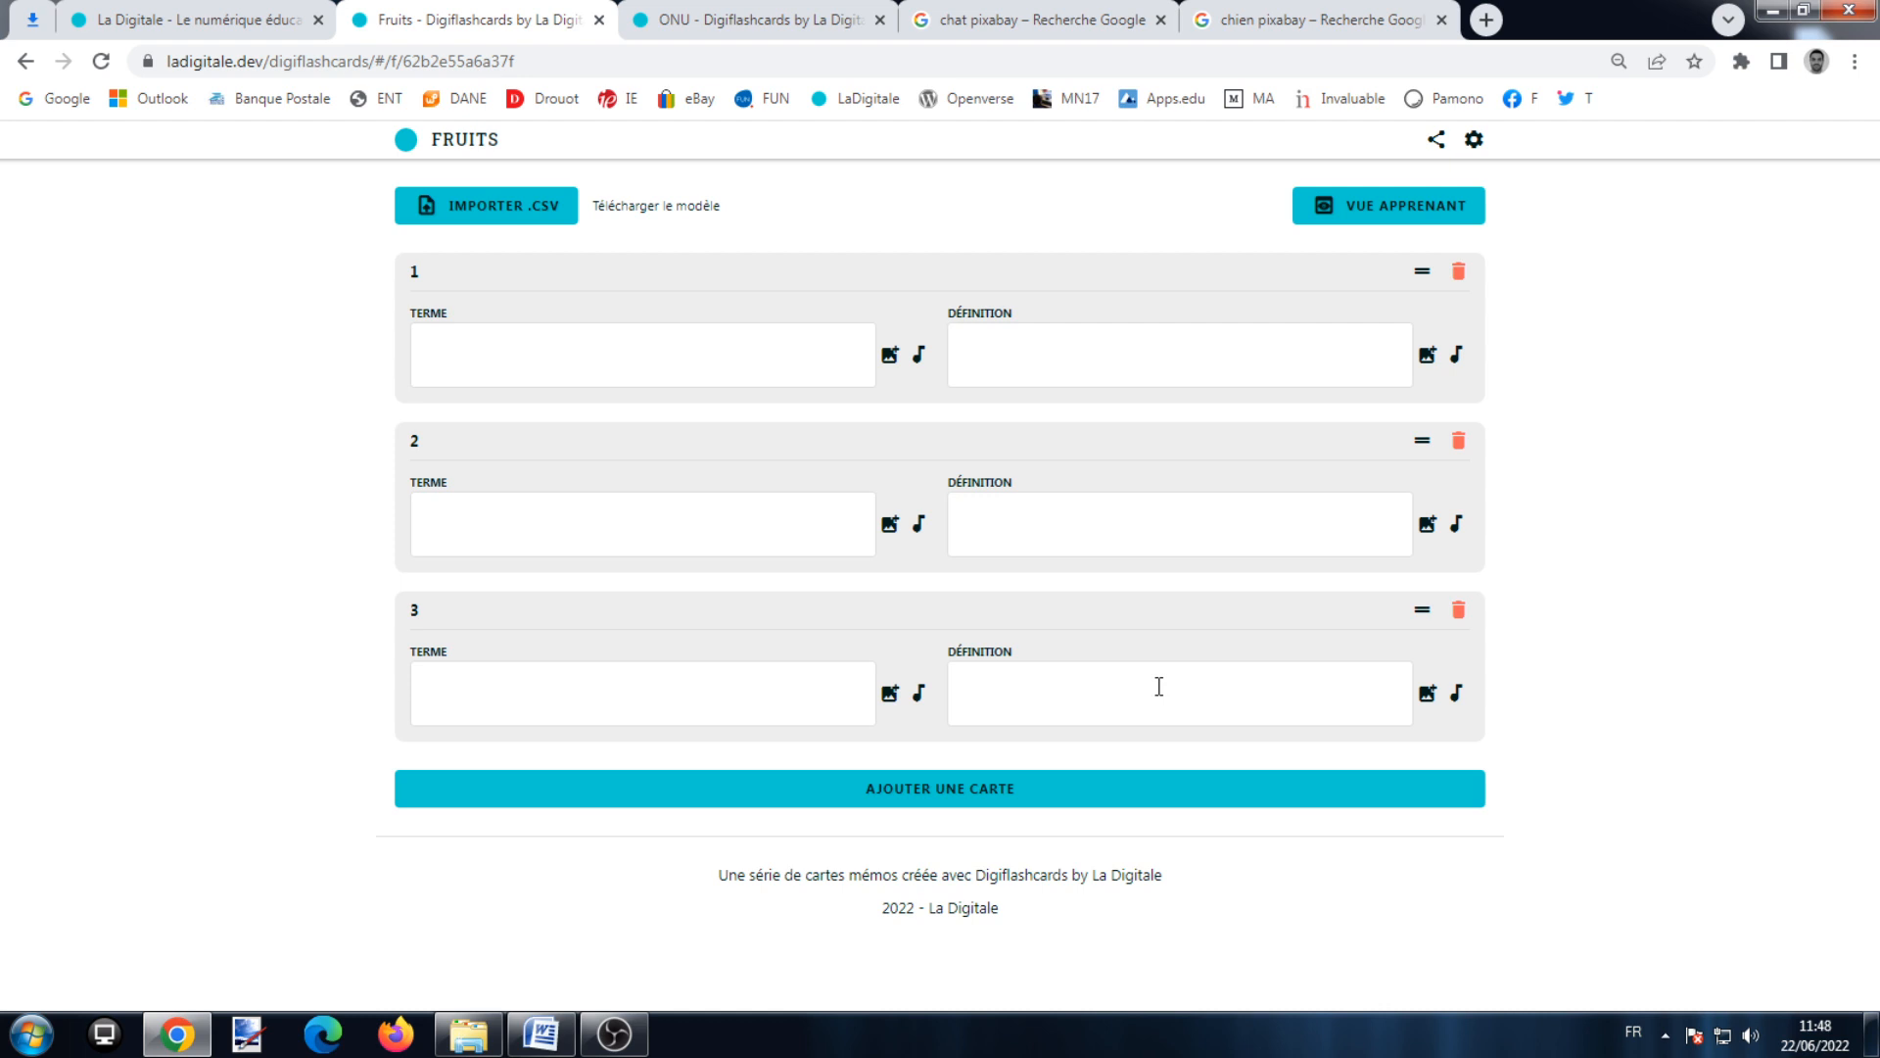
# Step: Fill card 1 as Citron / Lemon and attach the Citron picture to both sides
pyautogui.click(715, 364)
pyautogui.write('Citron')
pyautogui.click(1129, 370)
pyautogui.write('Lemon')
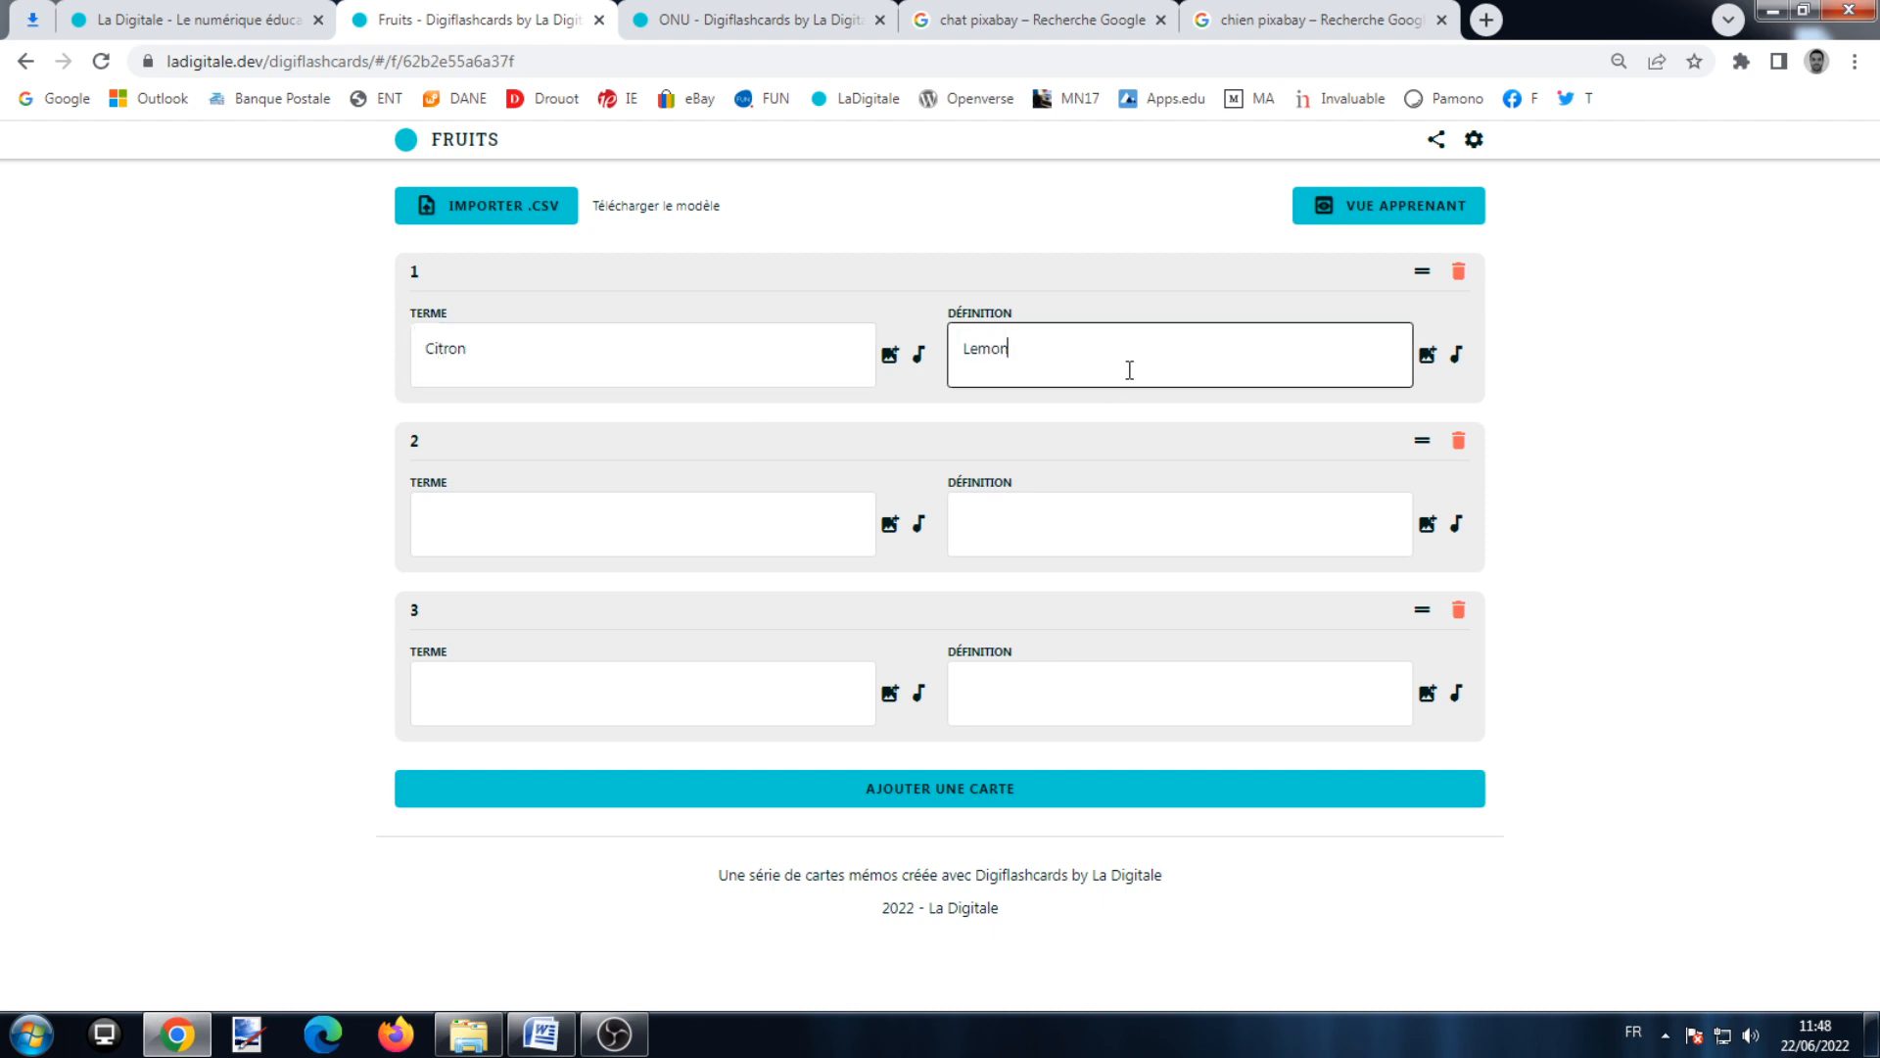
pyautogui.click(899, 352)
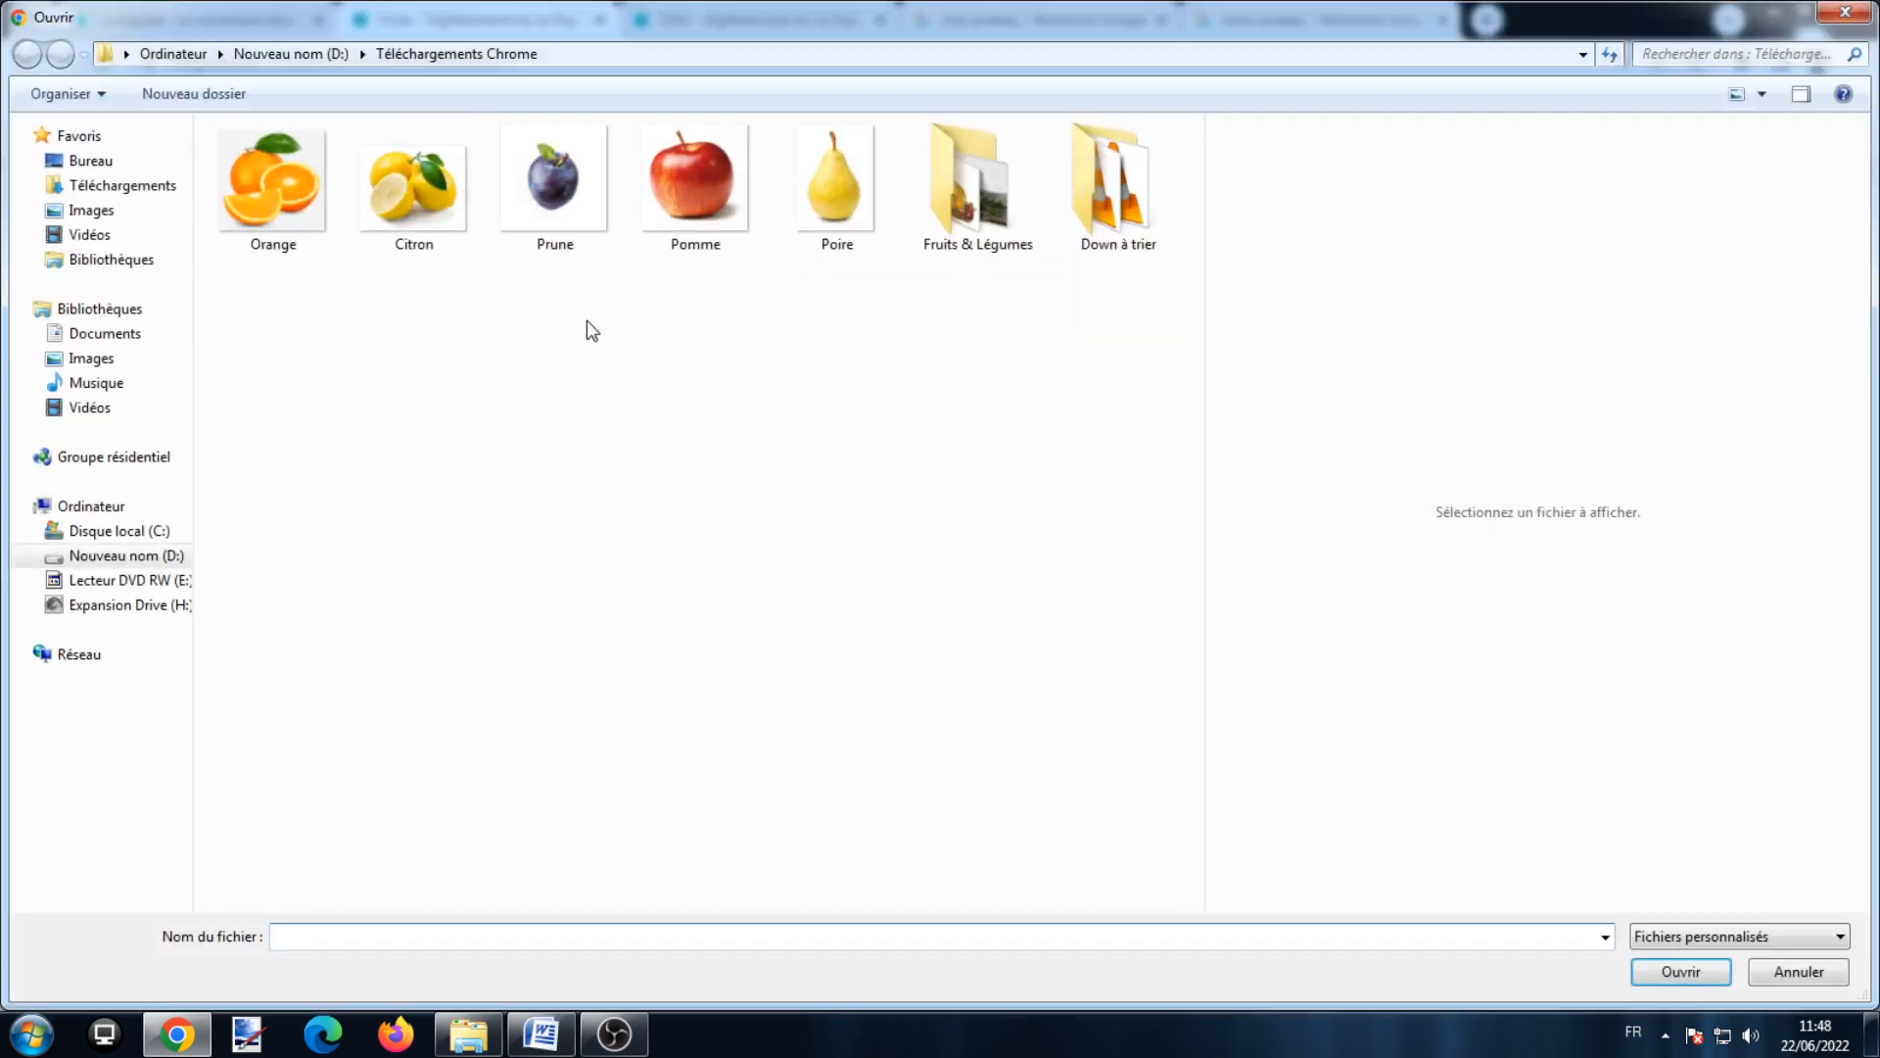
pyautogui.doubleClick(407, 195)
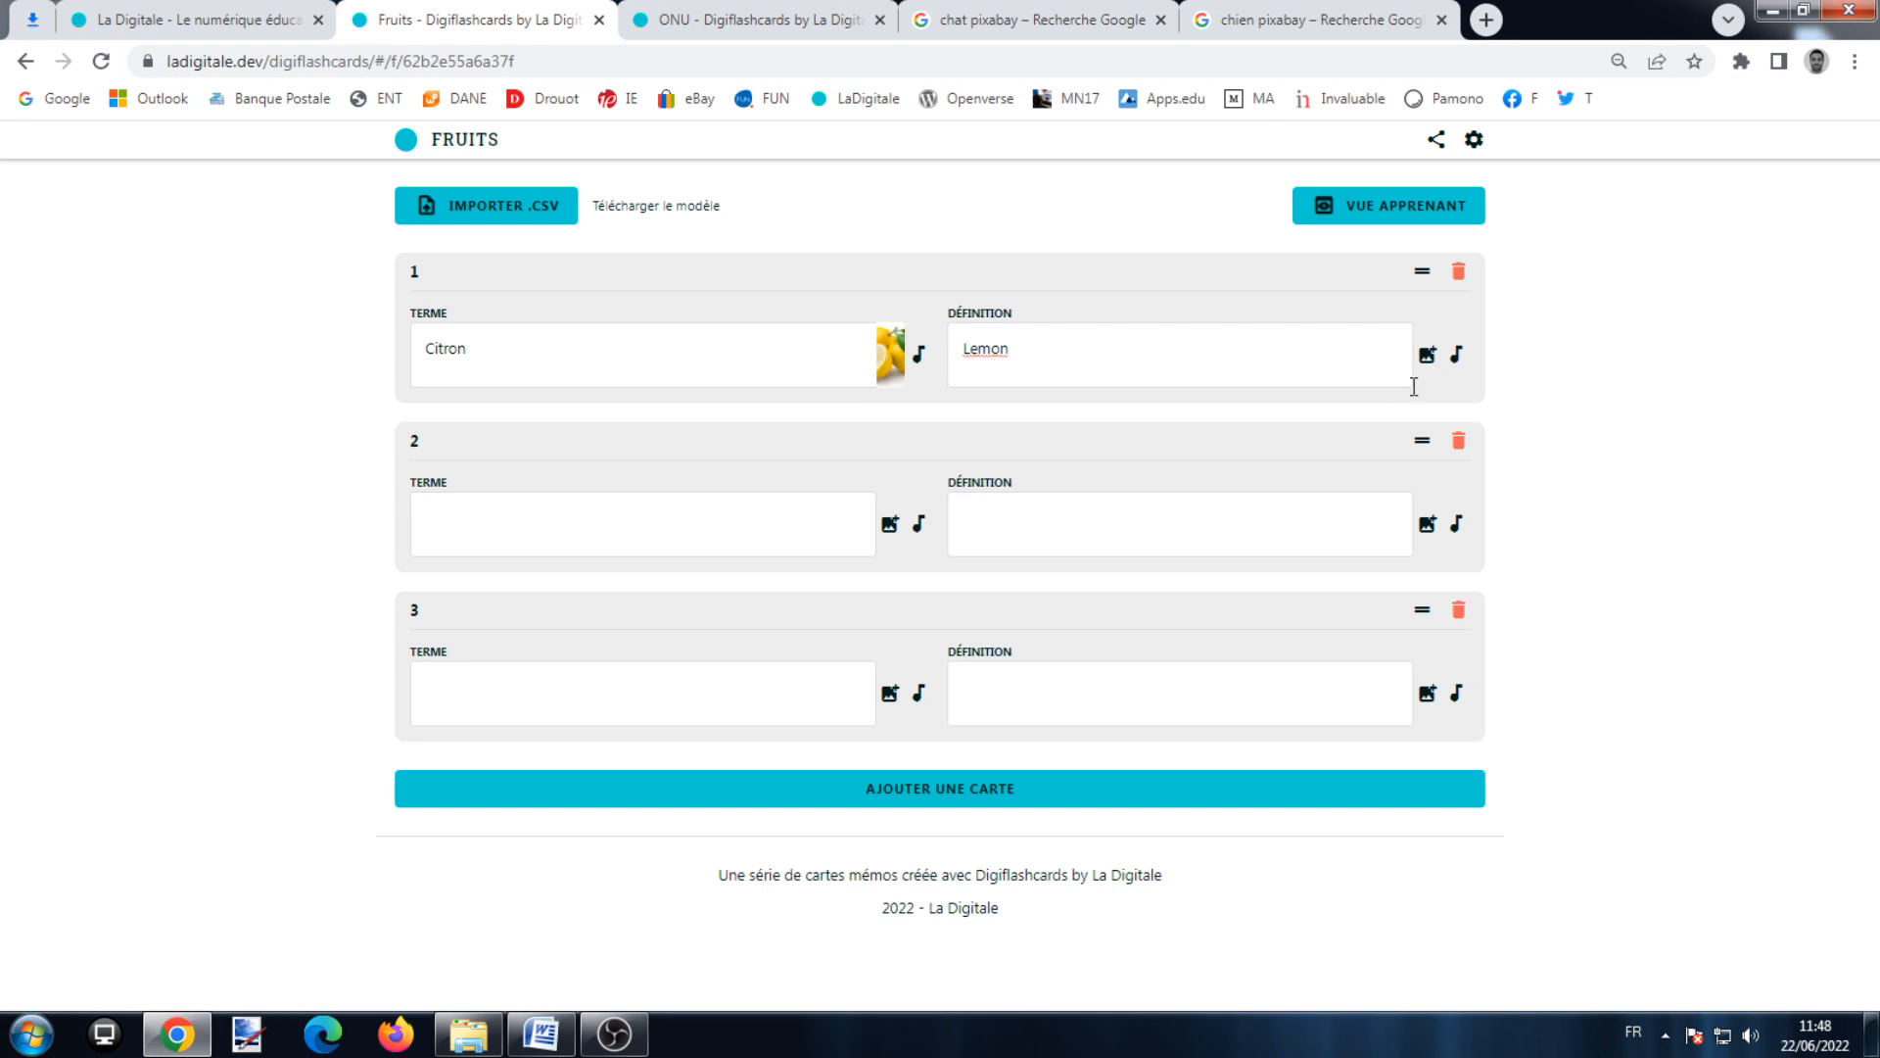
pyautogui.click(1429, 356)
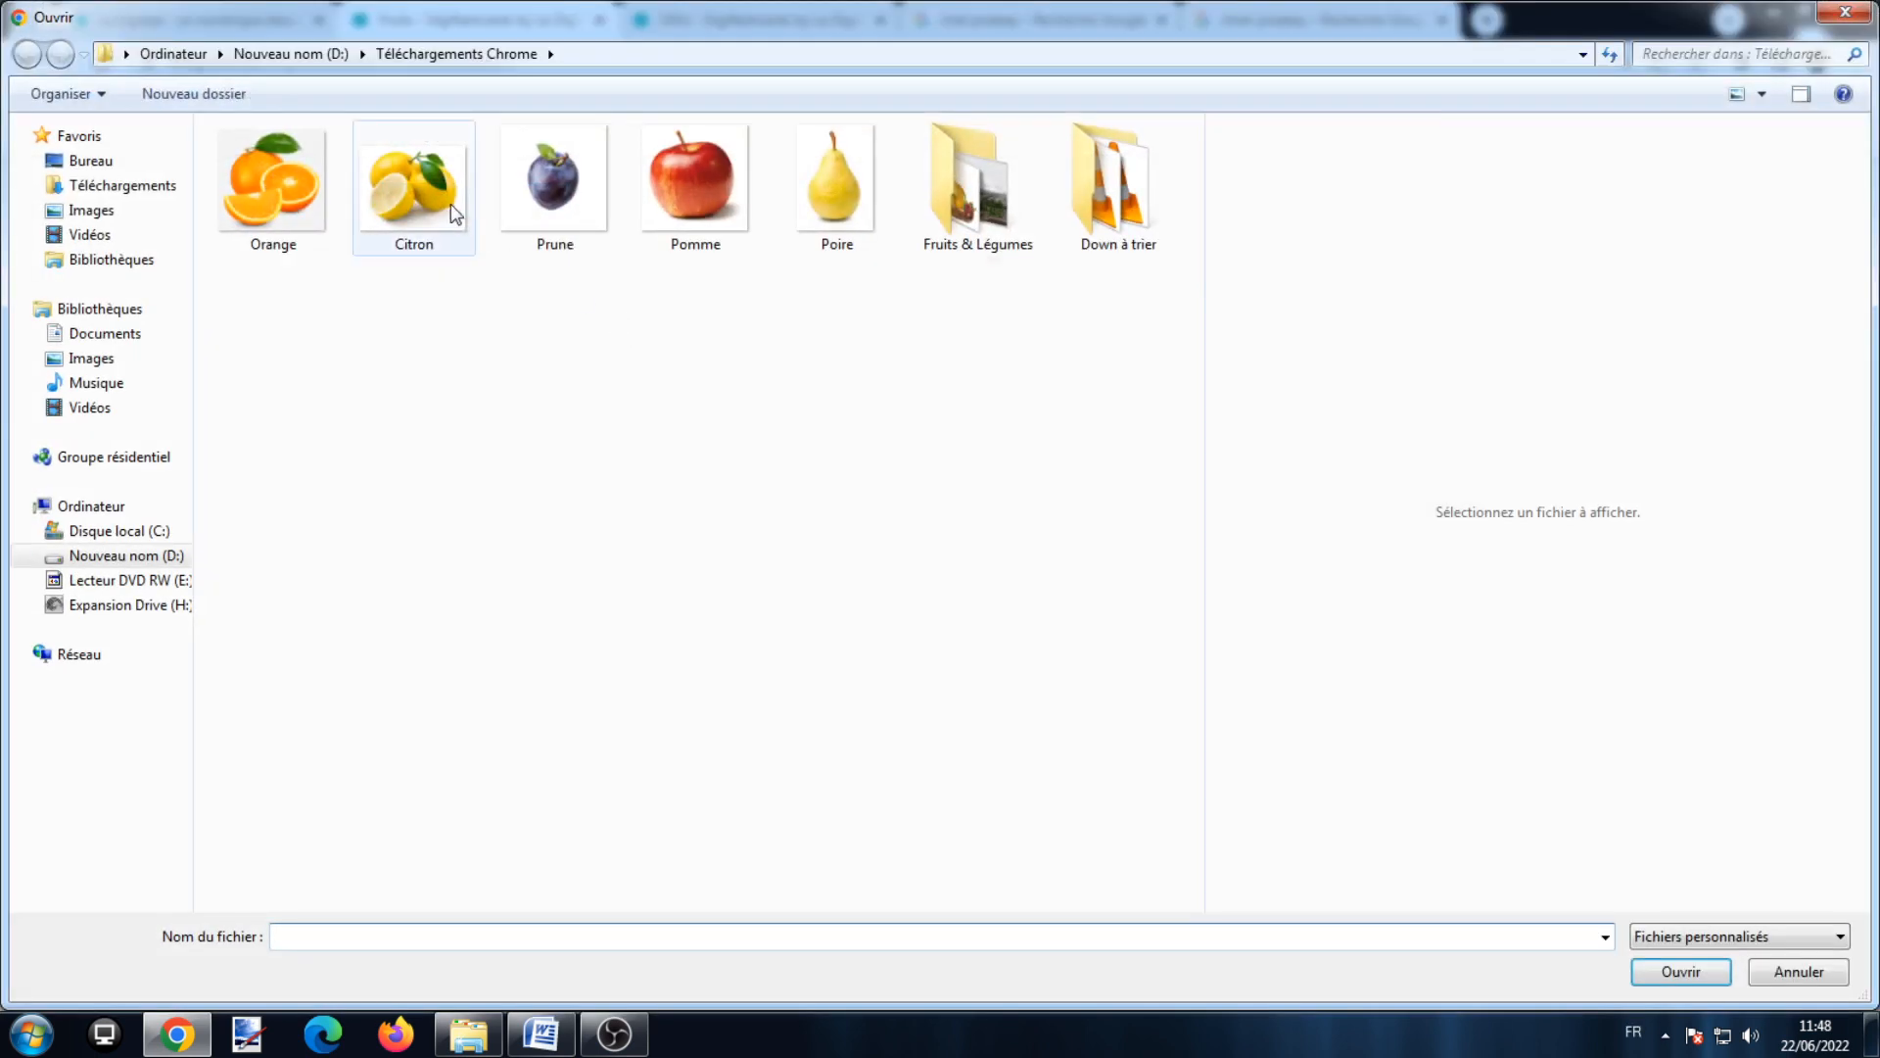
pyautogui.doubleClick(457, 215)
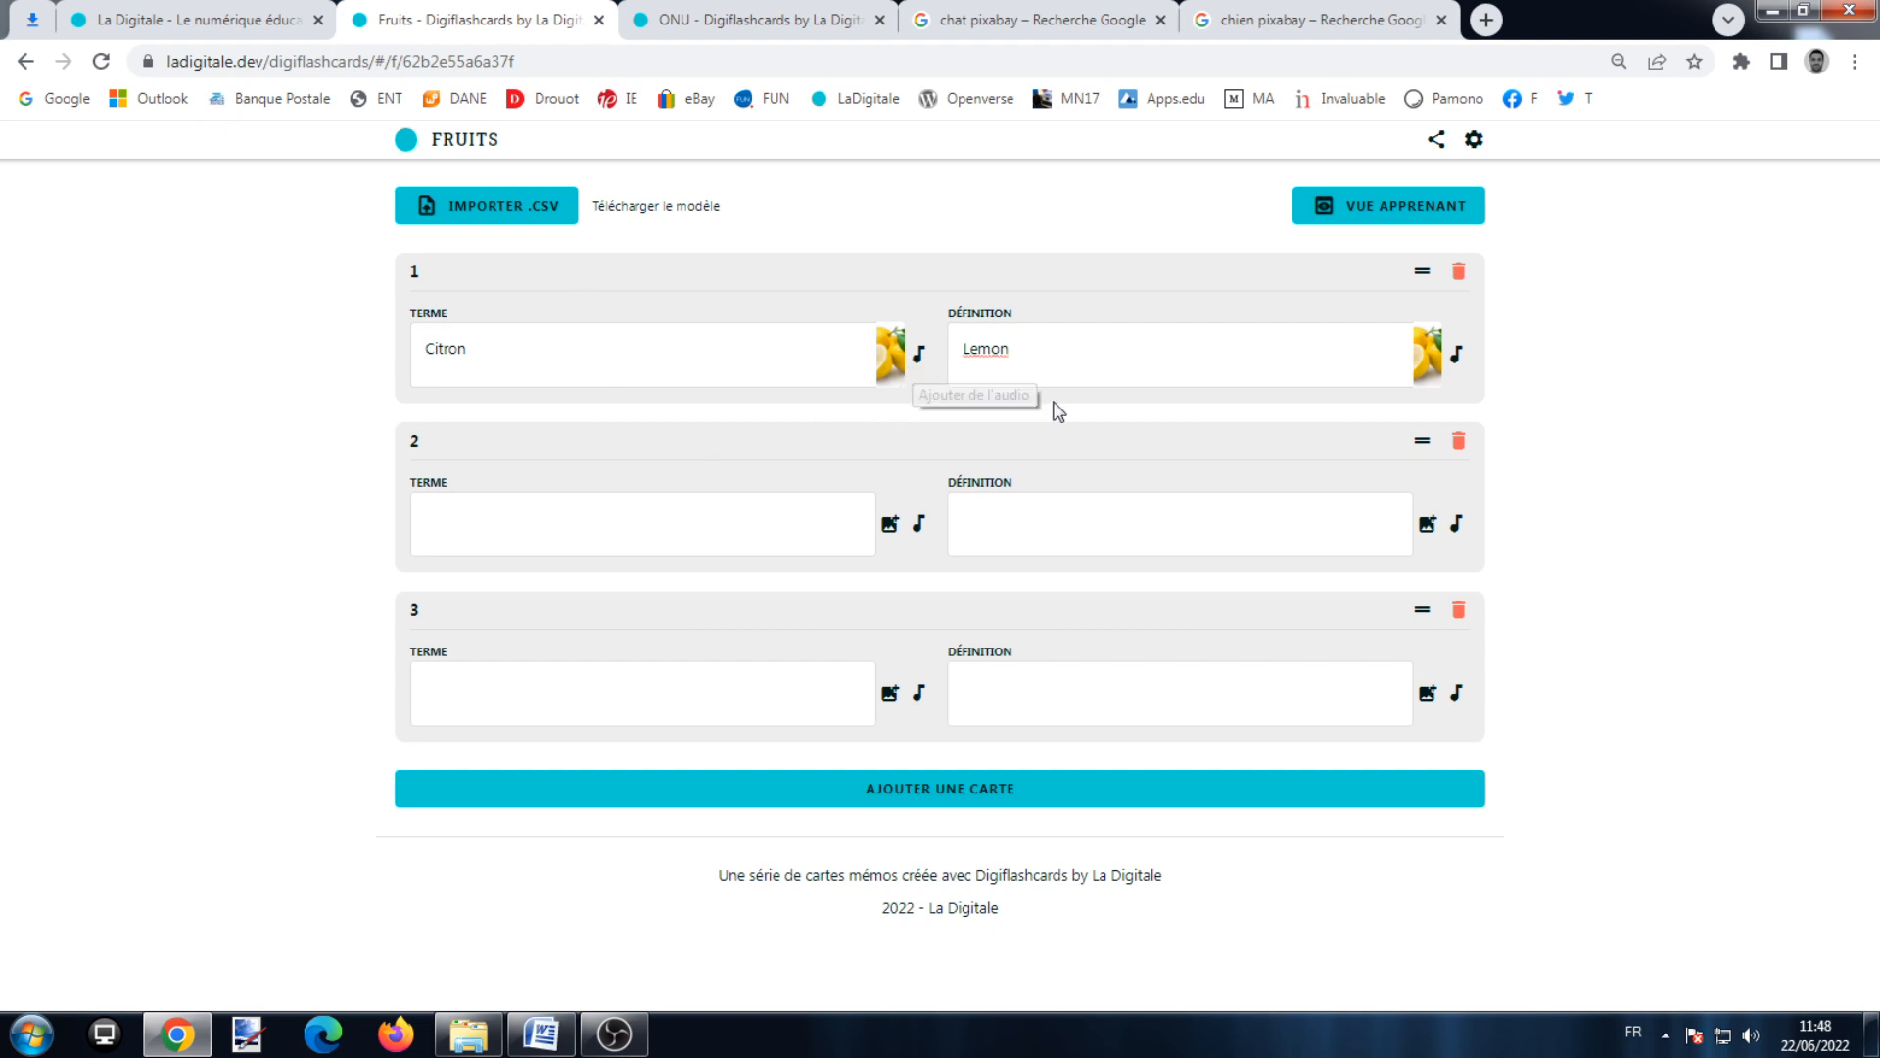
# Step: Record a one-second audio clip and attach it to card 1's Lemon definition
pyautogui.click(1456, 354)
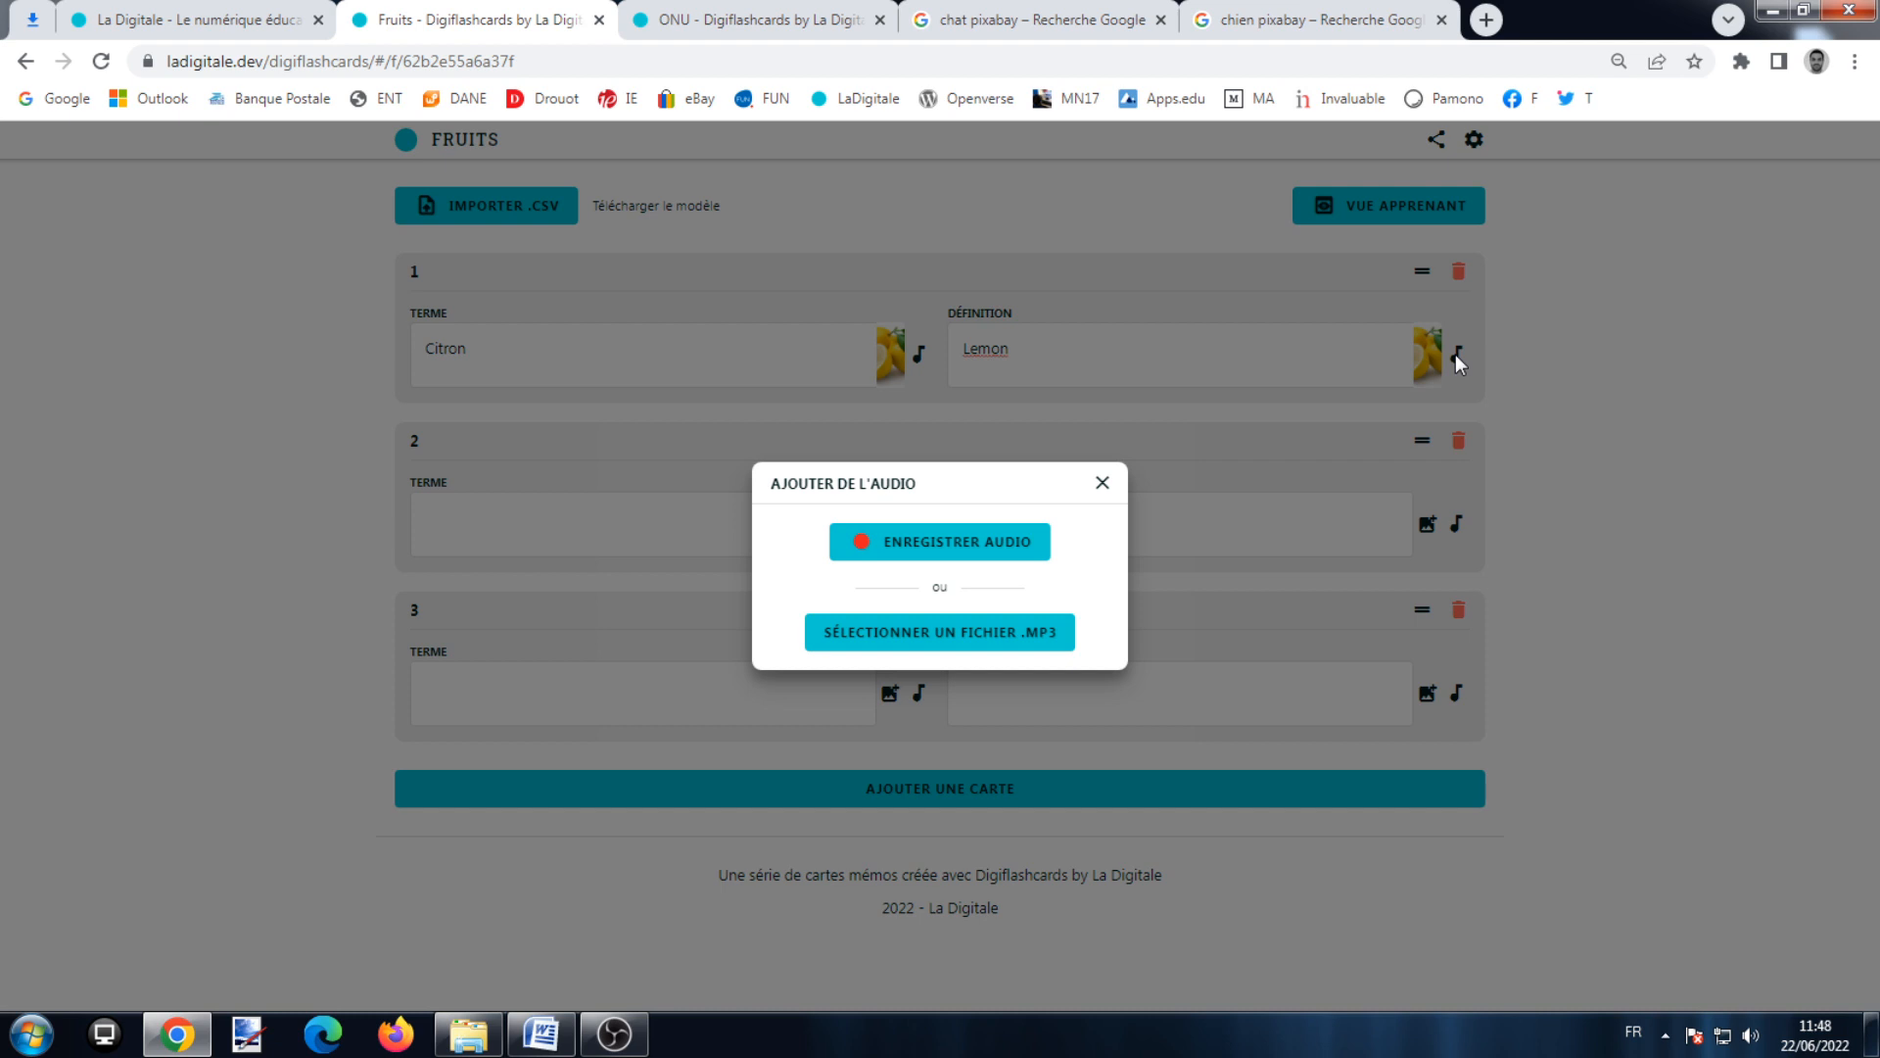
pyautogui.click(964, 636)
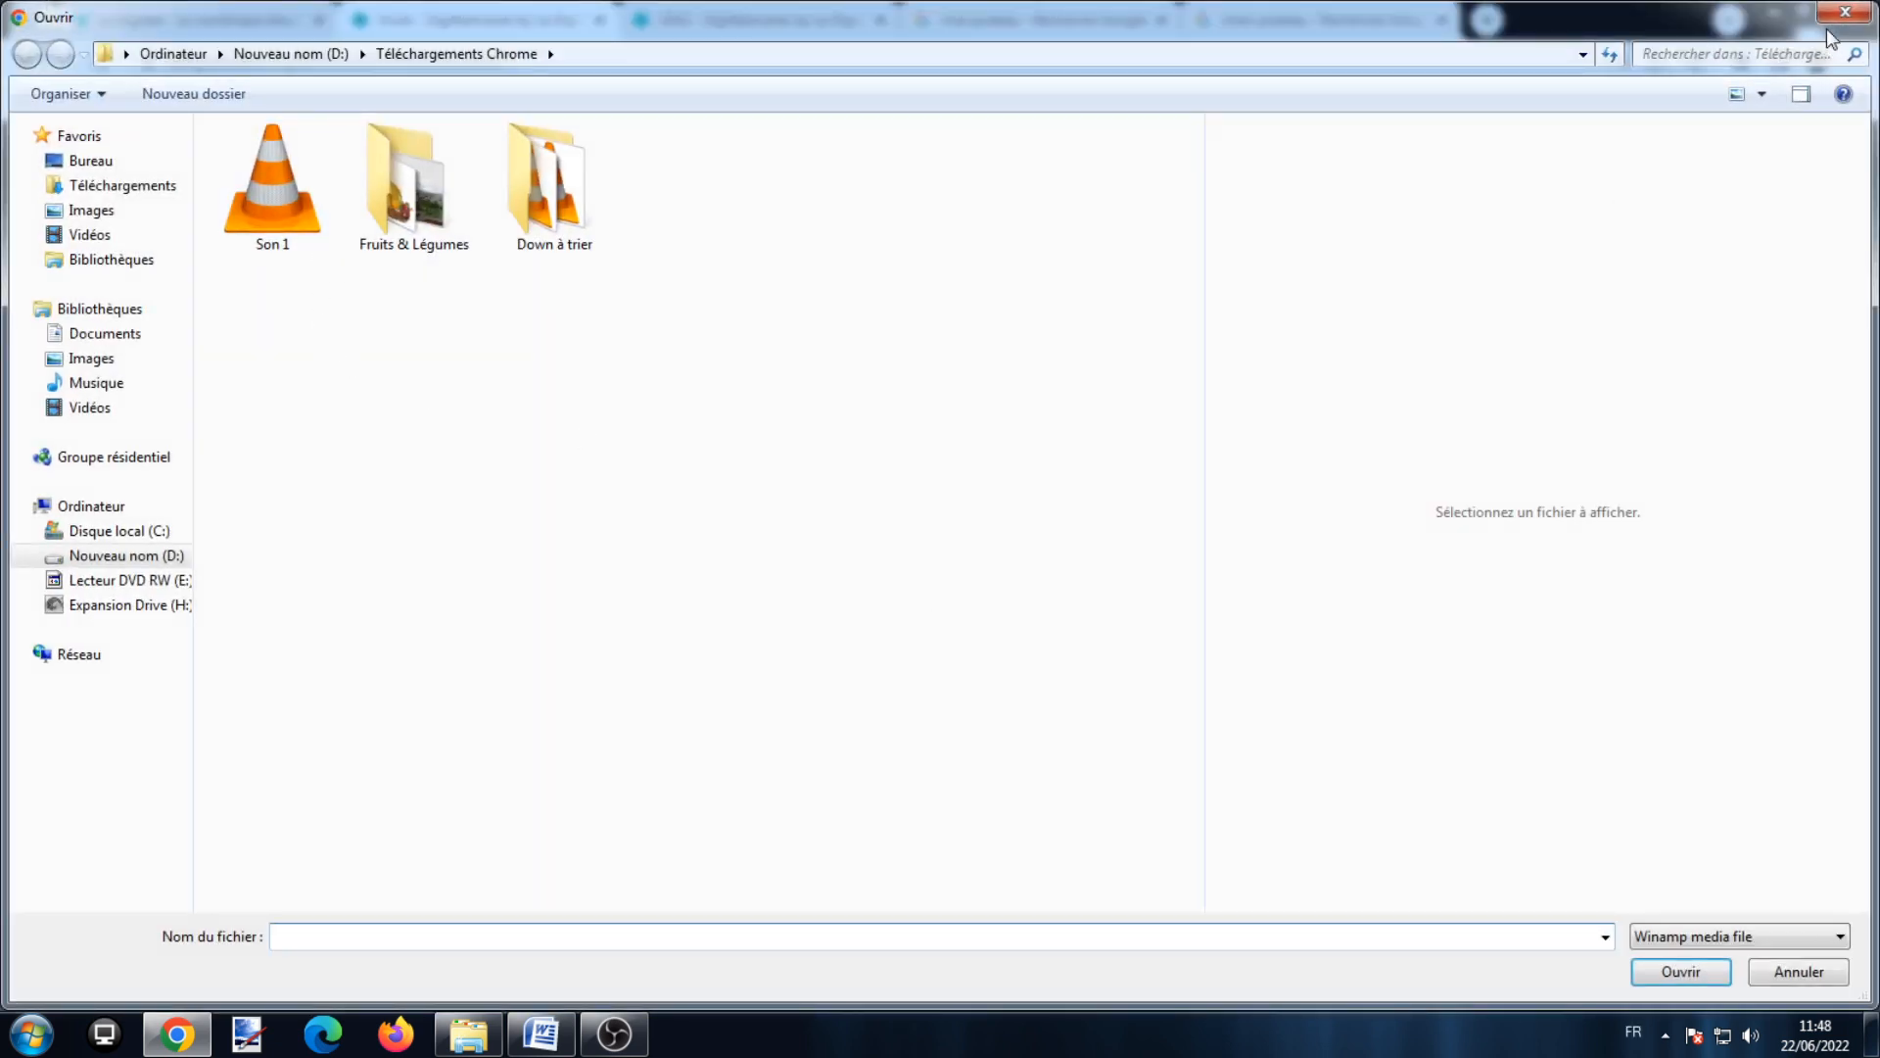
pyautogui.click(1843, 12)
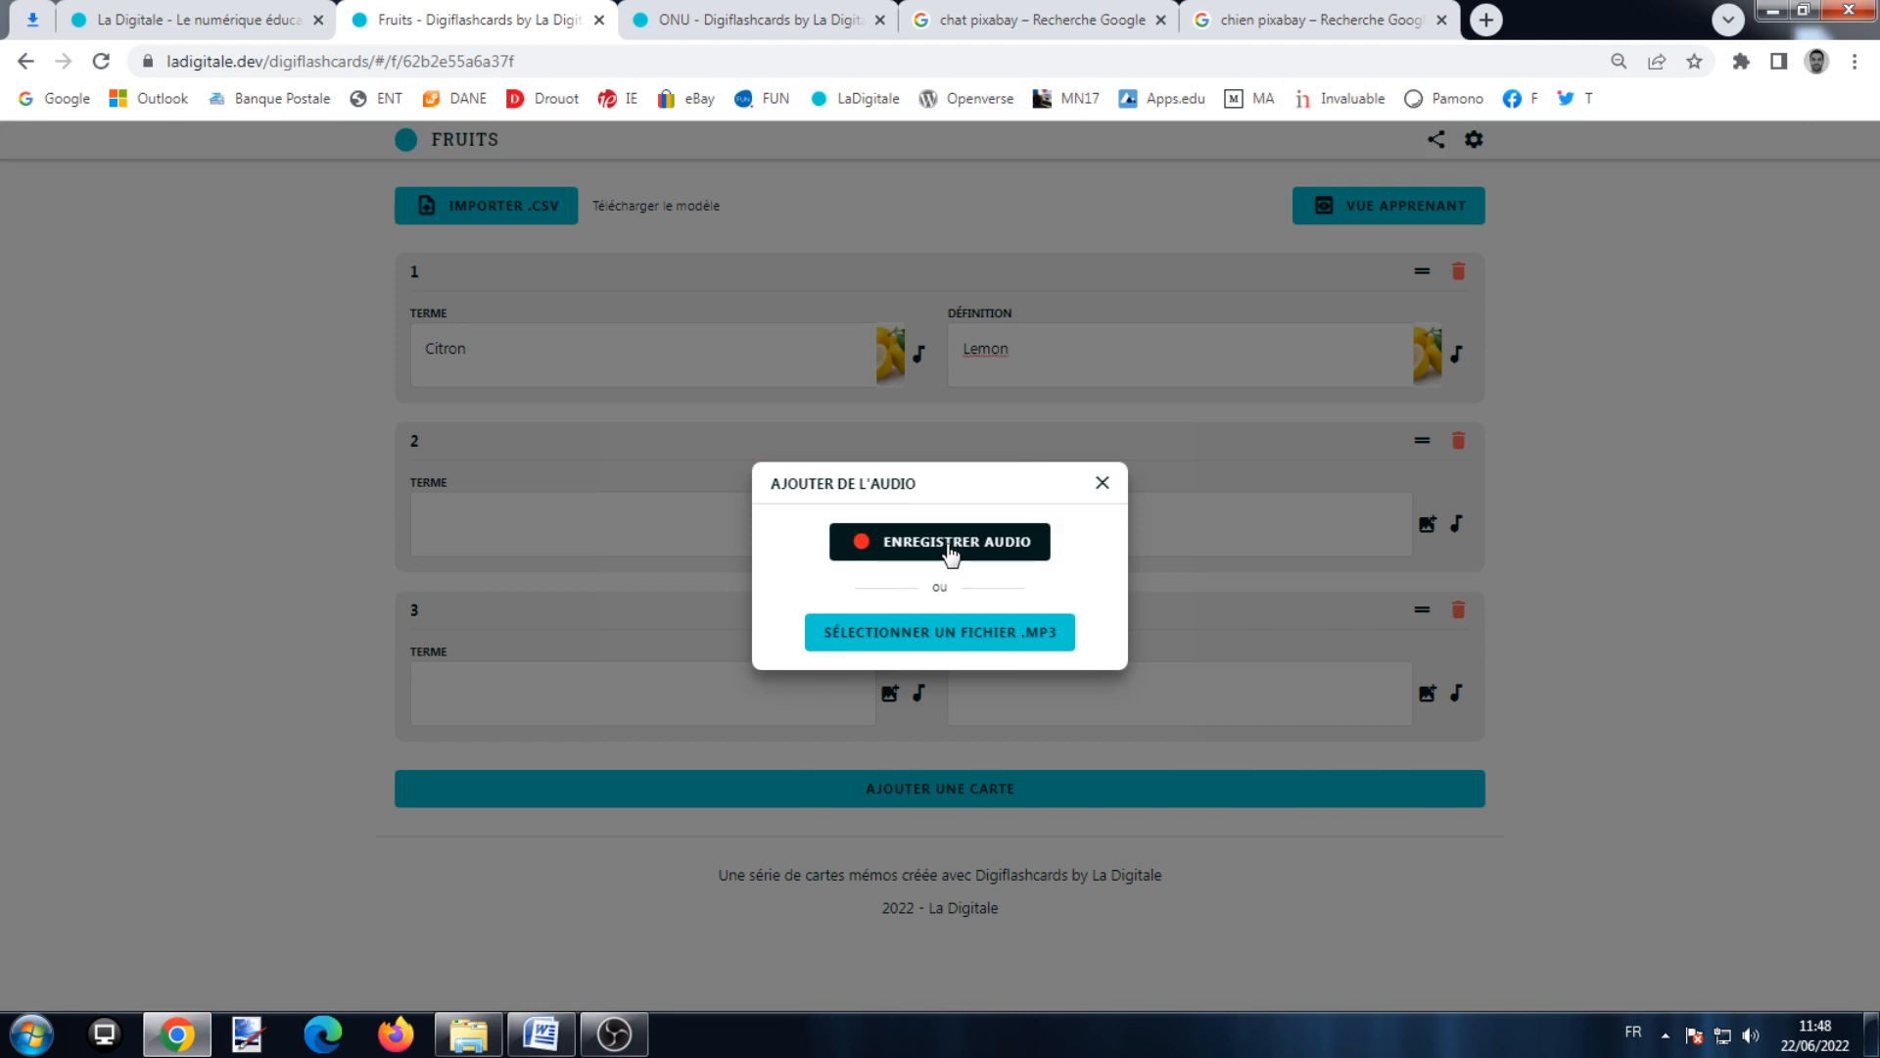
pyautogui.click(950, 555)
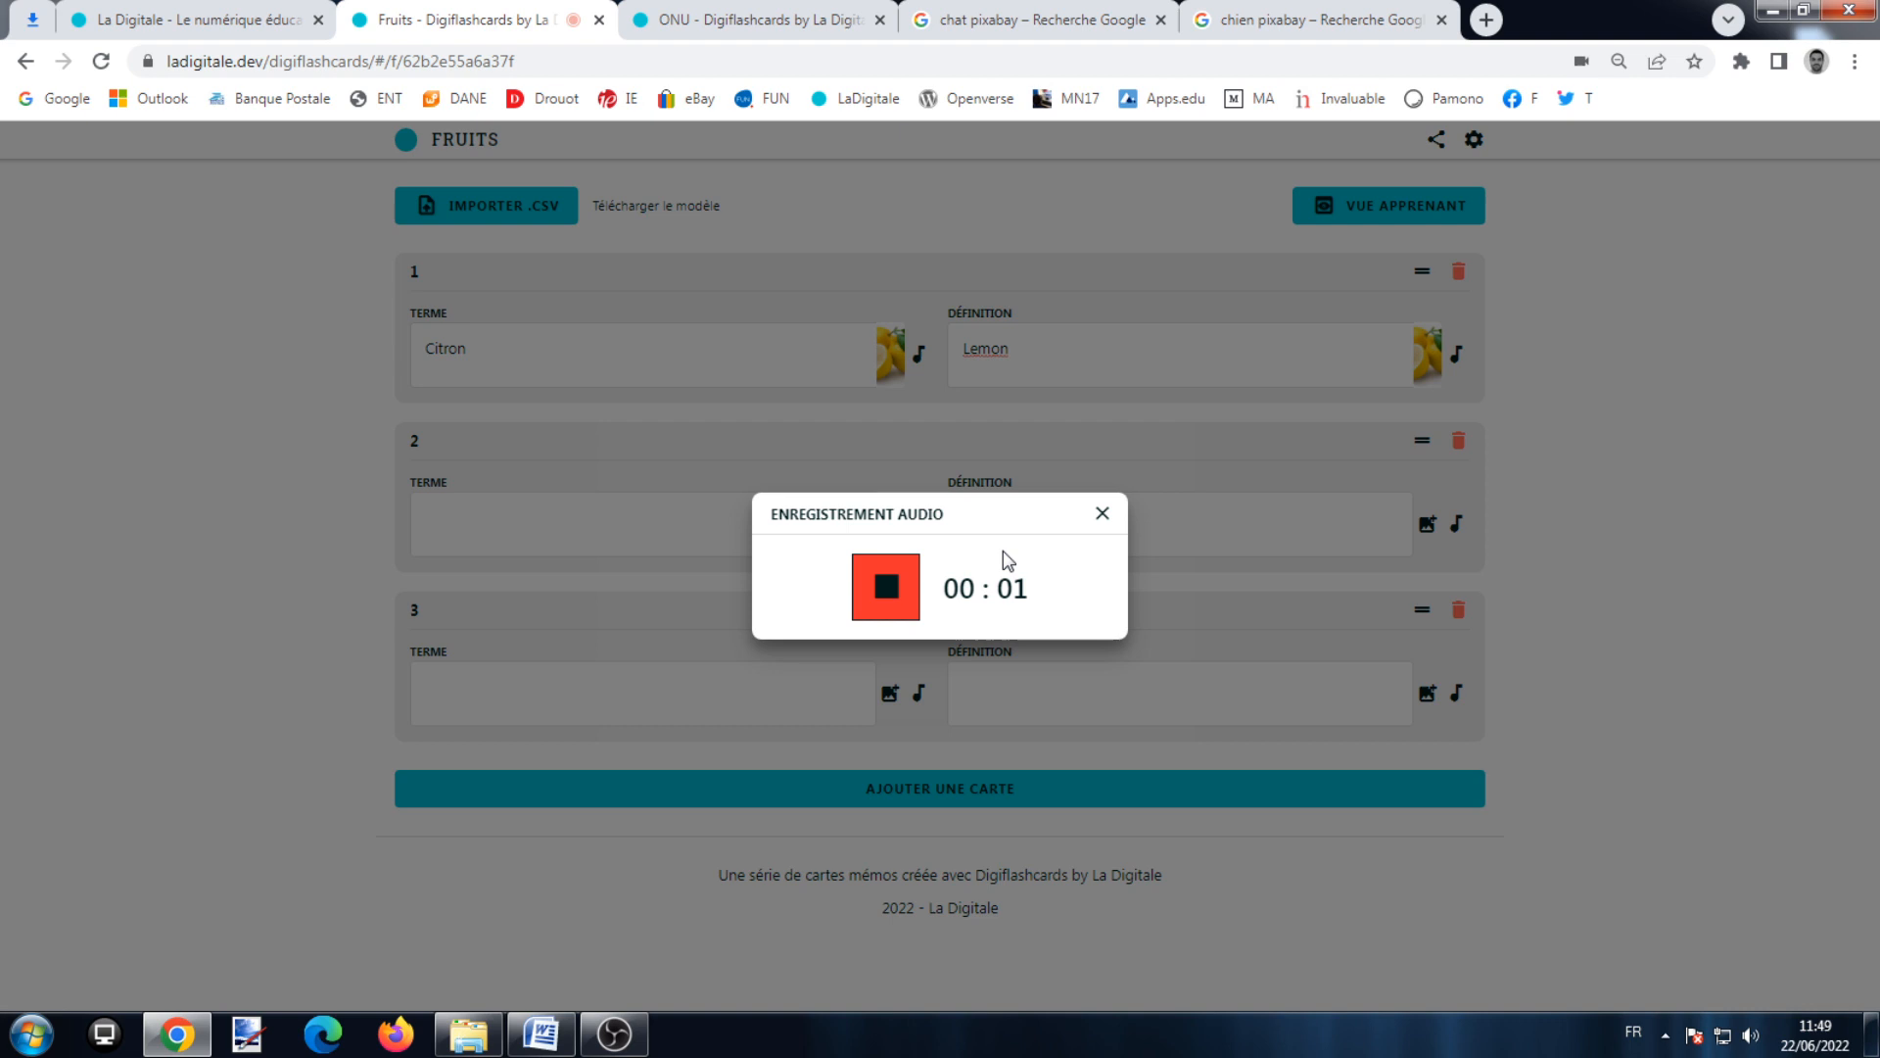
pyautogui.click(883, 602)
pyautogui.click(795, 559)
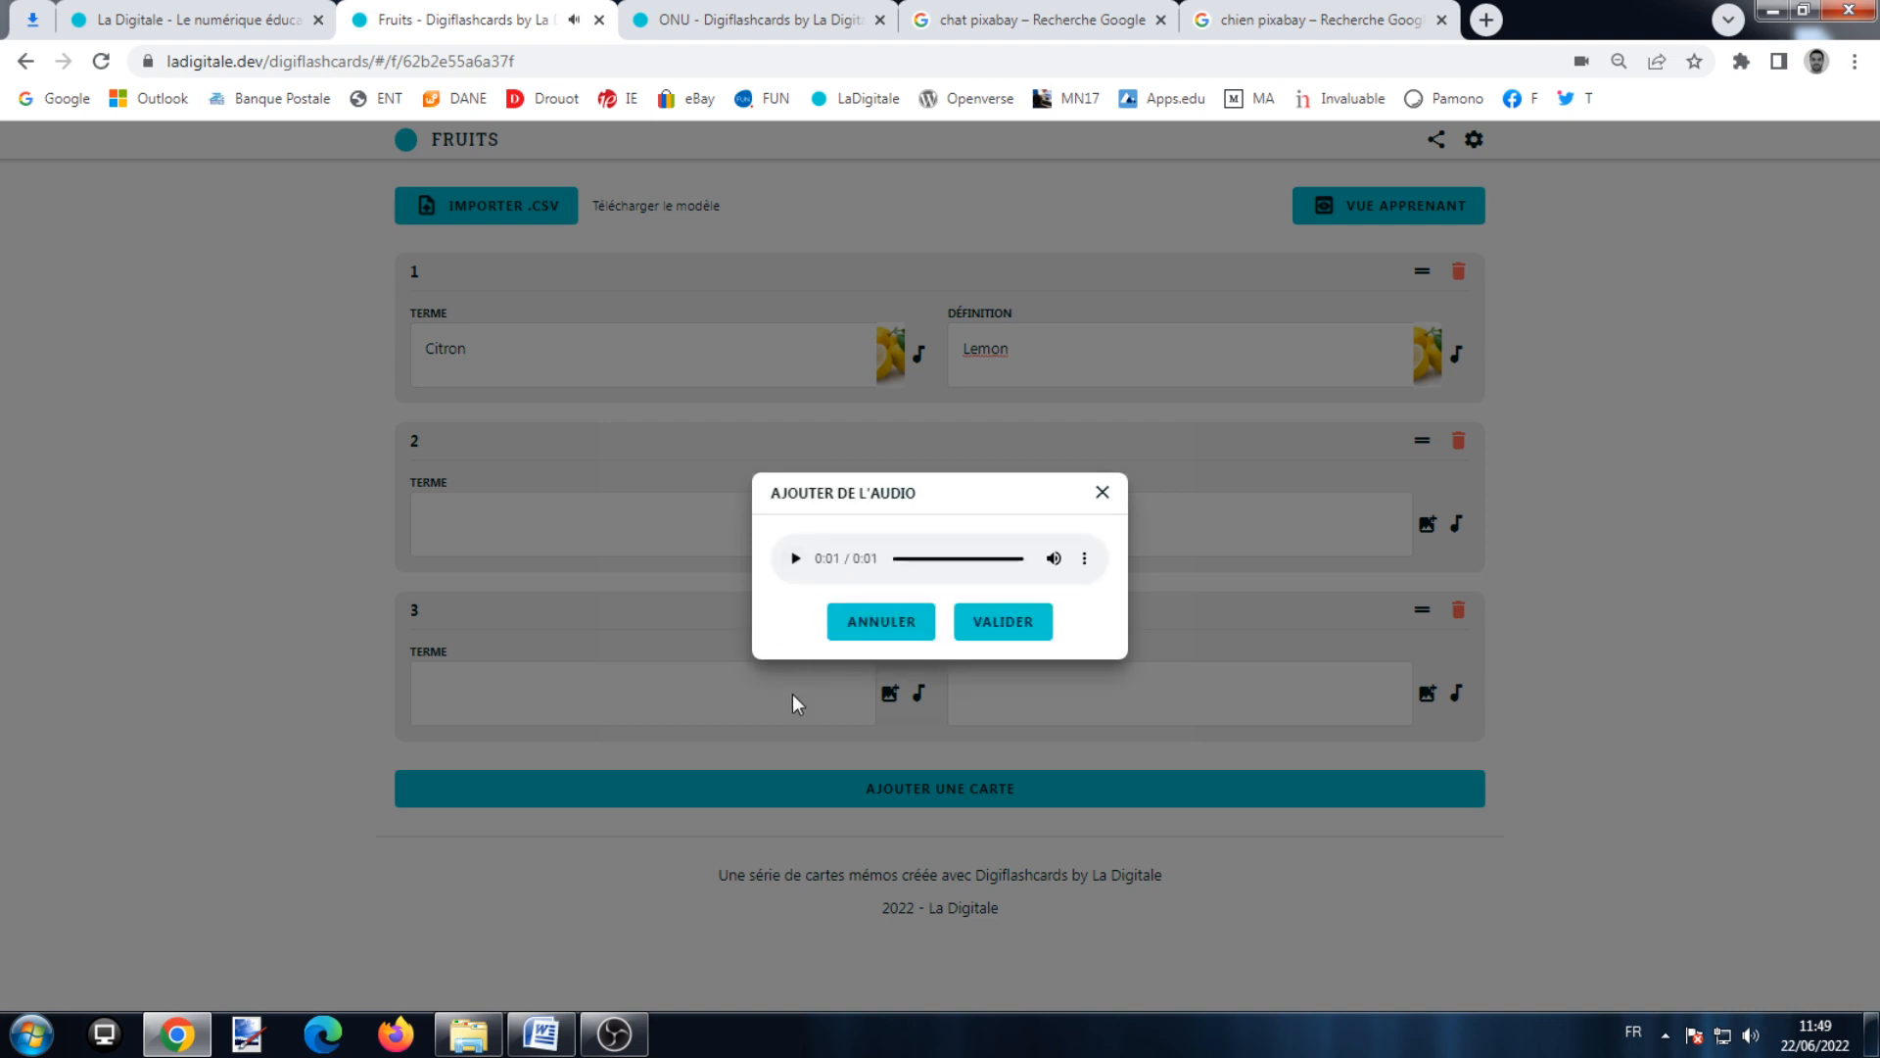
pyautogui.click(1023, 632)
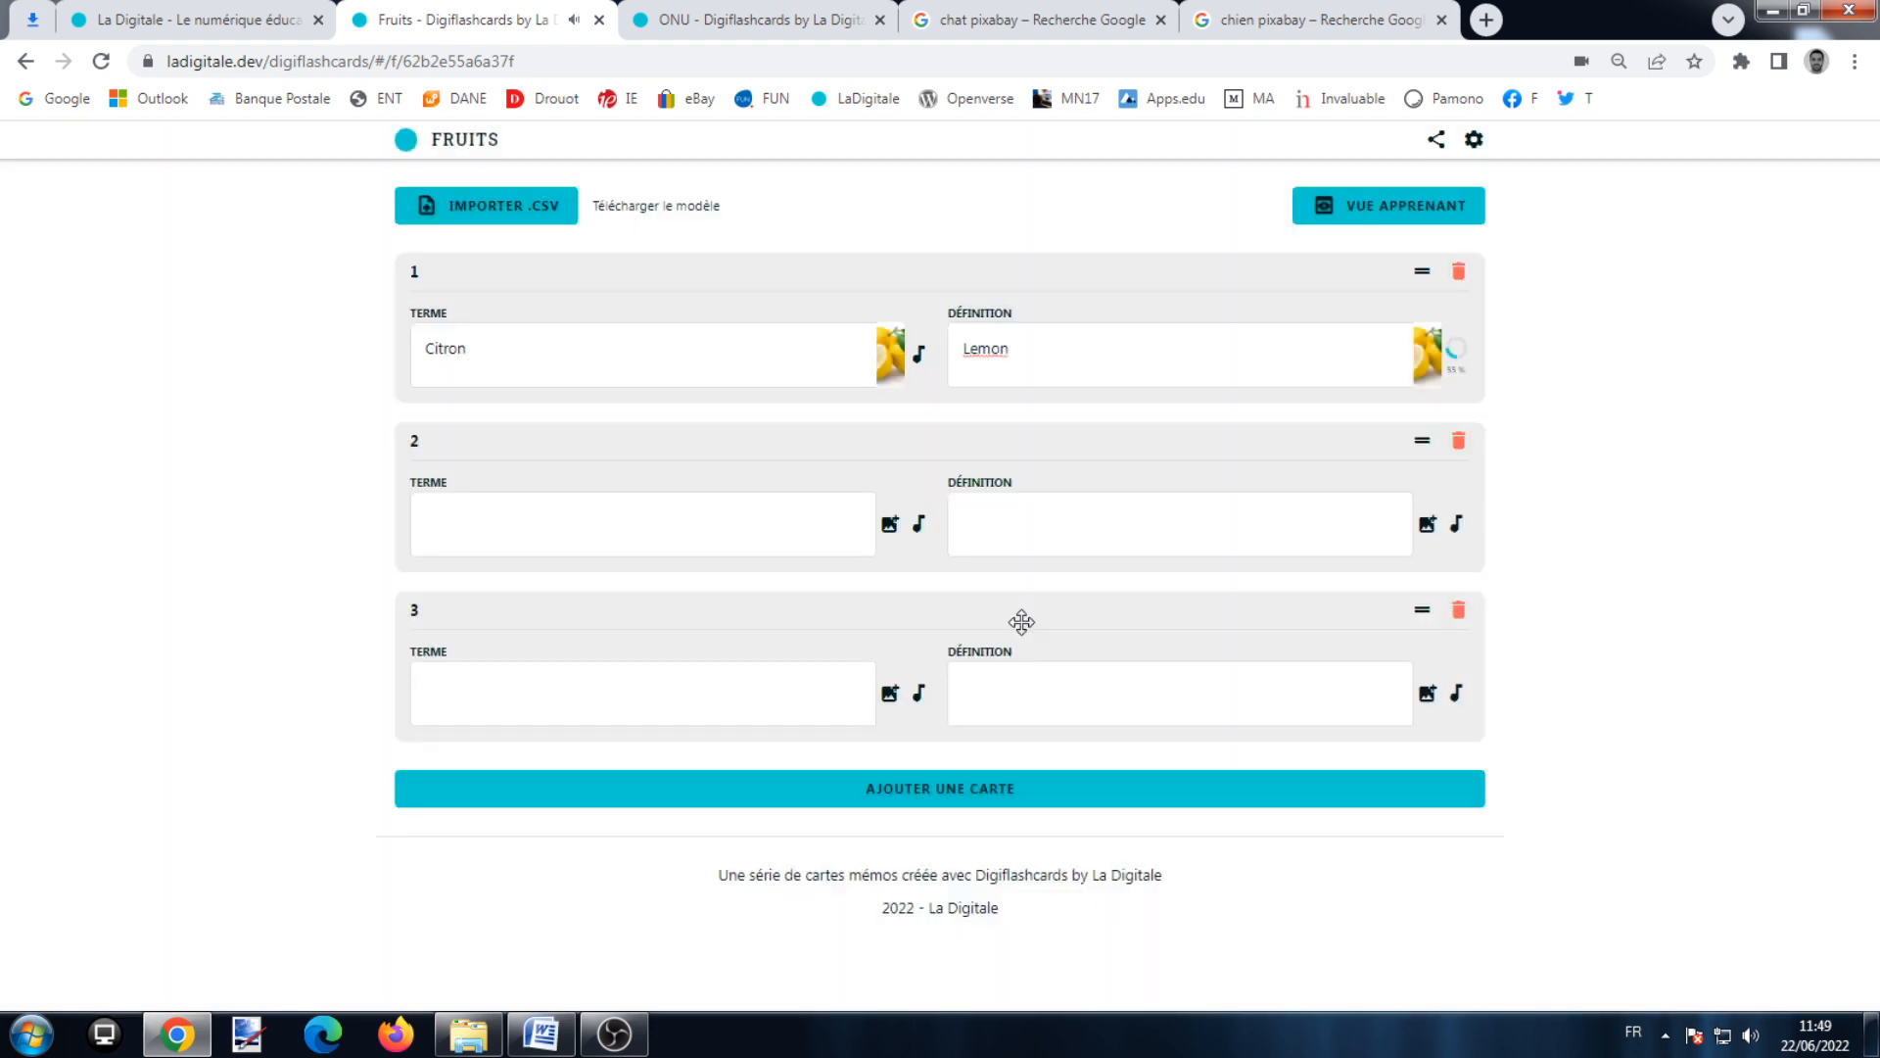
pyautogui.click(785, 537)
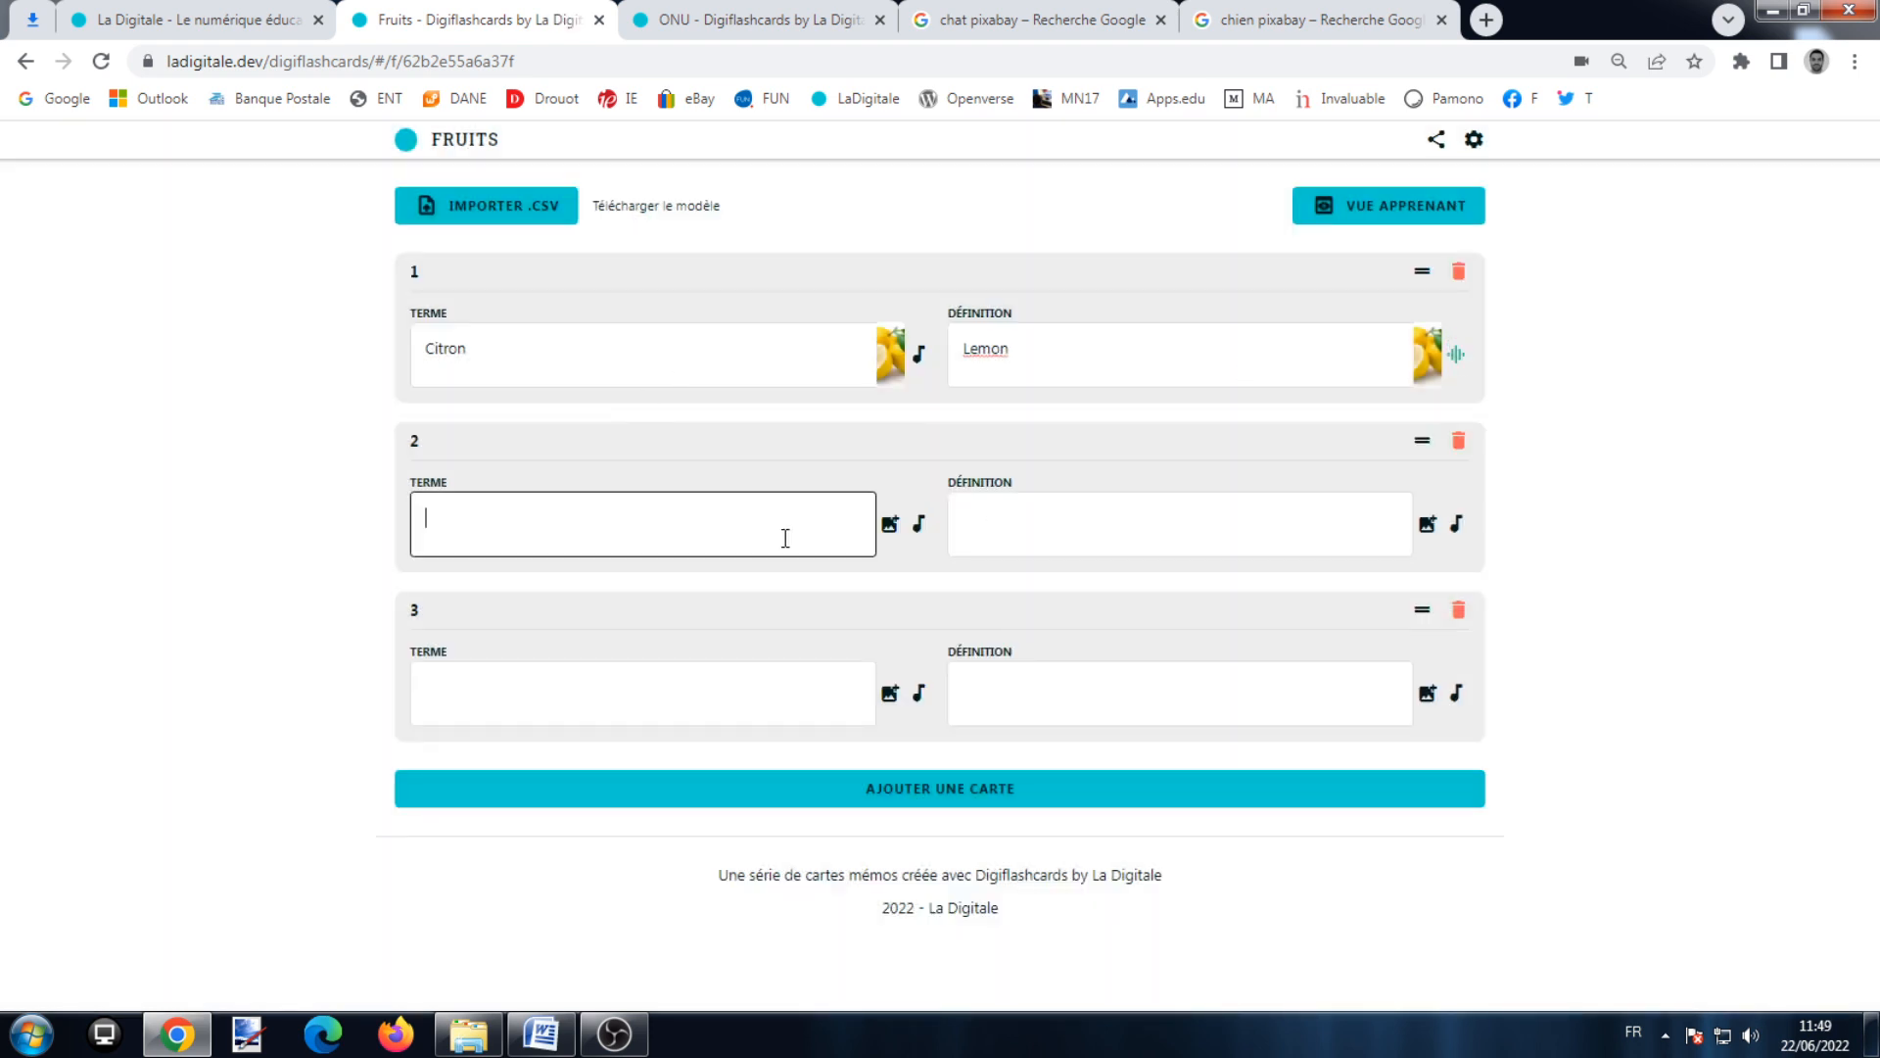
# Step: Fill card 2 as Orange / Orange with the Orange picture on both sides
pyautogui.write('Orange')
pyautogui.click(1333, 526)
pyautogui.write('Orange')
pyautogui.click(931, 553)
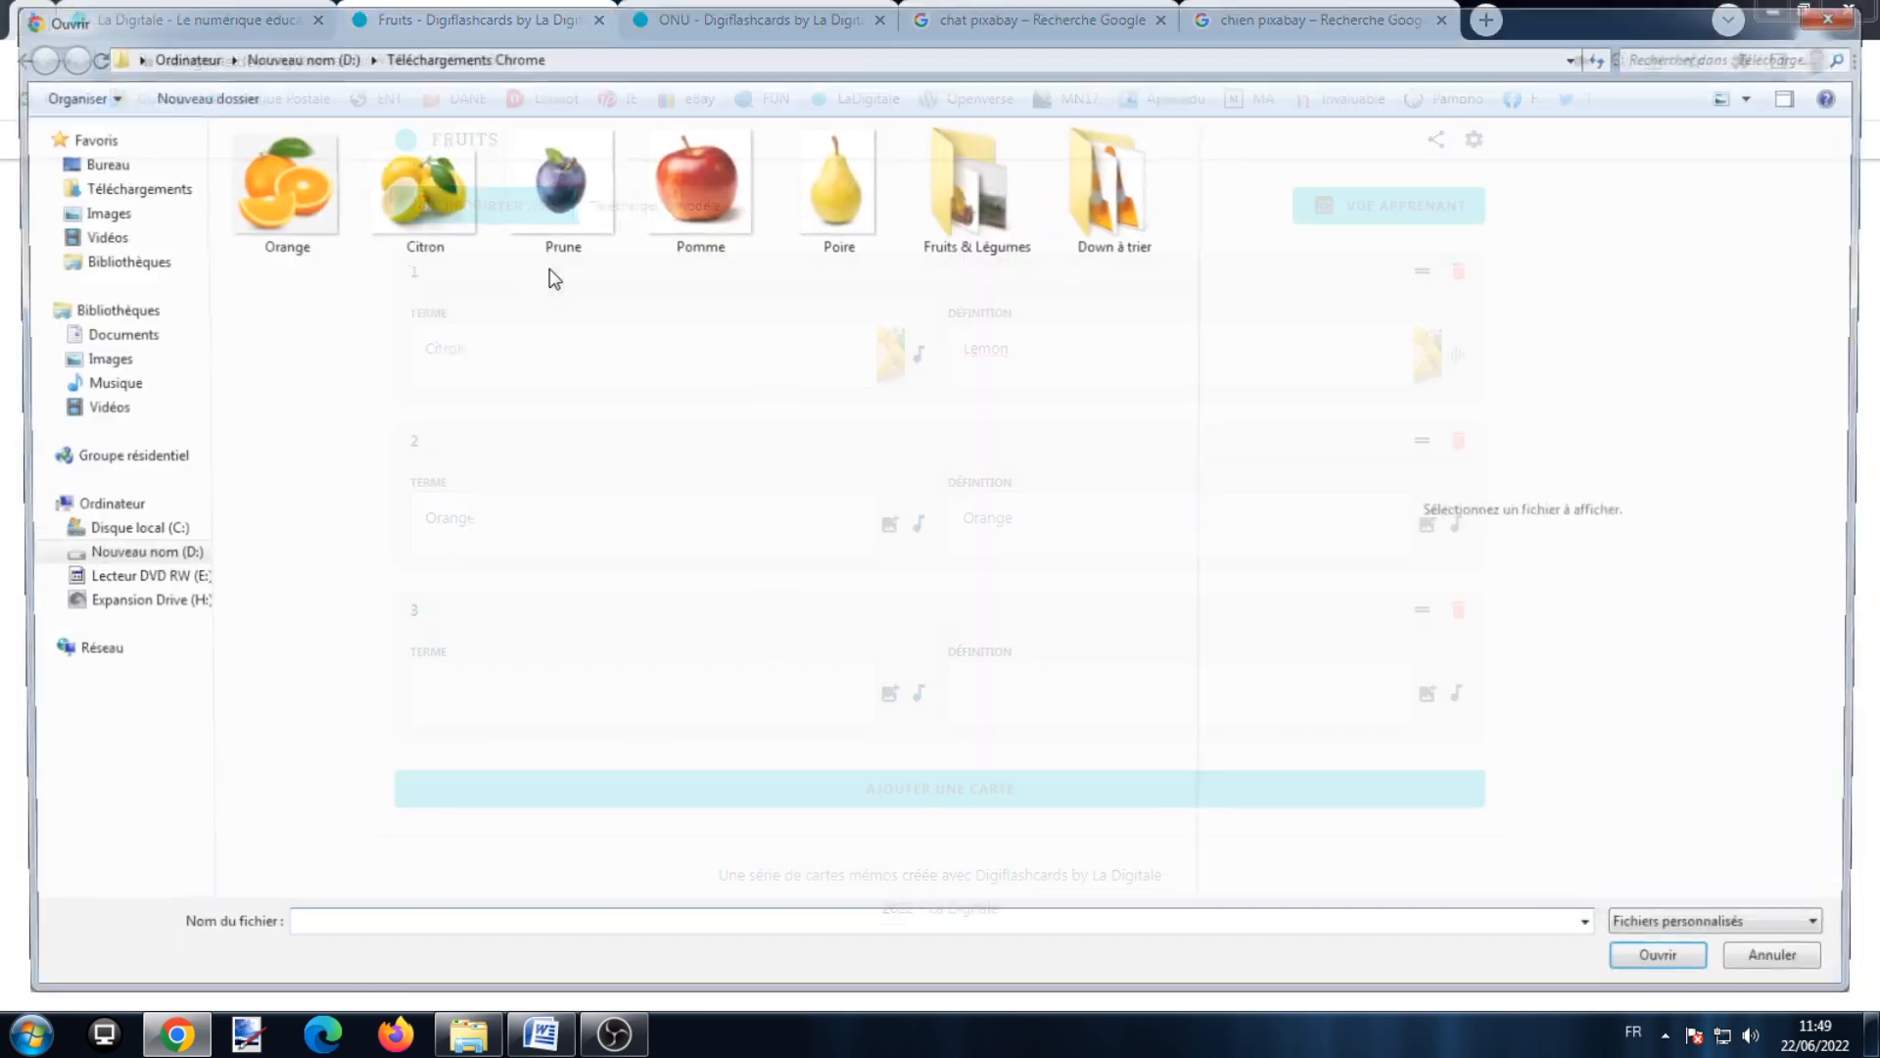
pyautogui.doubleClick(323, 215)
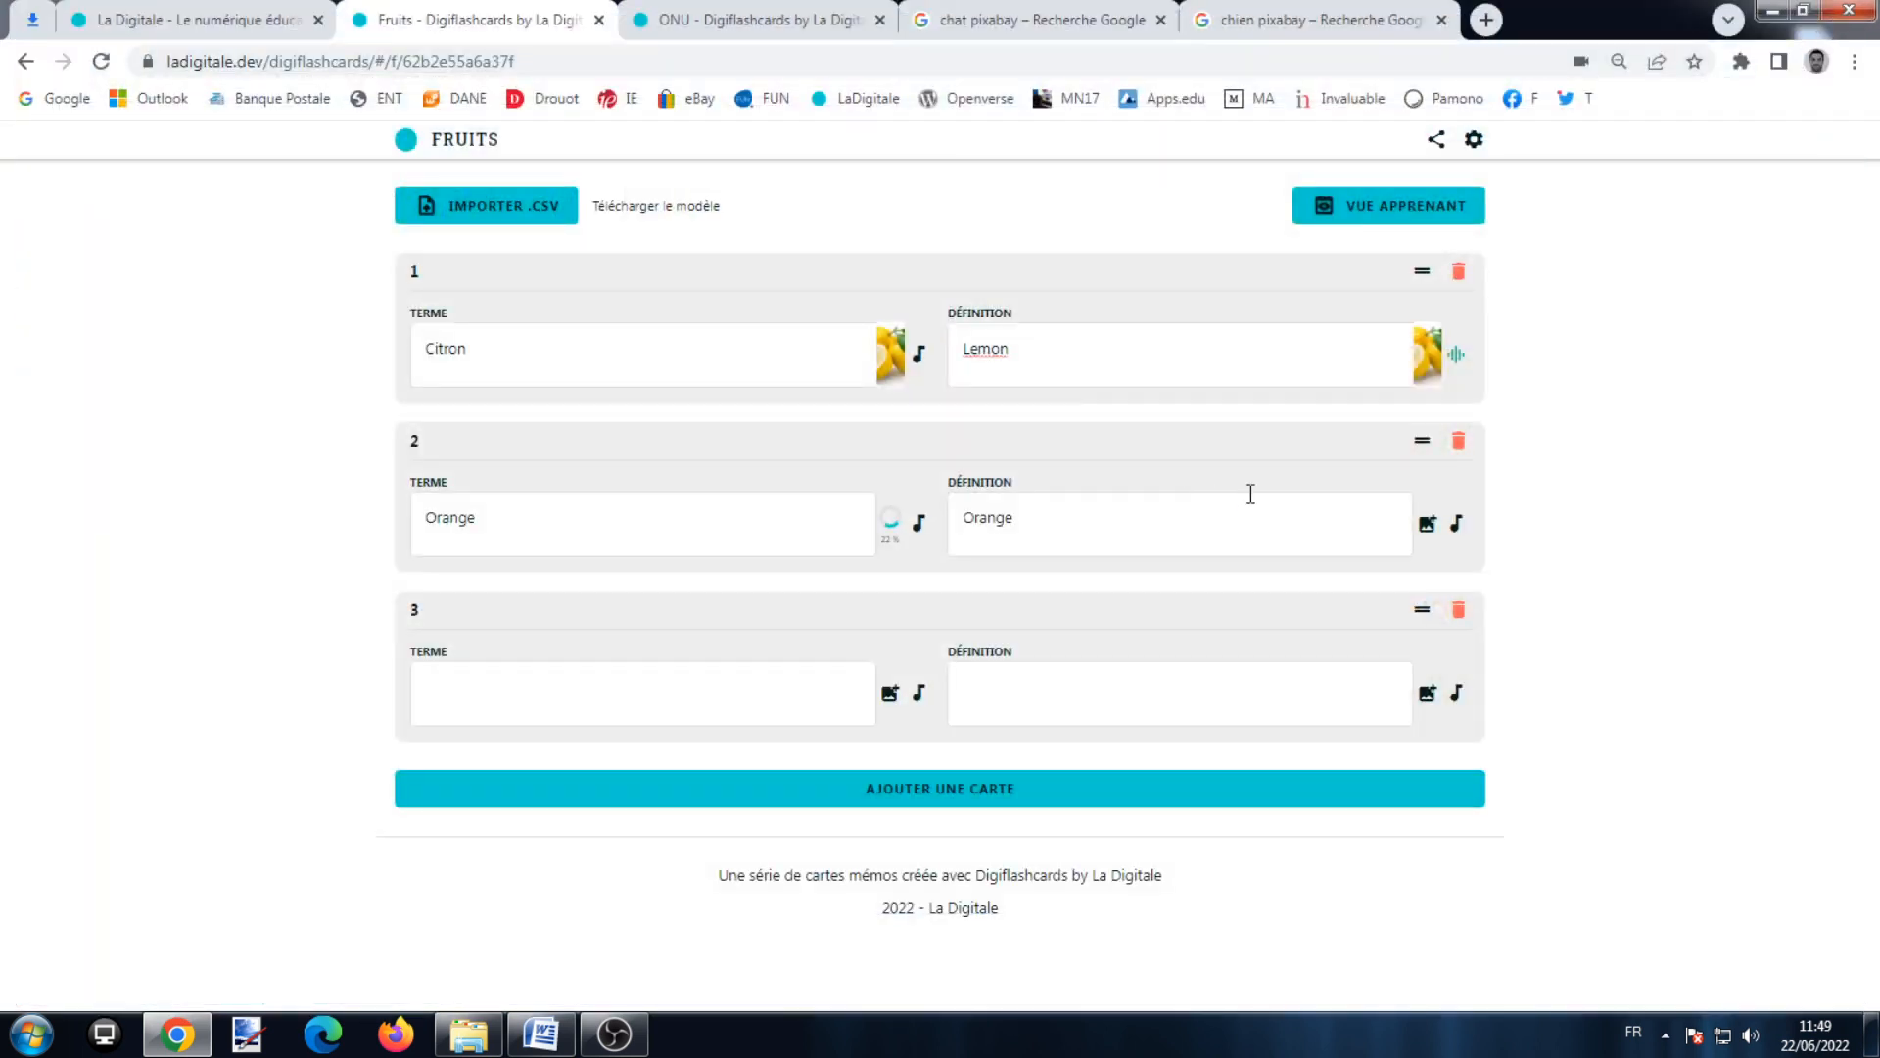
pyautogui.click(1428, 525)
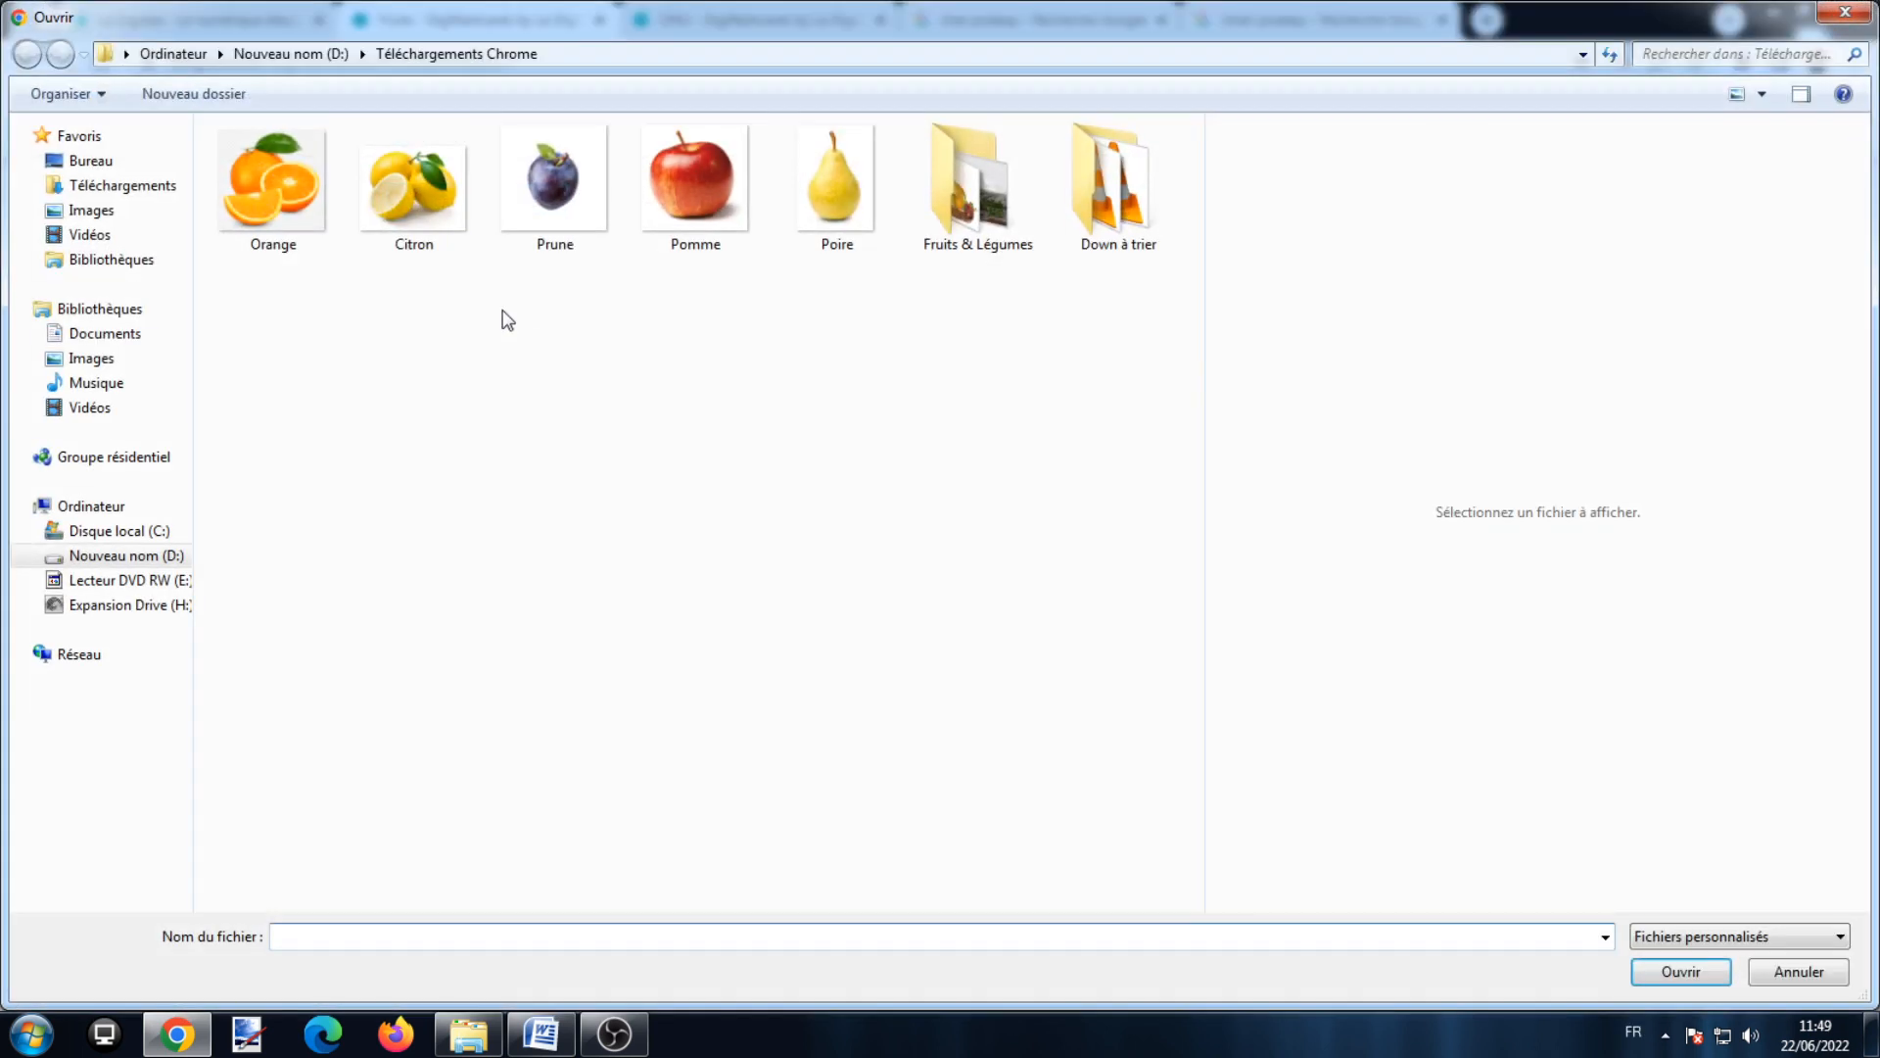
pyautogui.doubleClick(251, 205)
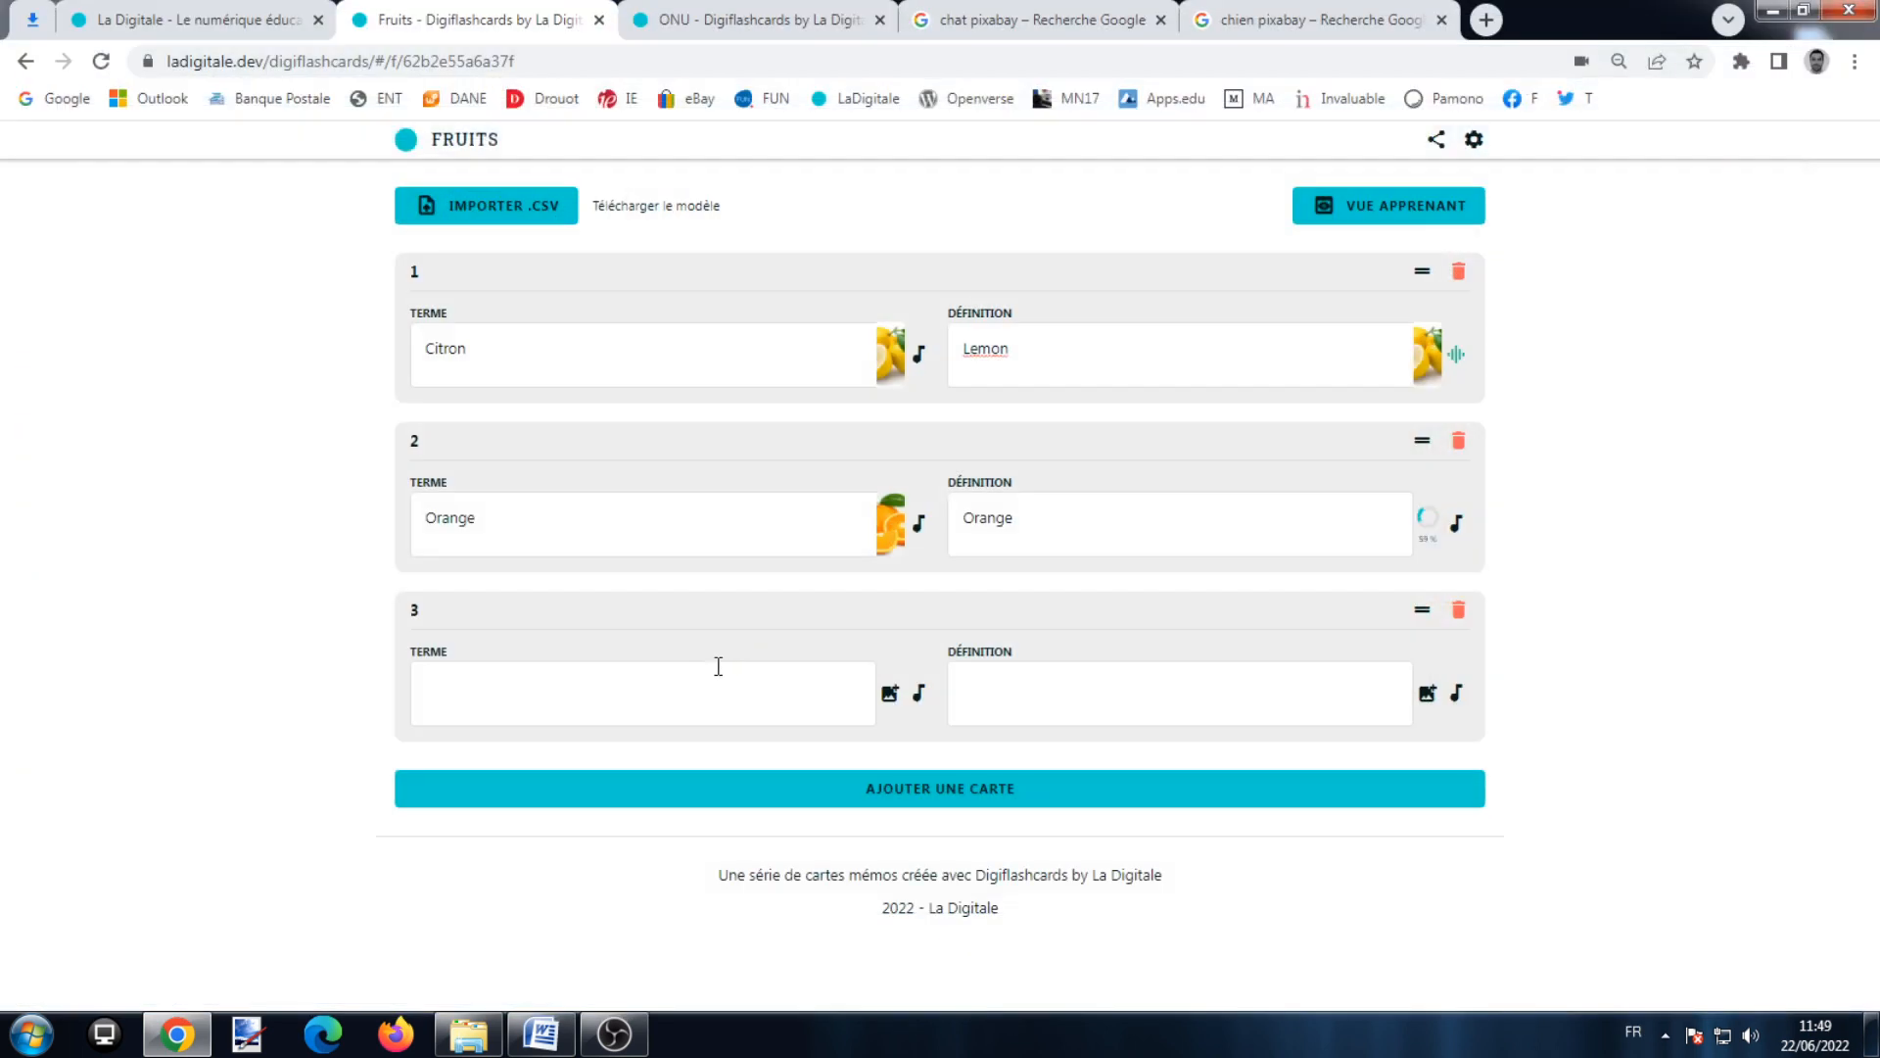
# Step: Fill card 3 as Prune / Plum with the Prune picture on its term
pyautogui.click(711, 701)
pyautogui.write('PRU')
pyautogui.press('BackSpace')
pyautogui.press('BackSpace')
pyautogui.press('BackSpace')
pyautogui.write('Prune')
pyautogui.click(1098, 720)
pyautogui.write('Plum')
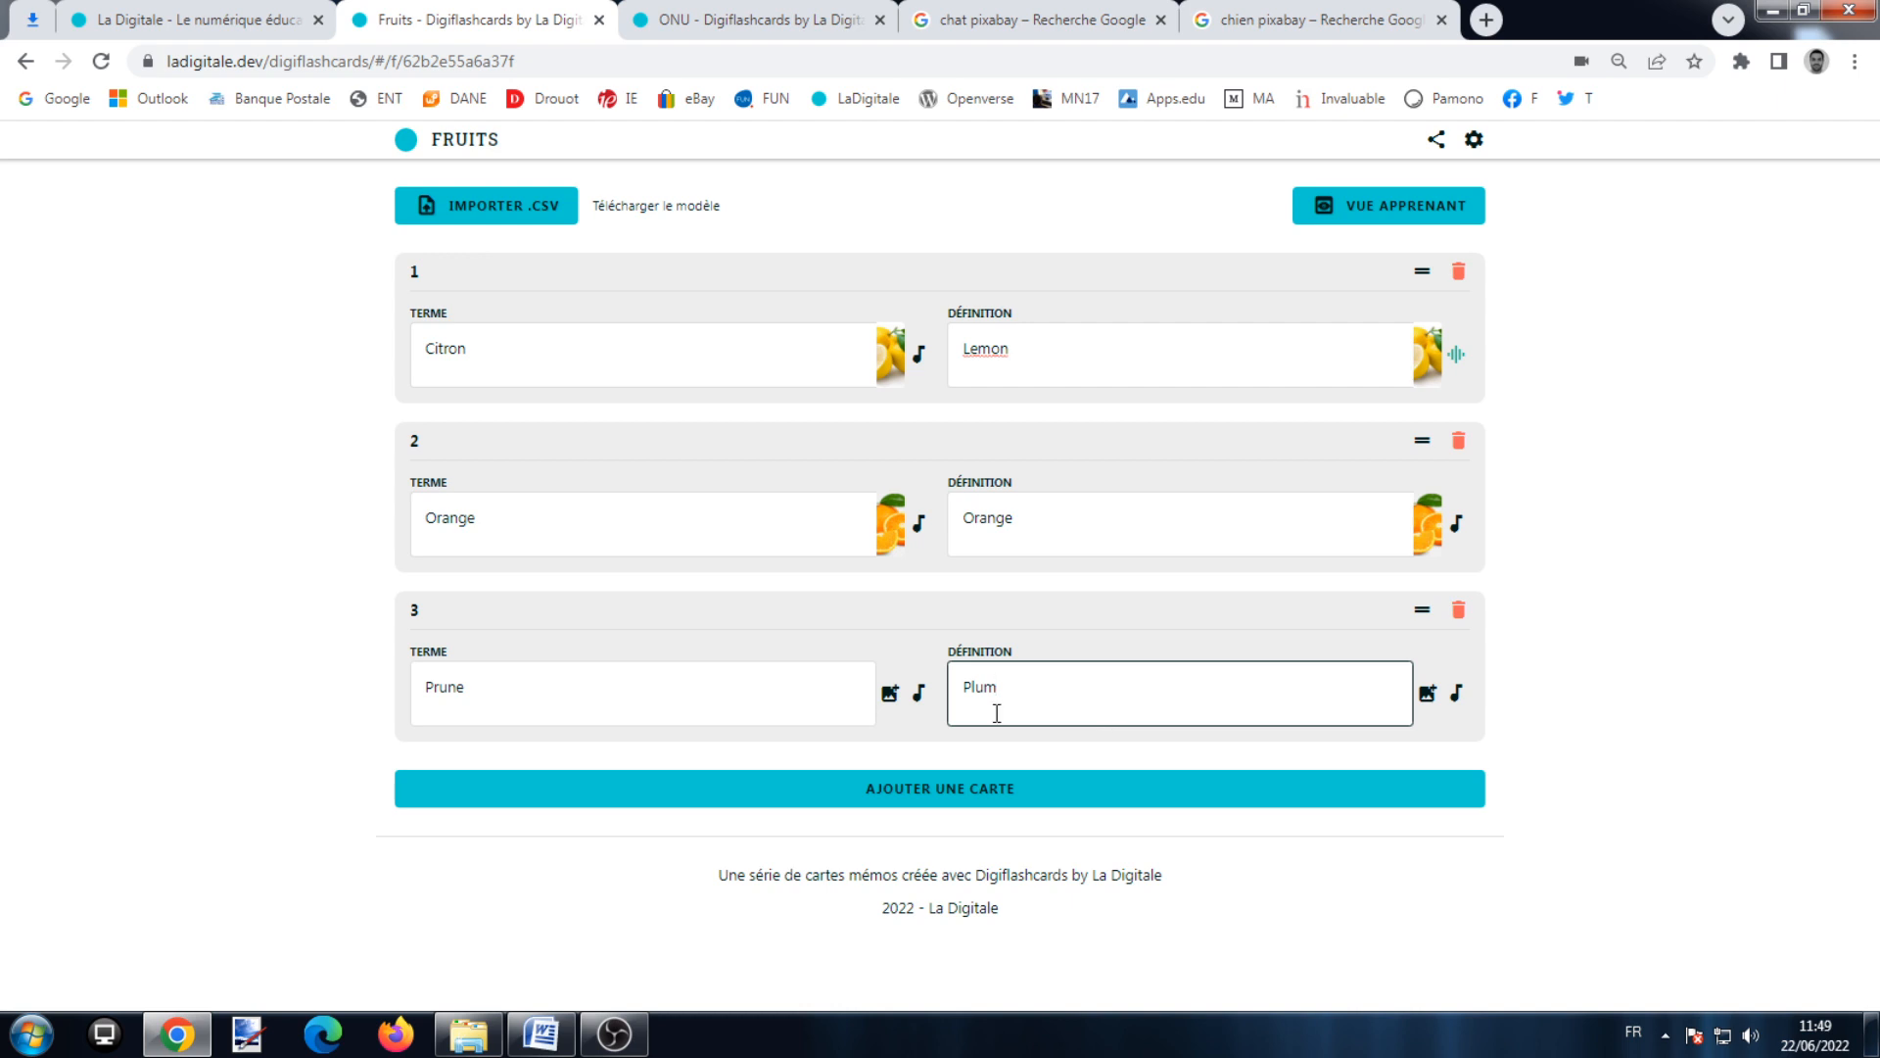
pyautogui.click(889, 694)
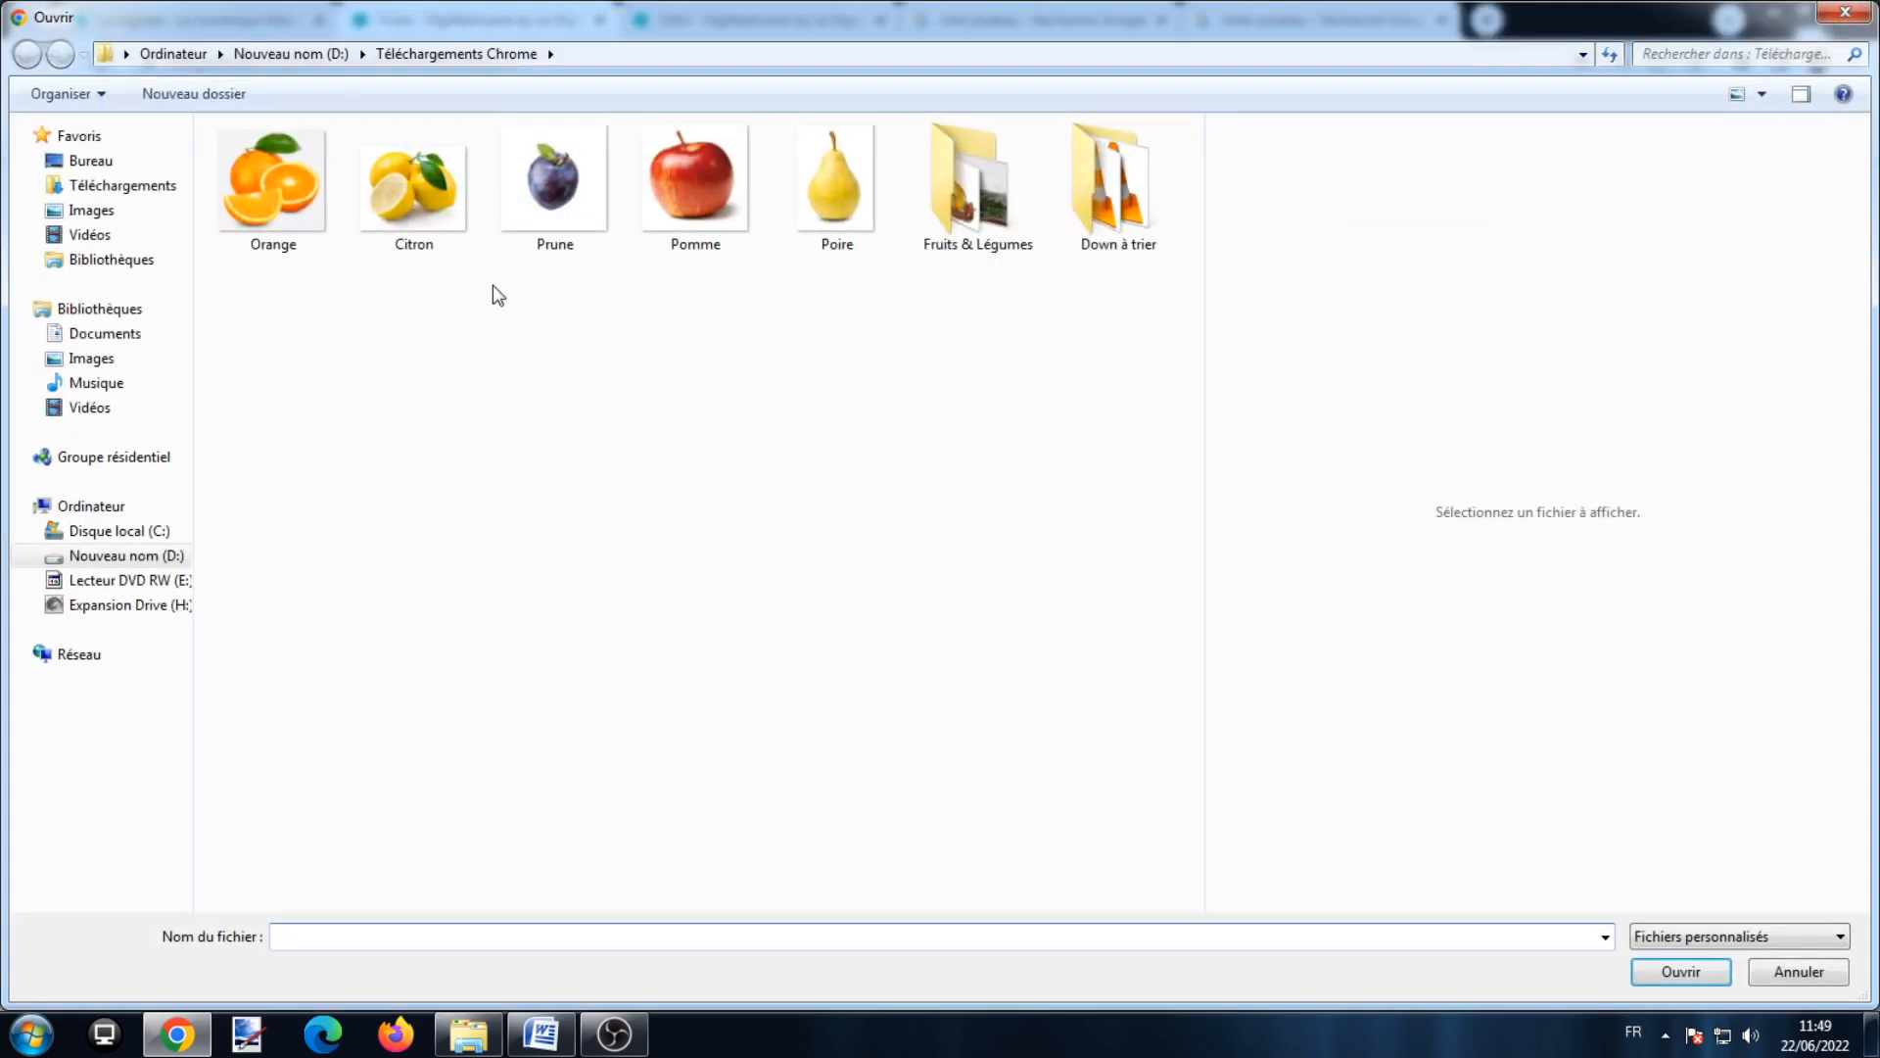
pyautogui.doubleClick(521, 196)
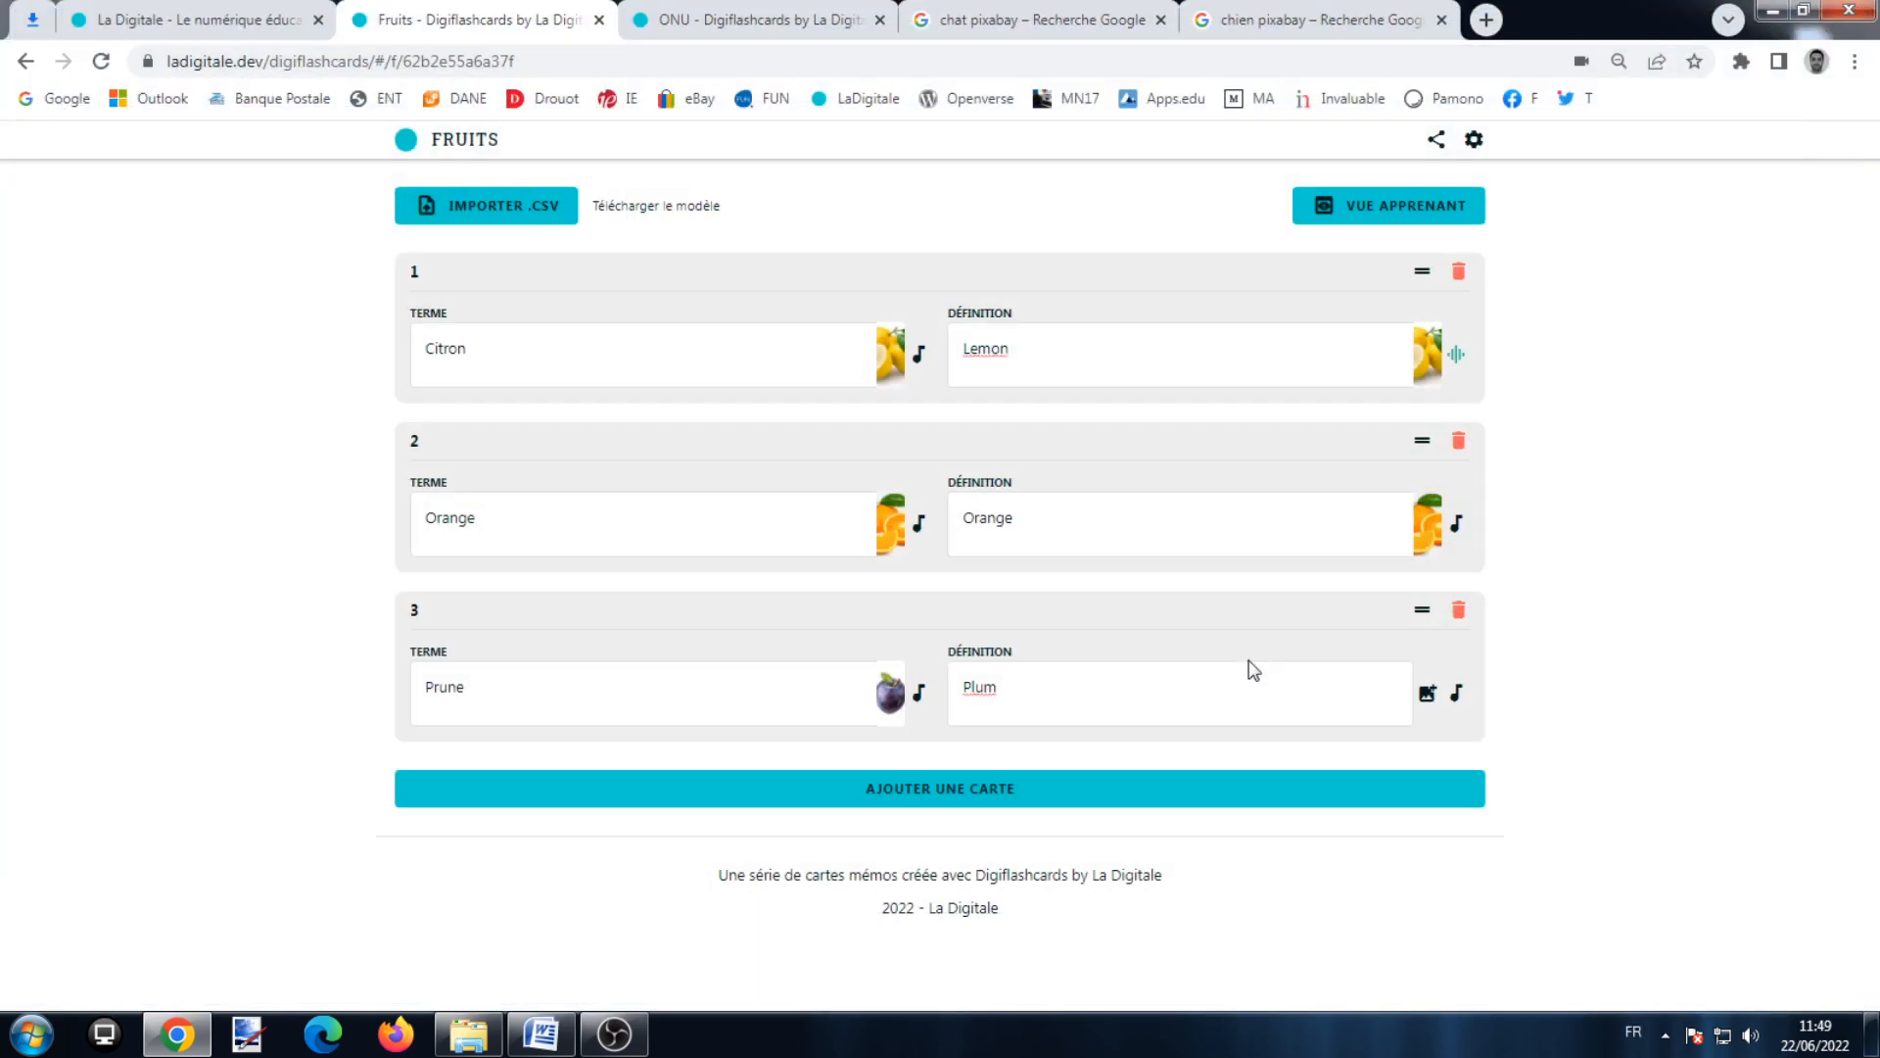
pyautogui.click(1424, 698)
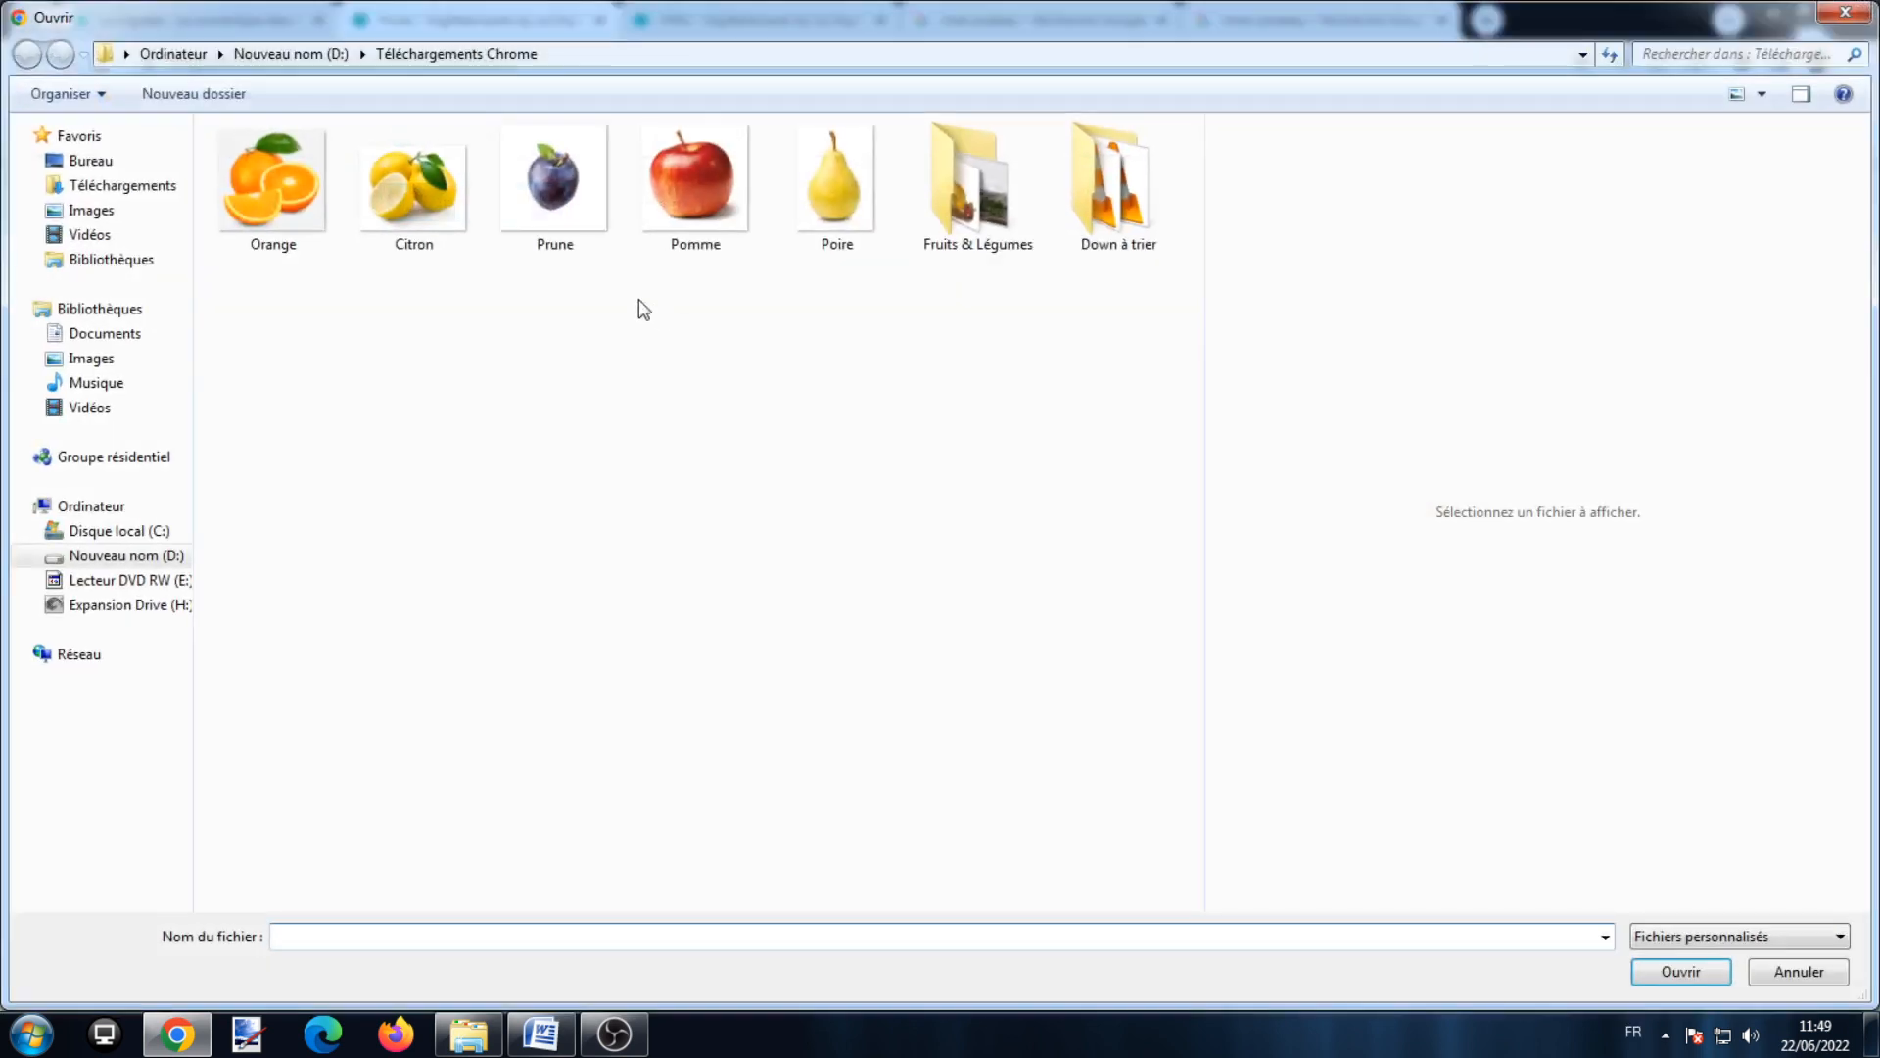
# Step: Add the Prune picture to card 3's definition, then preview the cards in learner view and close it
pyautogui.doubleClick(545, 186)
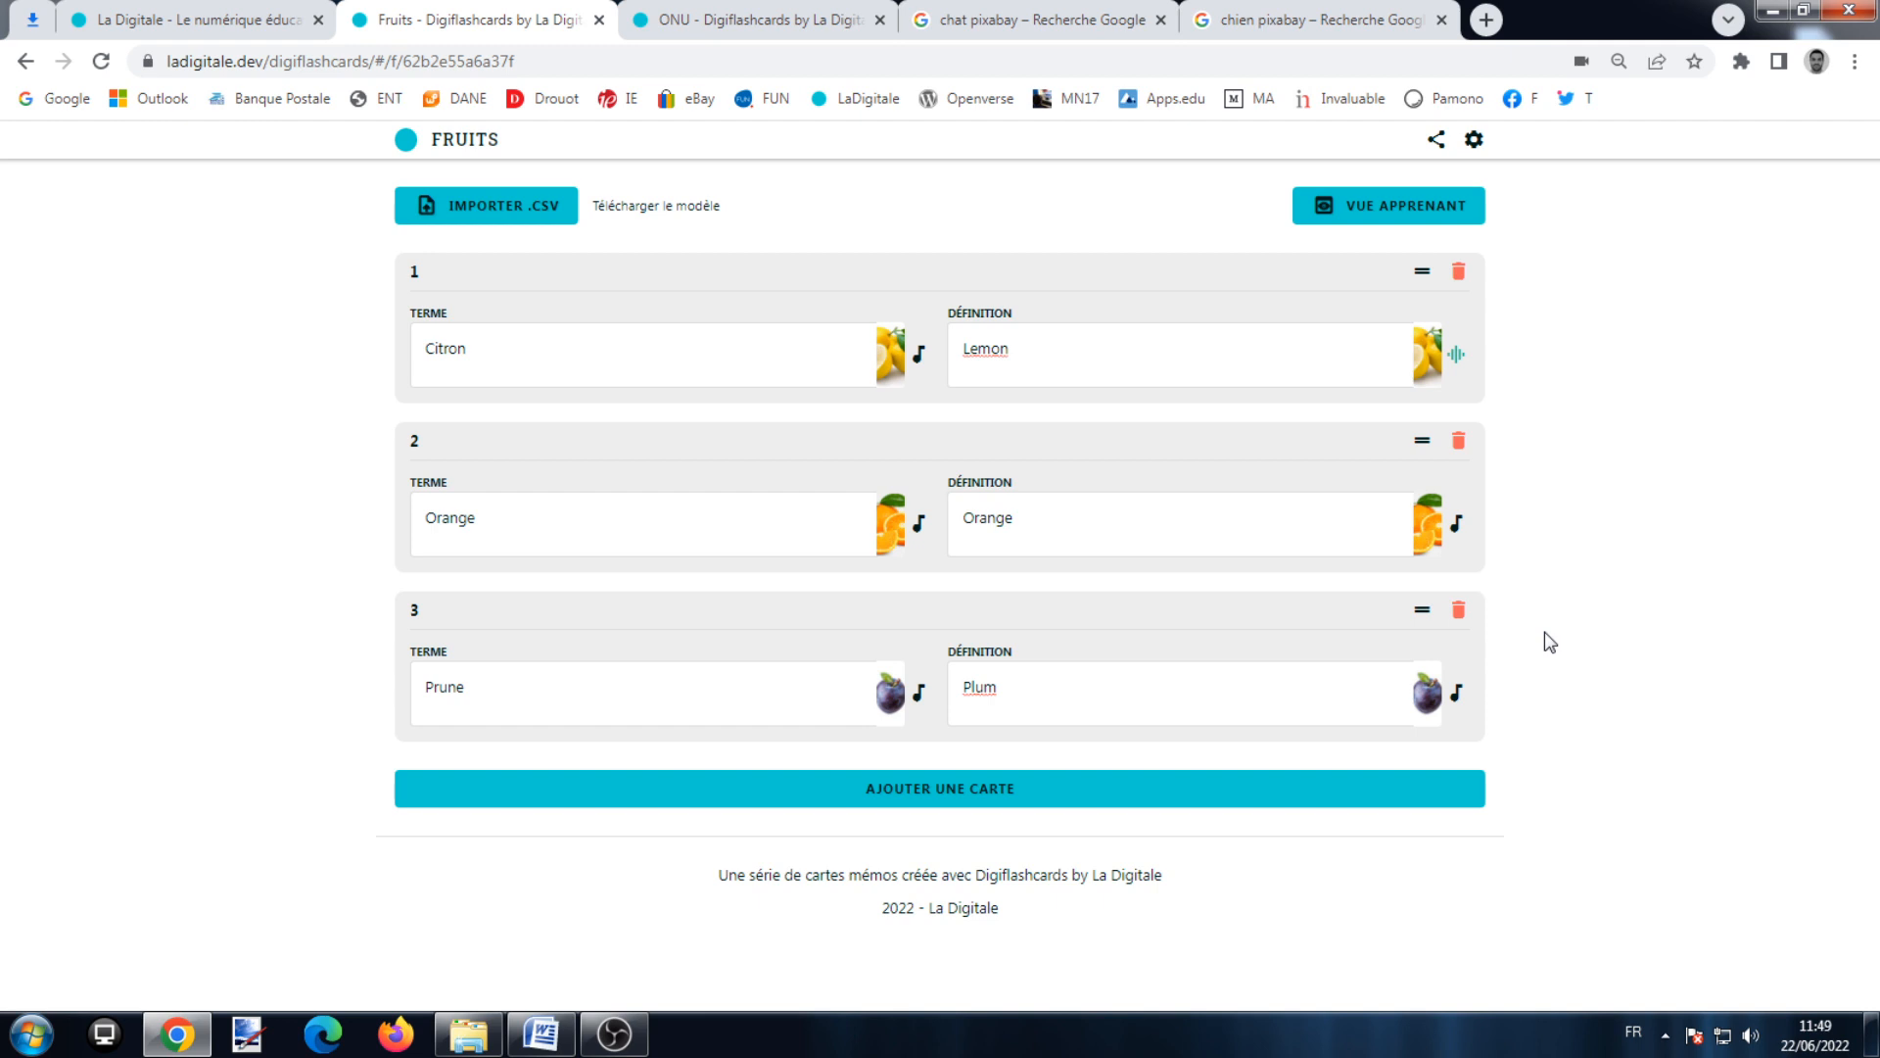
pyautogui.click(1393, 221)
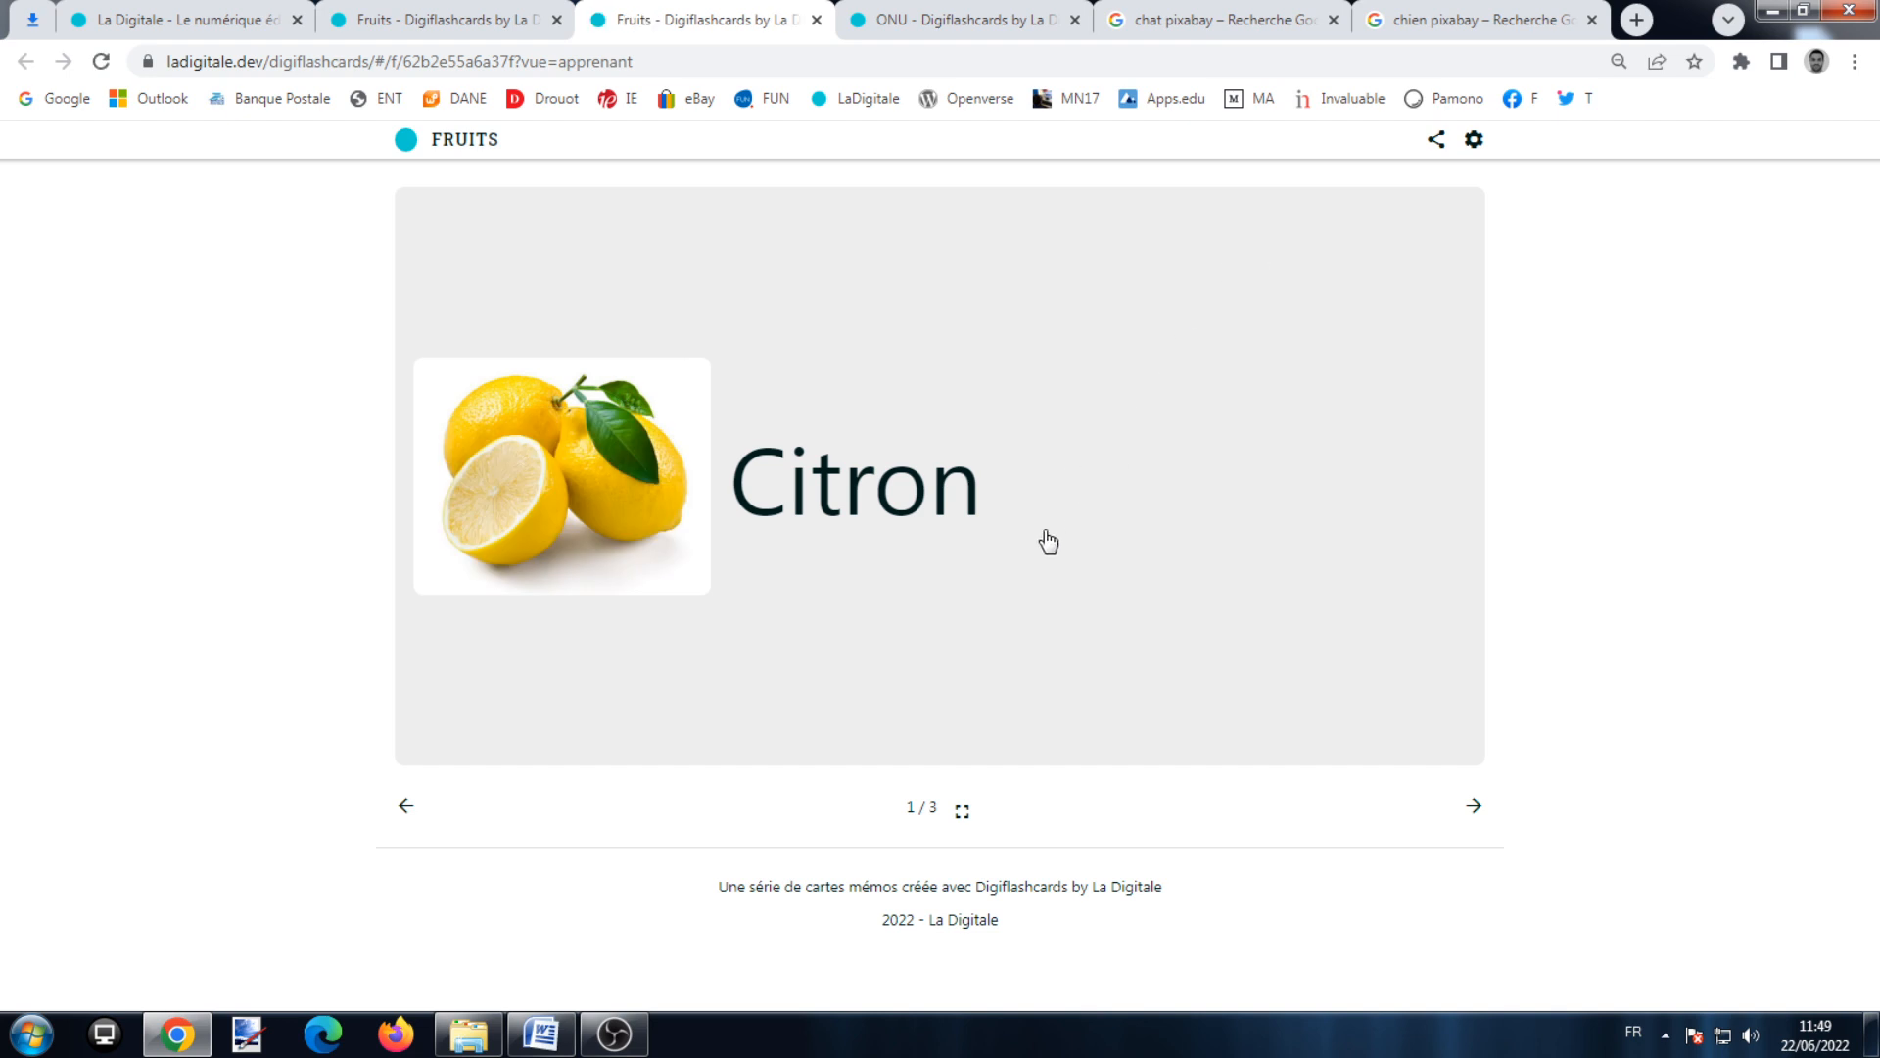
pyautogui.click(1048, 542)
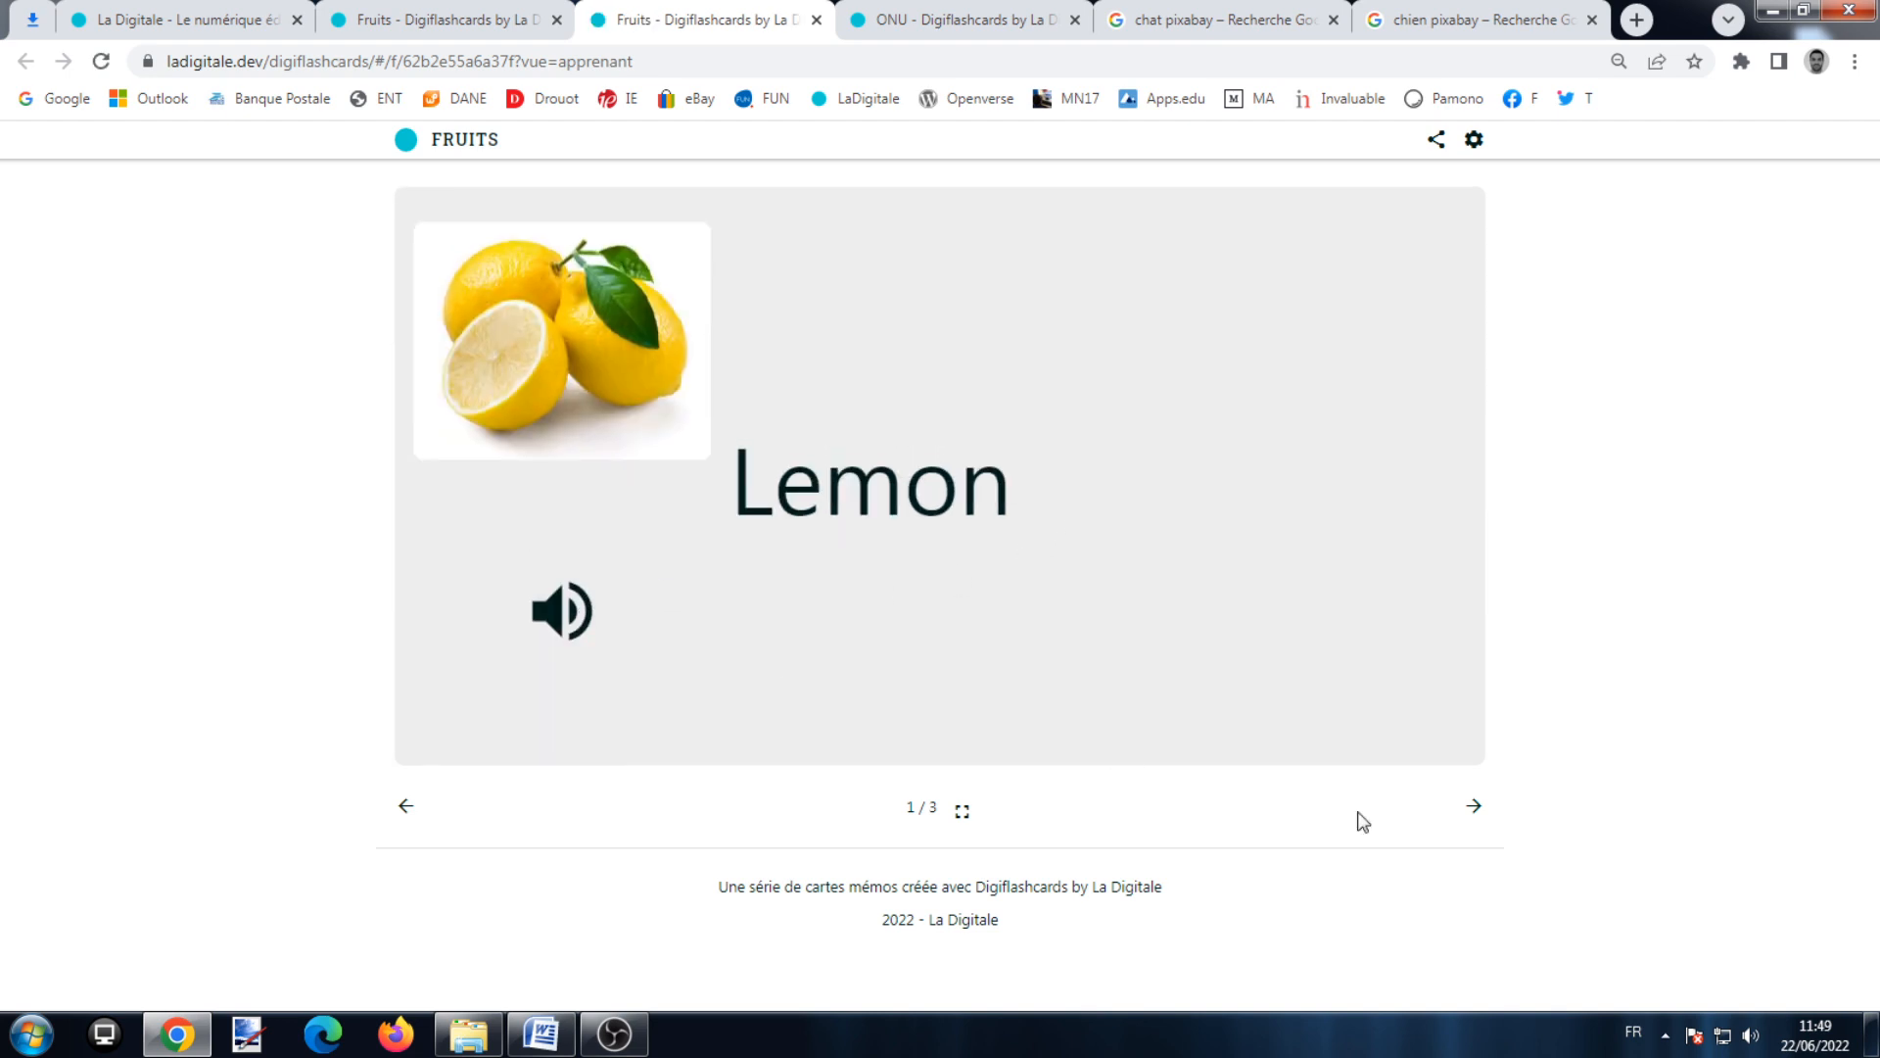
pyautogui.click(1474, 806)
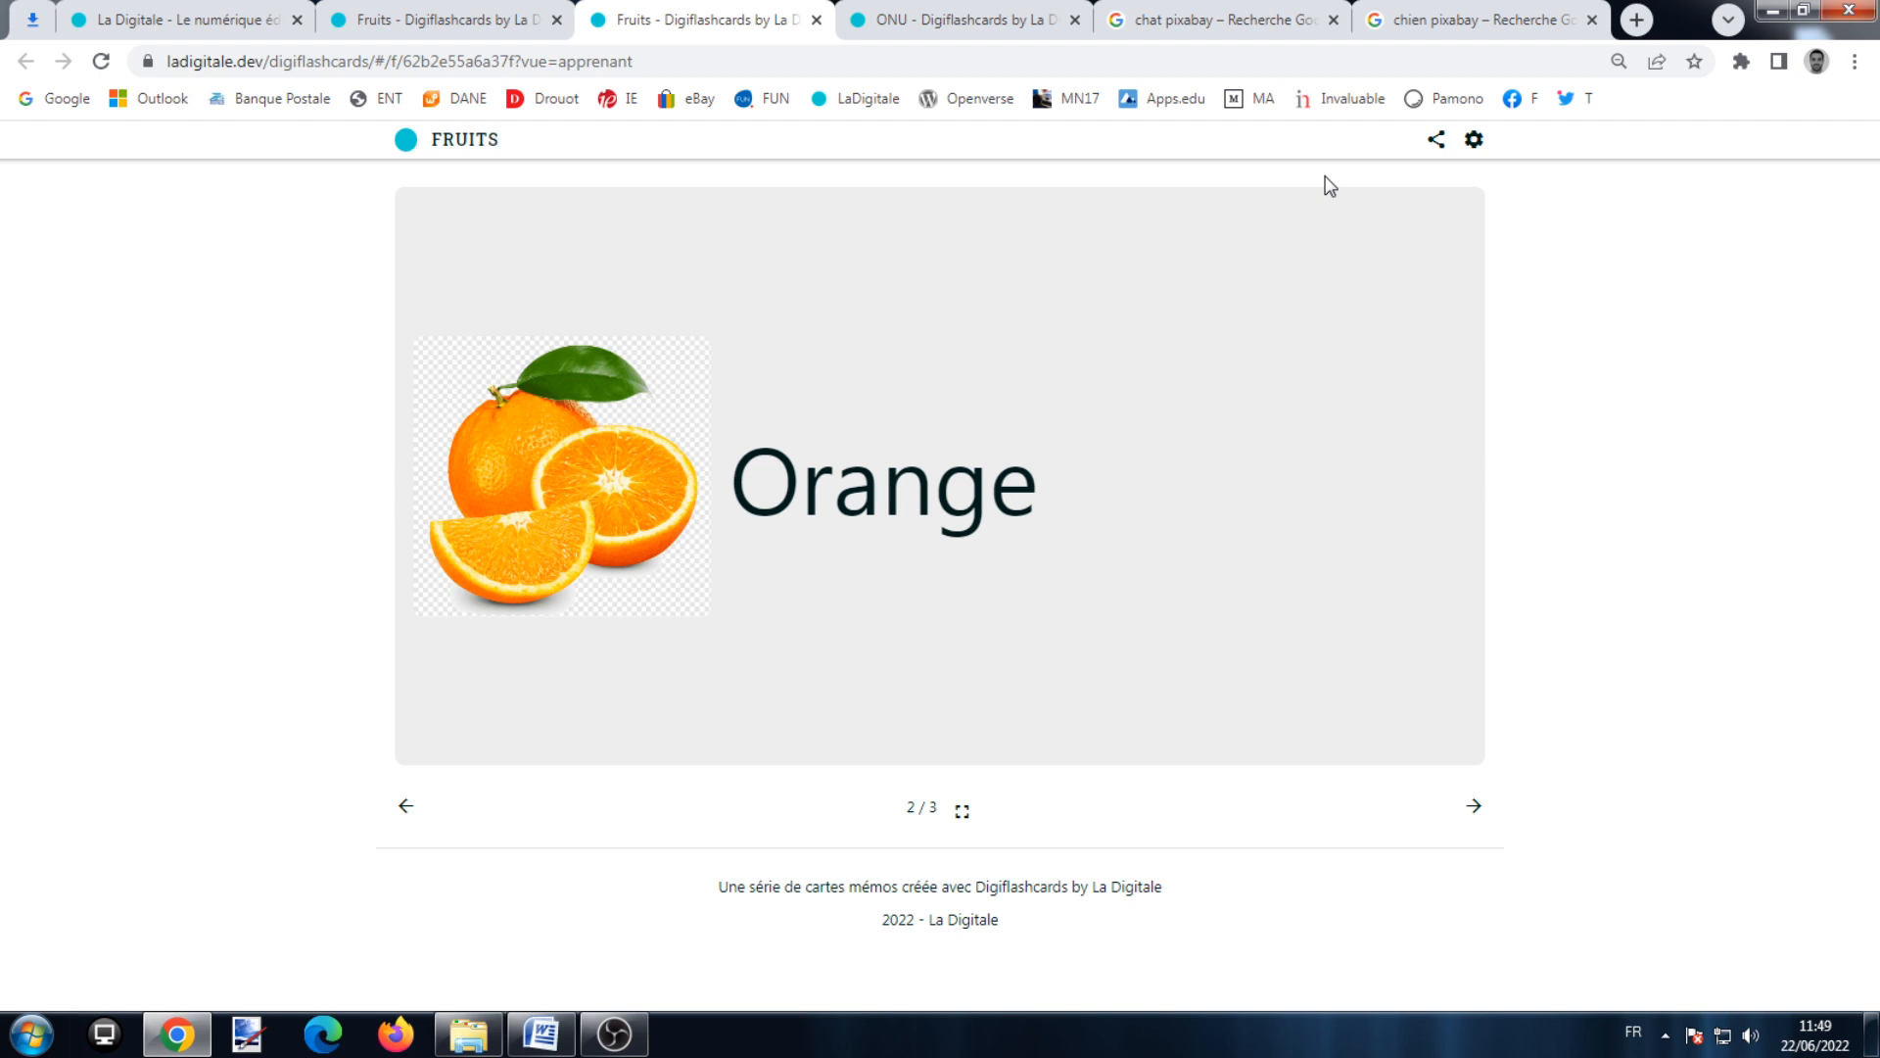
pyautogui.click(816, 20)
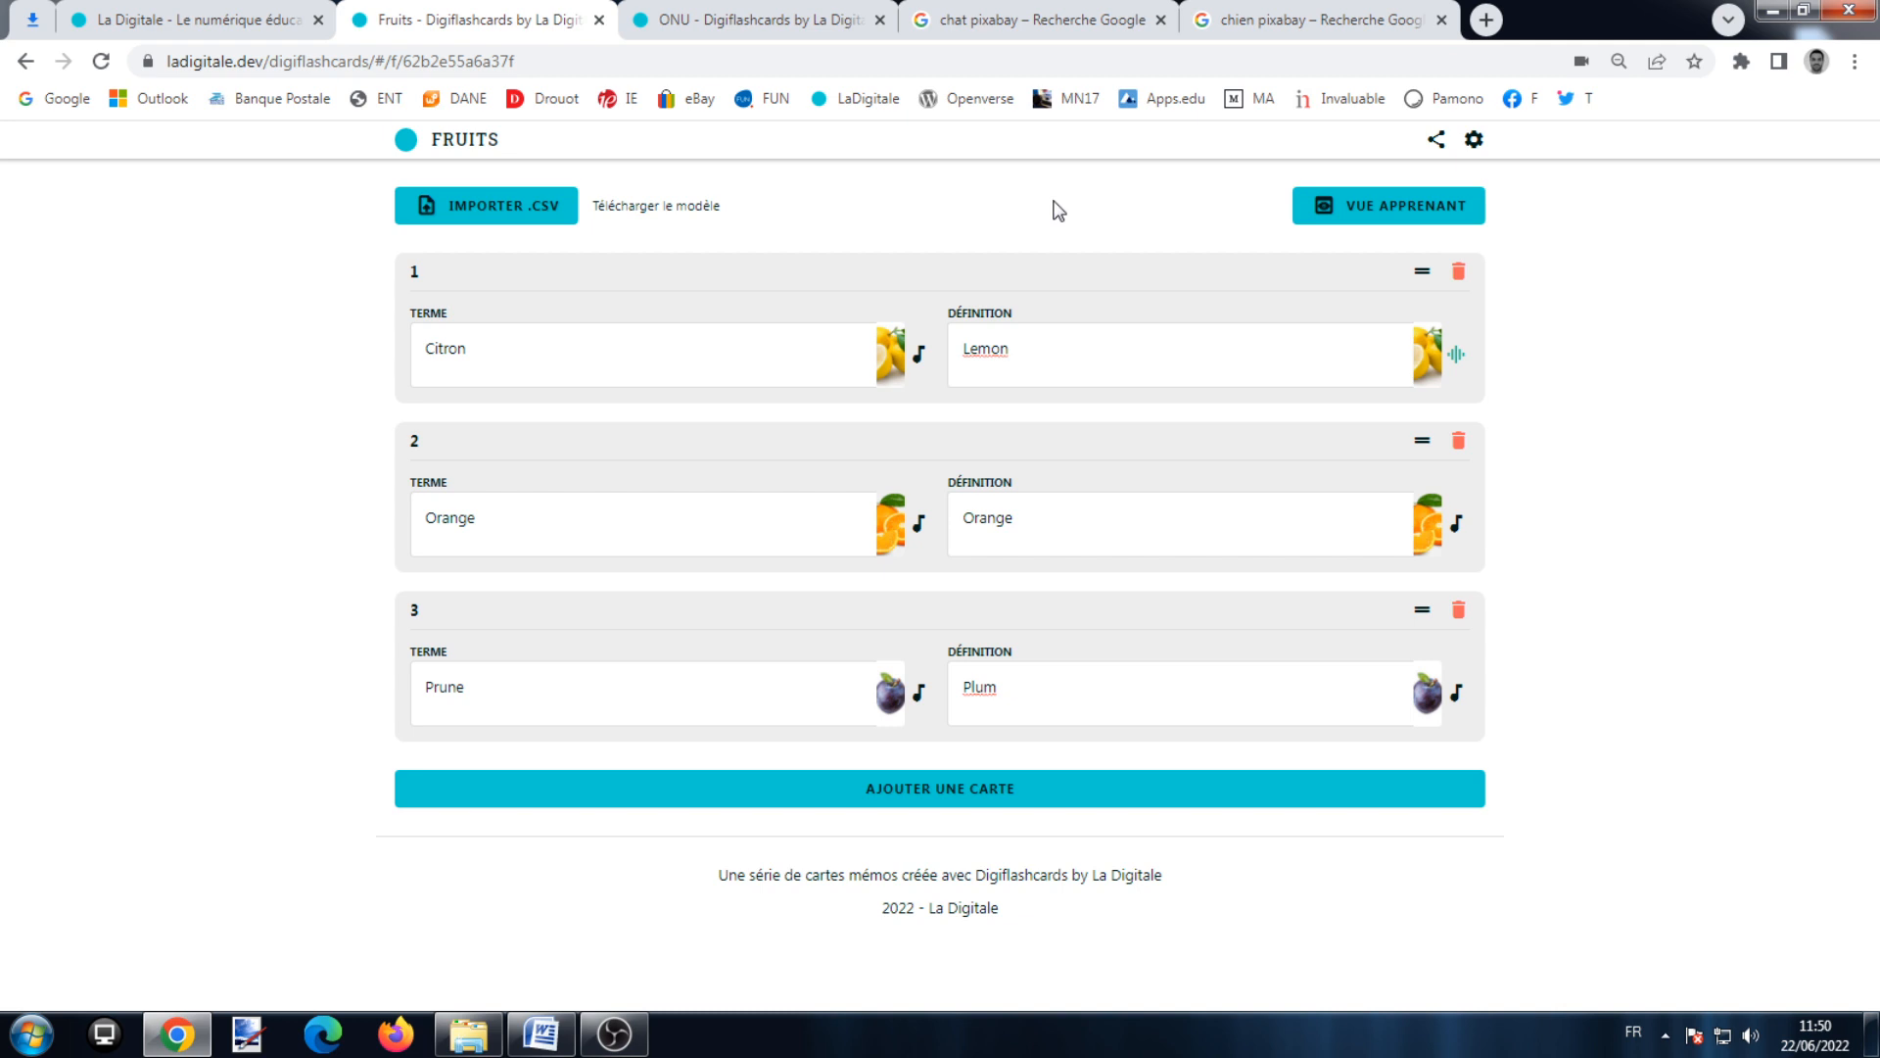
pyautogui.click(1434, 142)
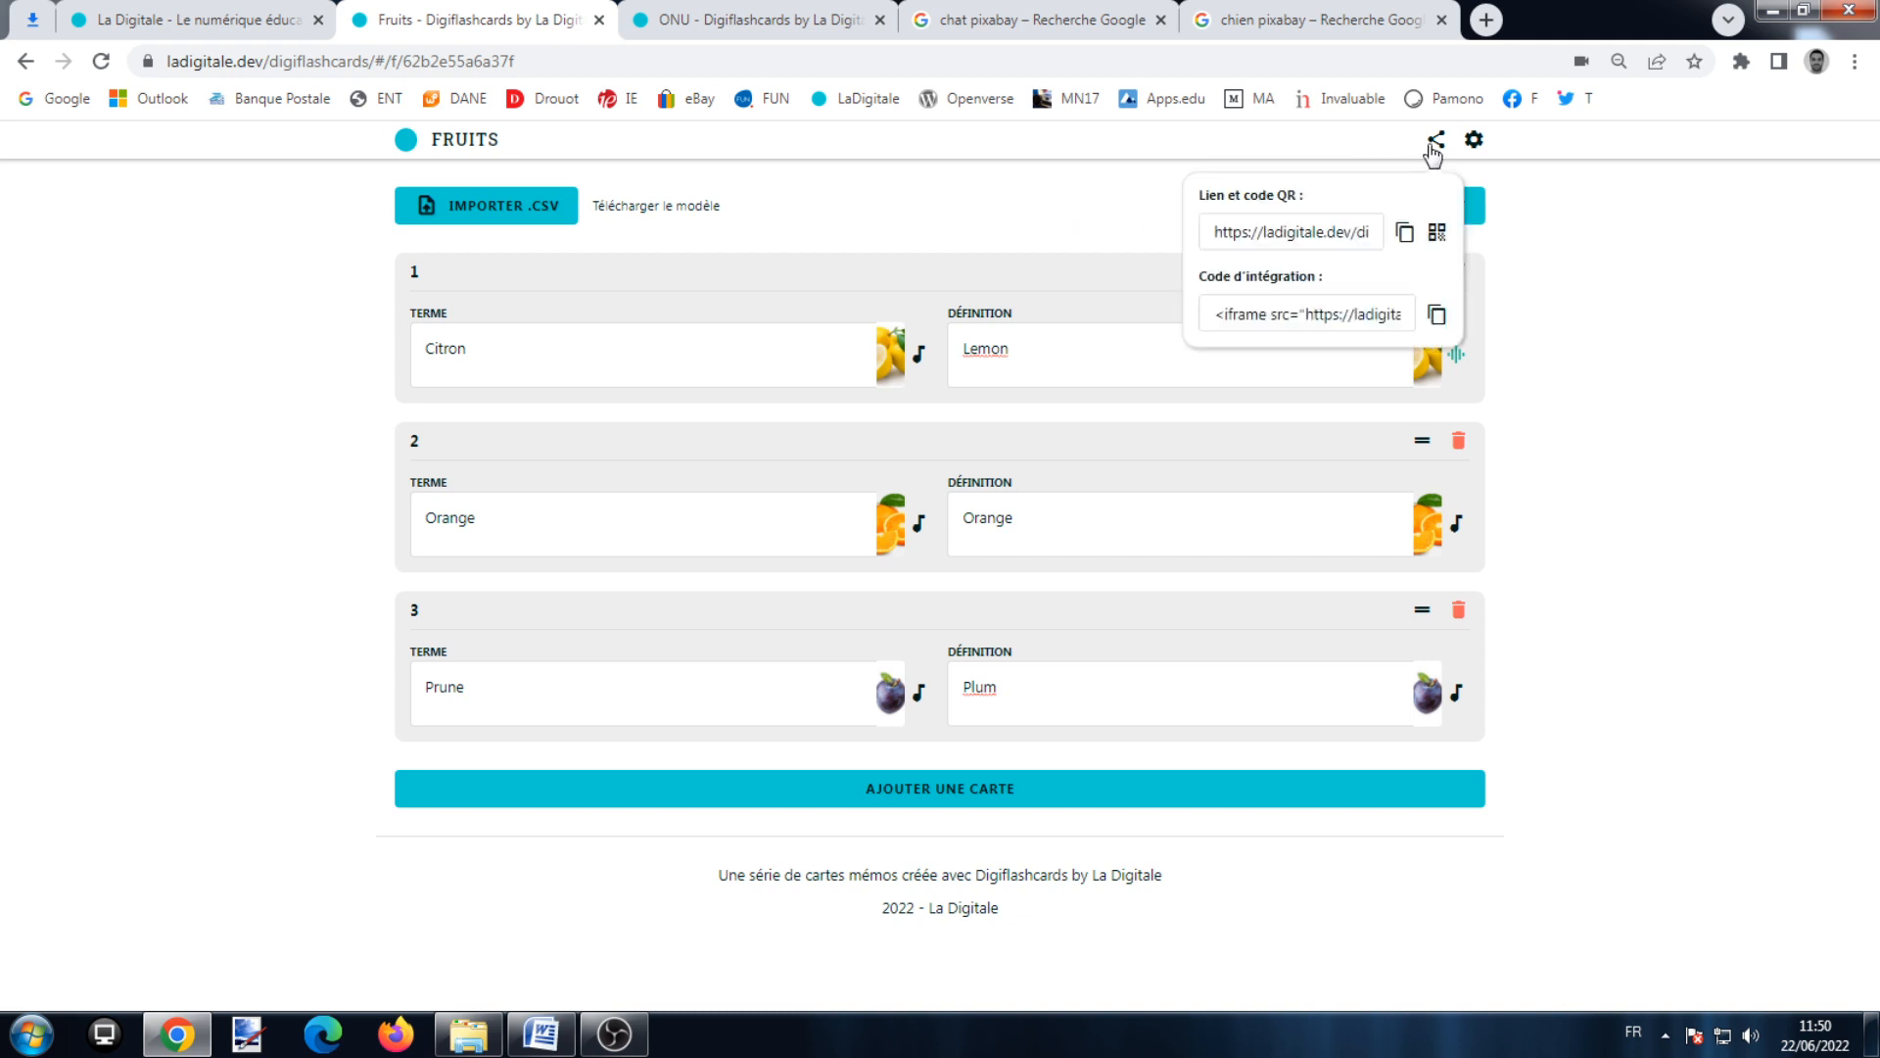
pyautogui.click(1404, 233)
pyautogui.click(1437, 232)
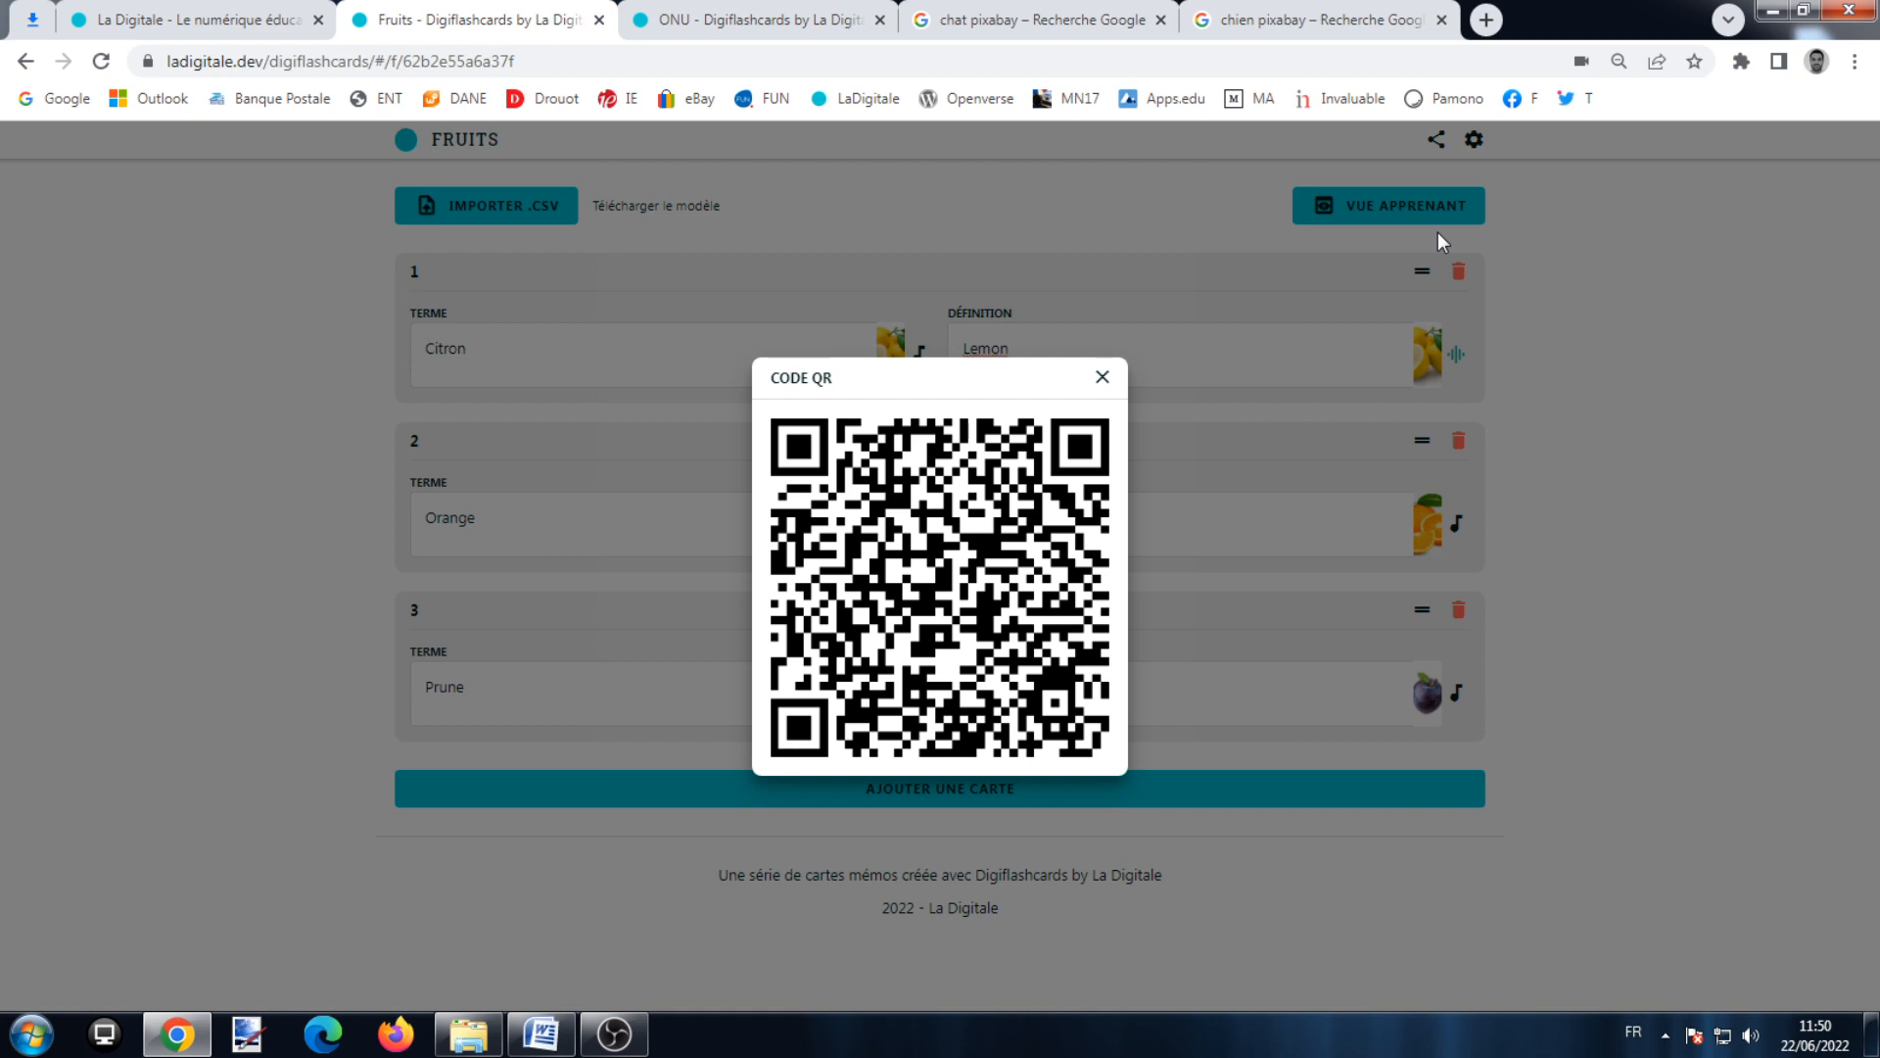
pyautogui.rightClick(1066, 474)
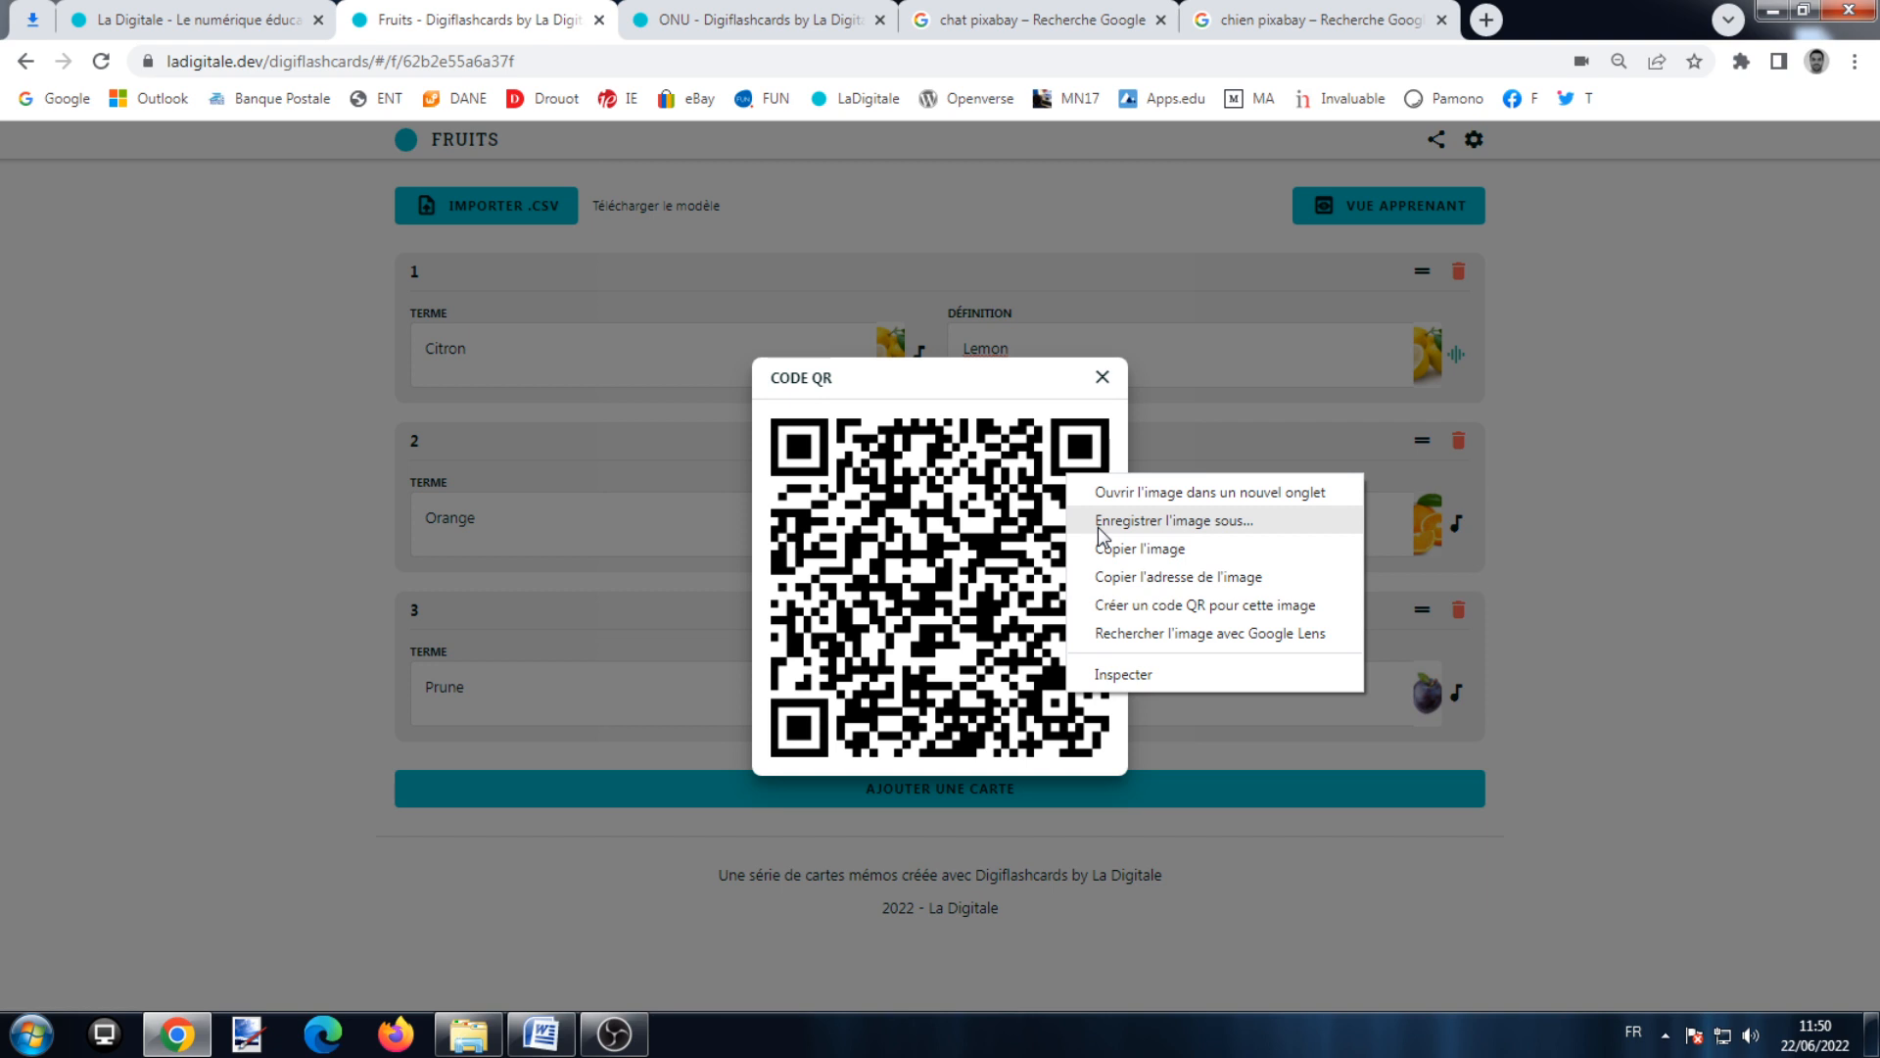
pyautogui.click(1101, 377)
pyautogui.click(1435, 142)
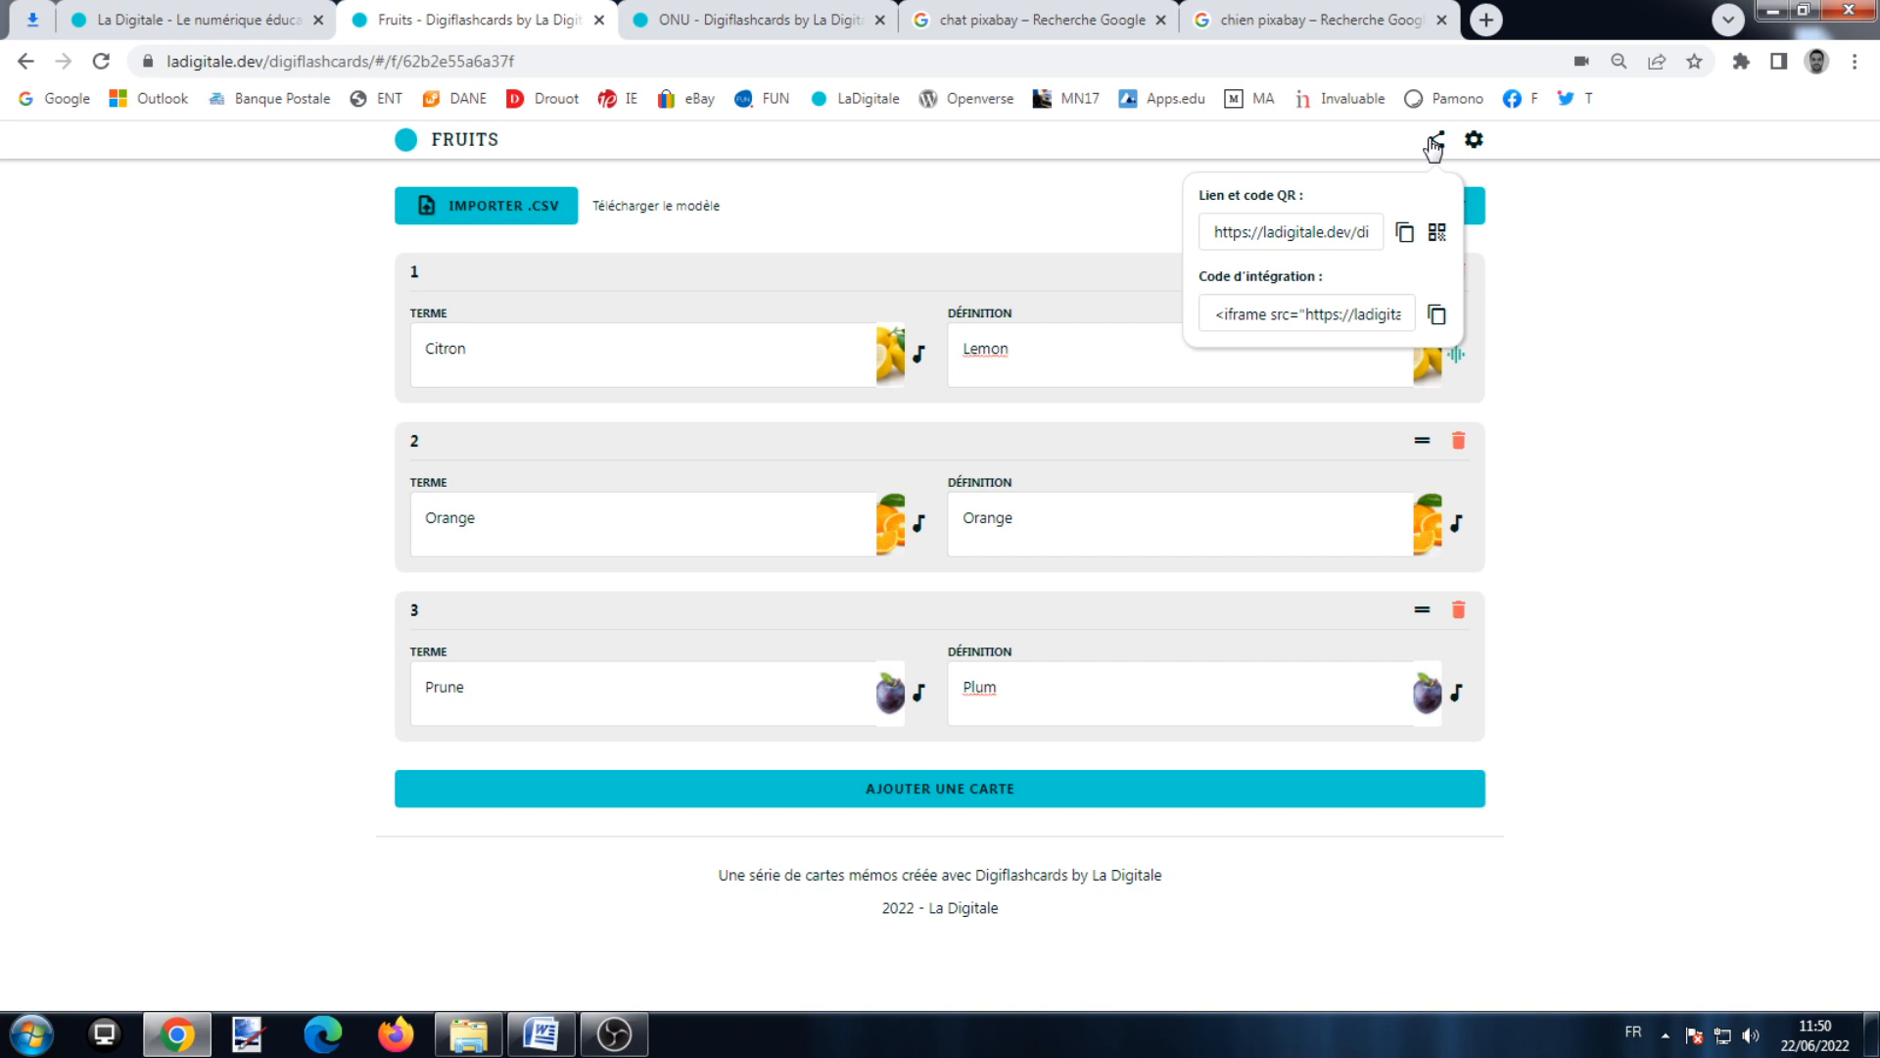
pyautogui.click(1436, 315)
pyautogui.click(1595, 376)
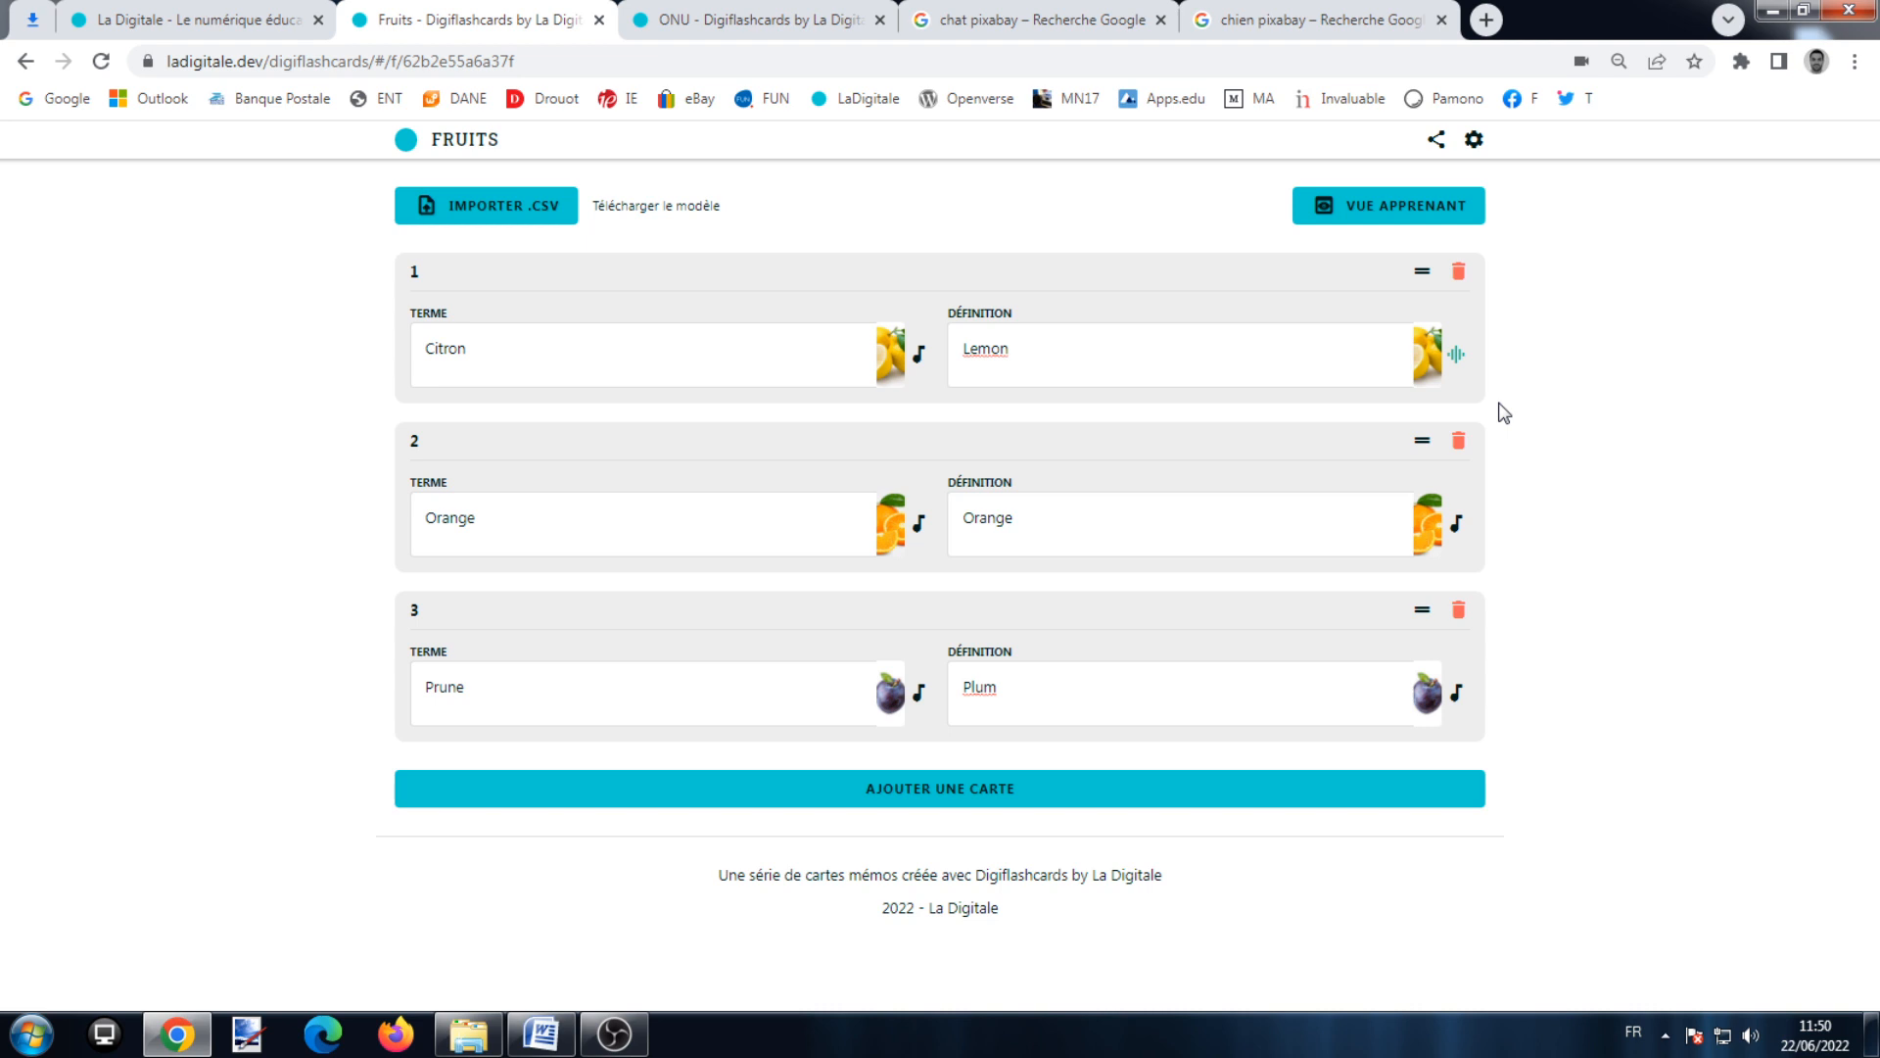
pyautogui.click(1474, 139)
pyautogui.click(958, 588)
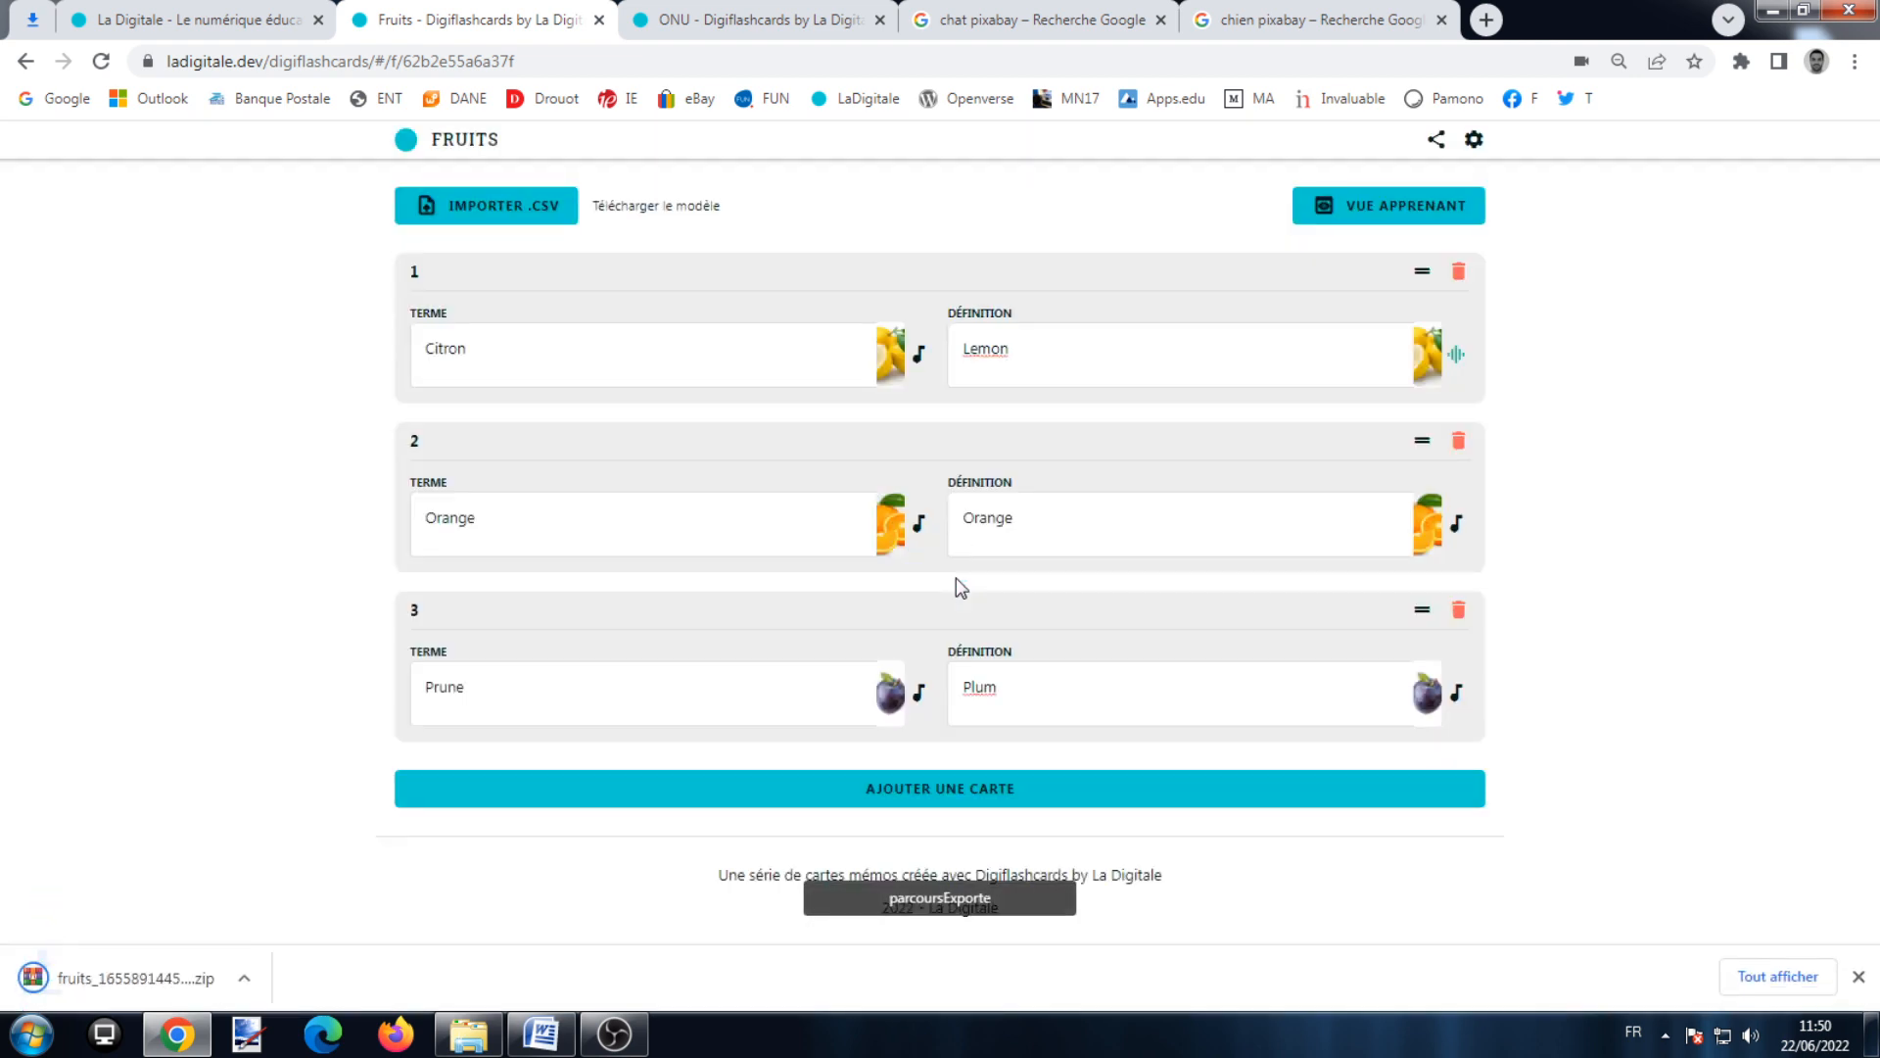
pyautogui.click(468, 1034)
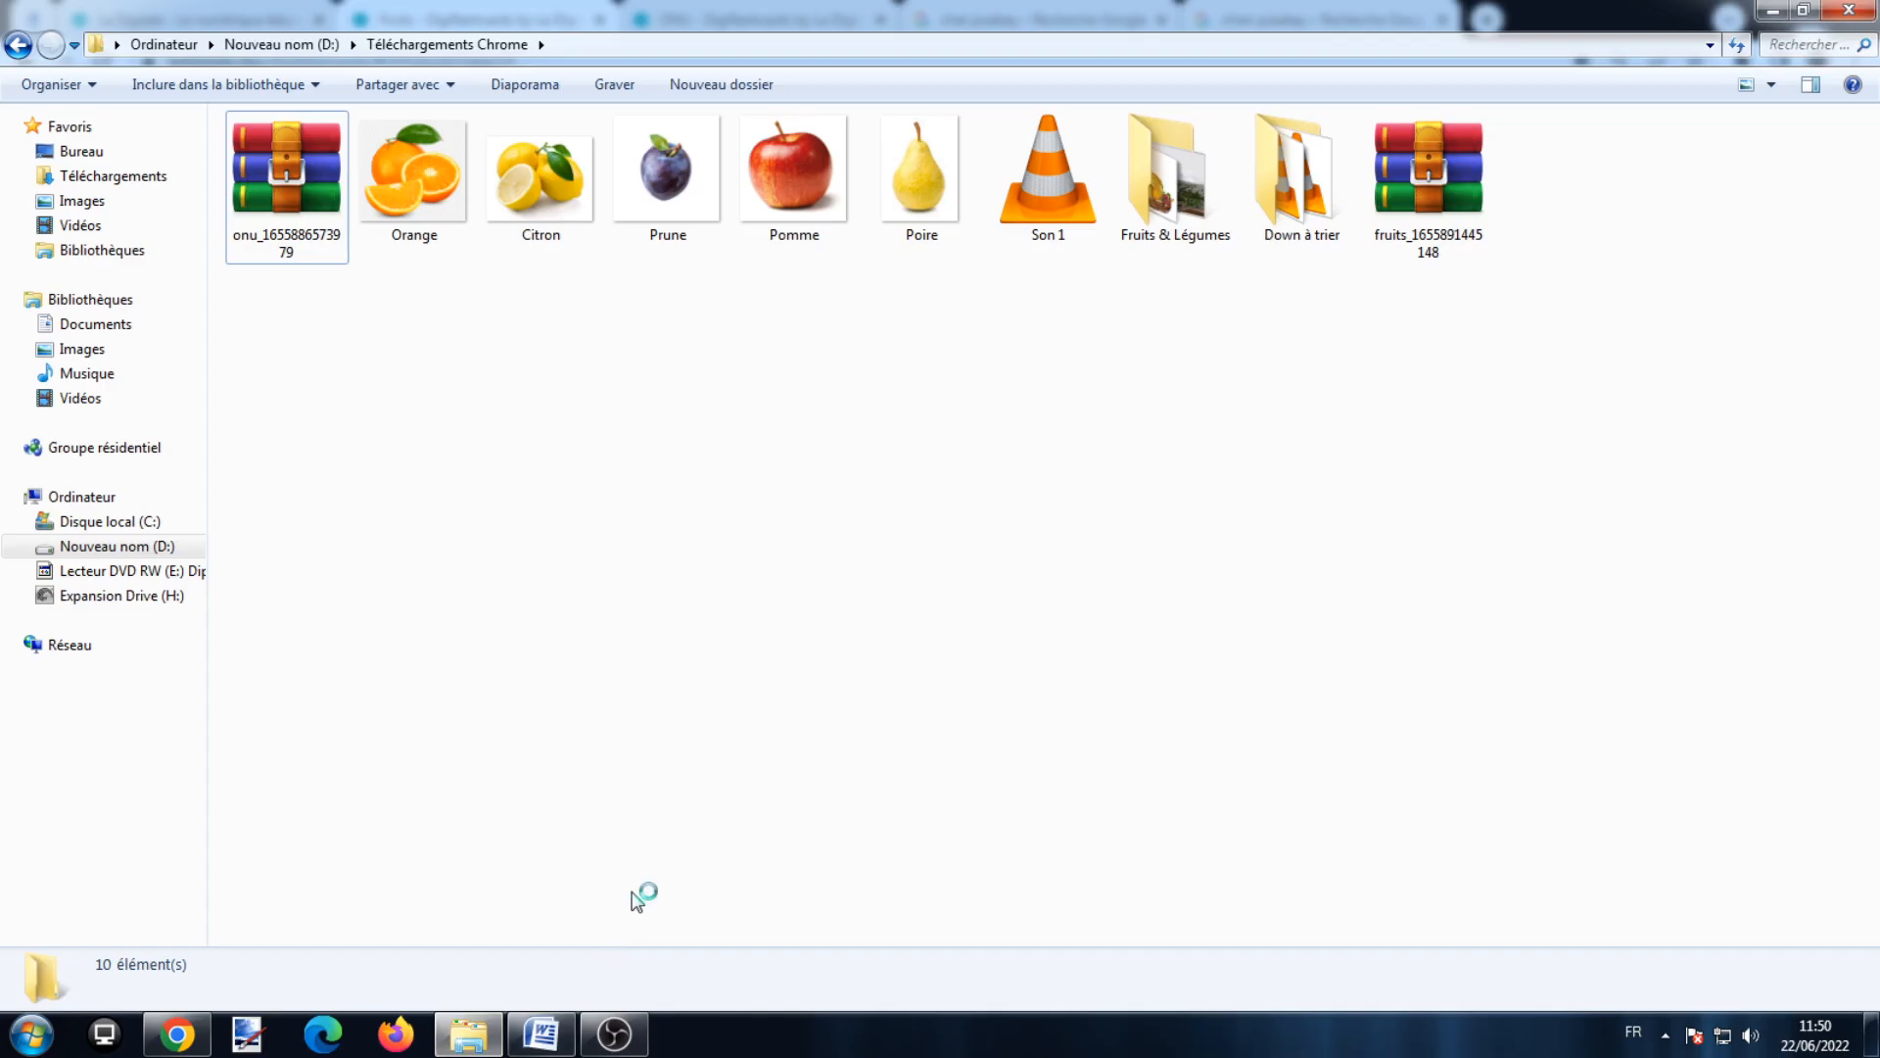
pyautogui.click(1462, 223)
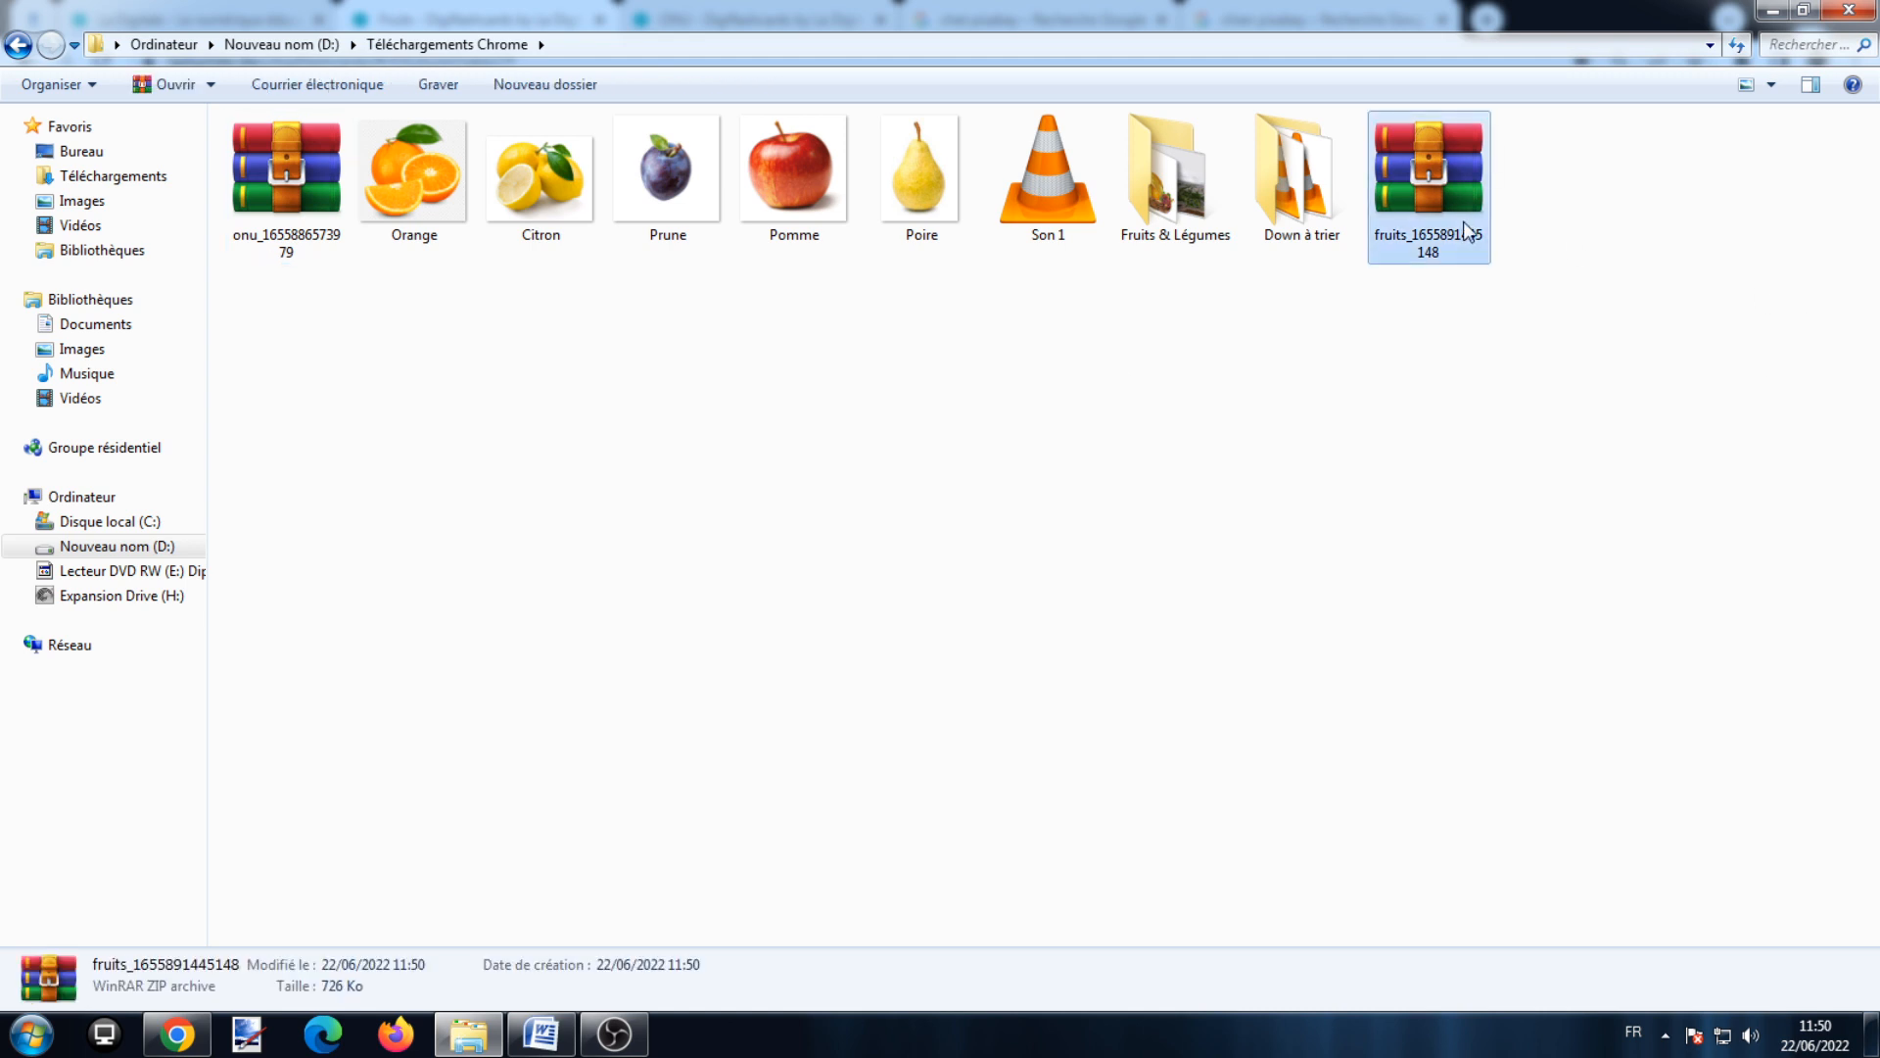
pyautogui.click(177, 1033)
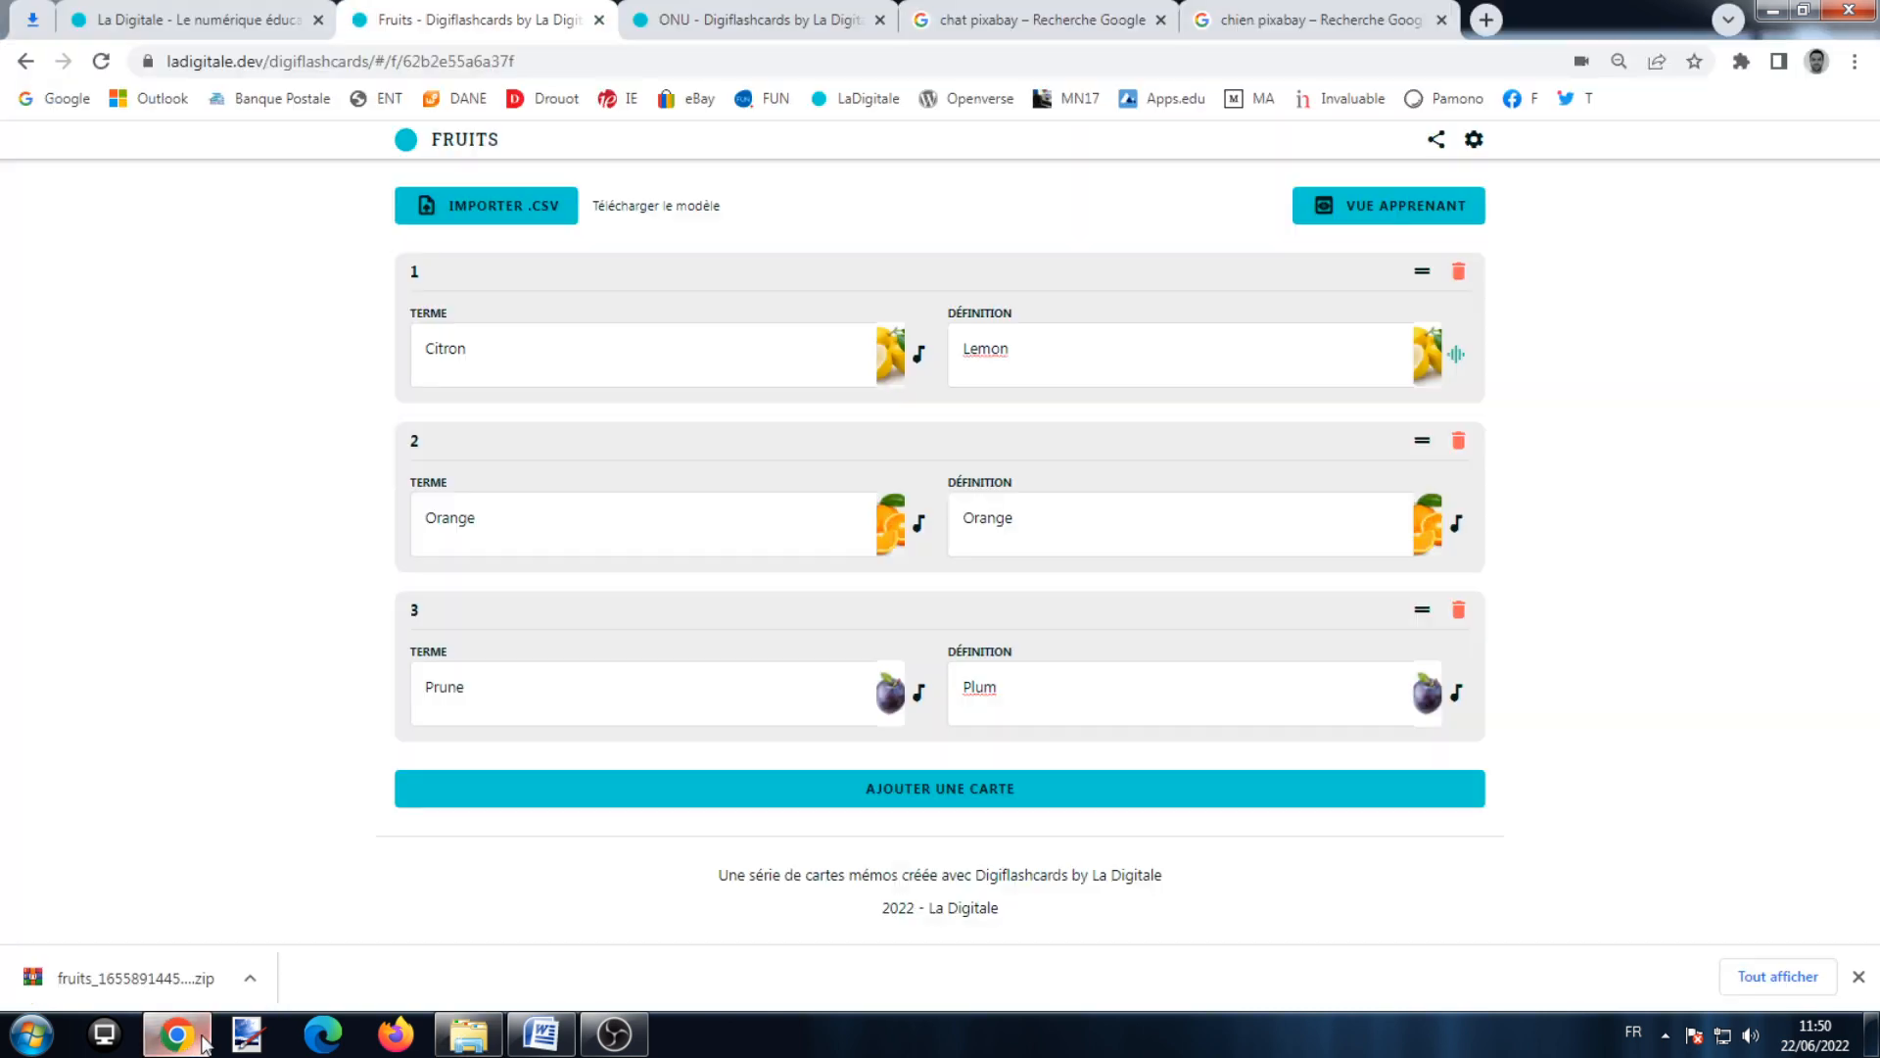
# Step: Open the series import prompt, then cancel it without importing a ZIP file
pyautogui.click(1473, 139)
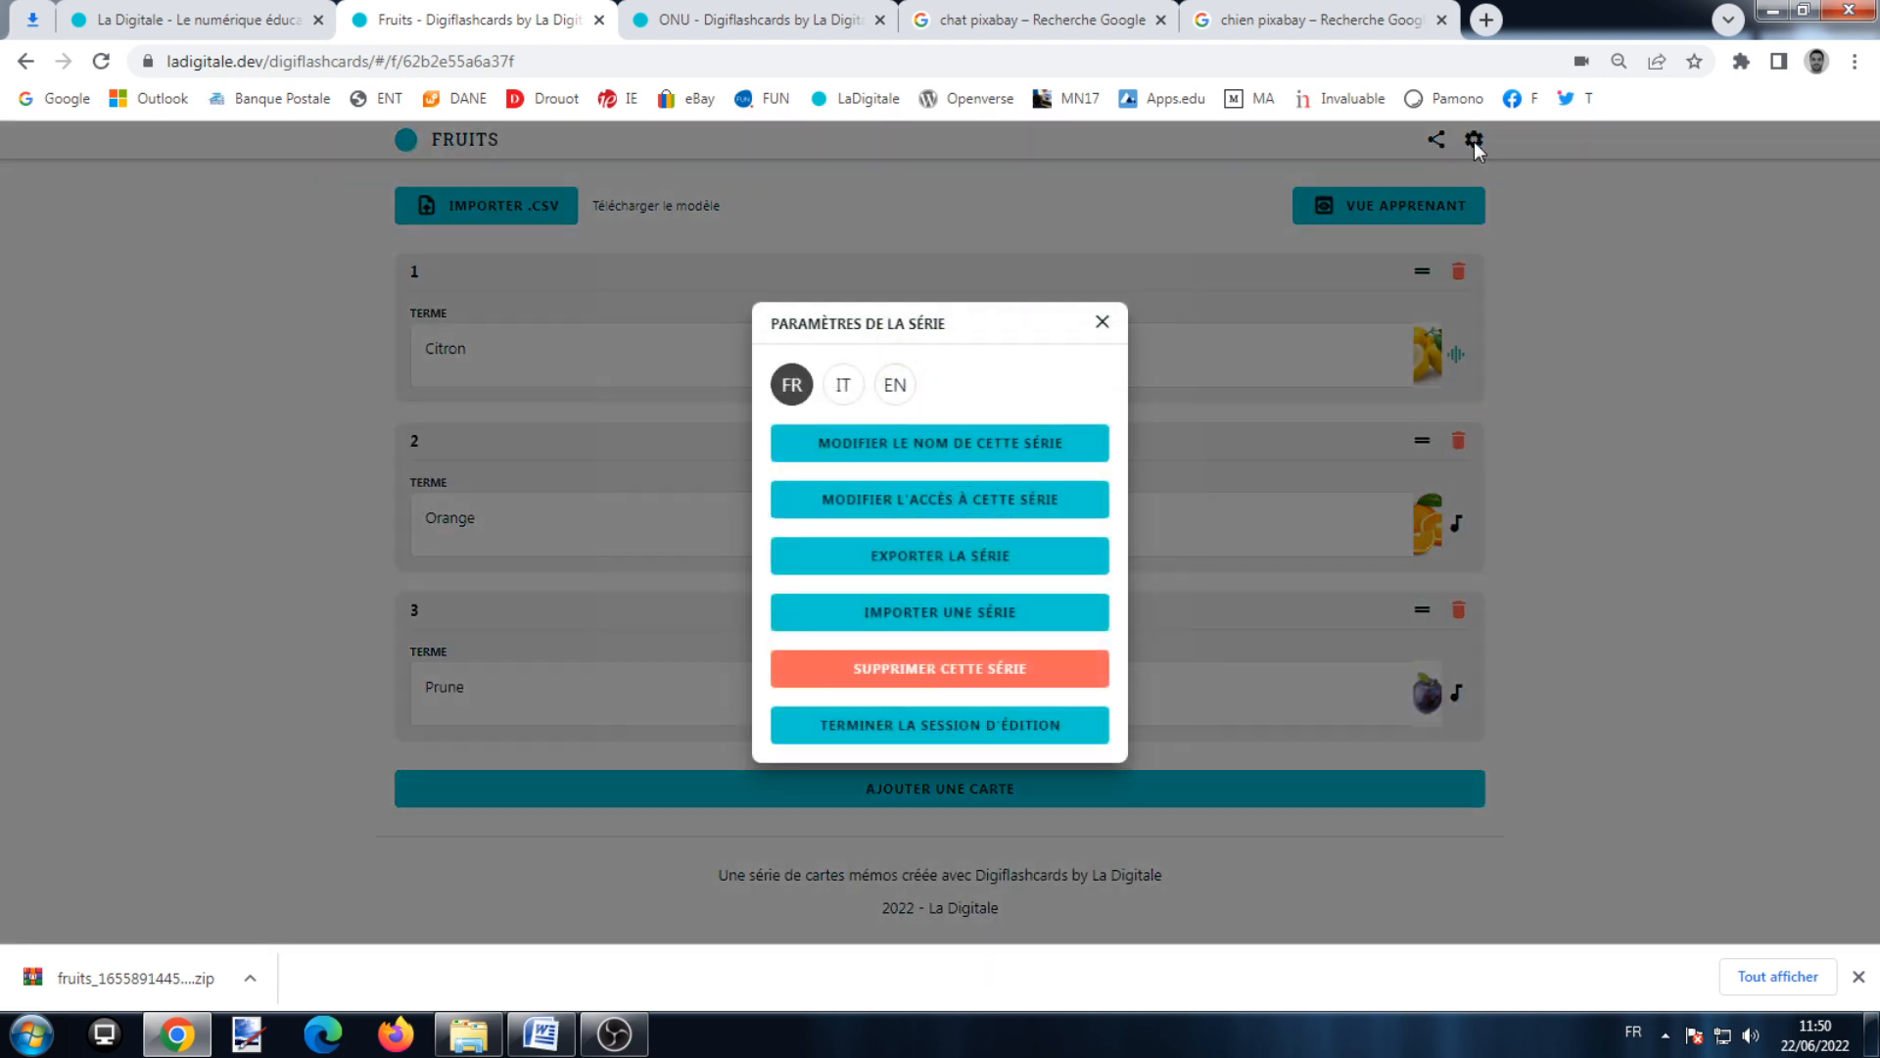
pyautogui.click(1002, 612)
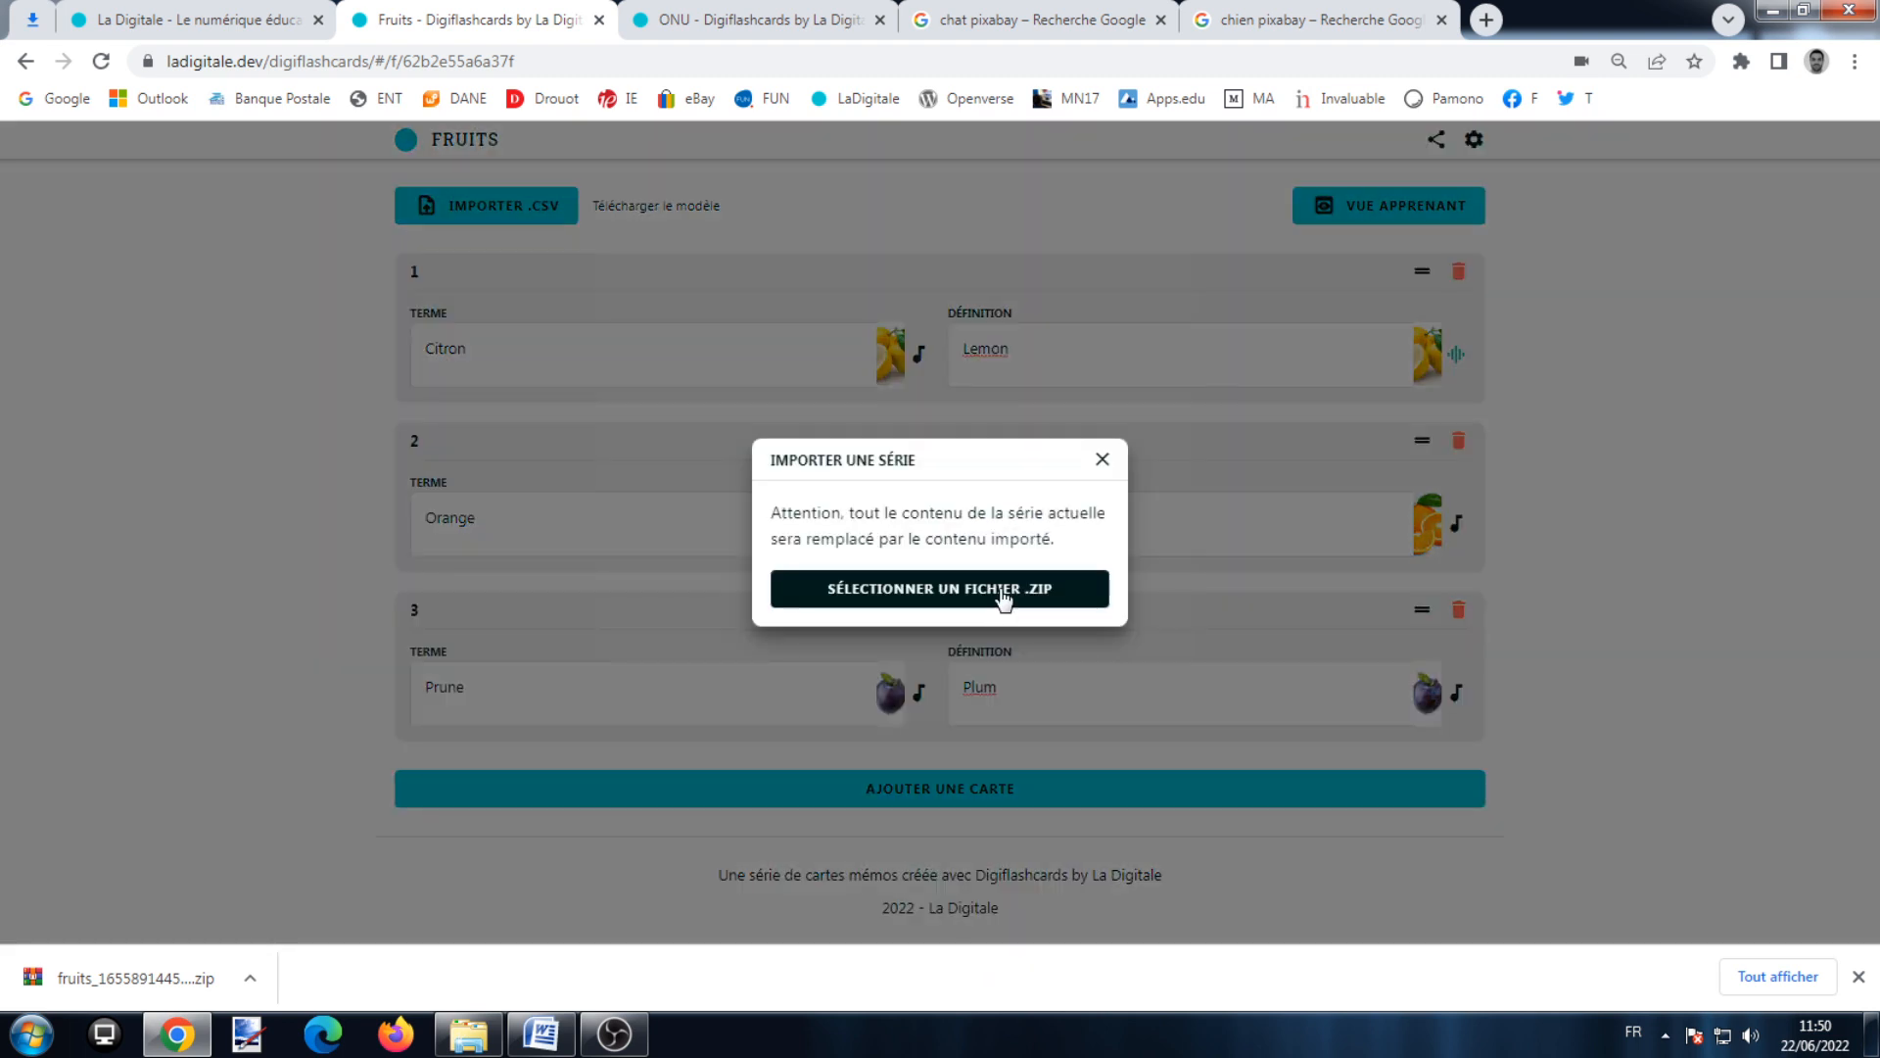
pyautogui.click(1003, 588)
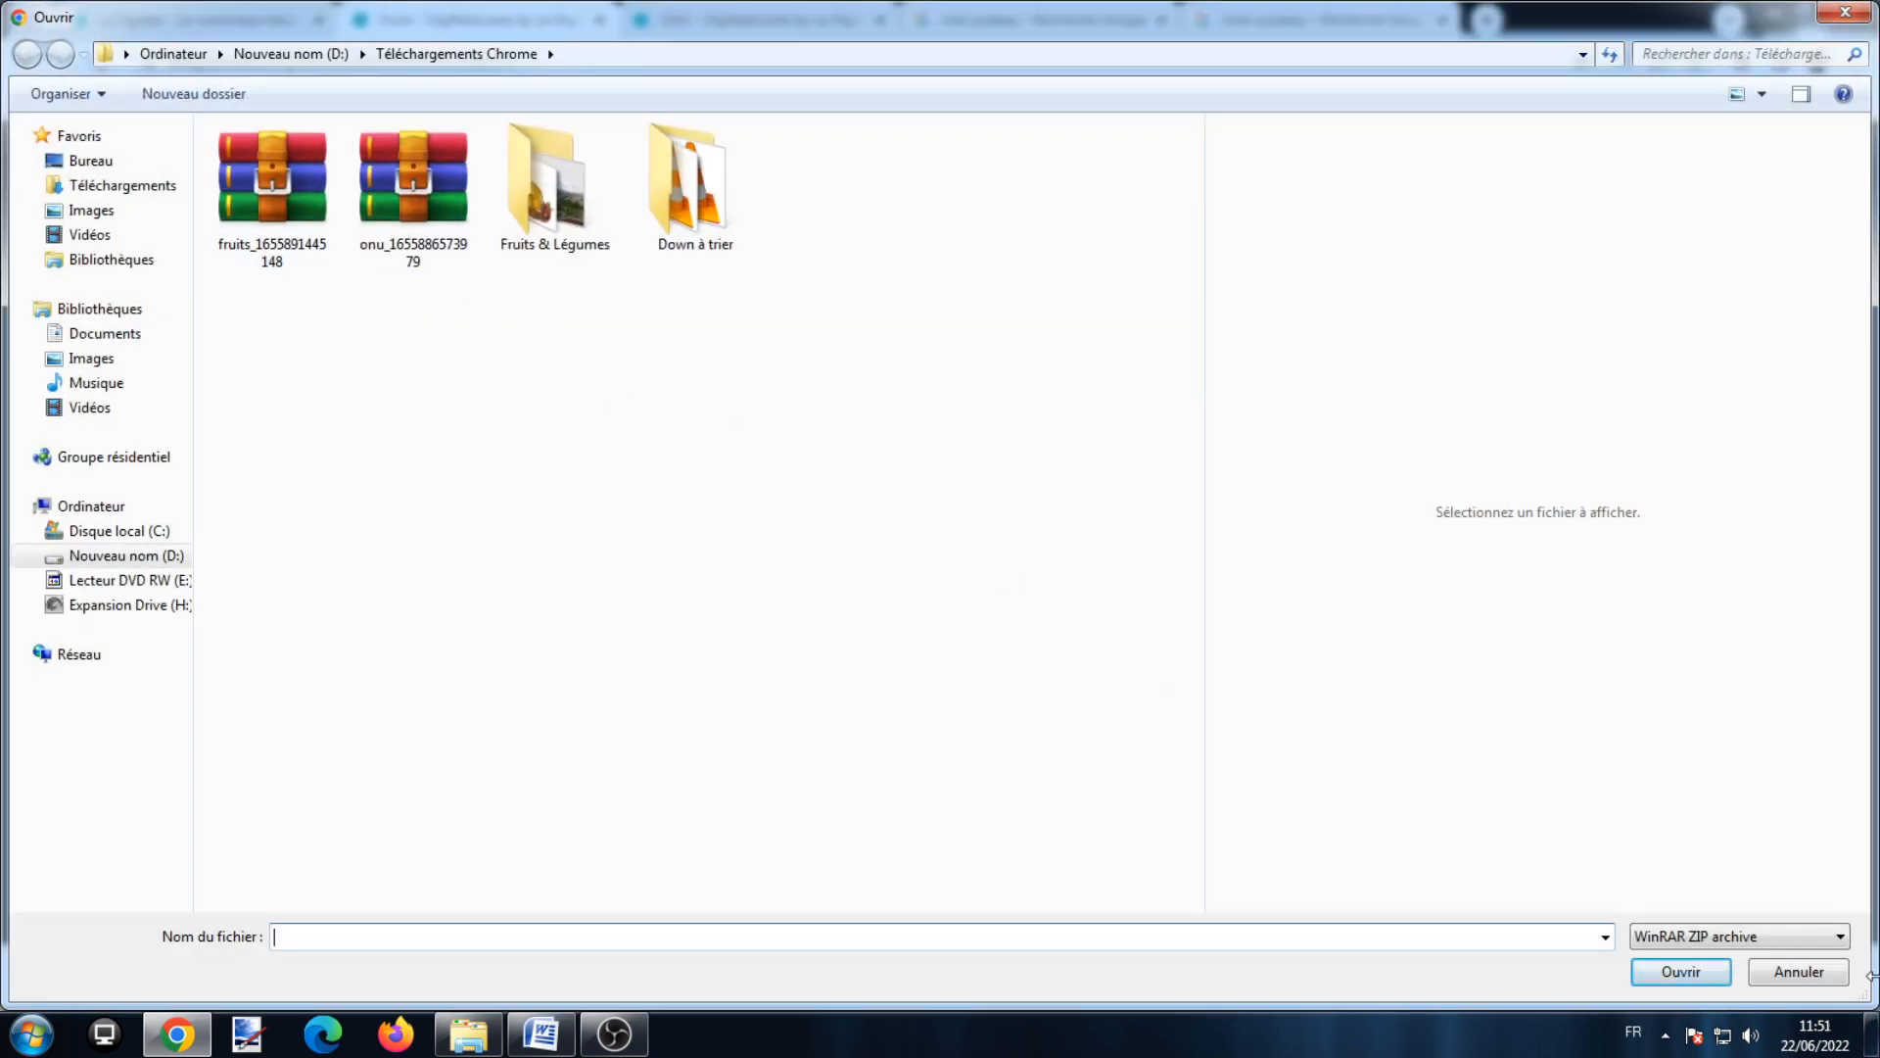
pyautogui.click(1846, 13)
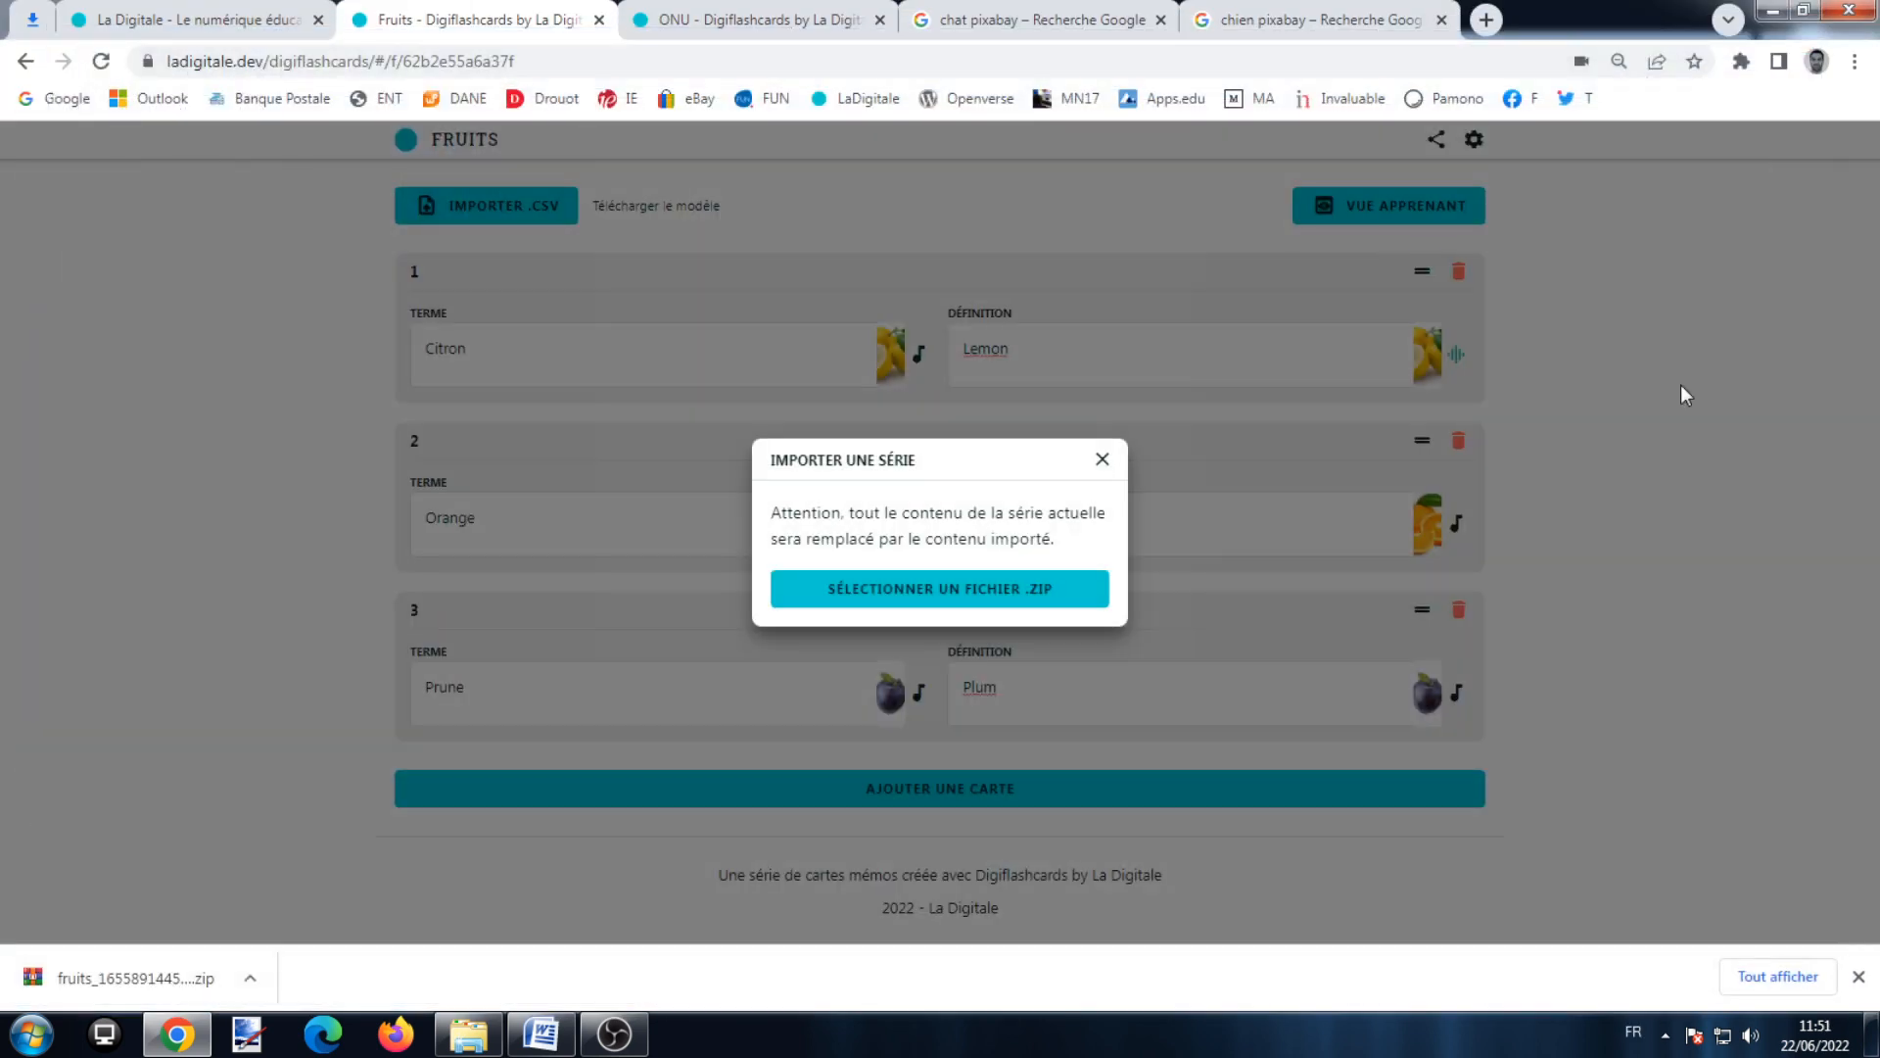
pyautogui.click(1103, 460)
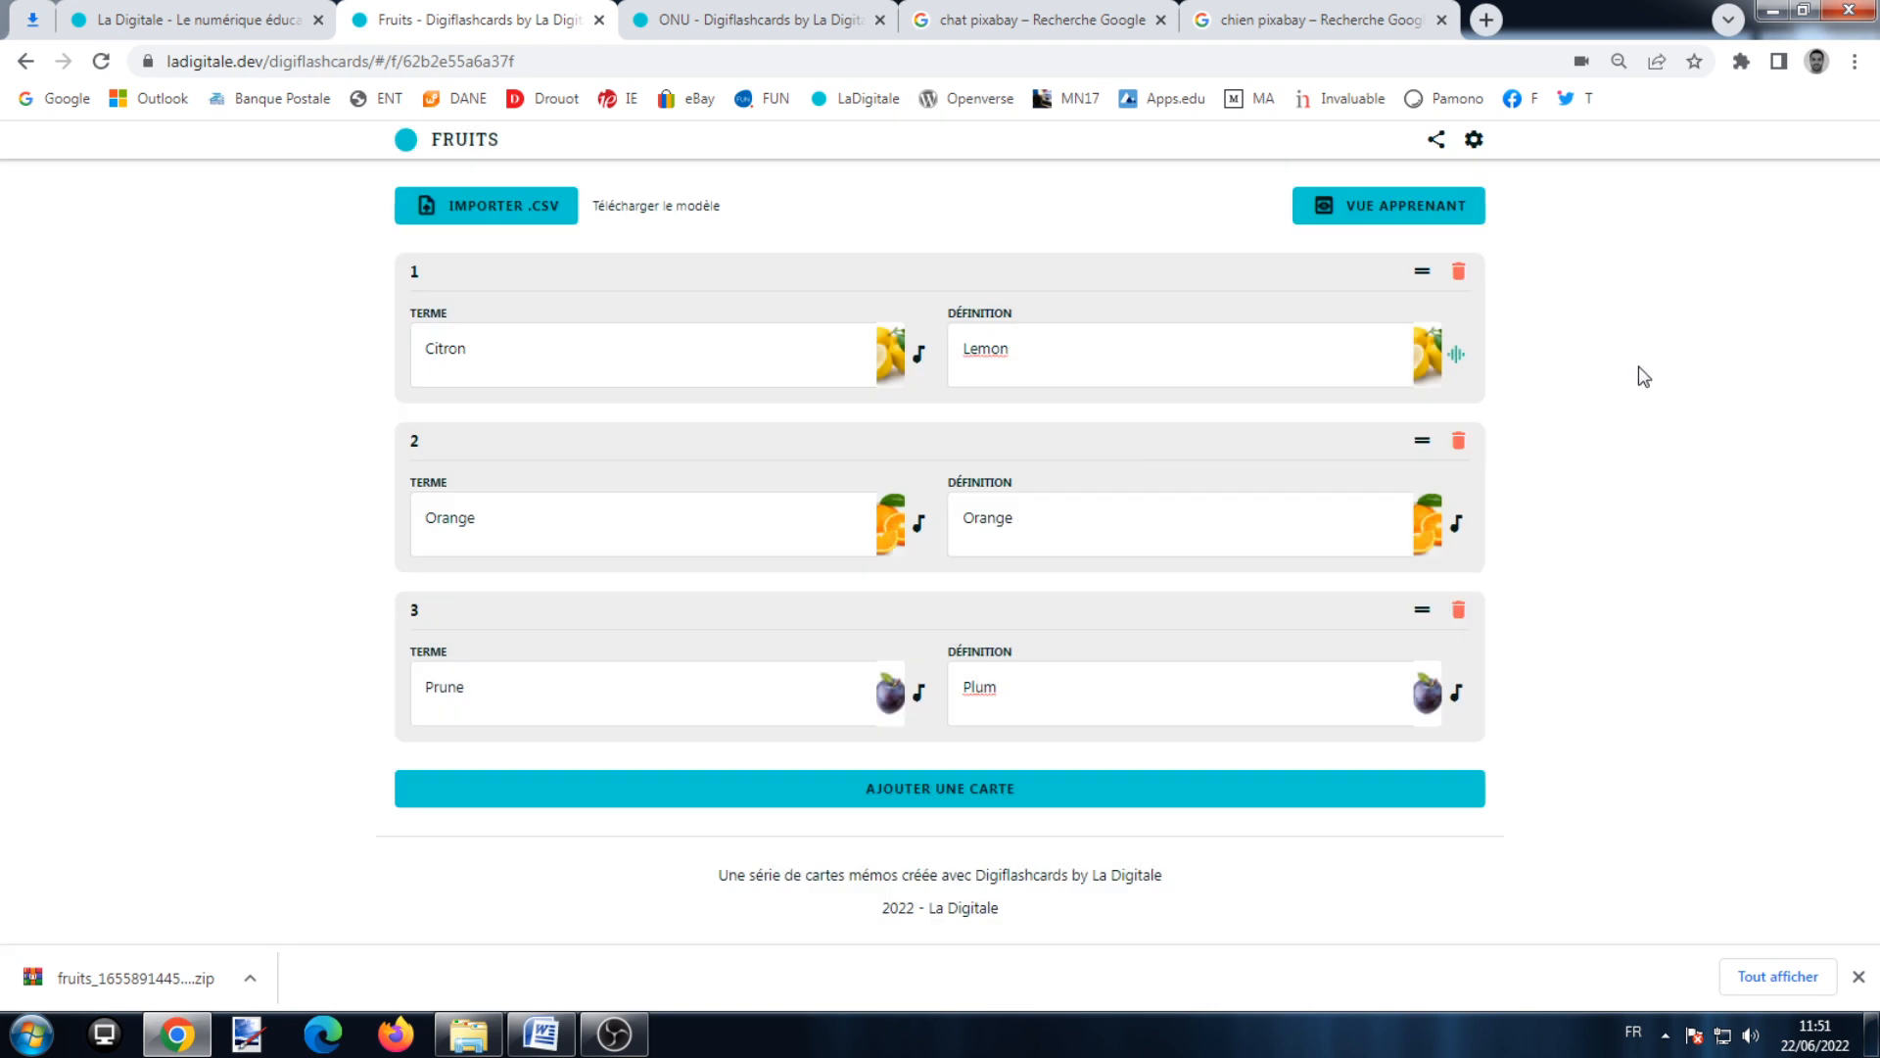
# Step: Copy the Fruits series link and set the Word cursor under 'Fruits en anglais :'
pyautogui.click(1436, 142)
pyautogui.click(1411, 240)
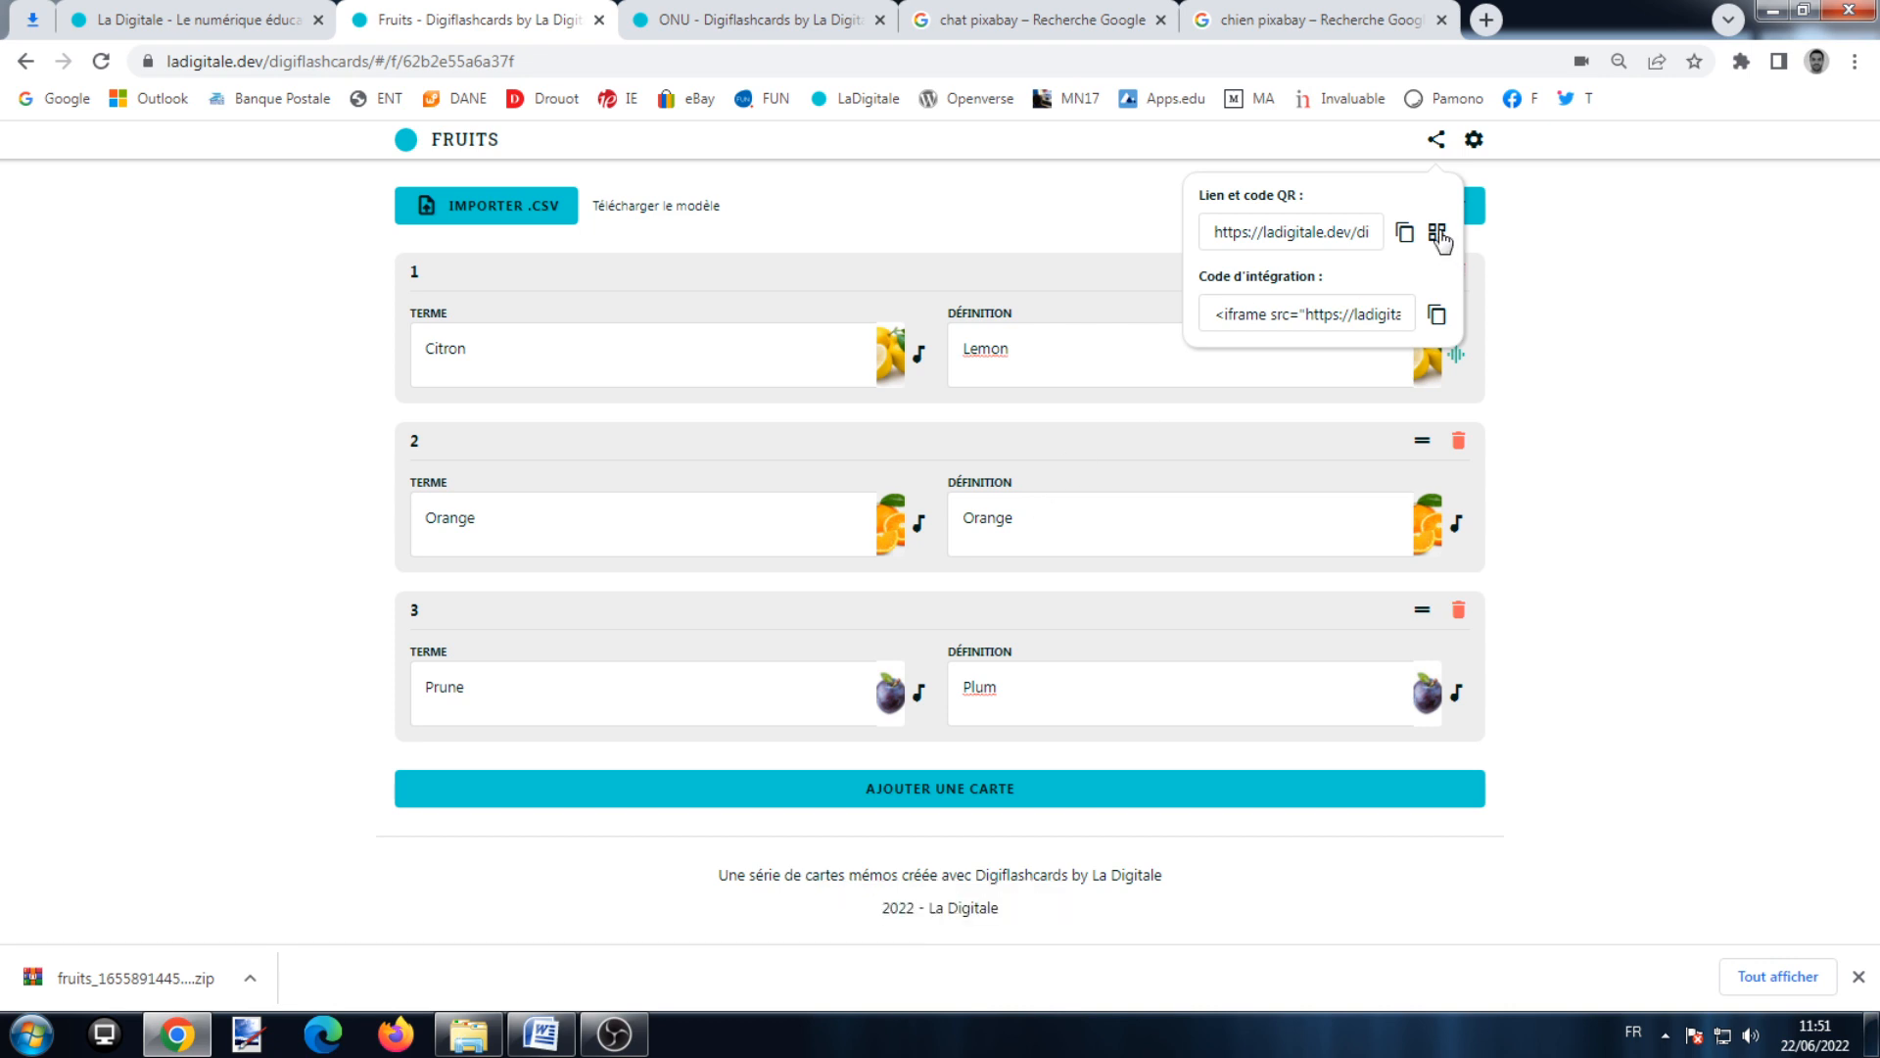
pyautogui.click(1407, 245)
pyautogui.click(448, 62)
pyautogui.rightClick(449, 62)
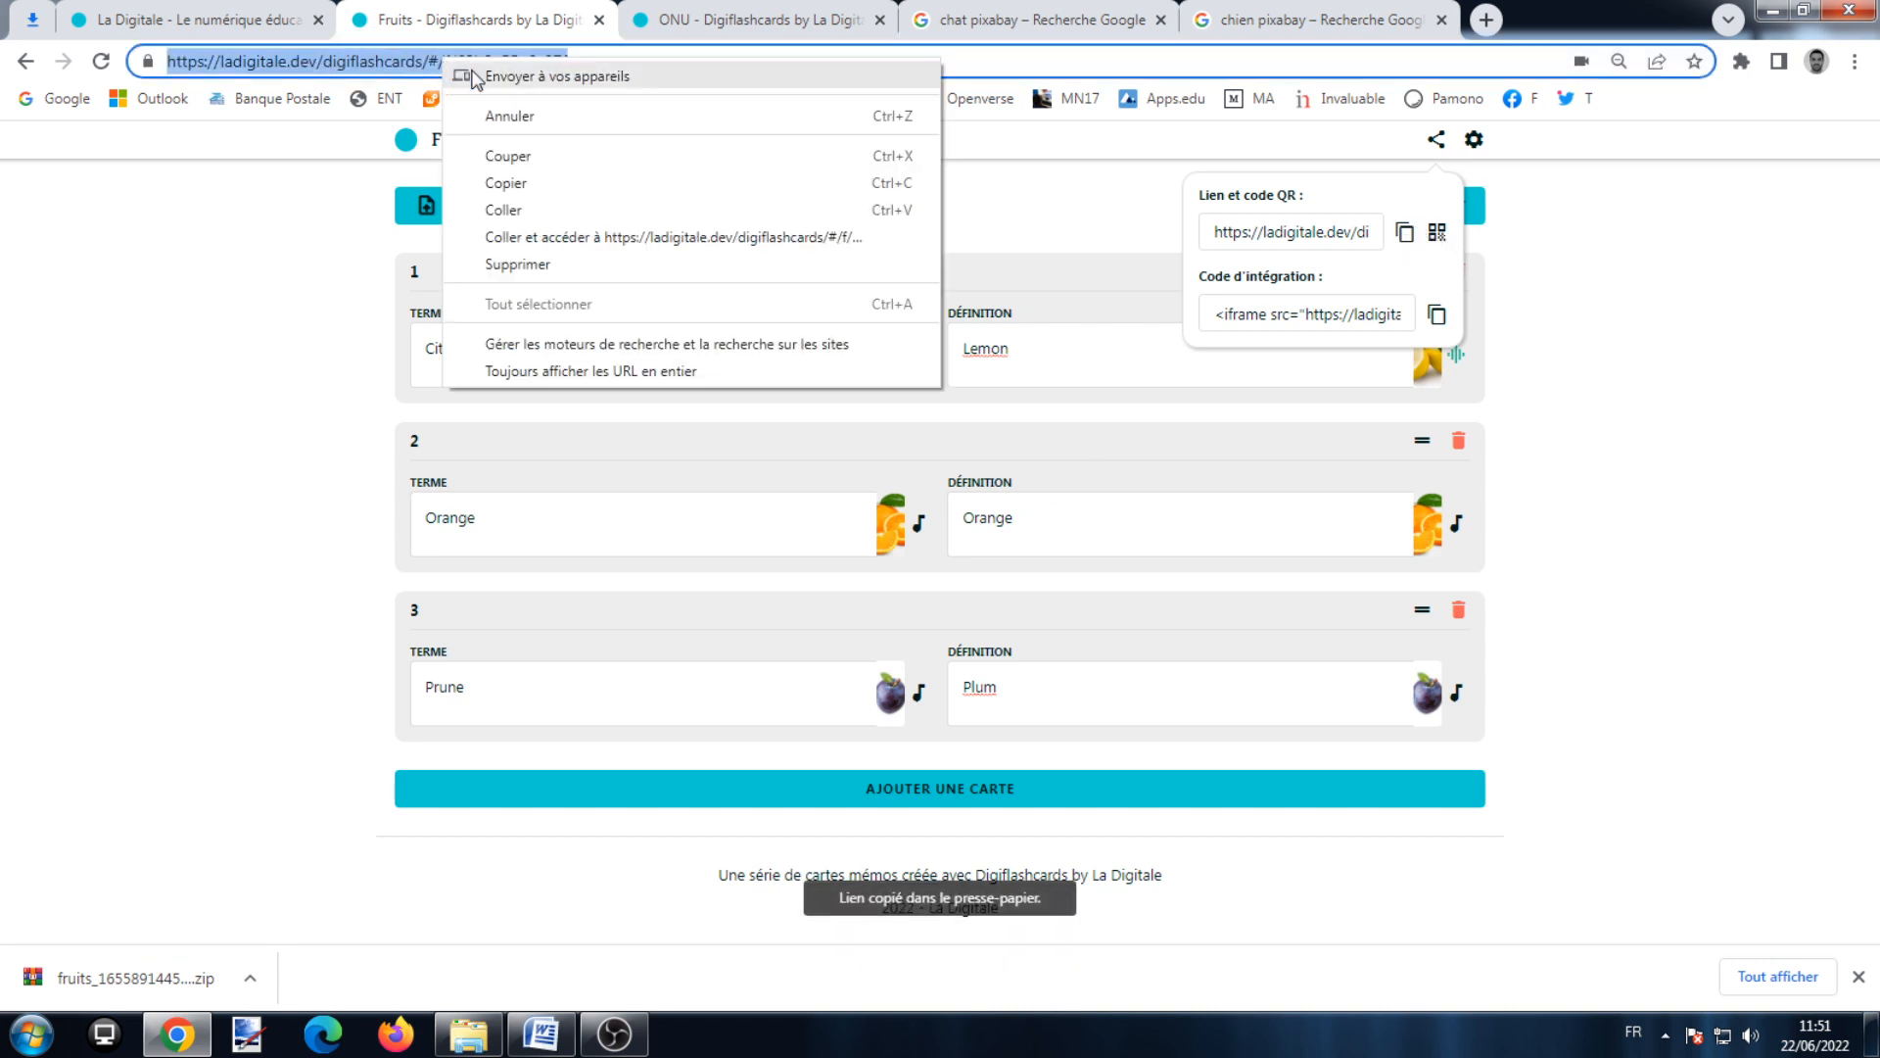
pyautogui.click(563, 183)
pyautogui.click(540, 1034)
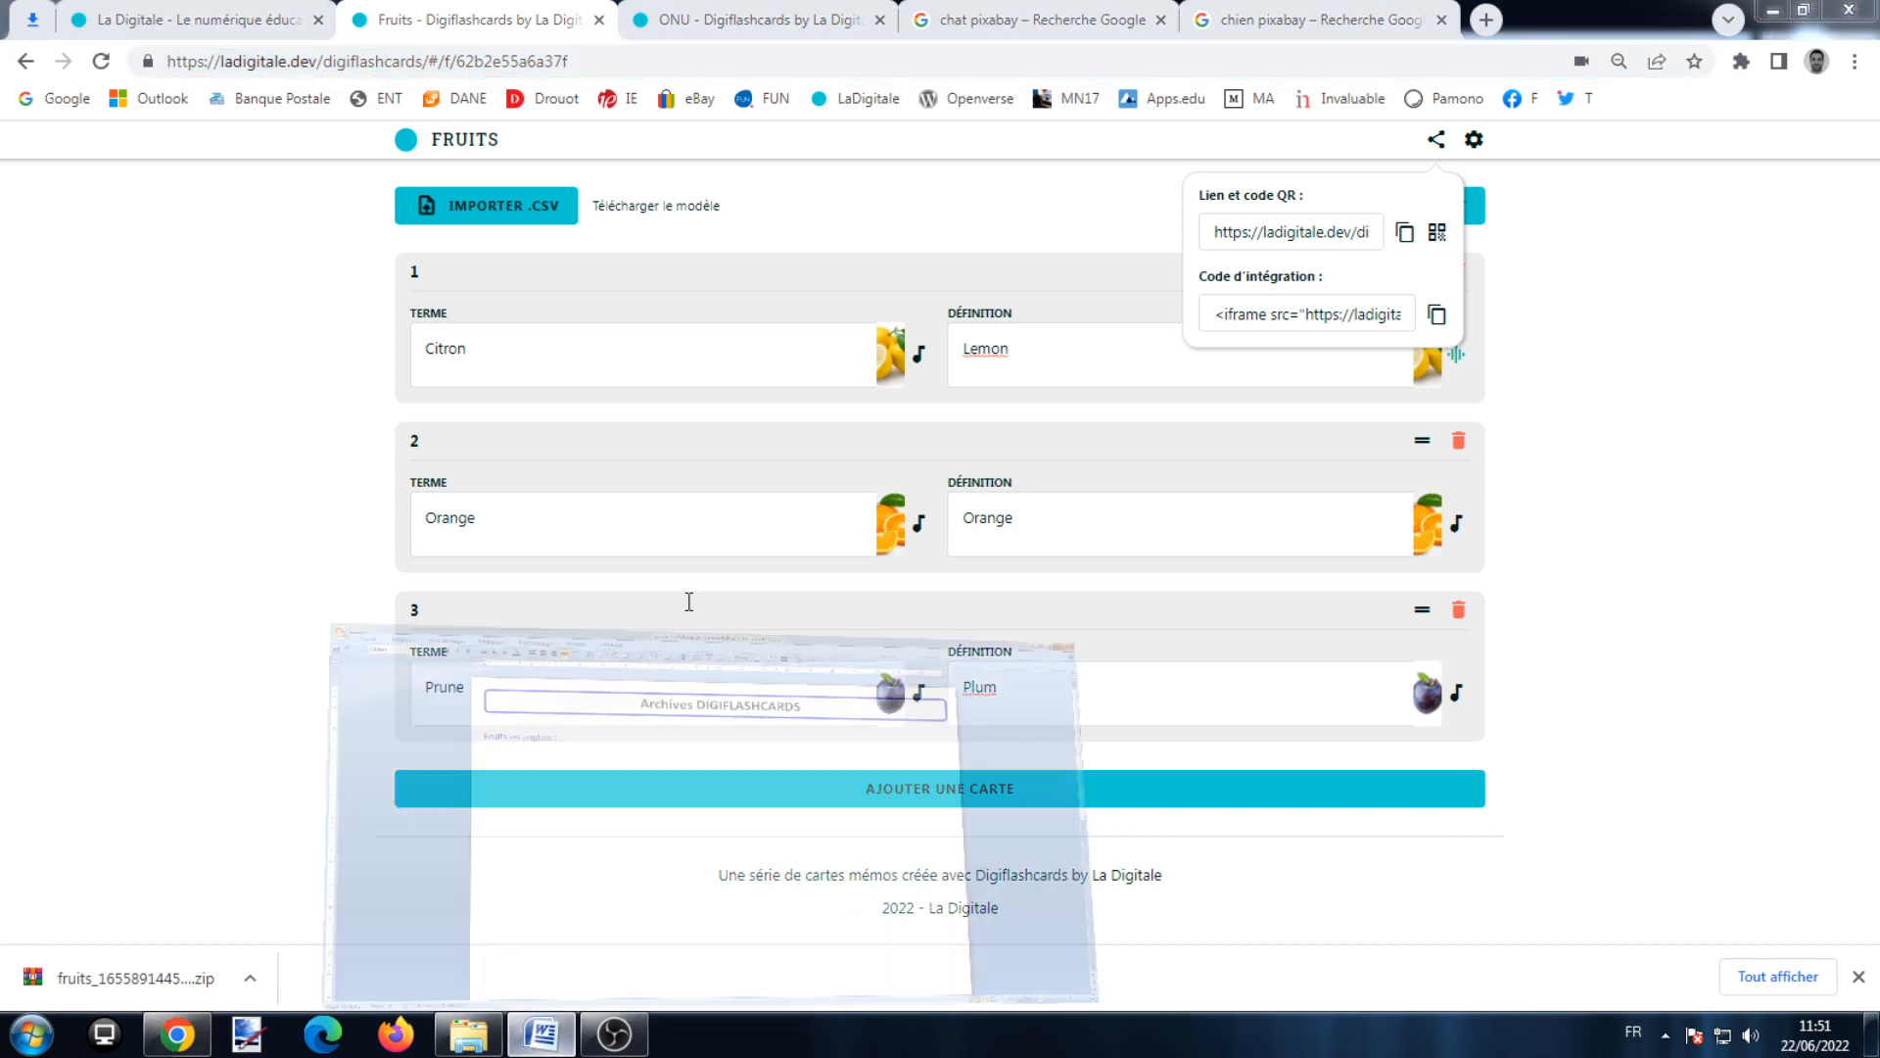
pyautogui.click(587, 344)
# Step: Paste the Digiflashcards link beneath 'Fruits en anglais :' as a hyperlink, then return to Chrome
pyautogui.rightClick(583, 334)
pyautogui.click(628, 403)
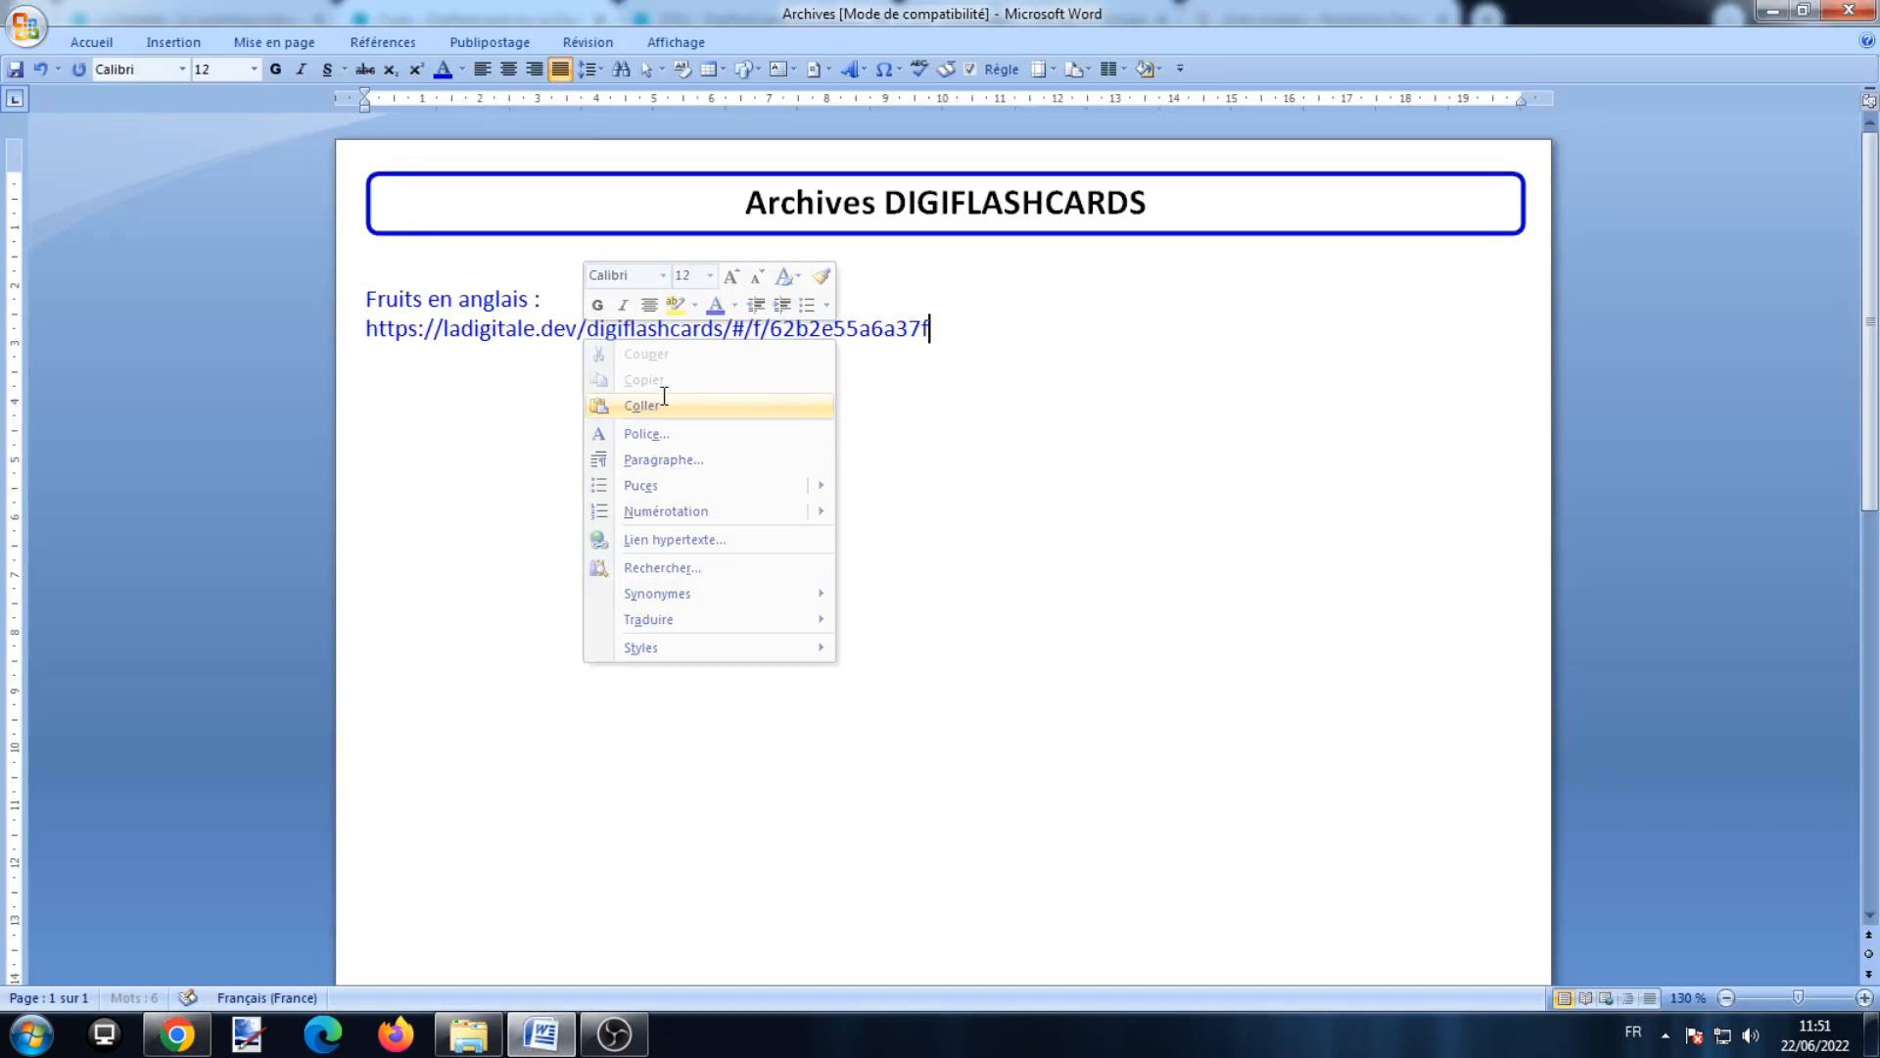
pyautogui.press('Return')
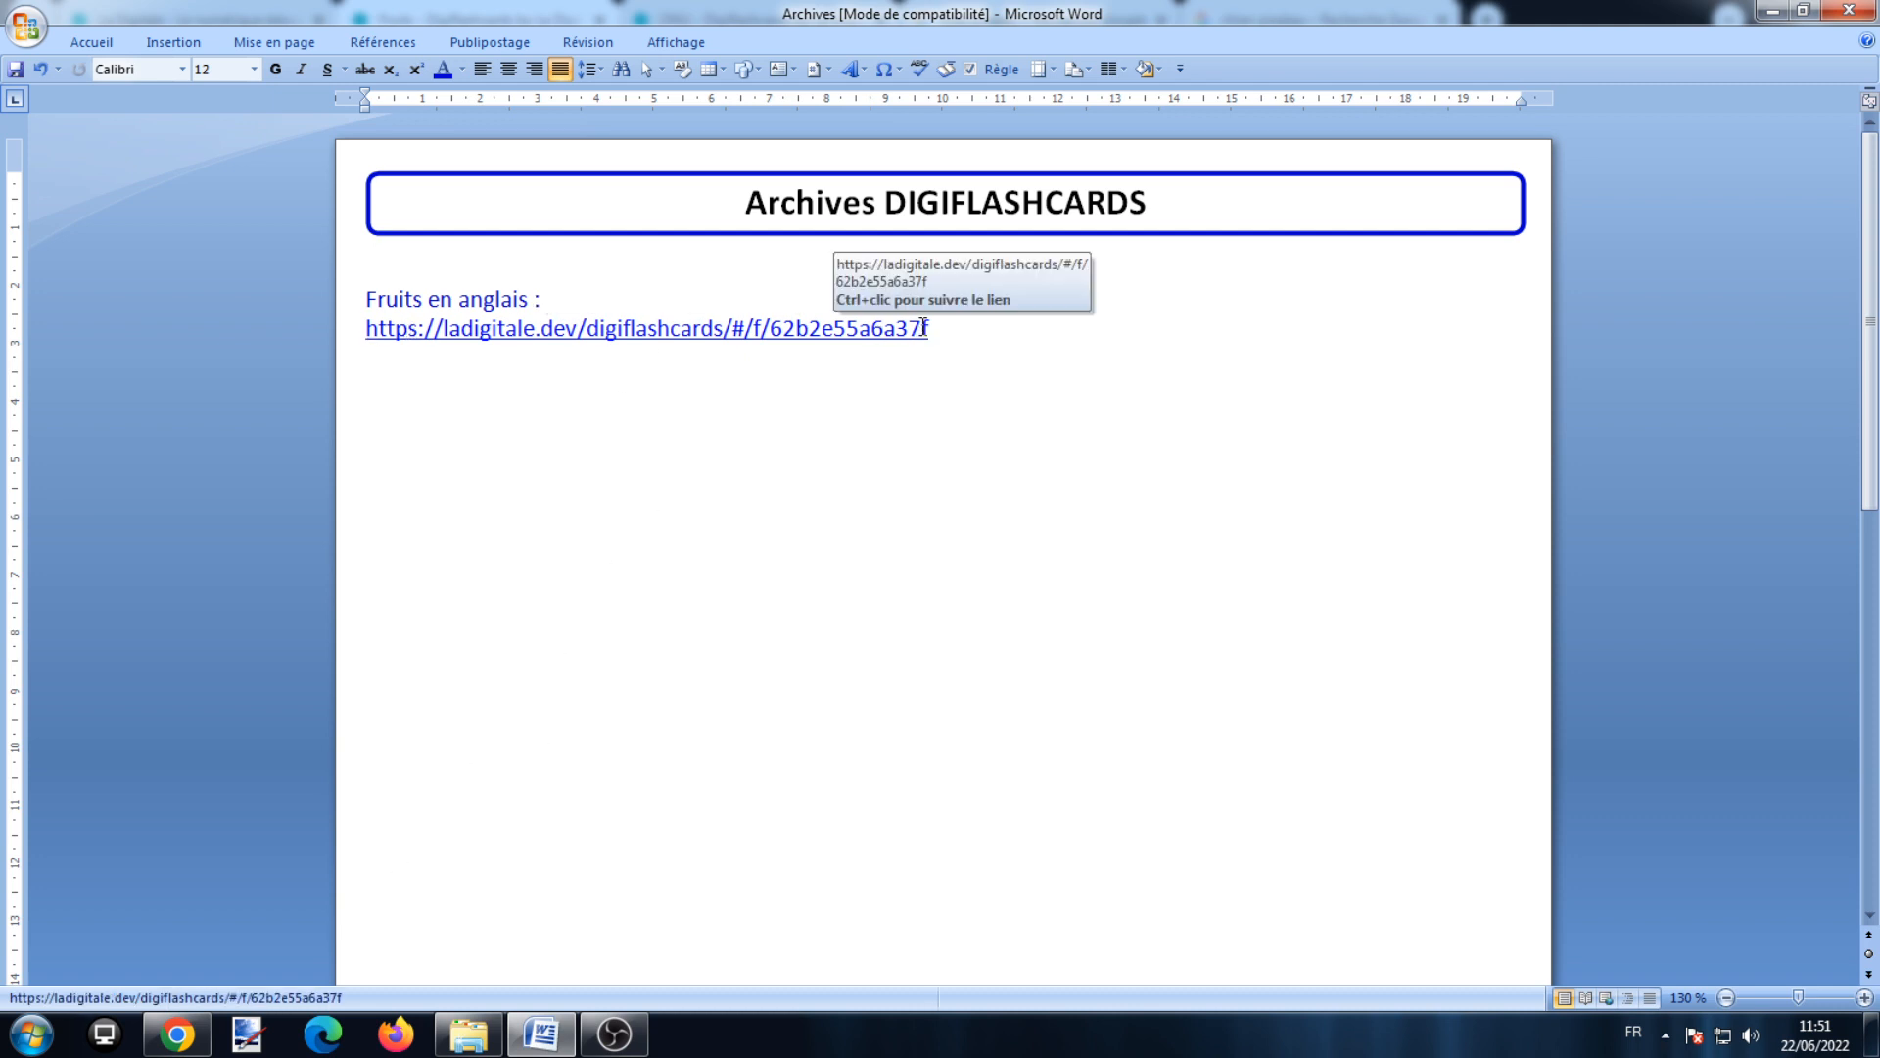
pyautogui.click(176, 1034)
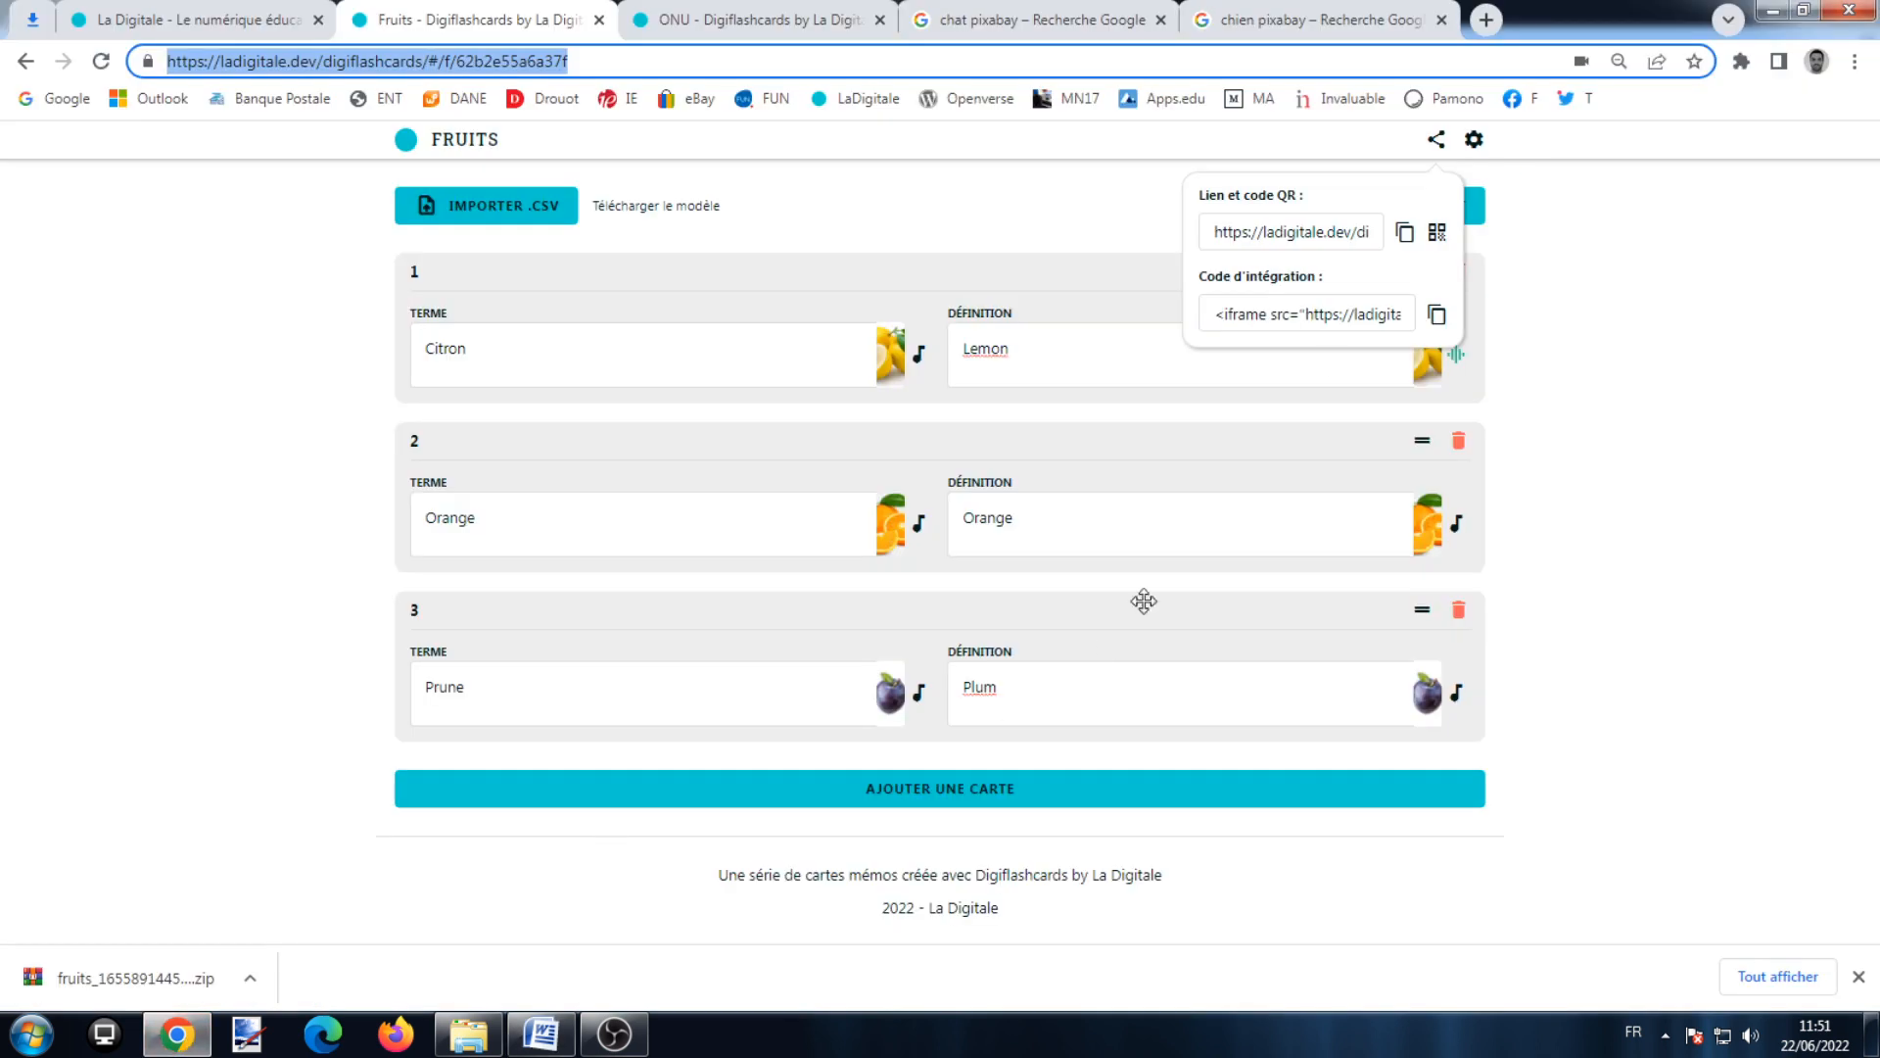
# Step: End the editing session and reopen the Fruits series from its pasted link
pyautogui.click(1573, 291)
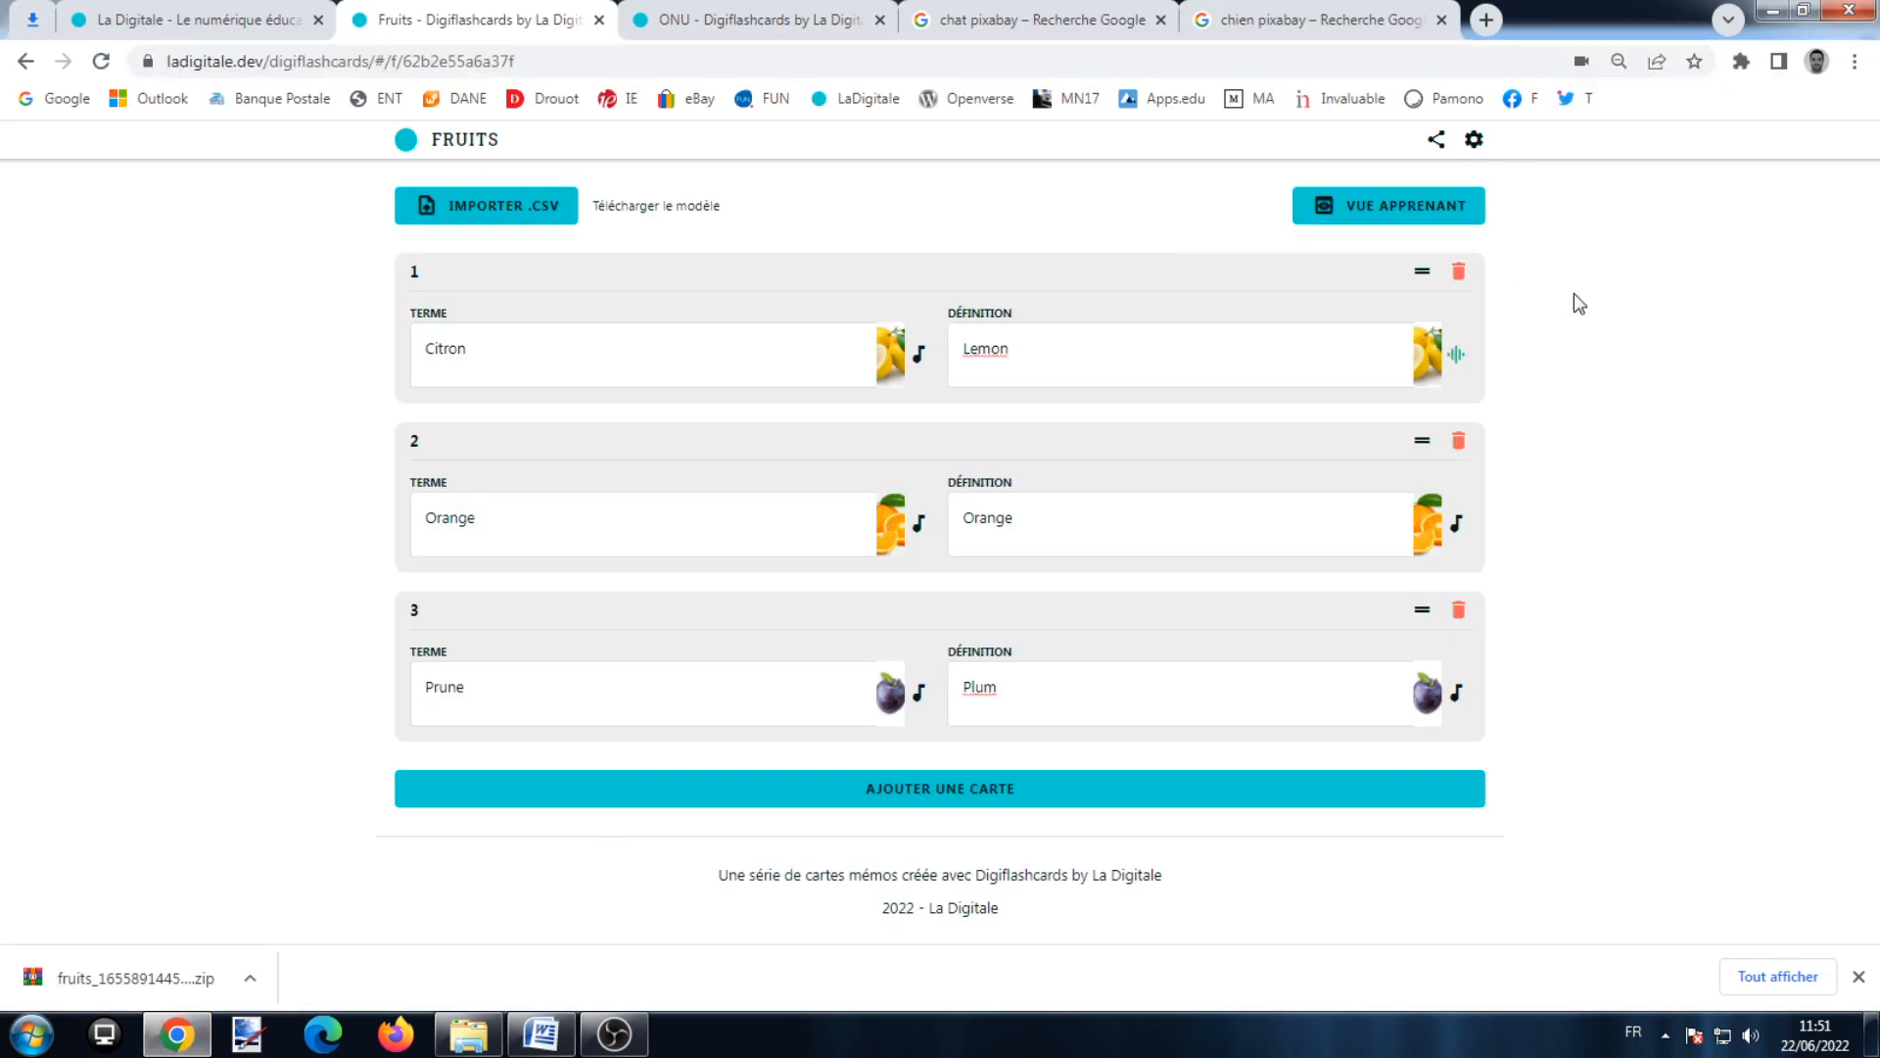
pyautogui.click(1473, 141)
pyautogui.click(977, 725)
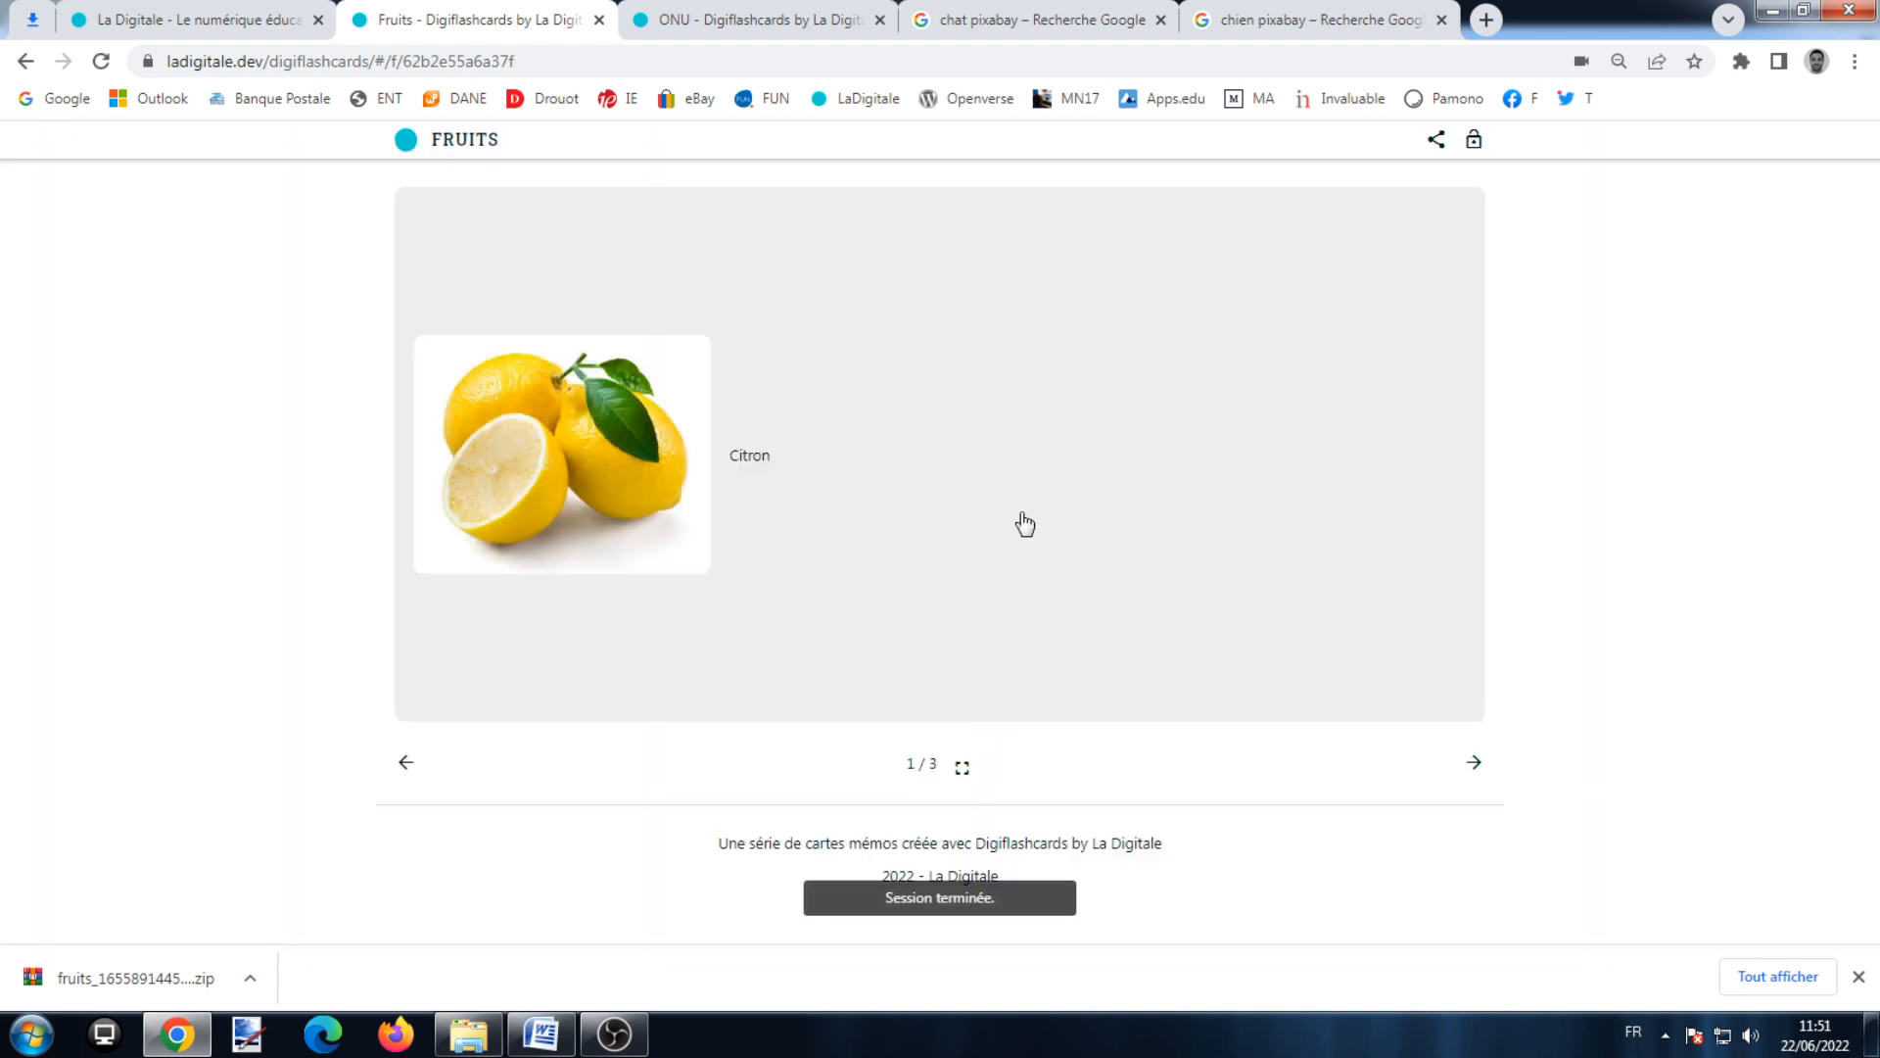
pyautogui.click(56, 98)
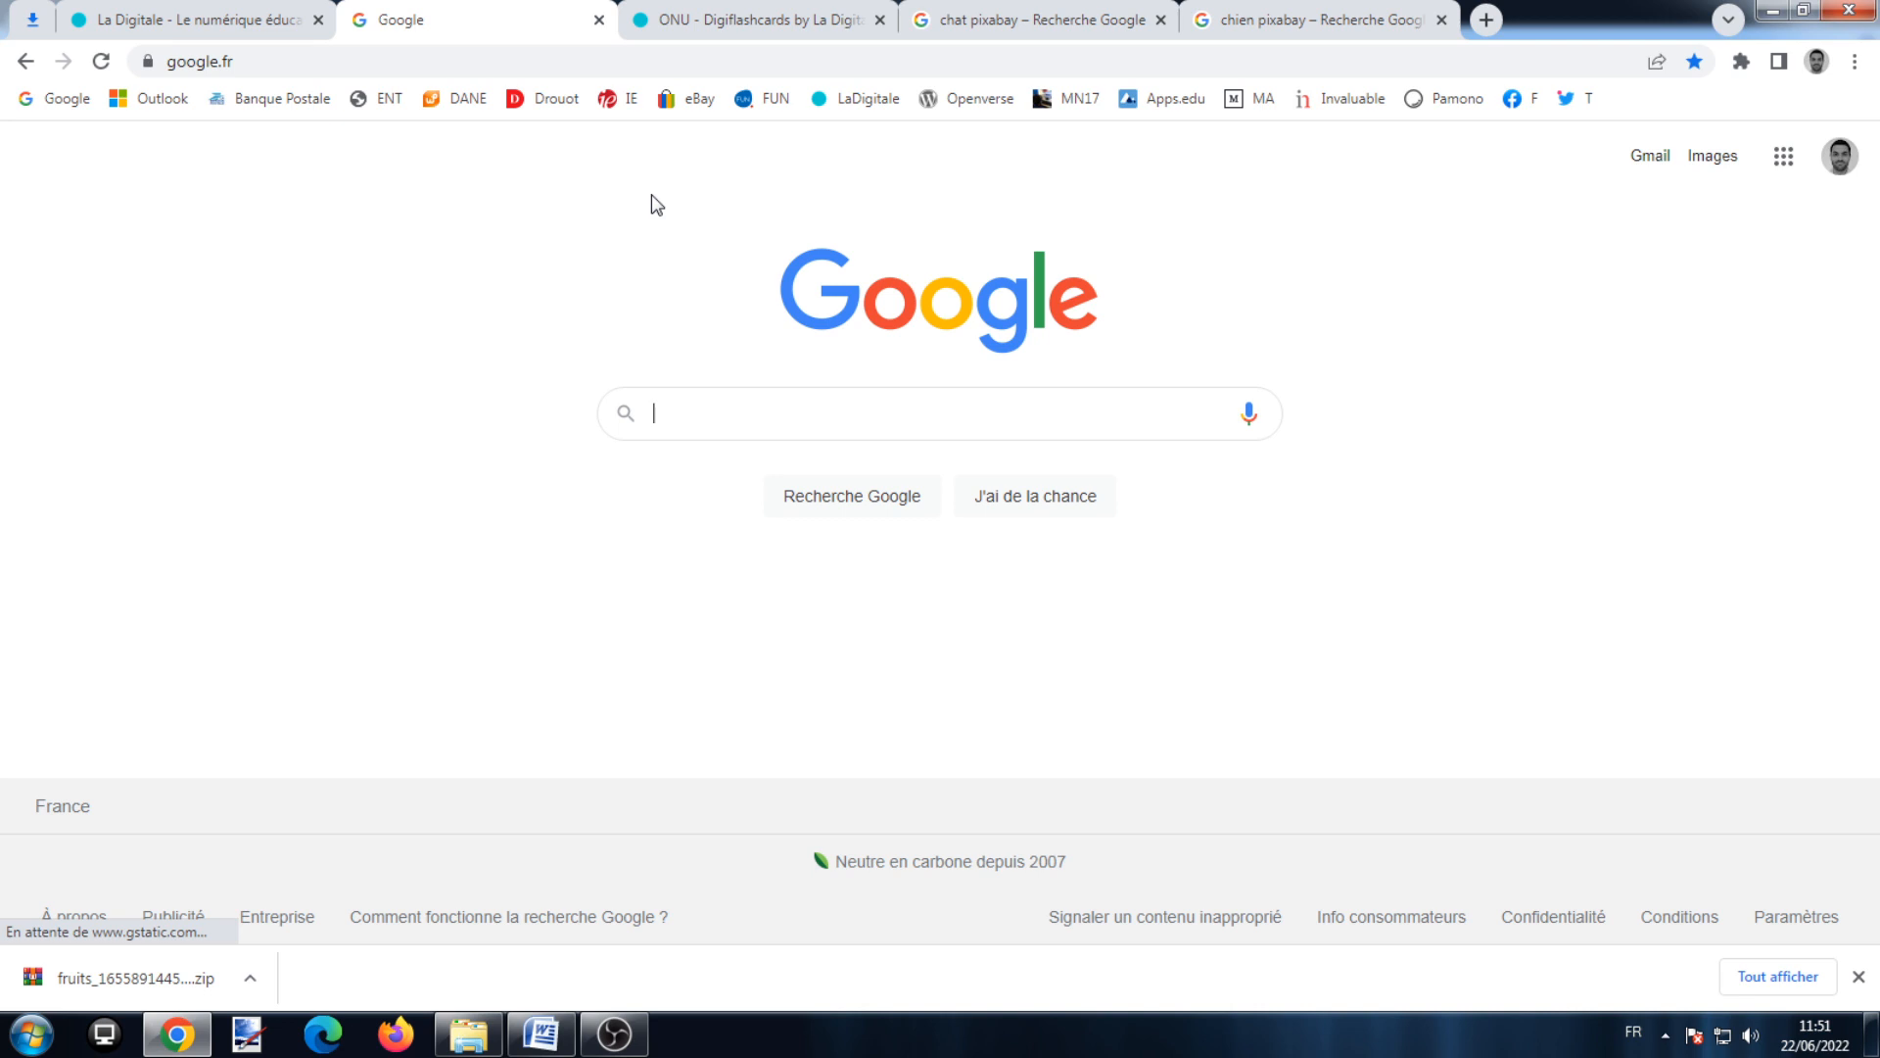
pyautogui.rightClick(422, 69)
pyautogui.click(512, 222)
pyautogui.click(519, 235)
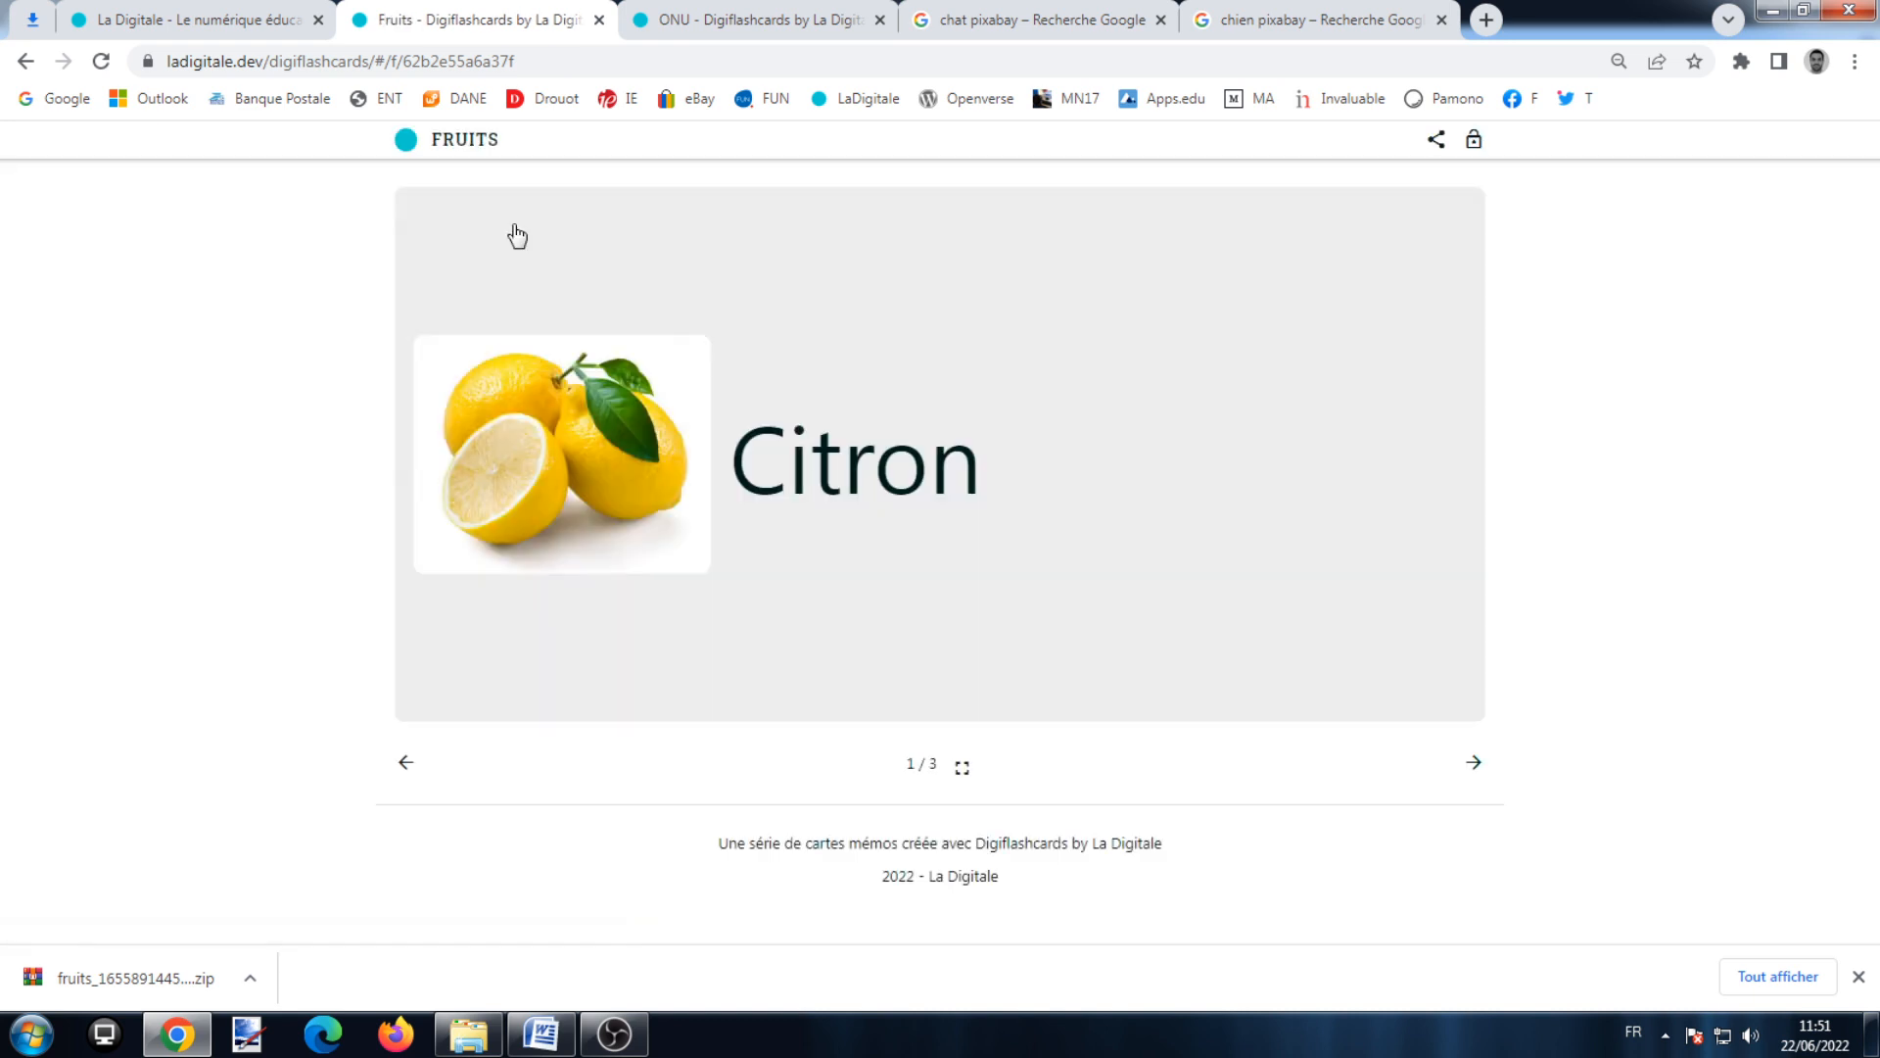
# Step: Flip the Citron card to Lemon, browse to Orange and back, then bring up the unlock prompt
pyautogui.click(871, 567)
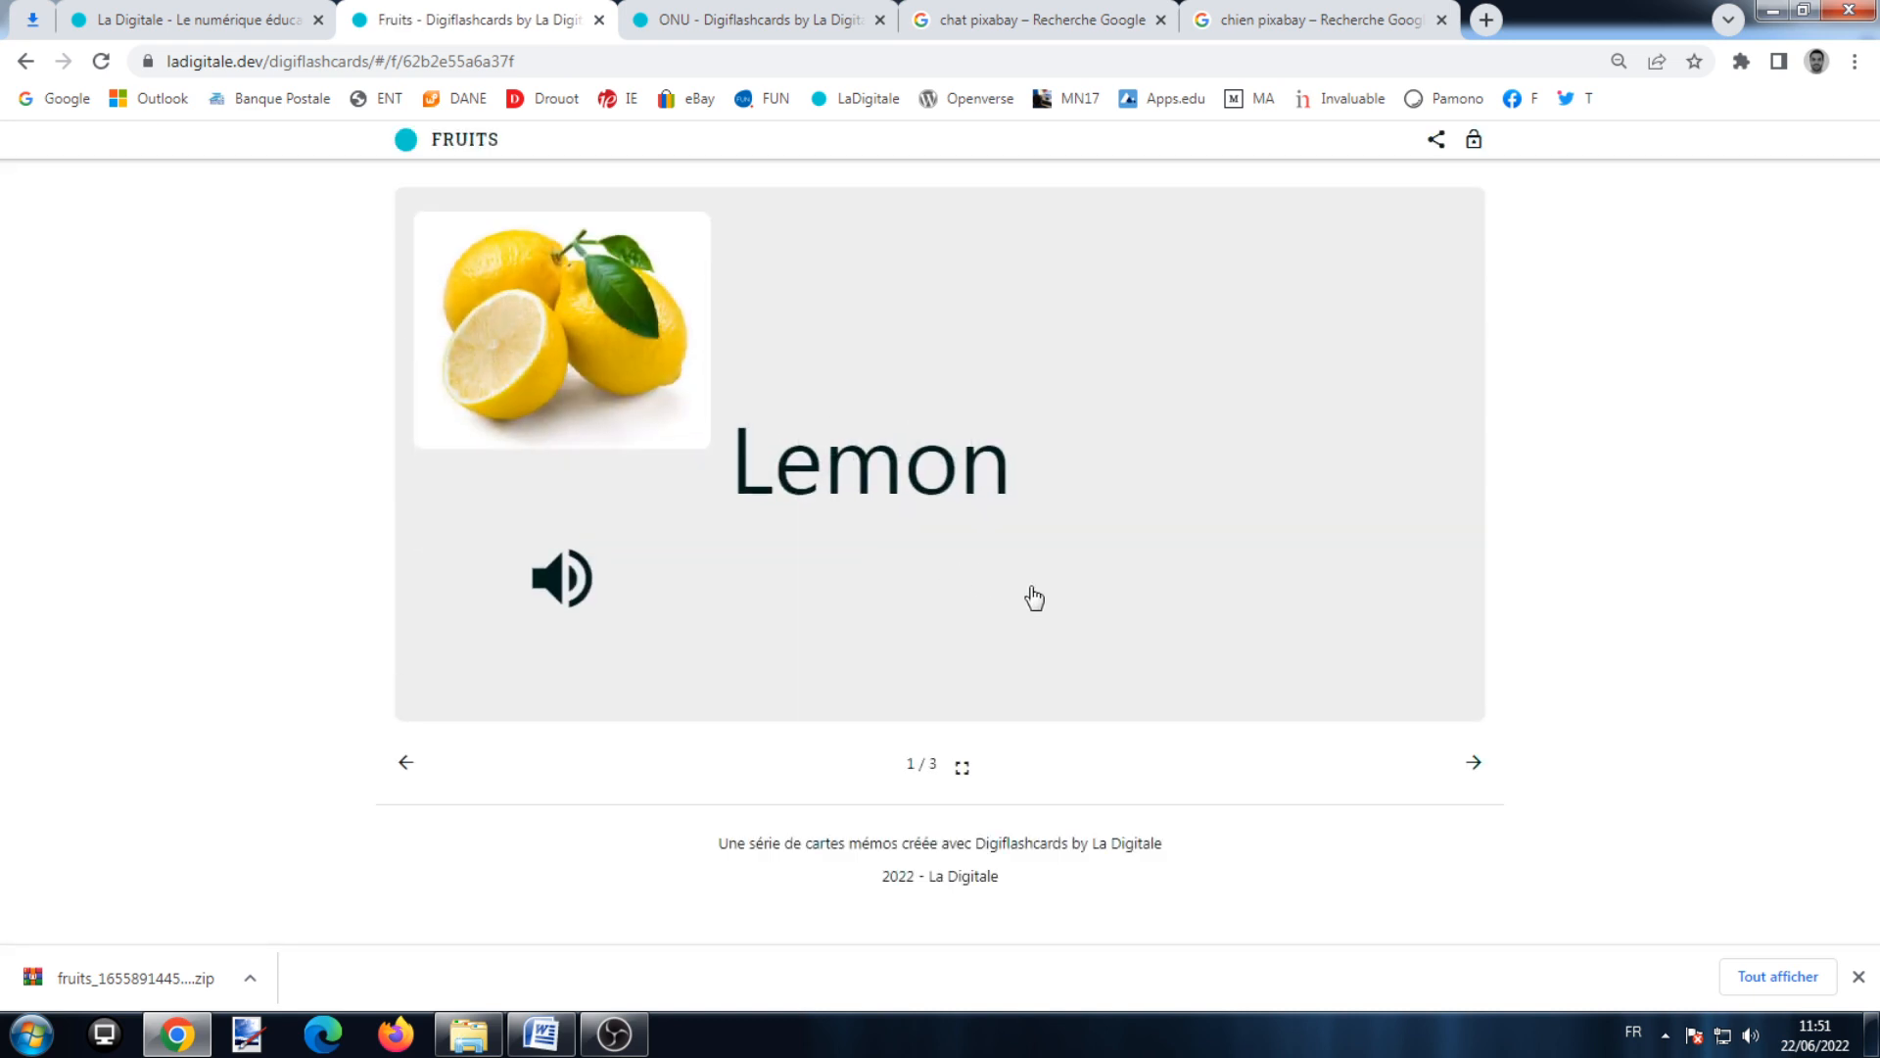
pyautogui.click(1470, 761)
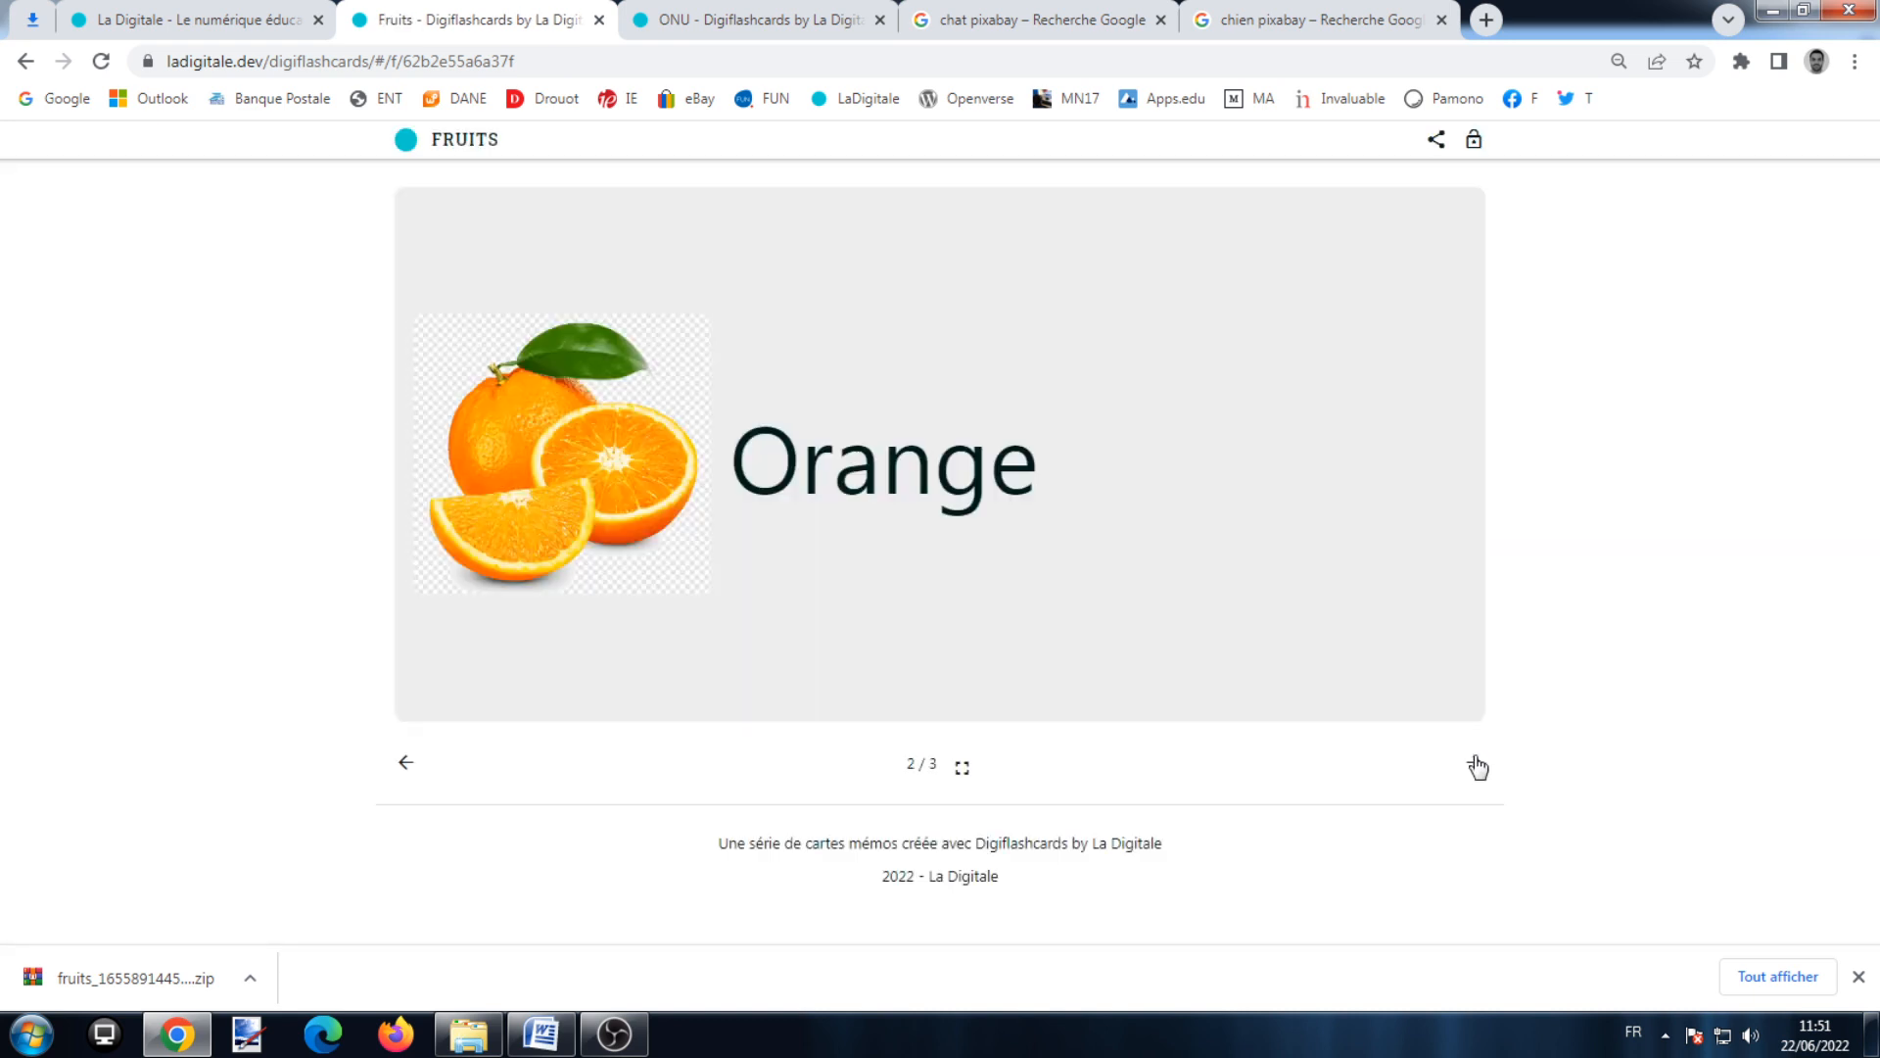
pyautogui.click(407, 762)
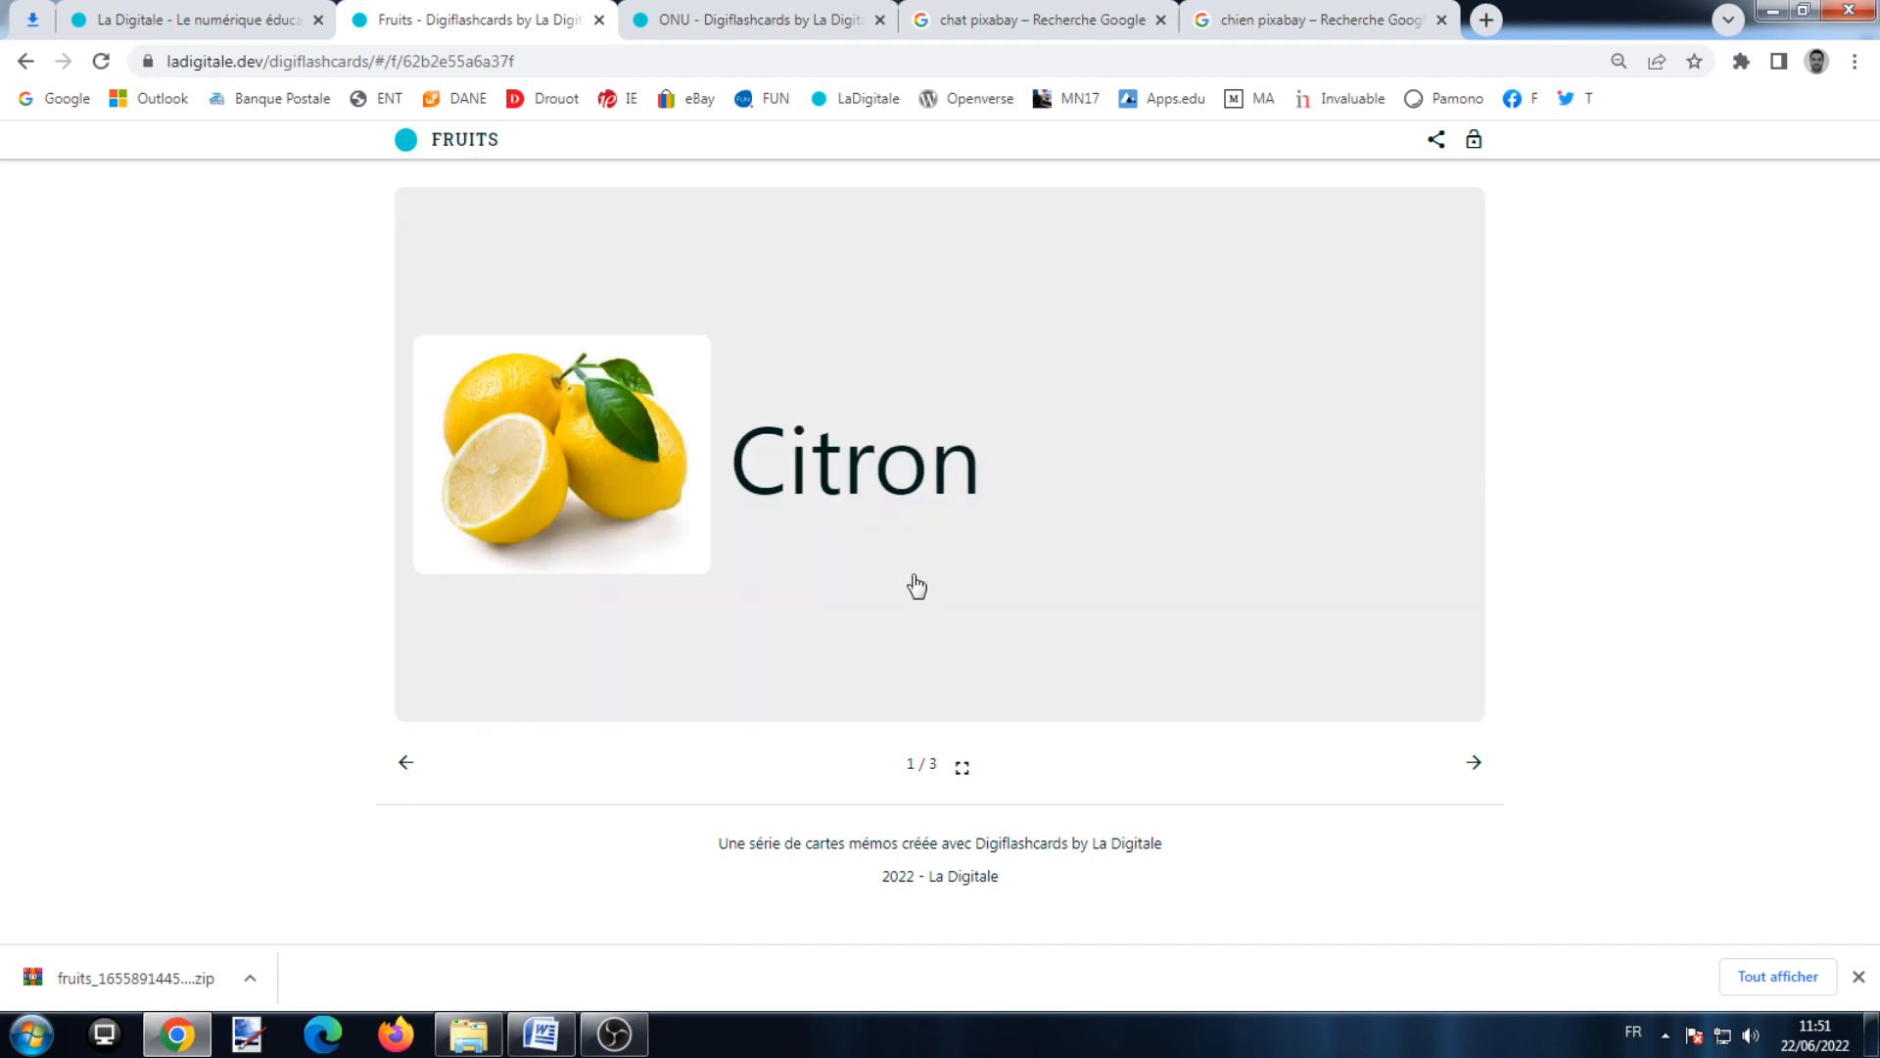
pyautogui.click(1474, 143)
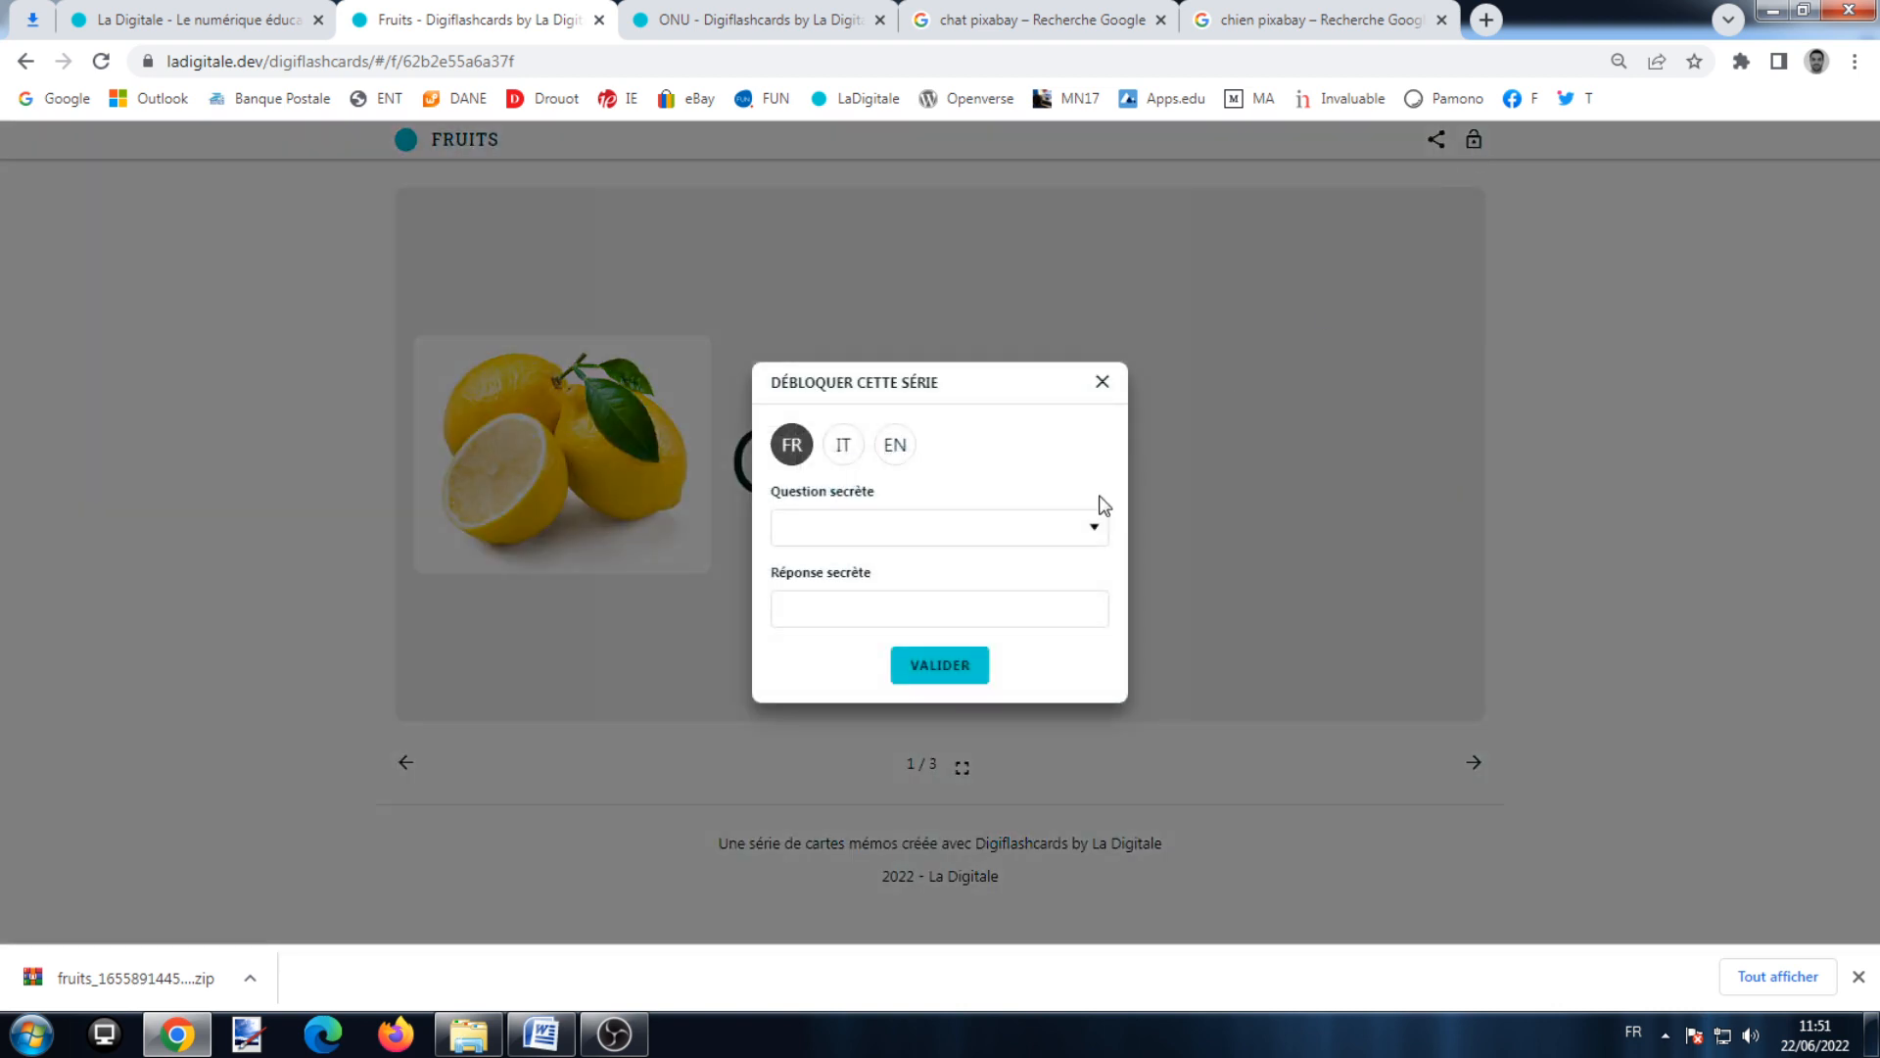
# Step: Unlock the series using the secret question 'Quel est mon mot préféré ?' and its answer
pyautogui.click(1098, 521)
pyautogui.click(1047, 560)
pyautogui.click(987, 614)
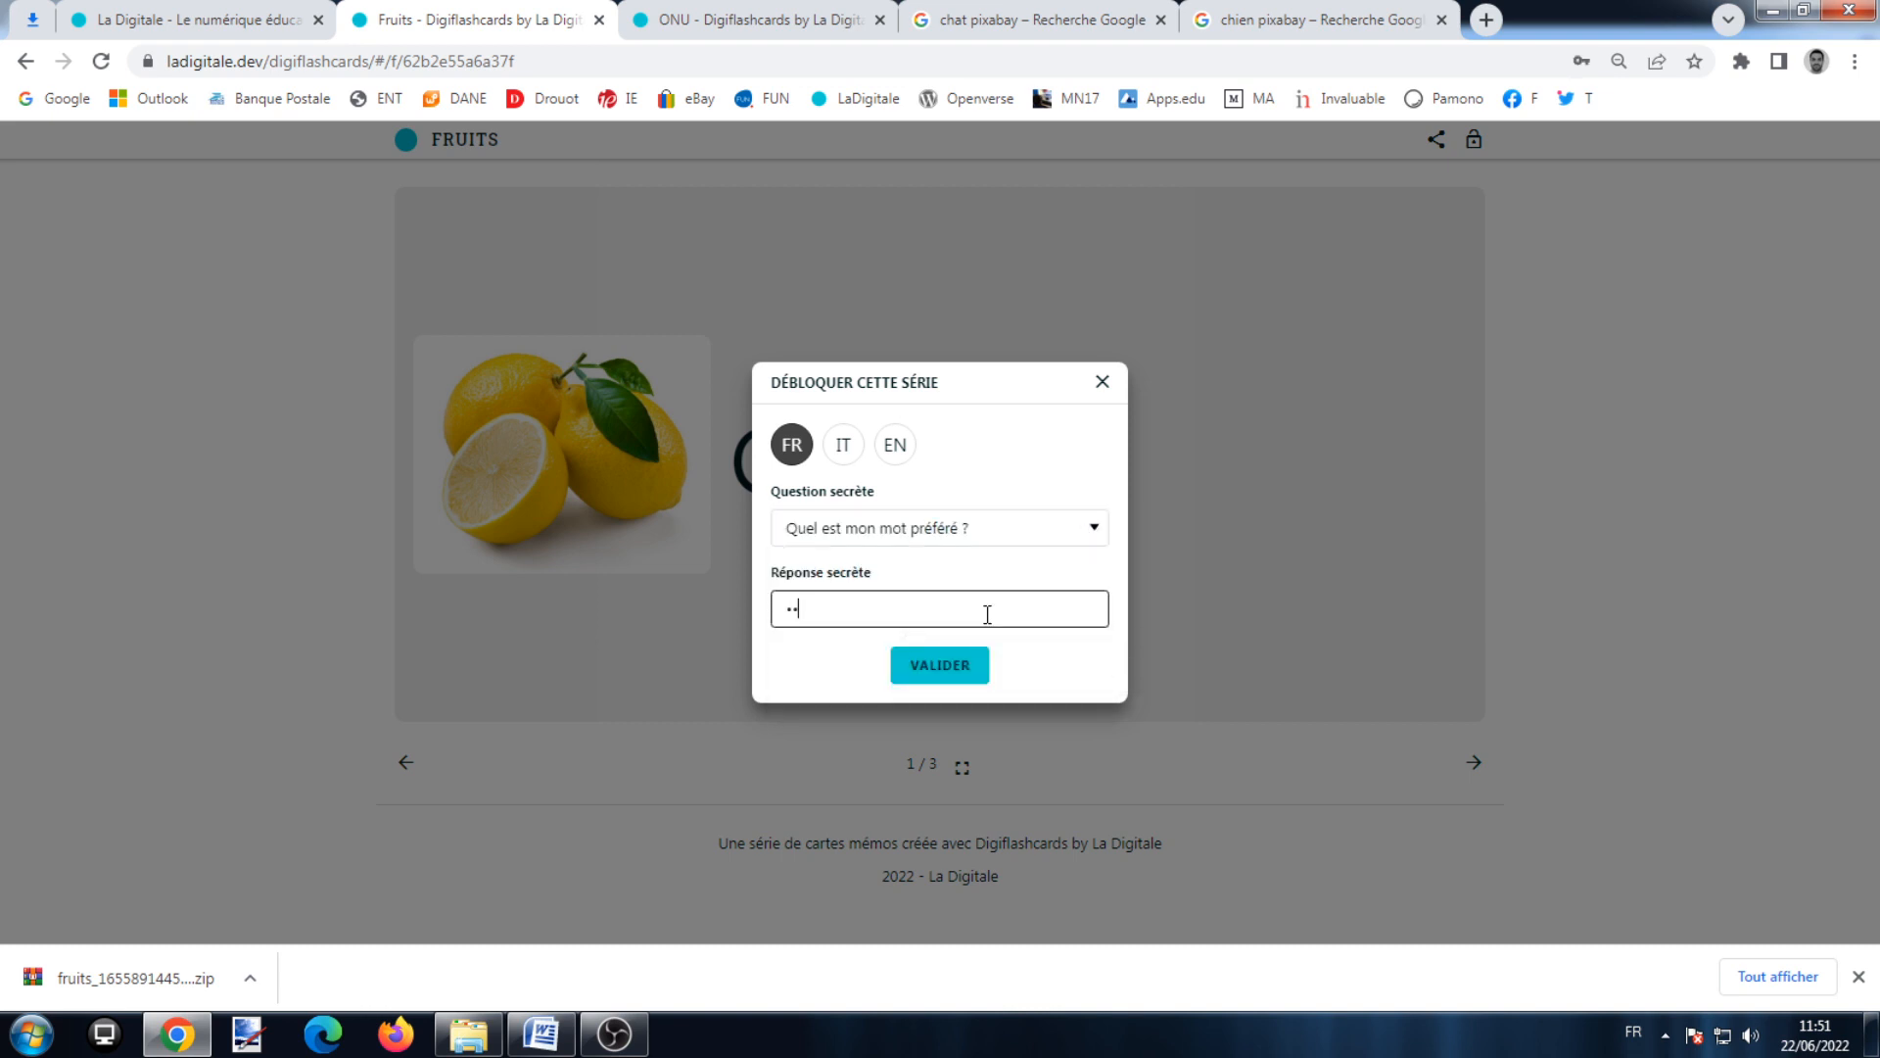
pyautogui.click(921, 672)
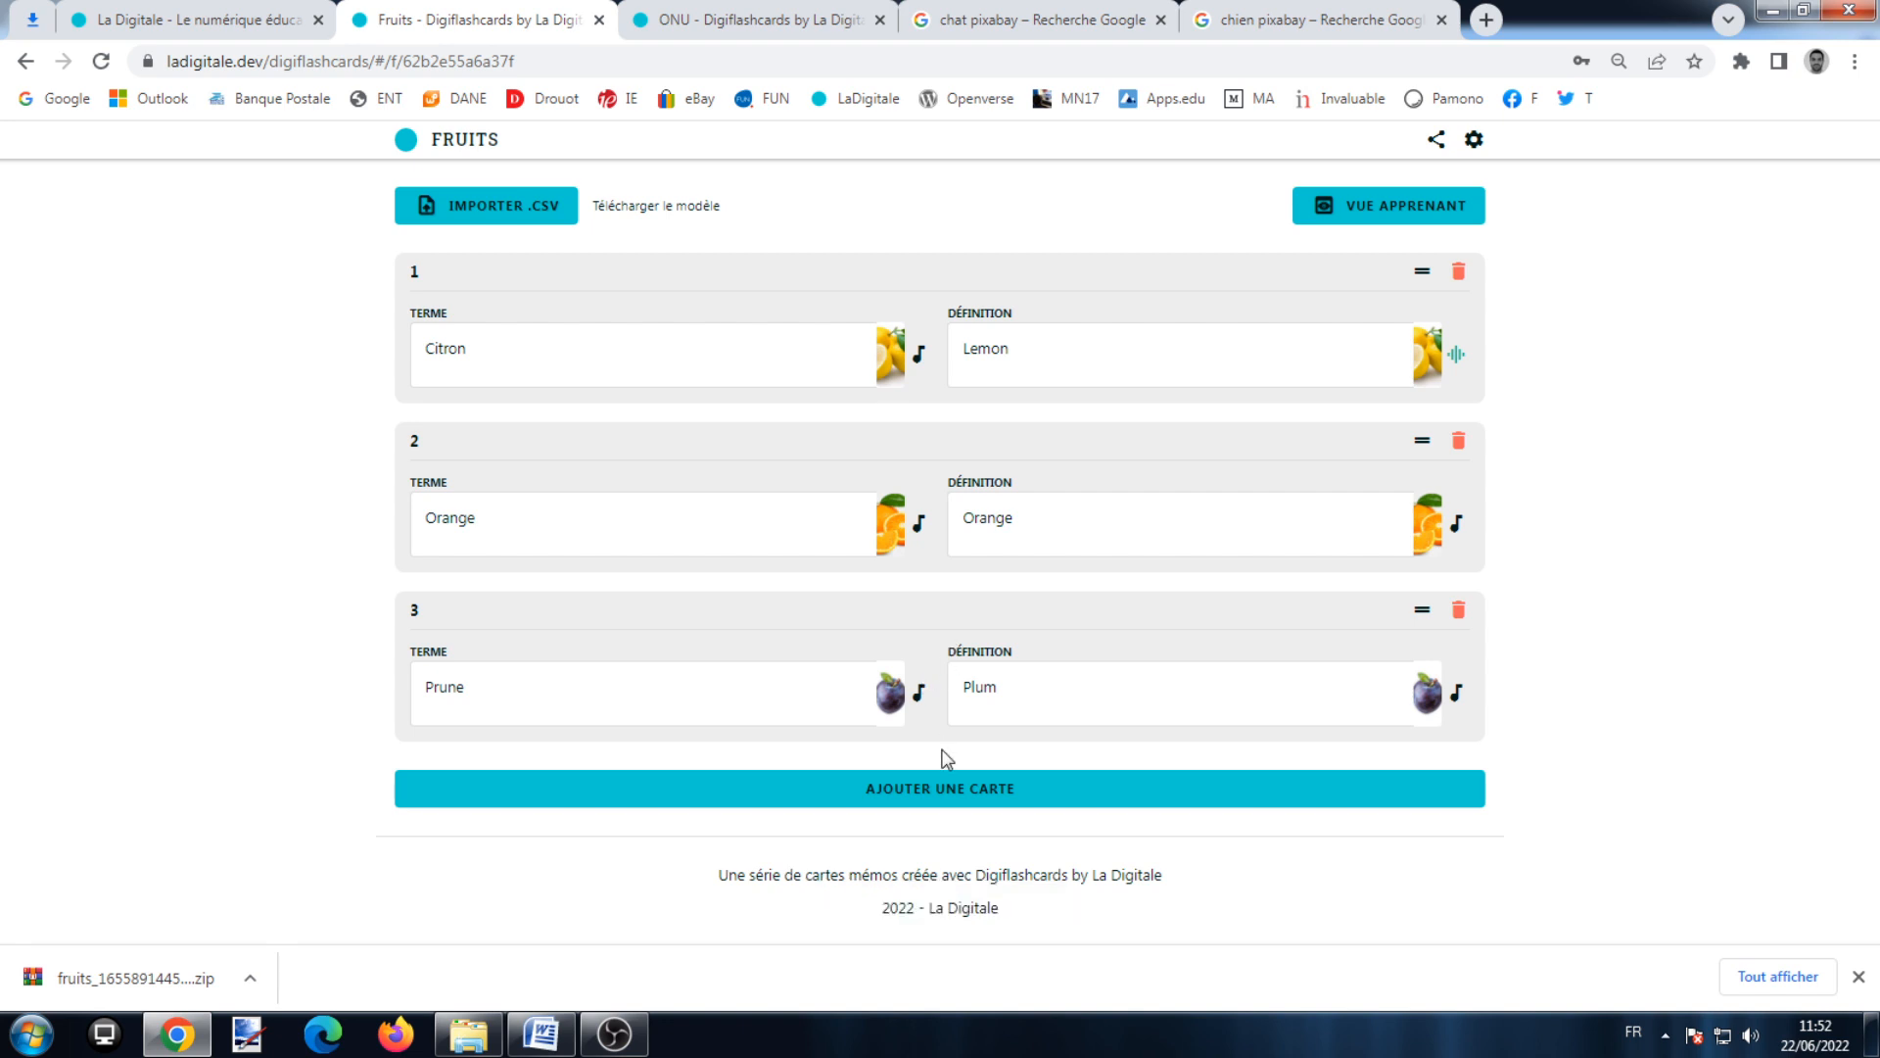
# Step: Add an empty fourth card, then open and close the series settings unchanged
pyautogui.click(1013, 799)
pyautogui.scroll(1, 1162, 441)
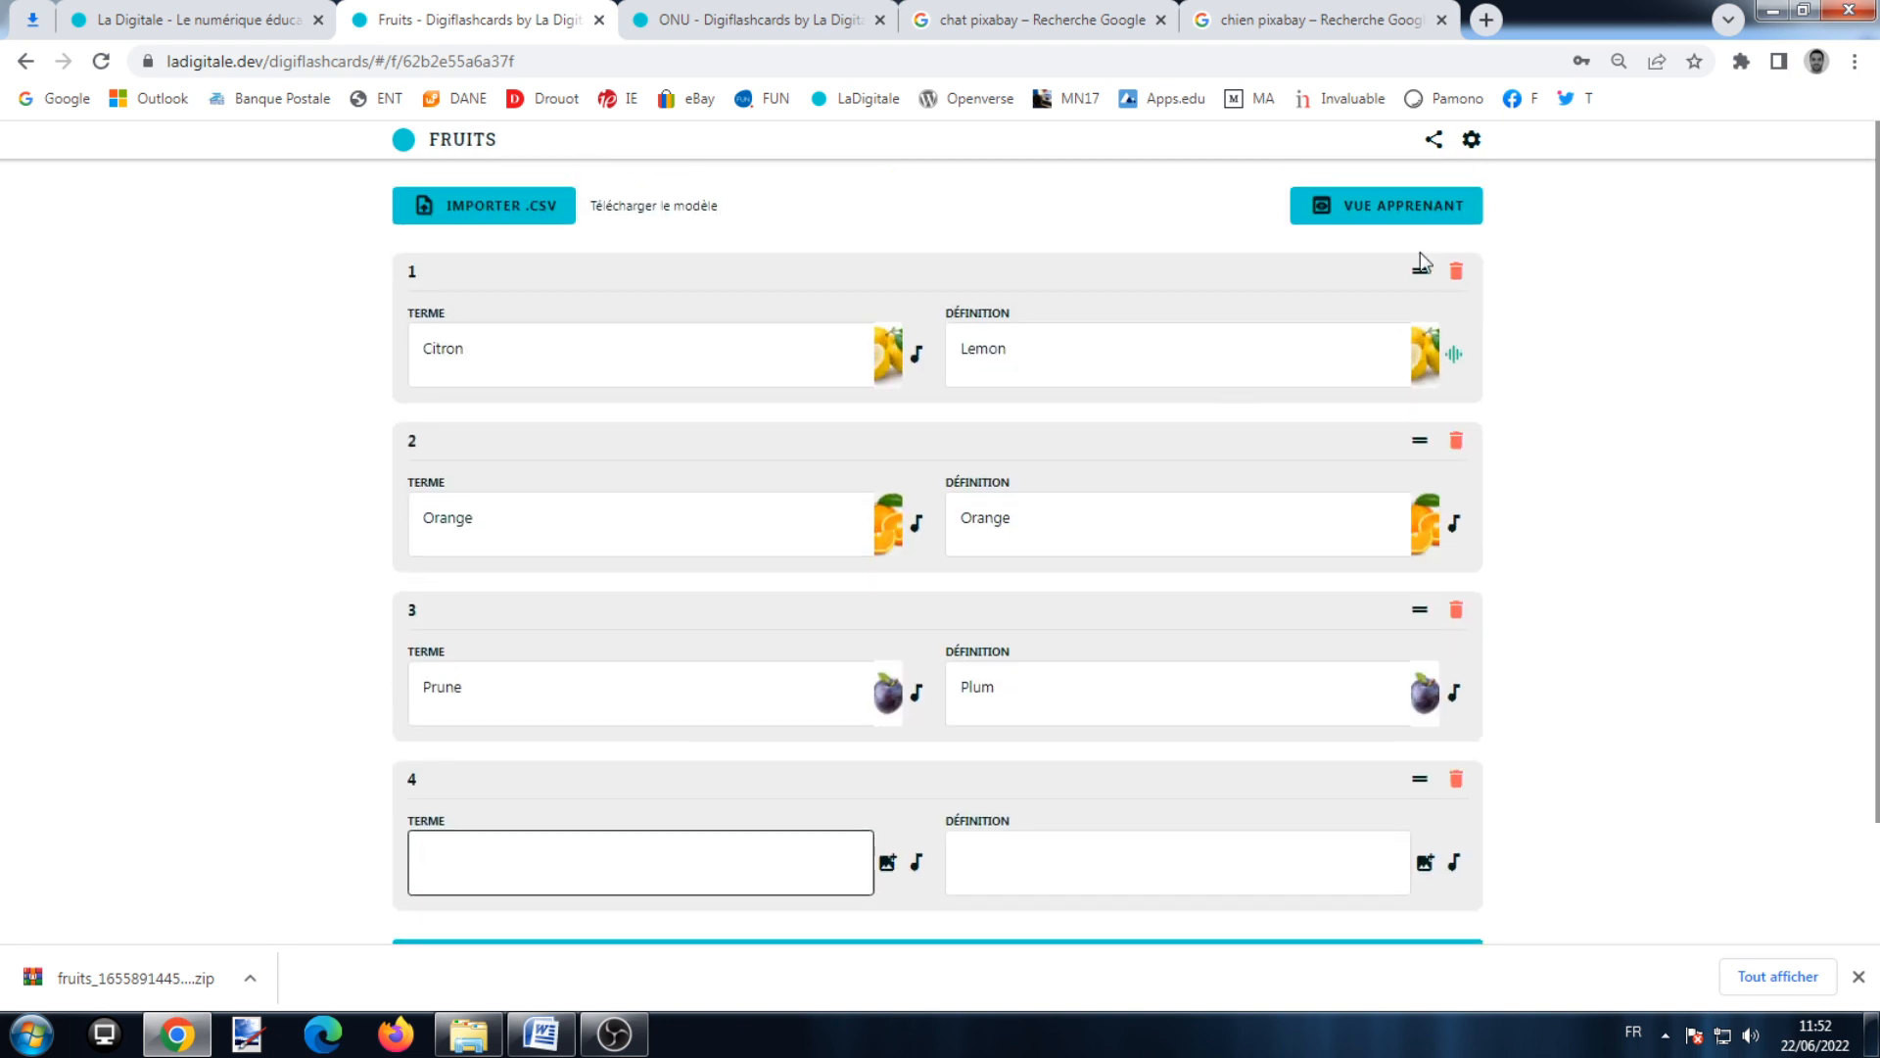
pyautogui.click(1471, 142)
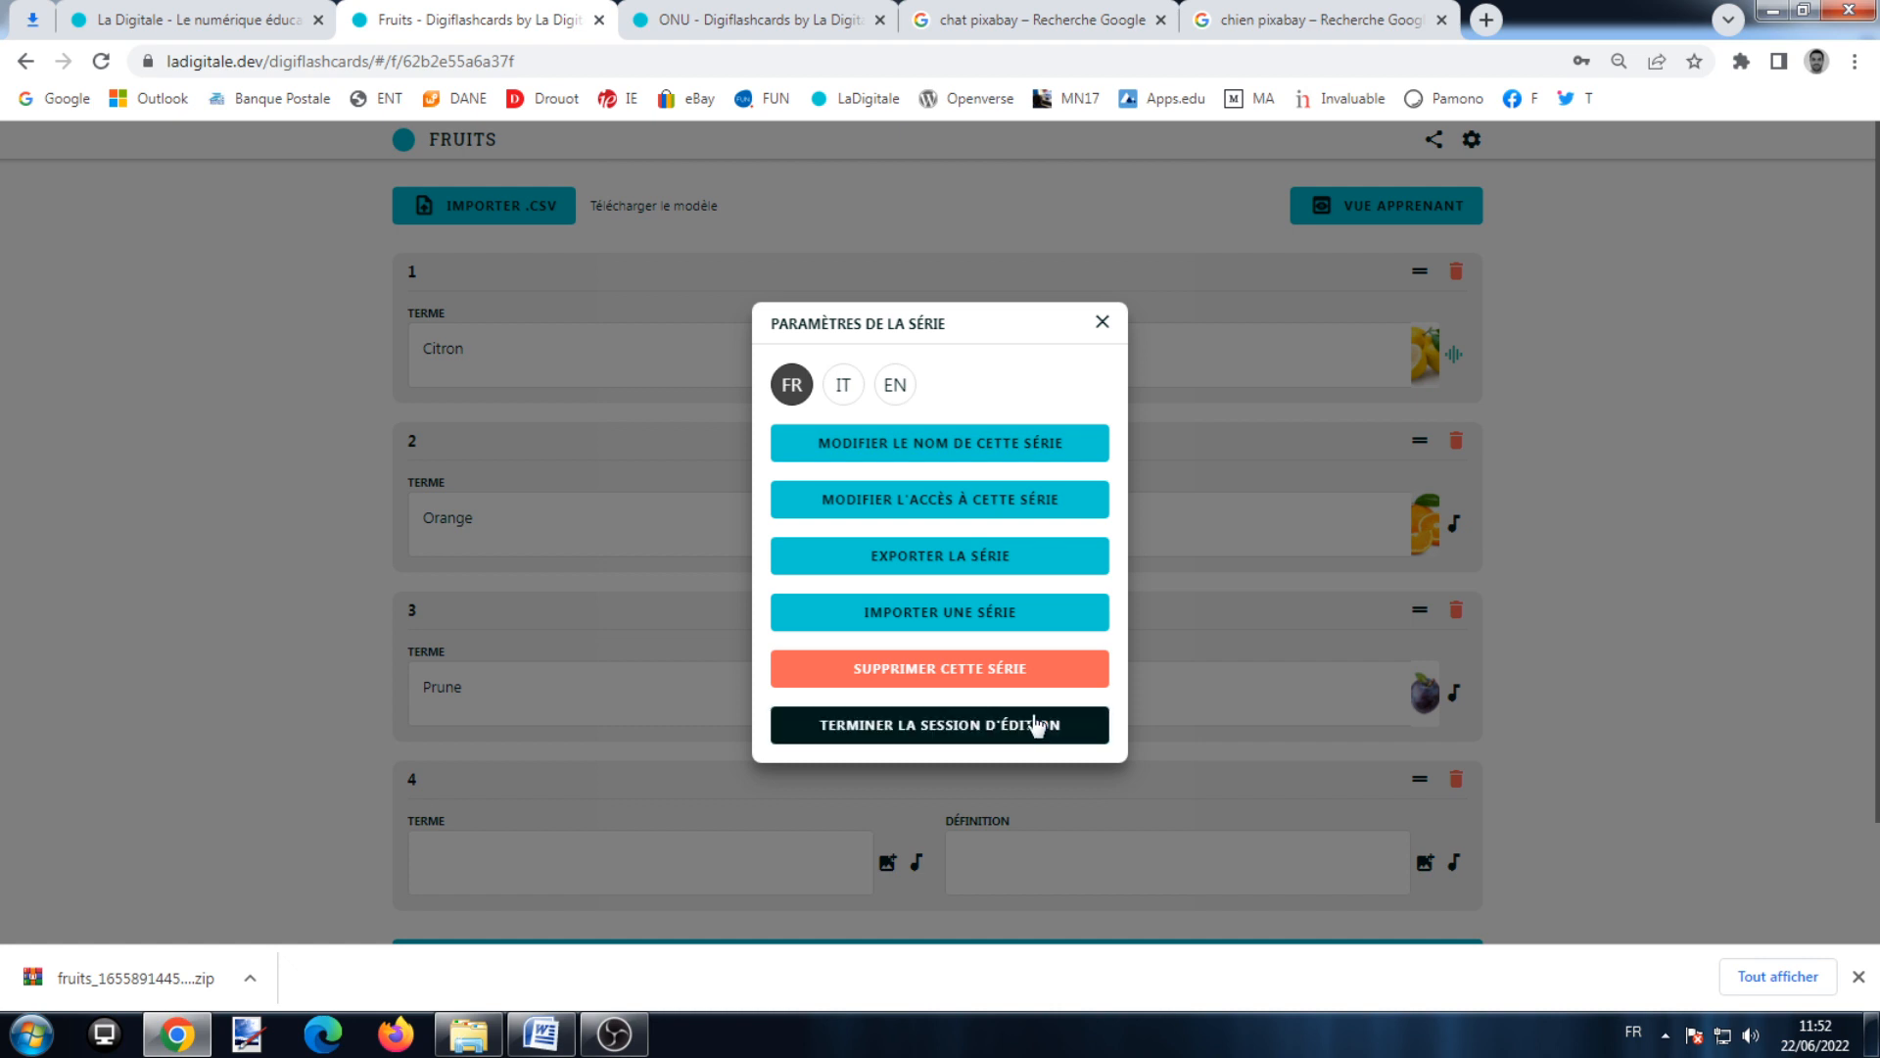
pyautogui.click(1102, 321)
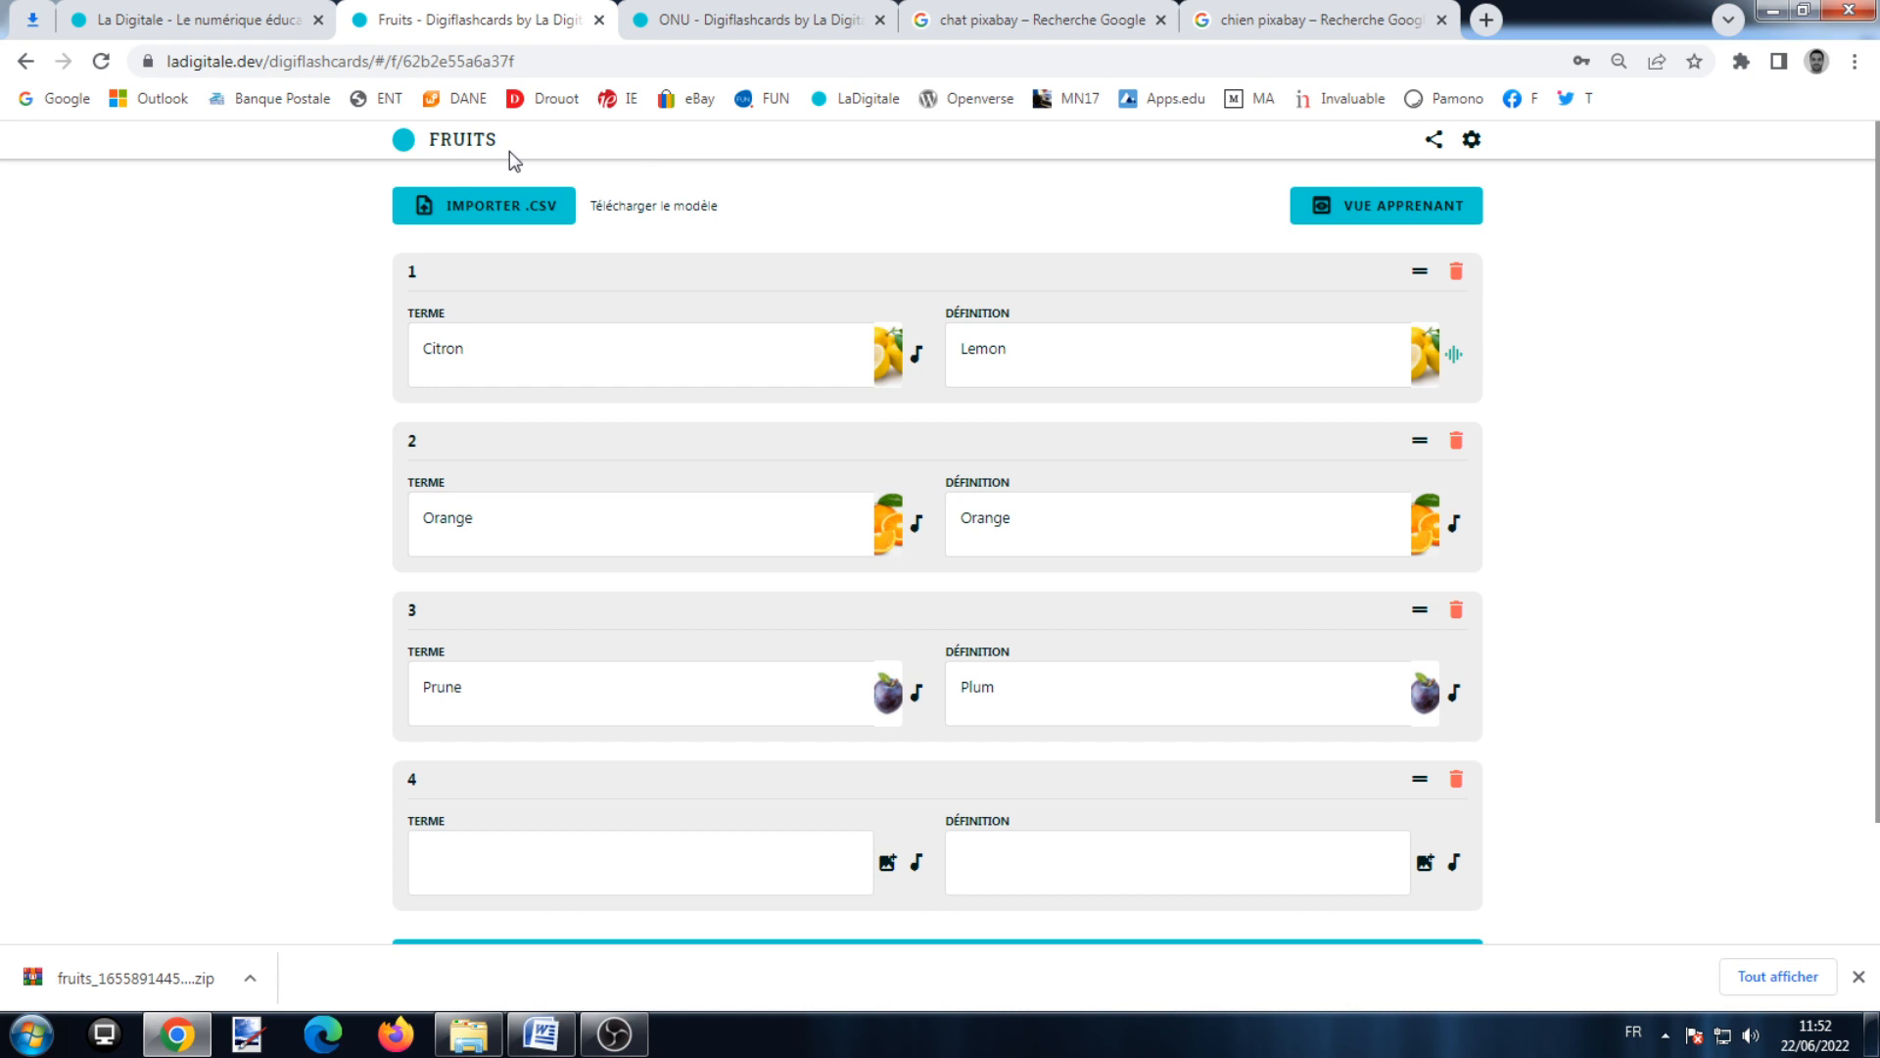
# Step: Download the digiflashcards_template CSV and view it in the Téléchargements Chrome folder
pyautogui.click(619, 208)
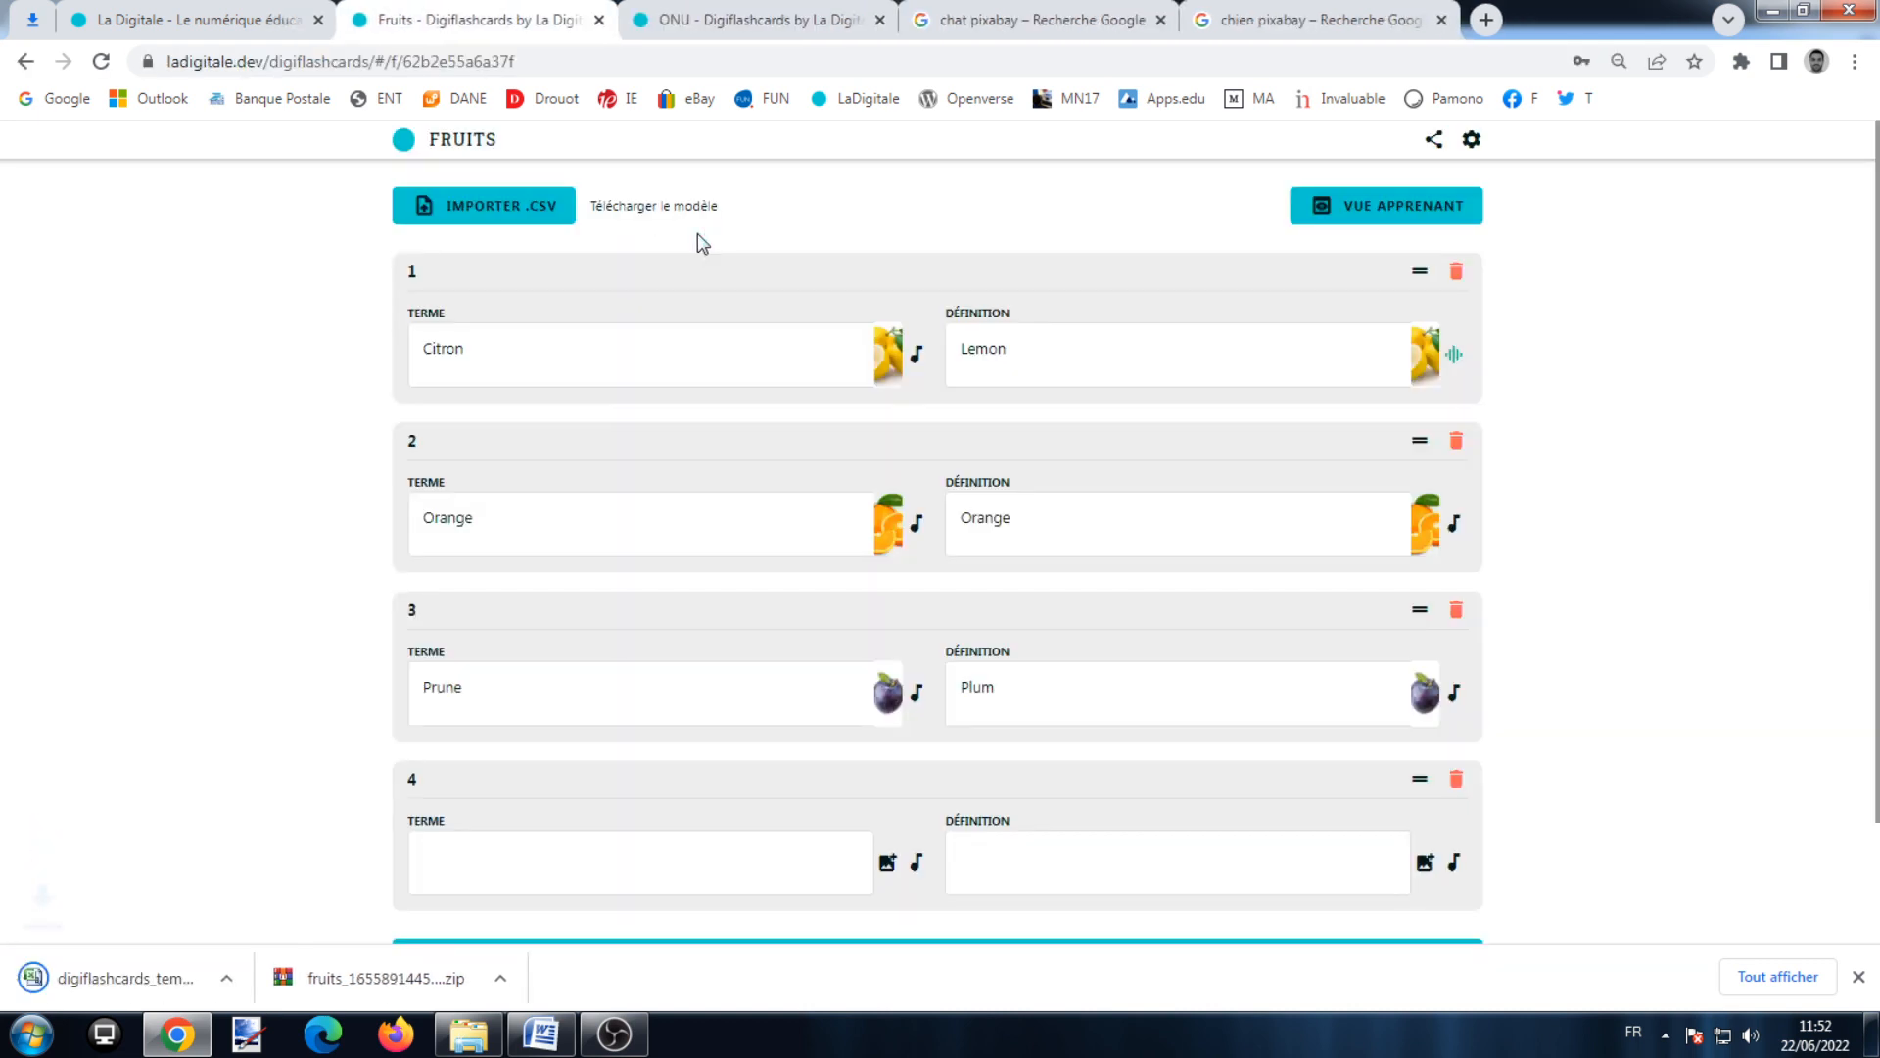
pyautogui.click(497, 1025)
pyautogui.click(726, 654)
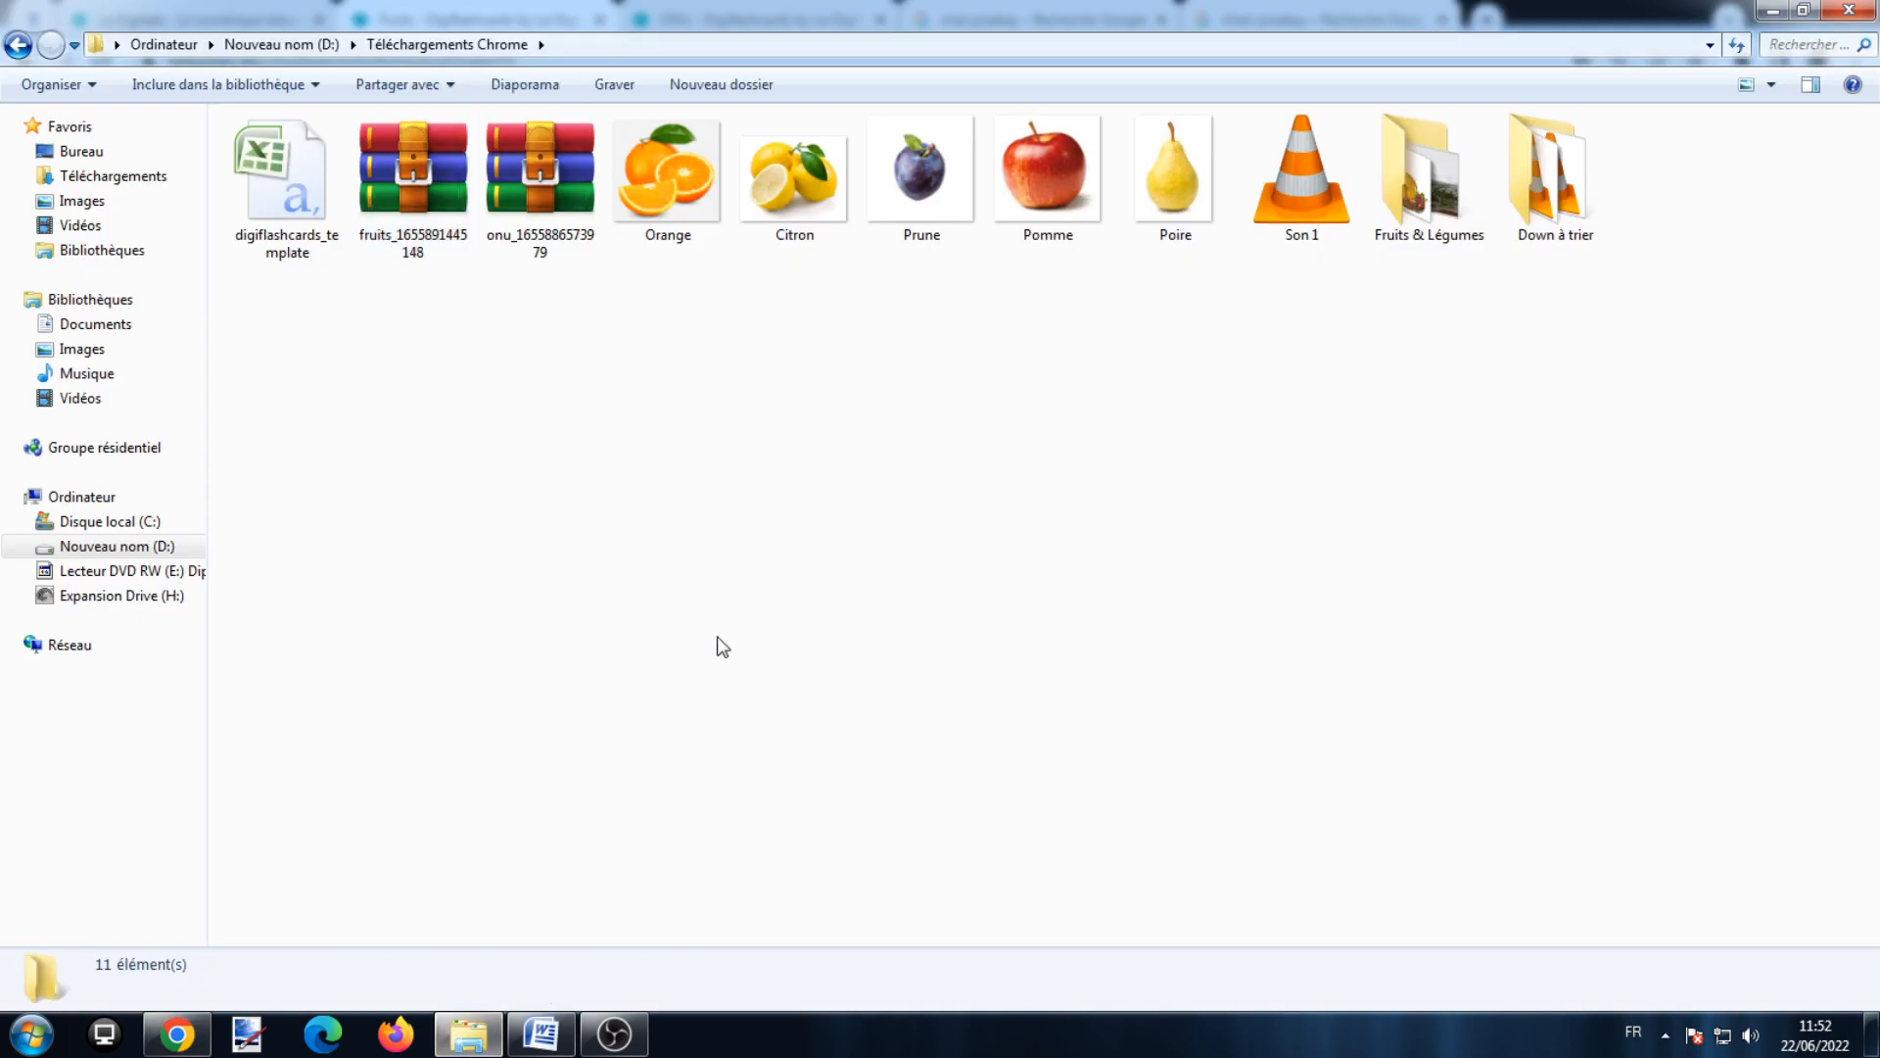
# Step: Open digiflashcards_template with LibreOffice Calc, accepting the default text import settings
pyautogui.rightClick(296, 228)
pyautogui.moveTo(427, 398)
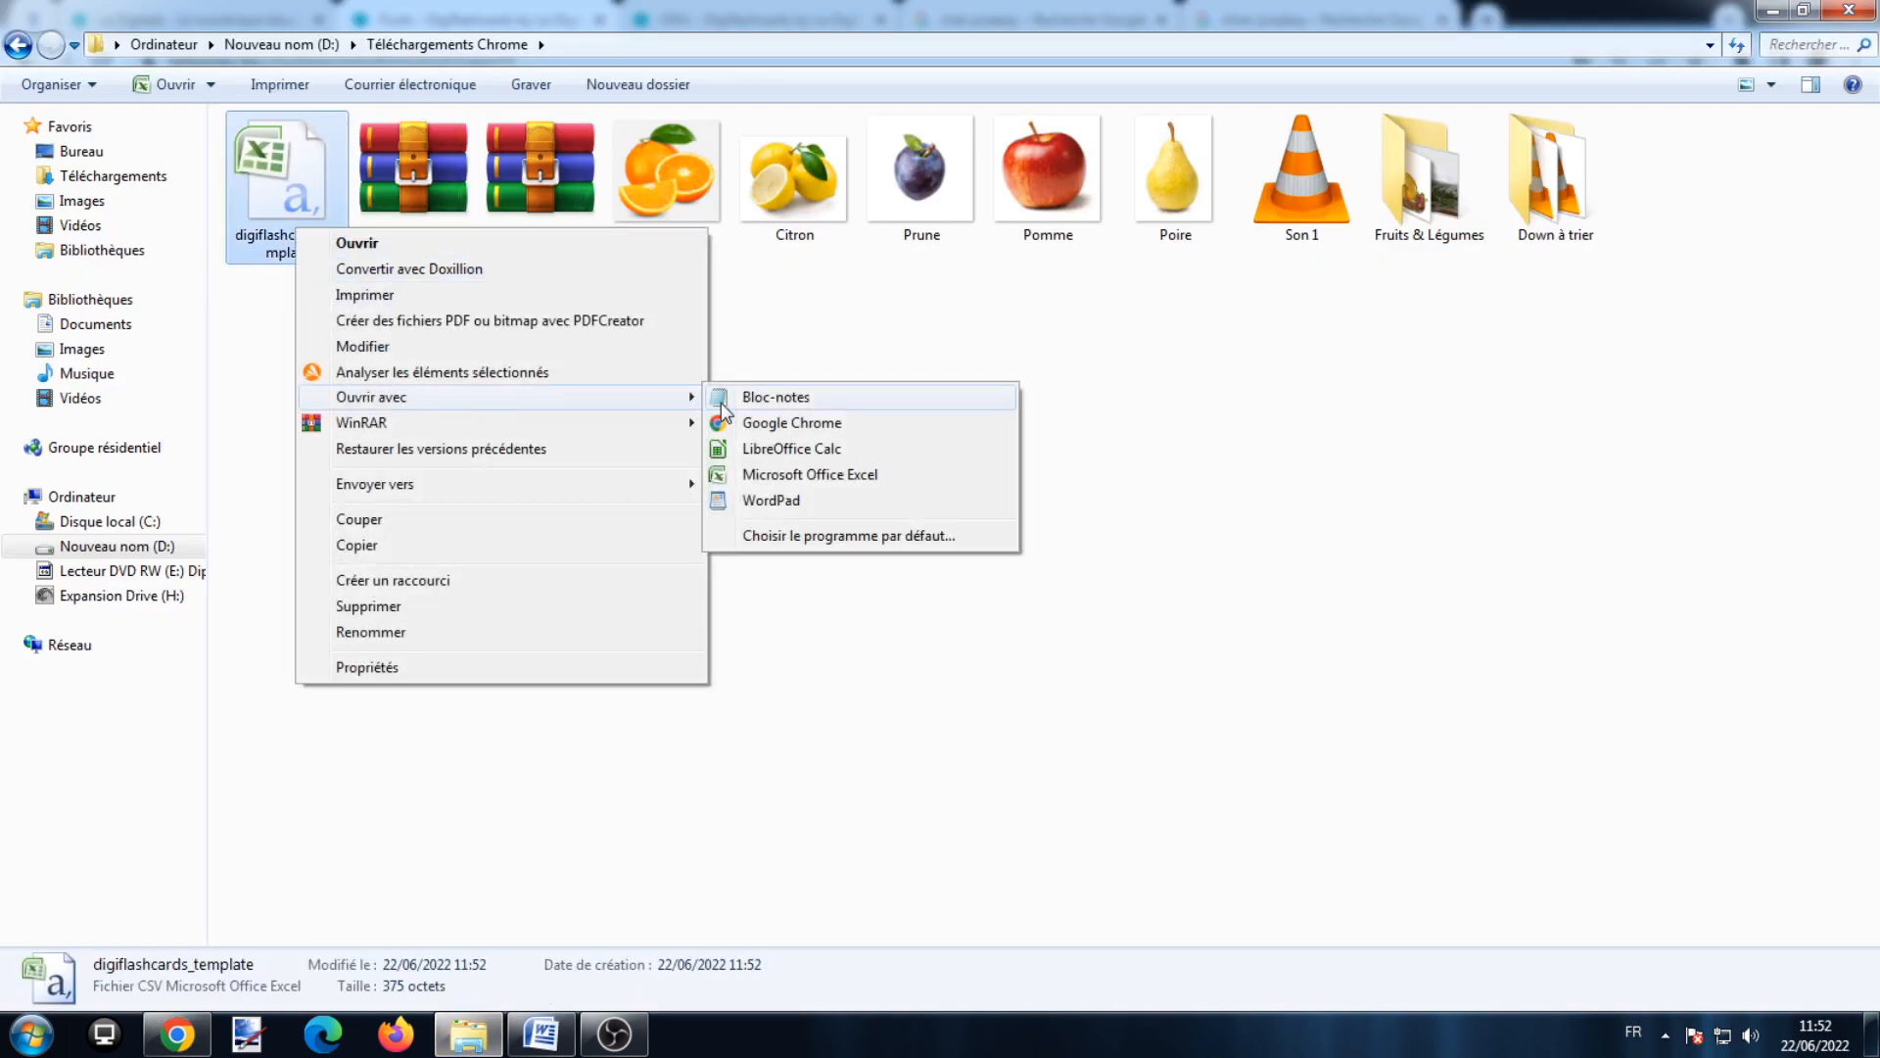
pyautogui.click(798, 452)
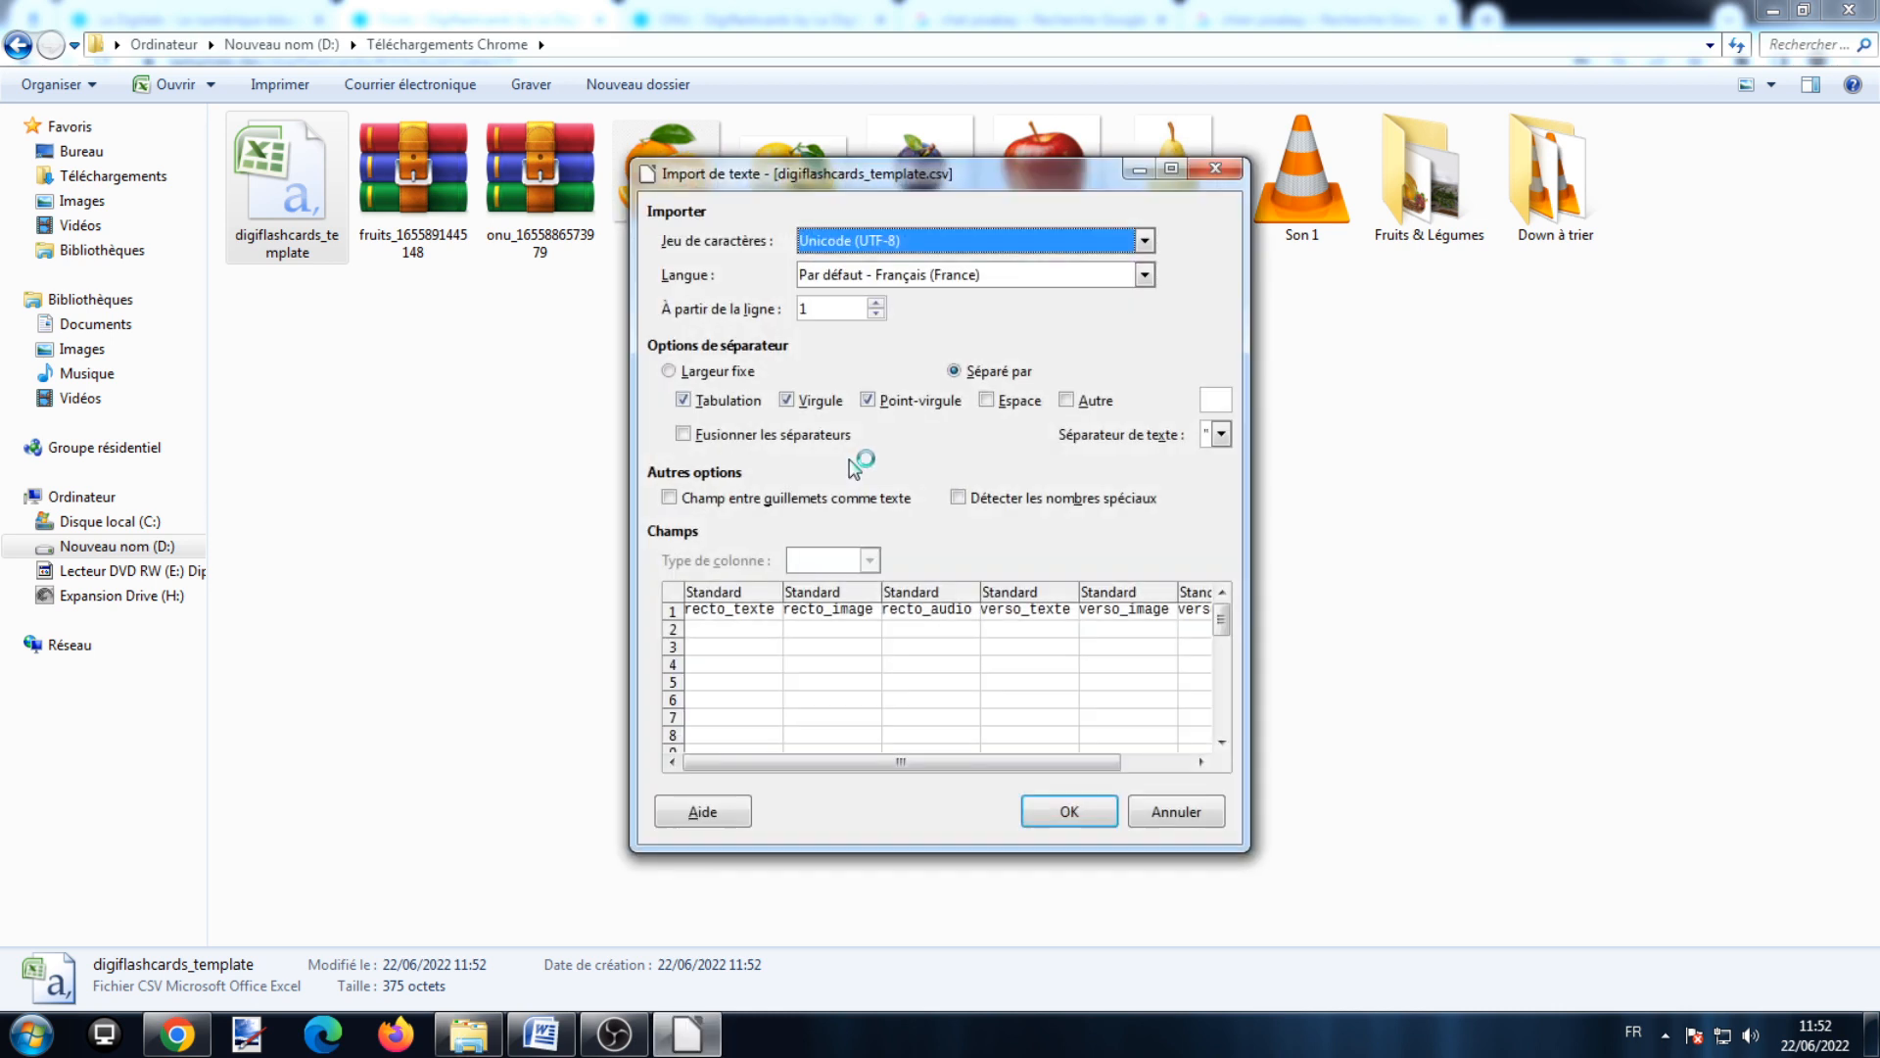
pyautogui.click(1046, 811)
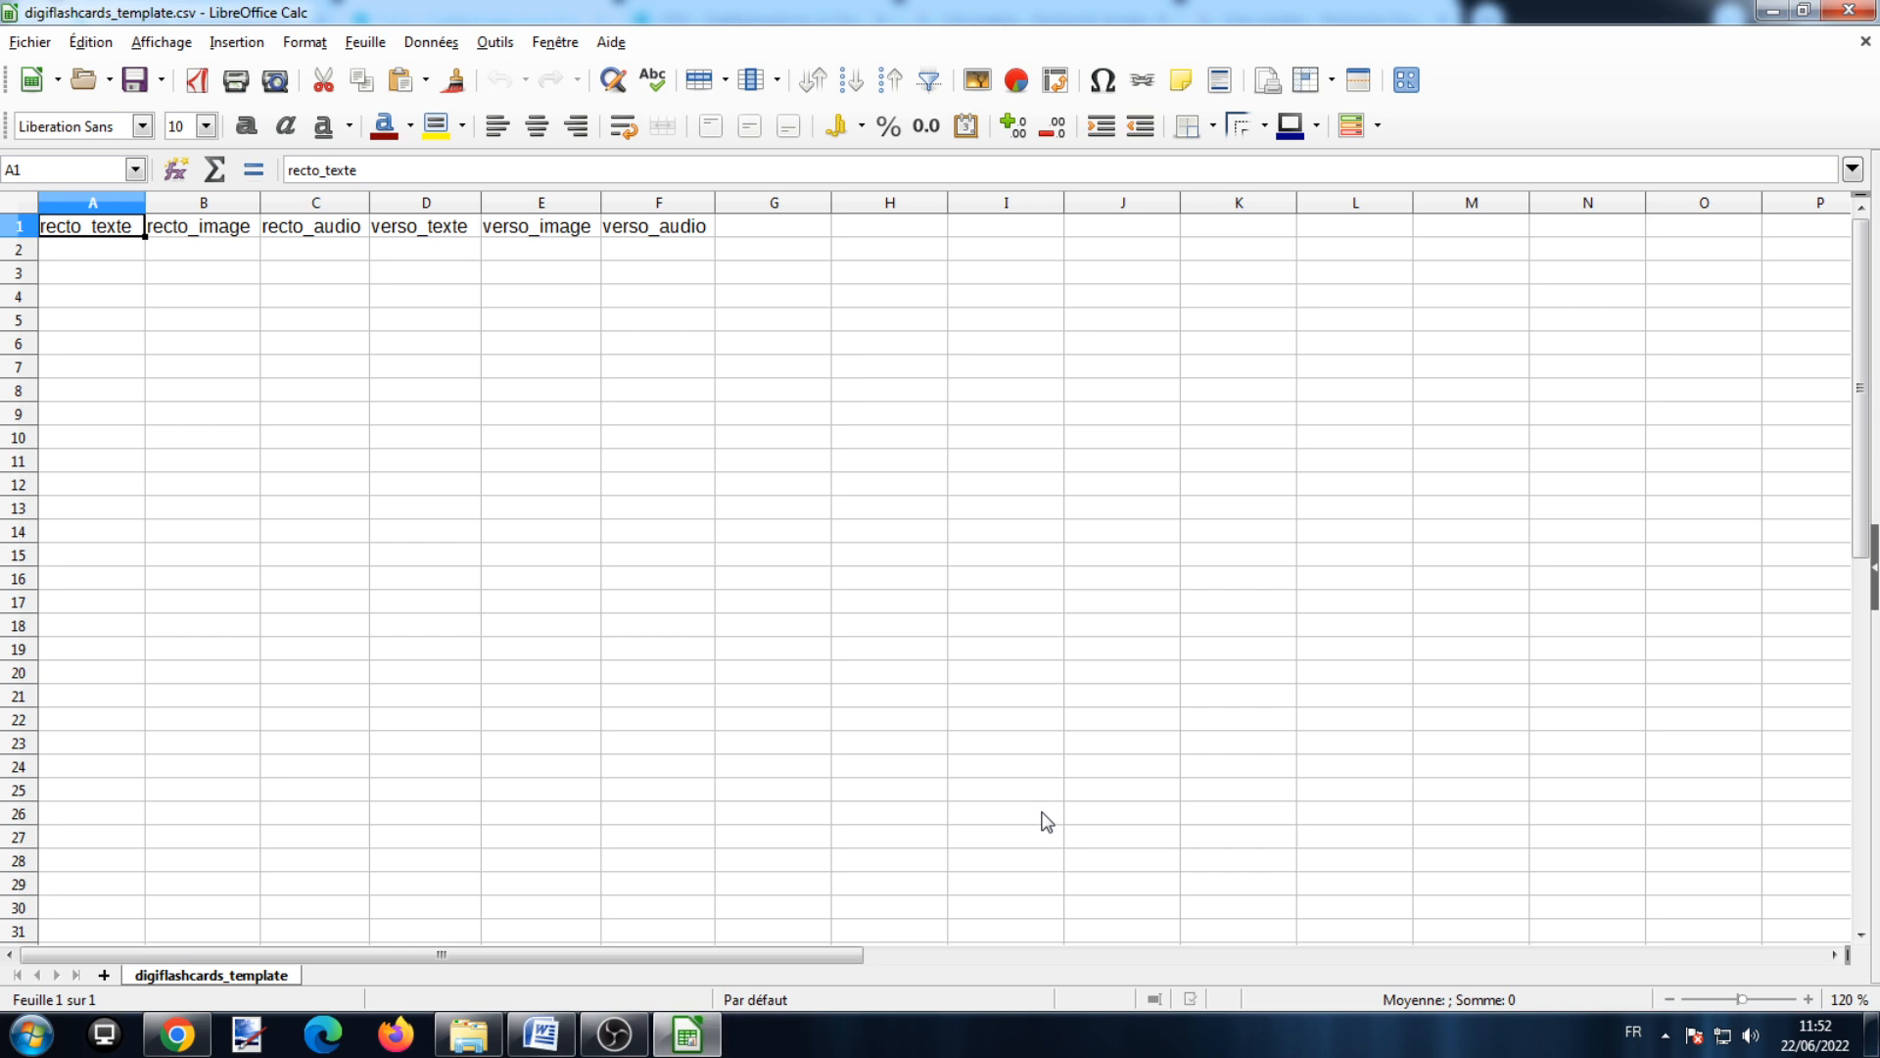
# Step: Widen columns A, B, D and E of the template
pyautogui.moveTo(145, 203); pyautogui.dragTo(266, 203)
pyautogui.moveTo(381, 202); pyautogui.dragTo(532, 203)
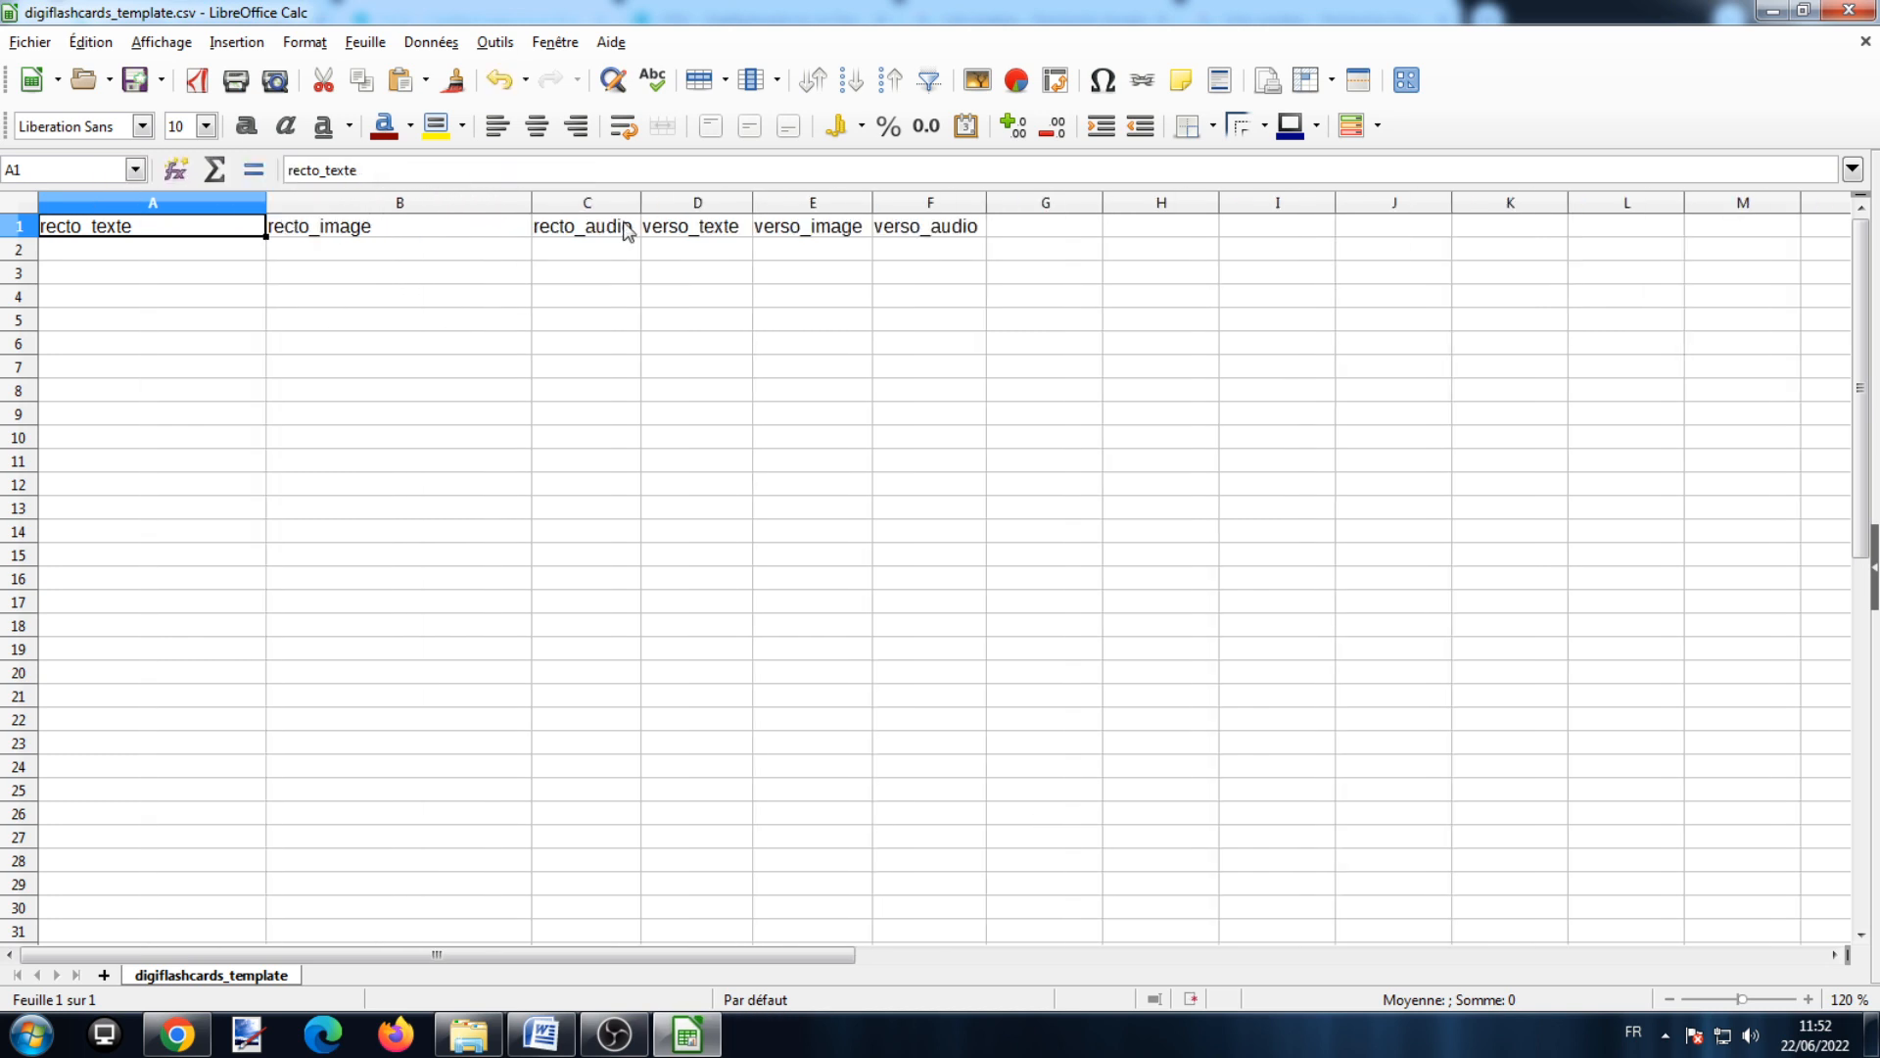
pyautogui.moveTo(752, 203); pyautogui.dragTo(917, 202)
pyautogui.moveTo(1034, 203); pyautogui.dragTo(1536, 207)
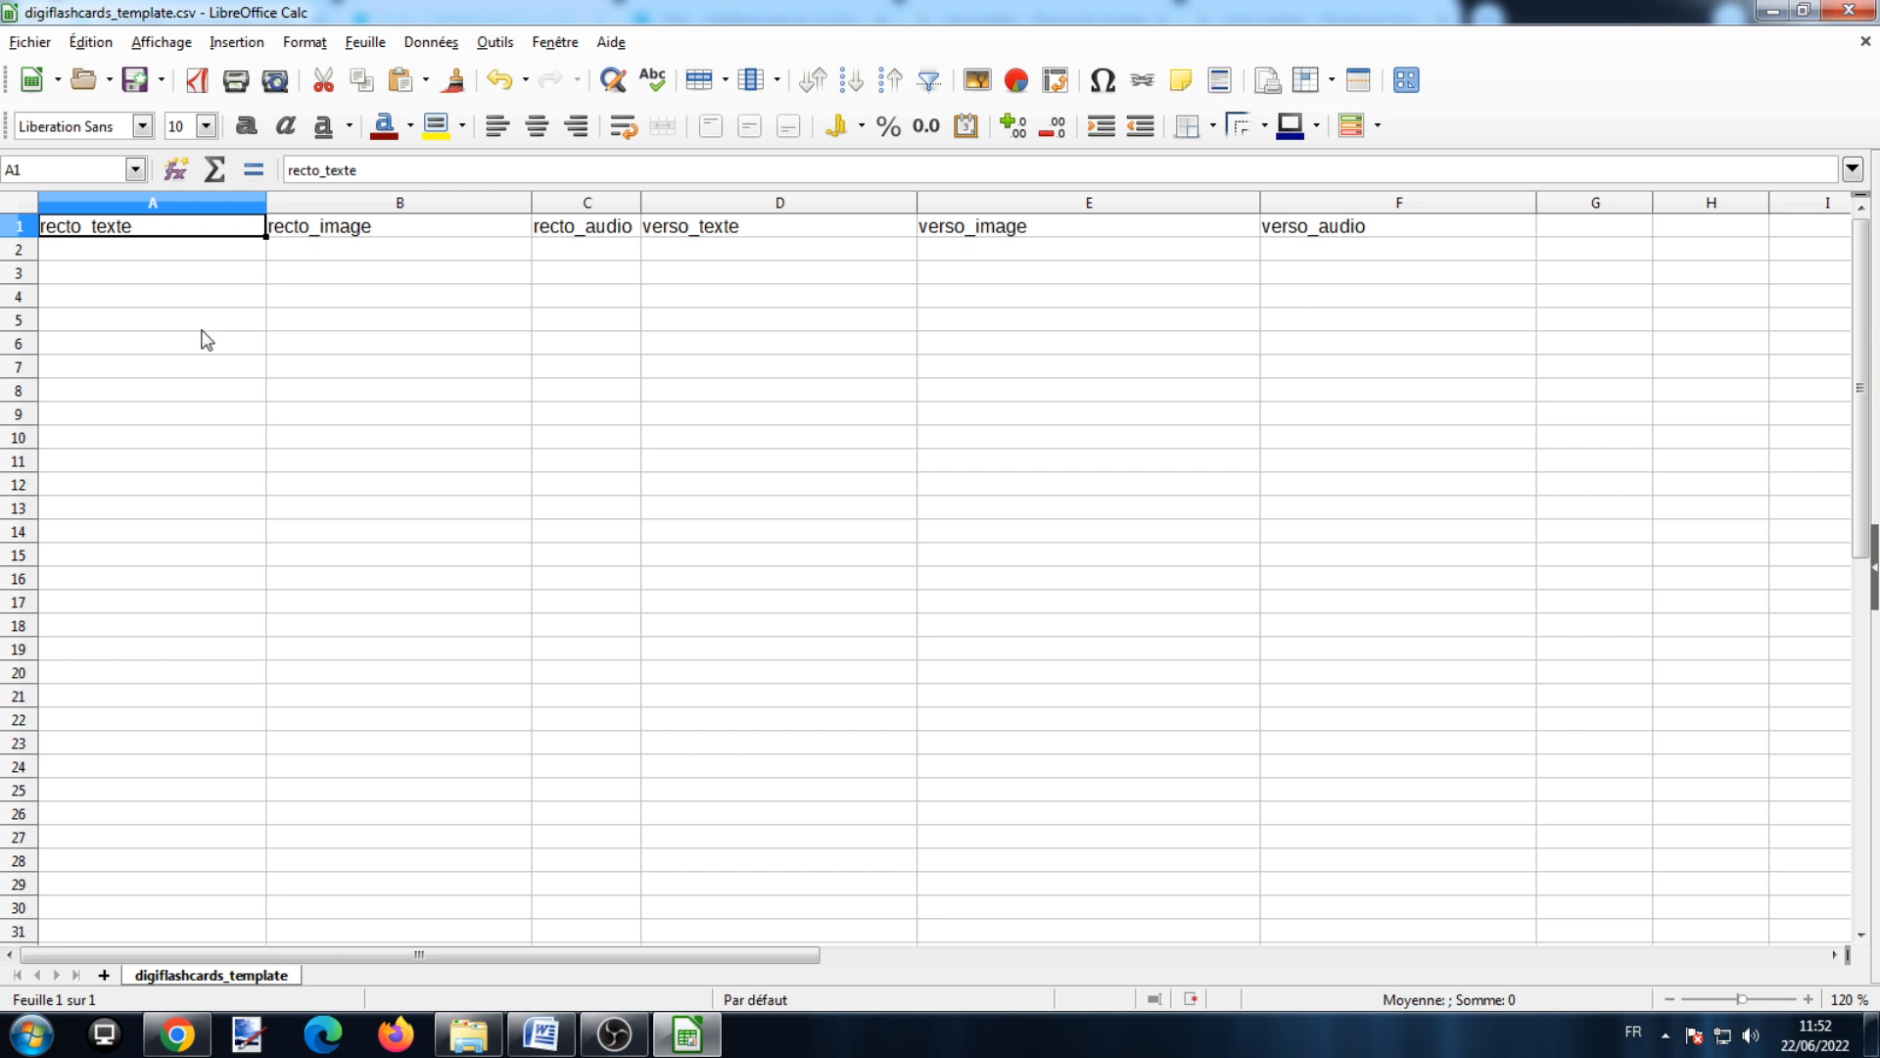
# Step: Enter Chien/Dog in row 2 and Chat/Cat in row 3 of recto_texte and verso_texte
pyautogui.doubleClick(174, 250)
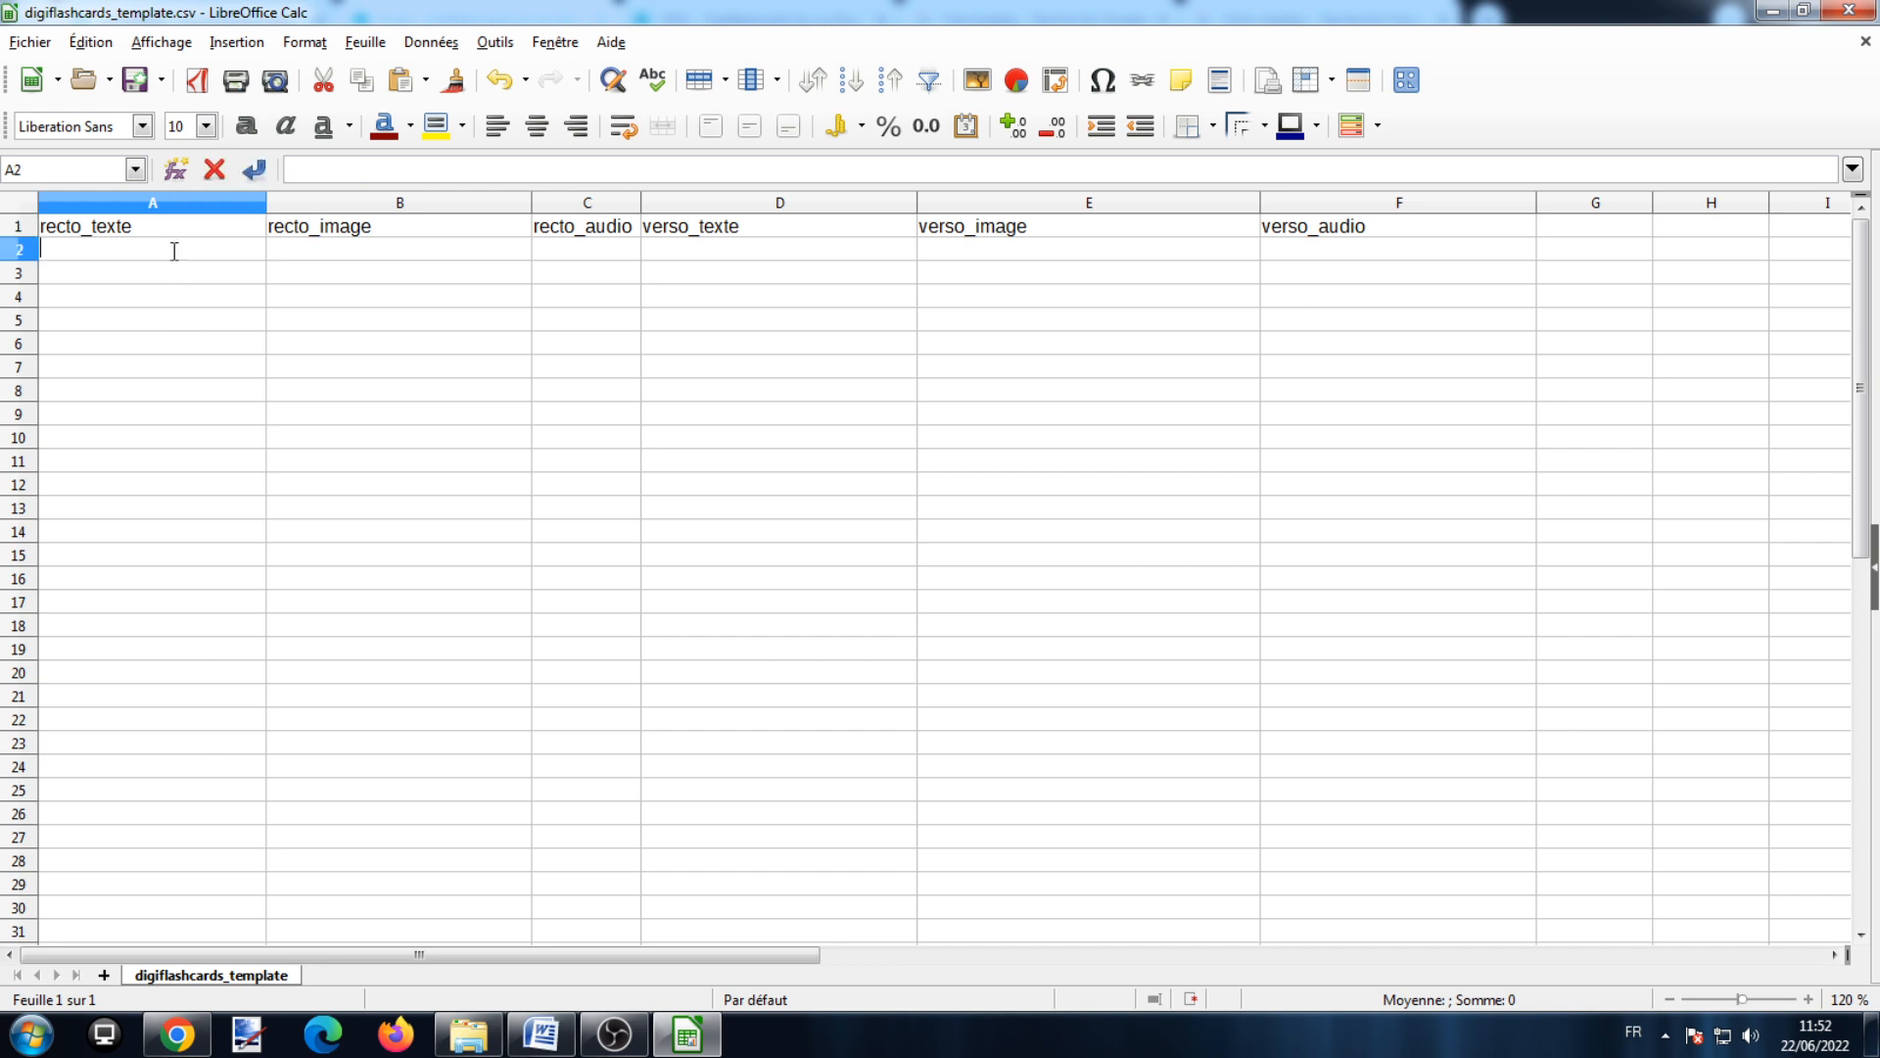
pyautogui.write('Chin')
pyautogui.doubleClick(724, 248)
pyautogui.write('Dog')
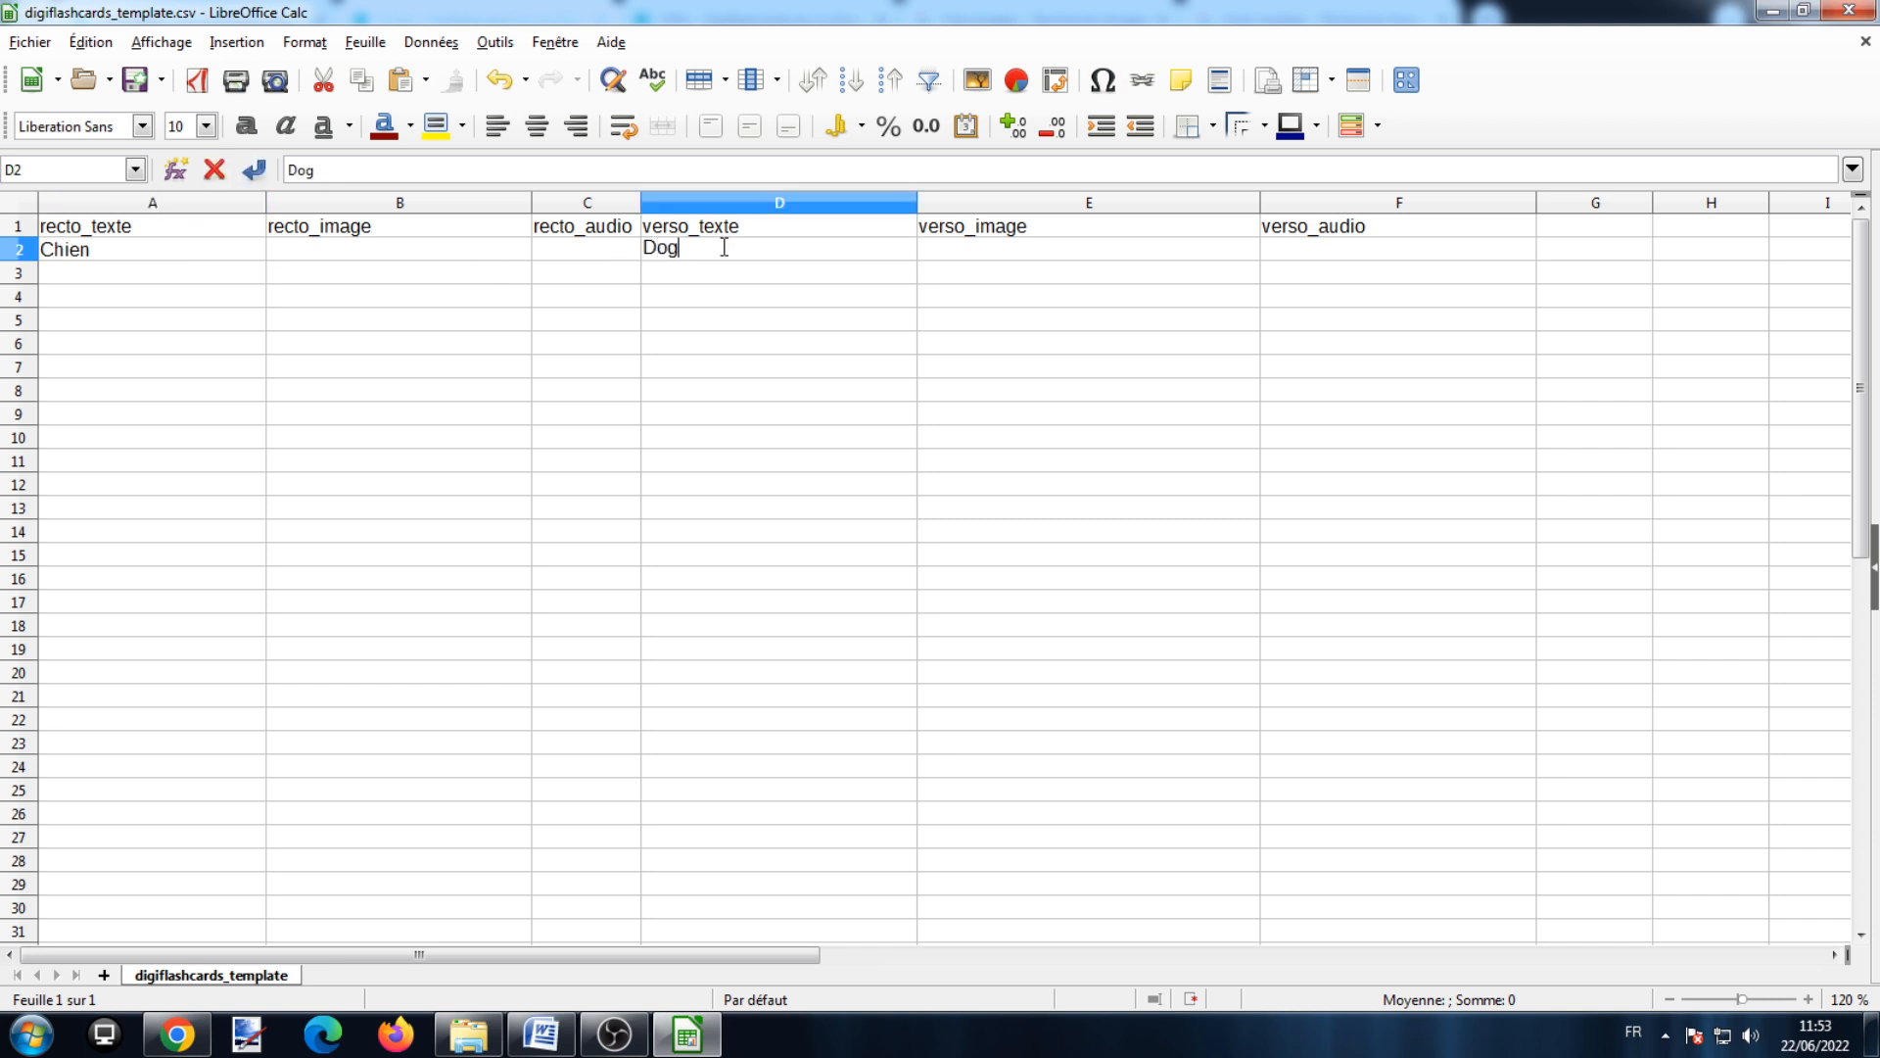
pyautogui.doubleClick(180, 277)
pyautogui.write('Chat')
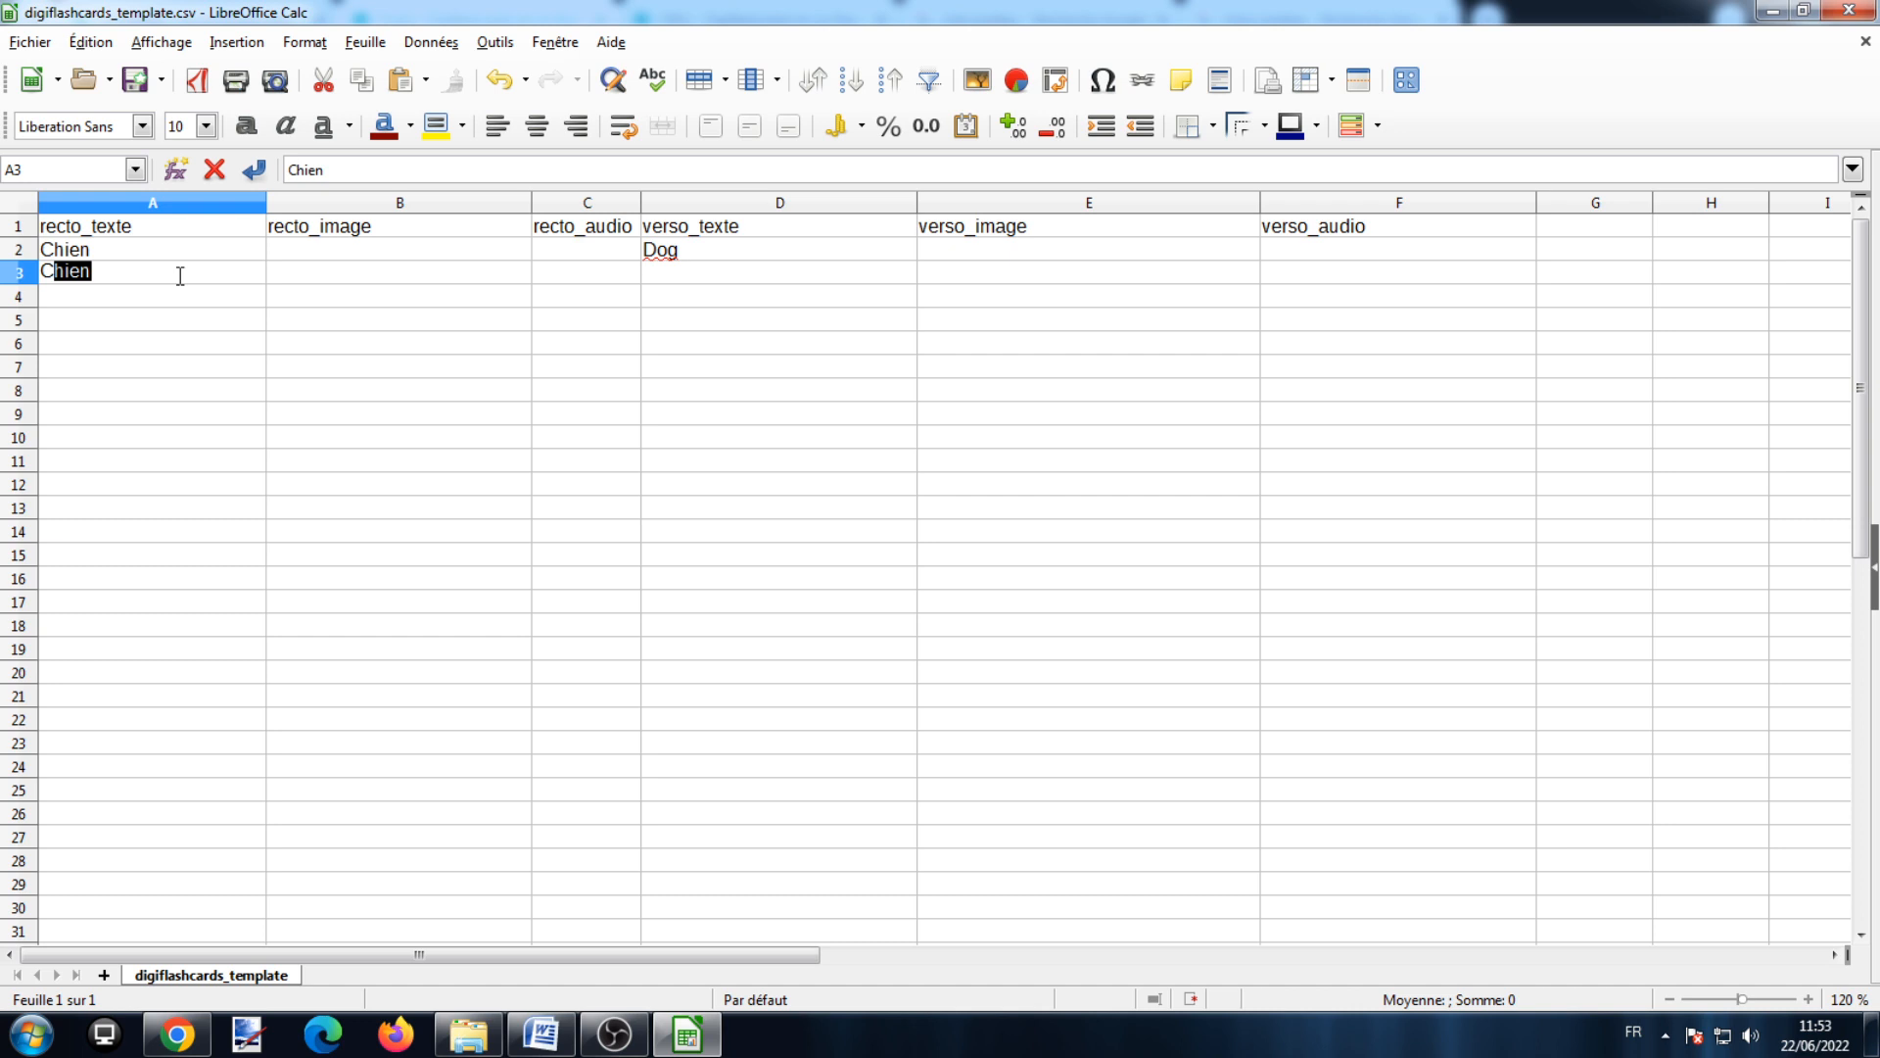
pyautogui.click(669, 276)
pyautogui.write('Cat')
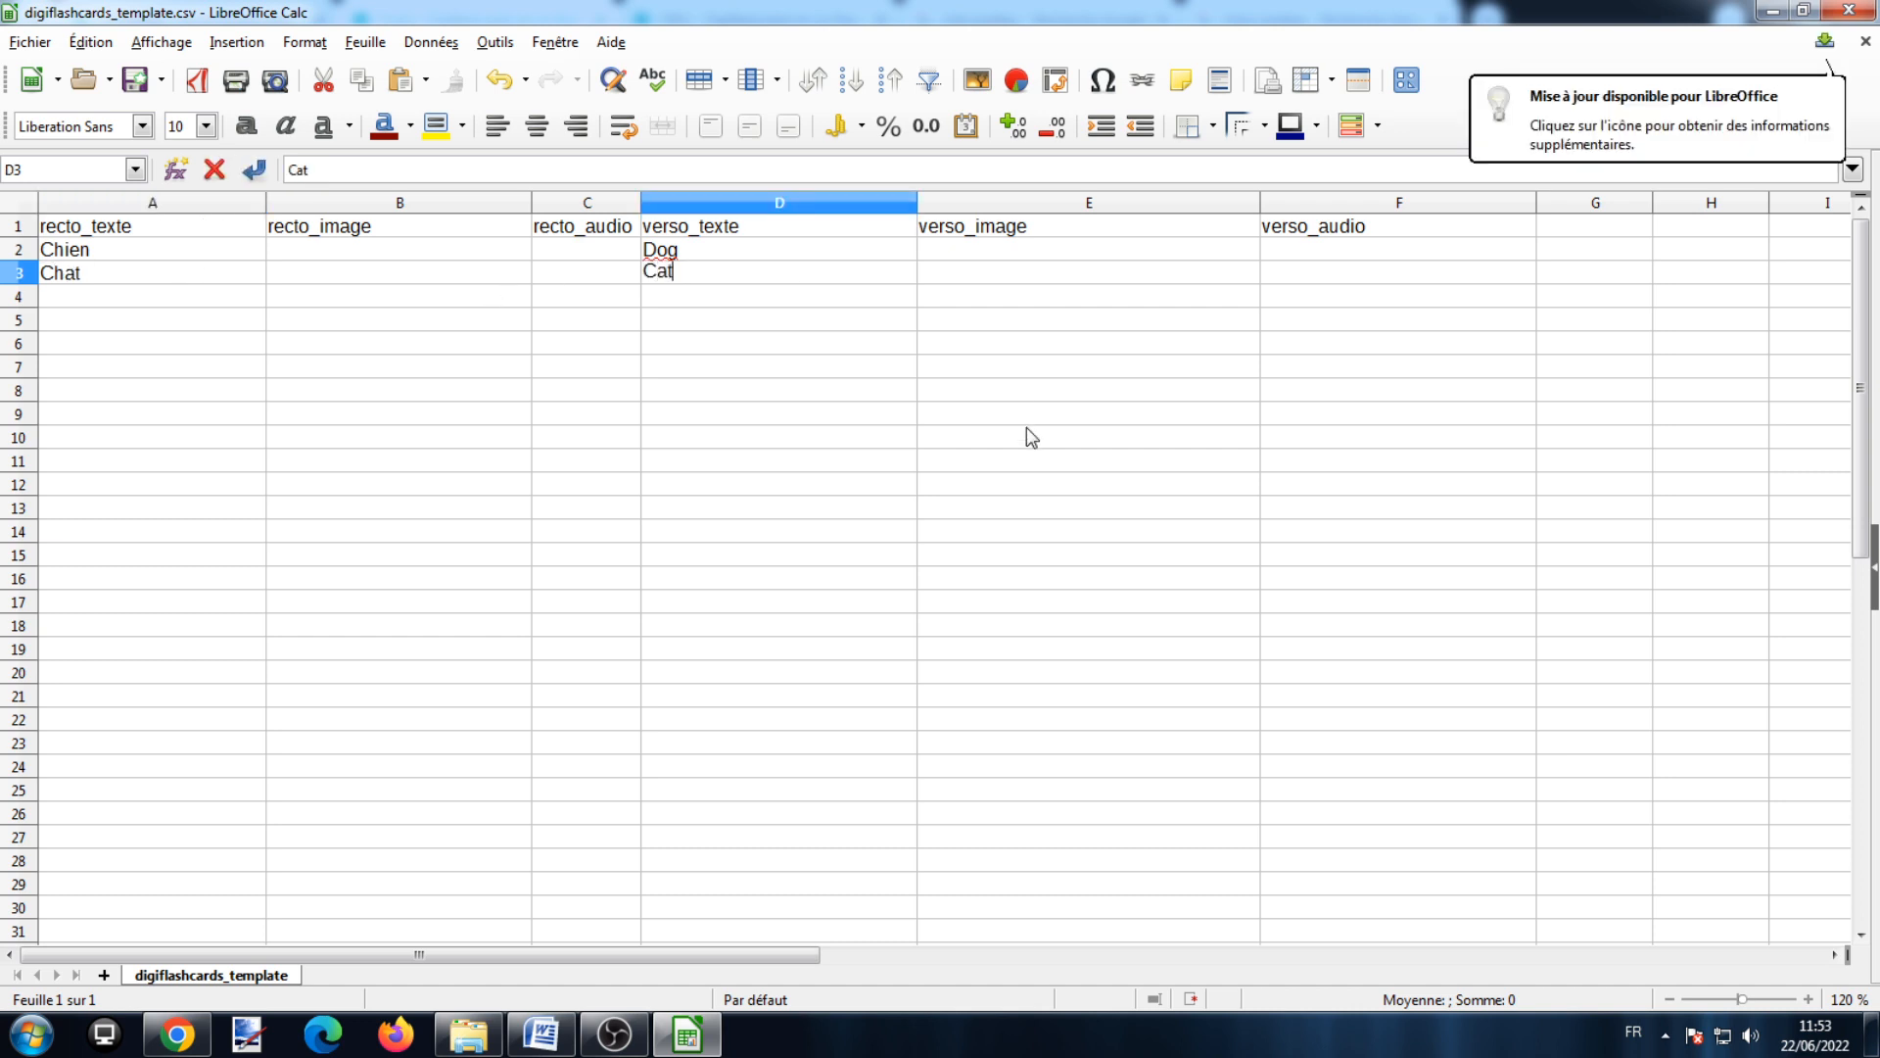
pyautogui.click(1028, 437)
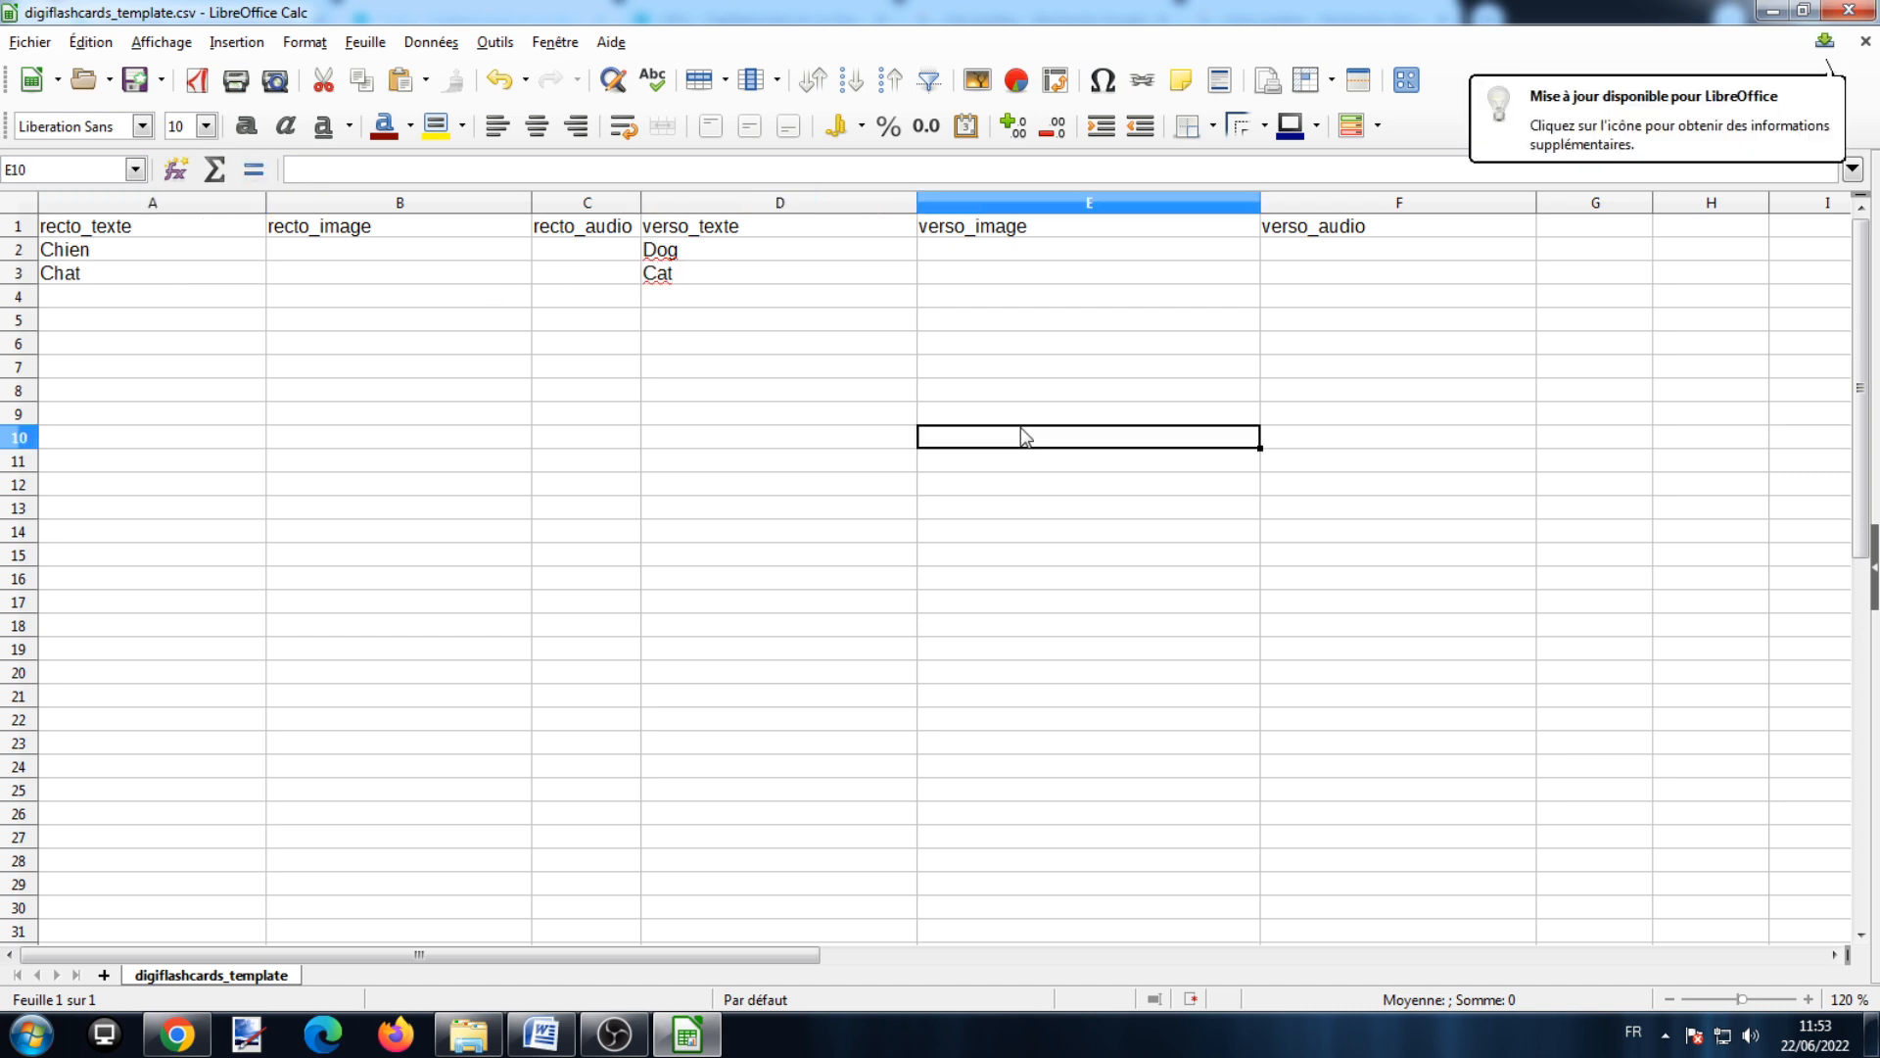
# Step: Select cells in the header row, then return to the Fruits flashcards in Chrome
pyautogui.click(360, 236)
pyautogui.click(602, 241)
pyautogui.click(1302, 227)
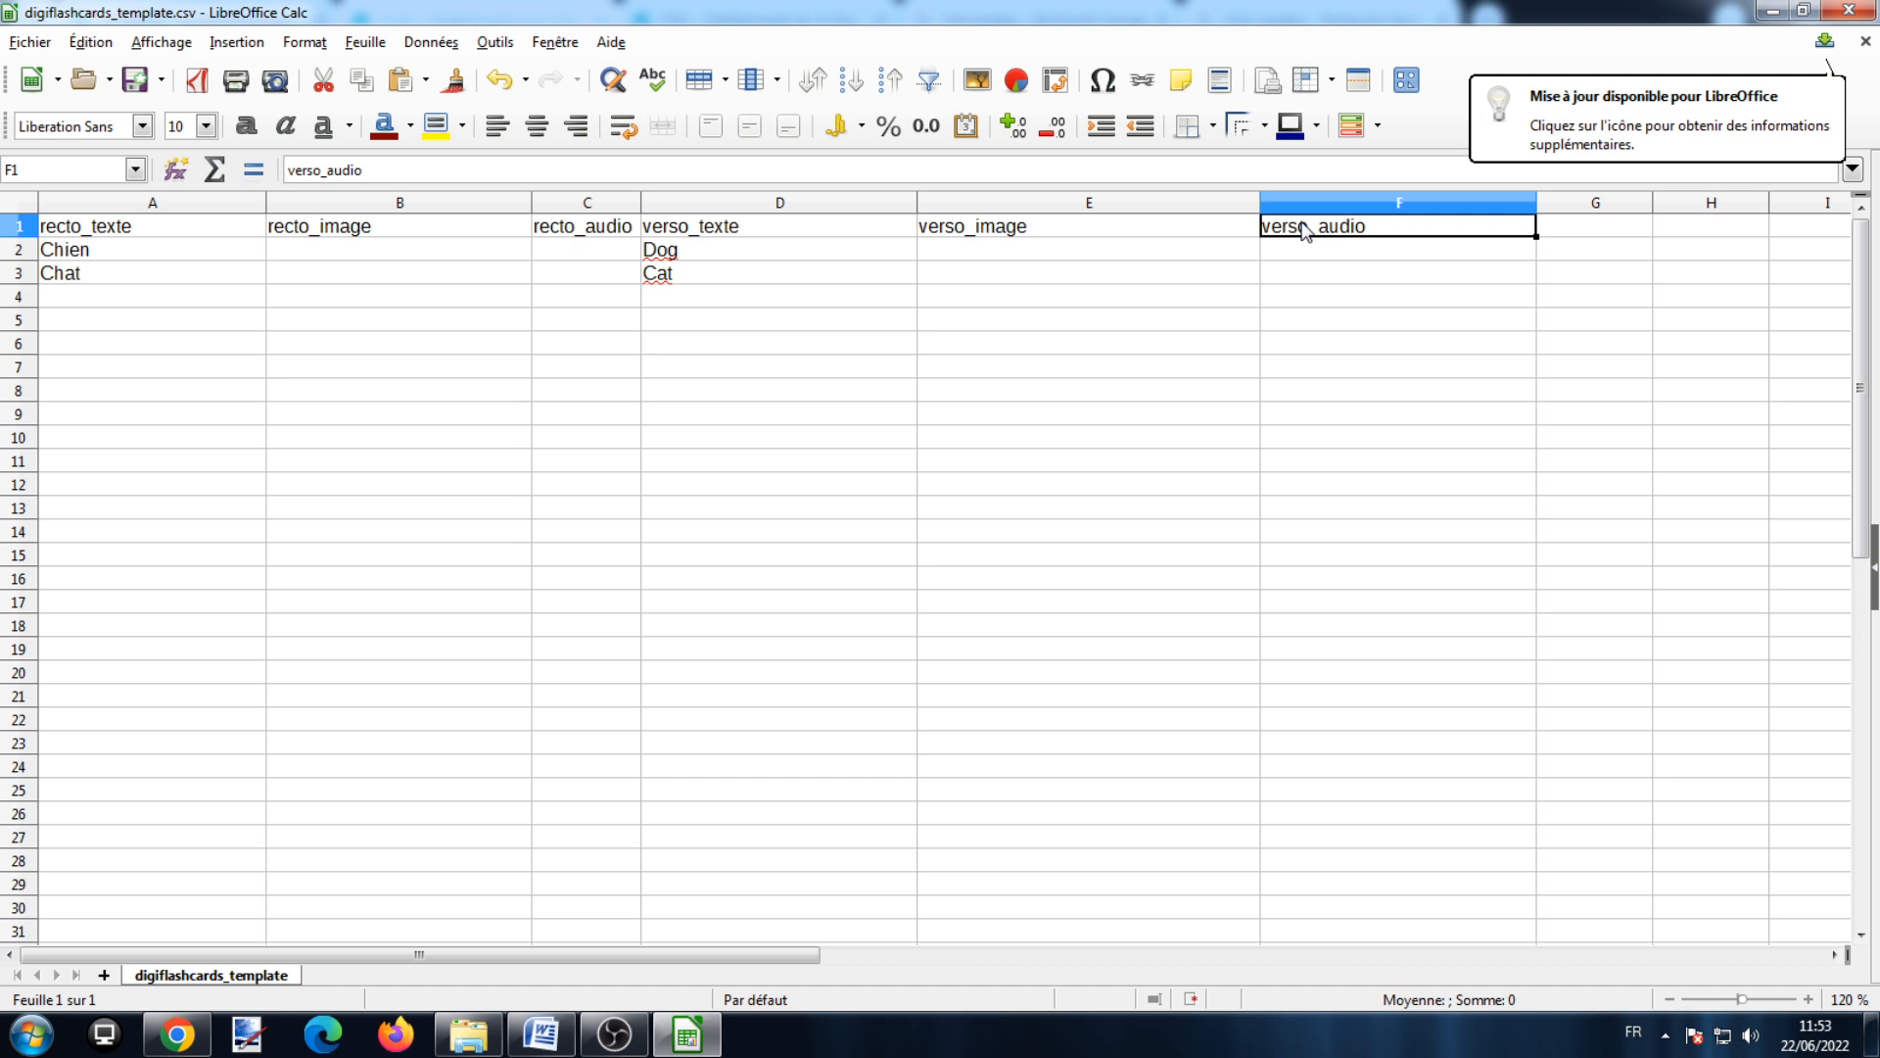
pyautogui.click(176, 1034)
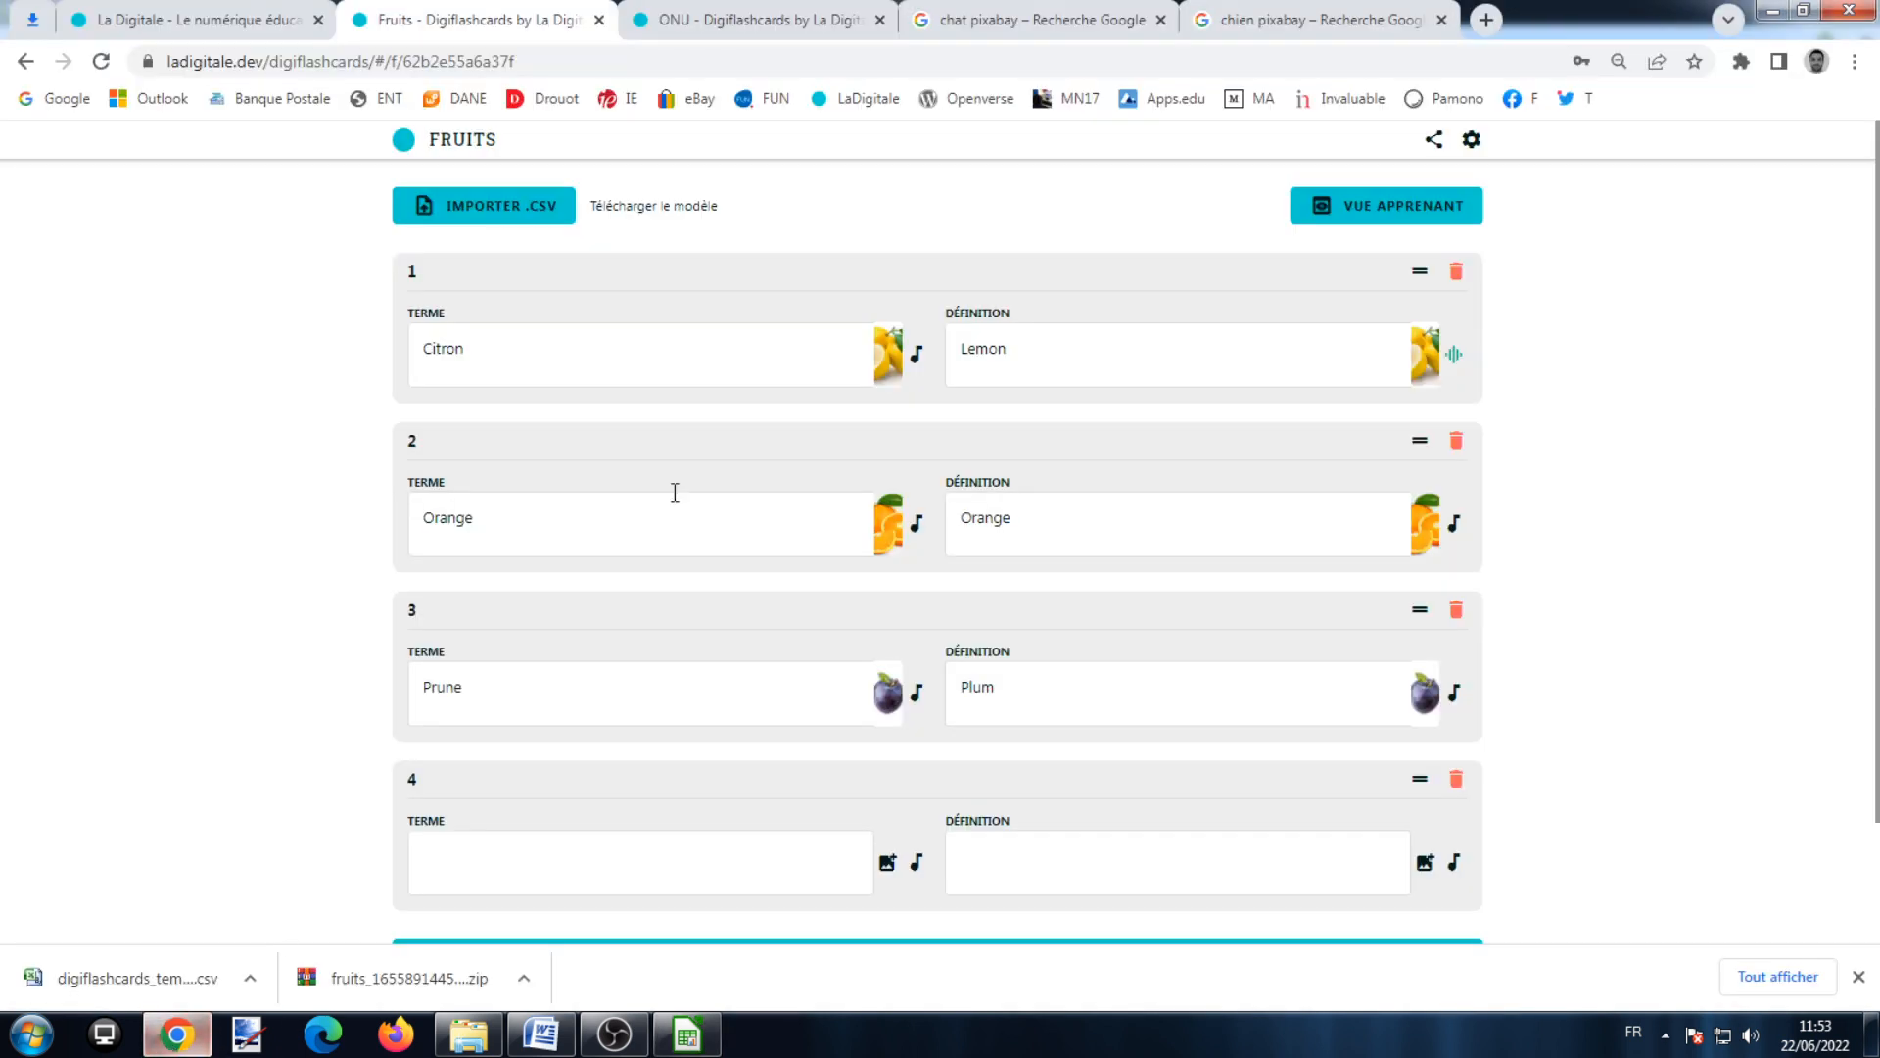
# Step: Copy the Pixabay cat image address and paste it into cells B3 and E3
pyautogui.click(1060, 12)
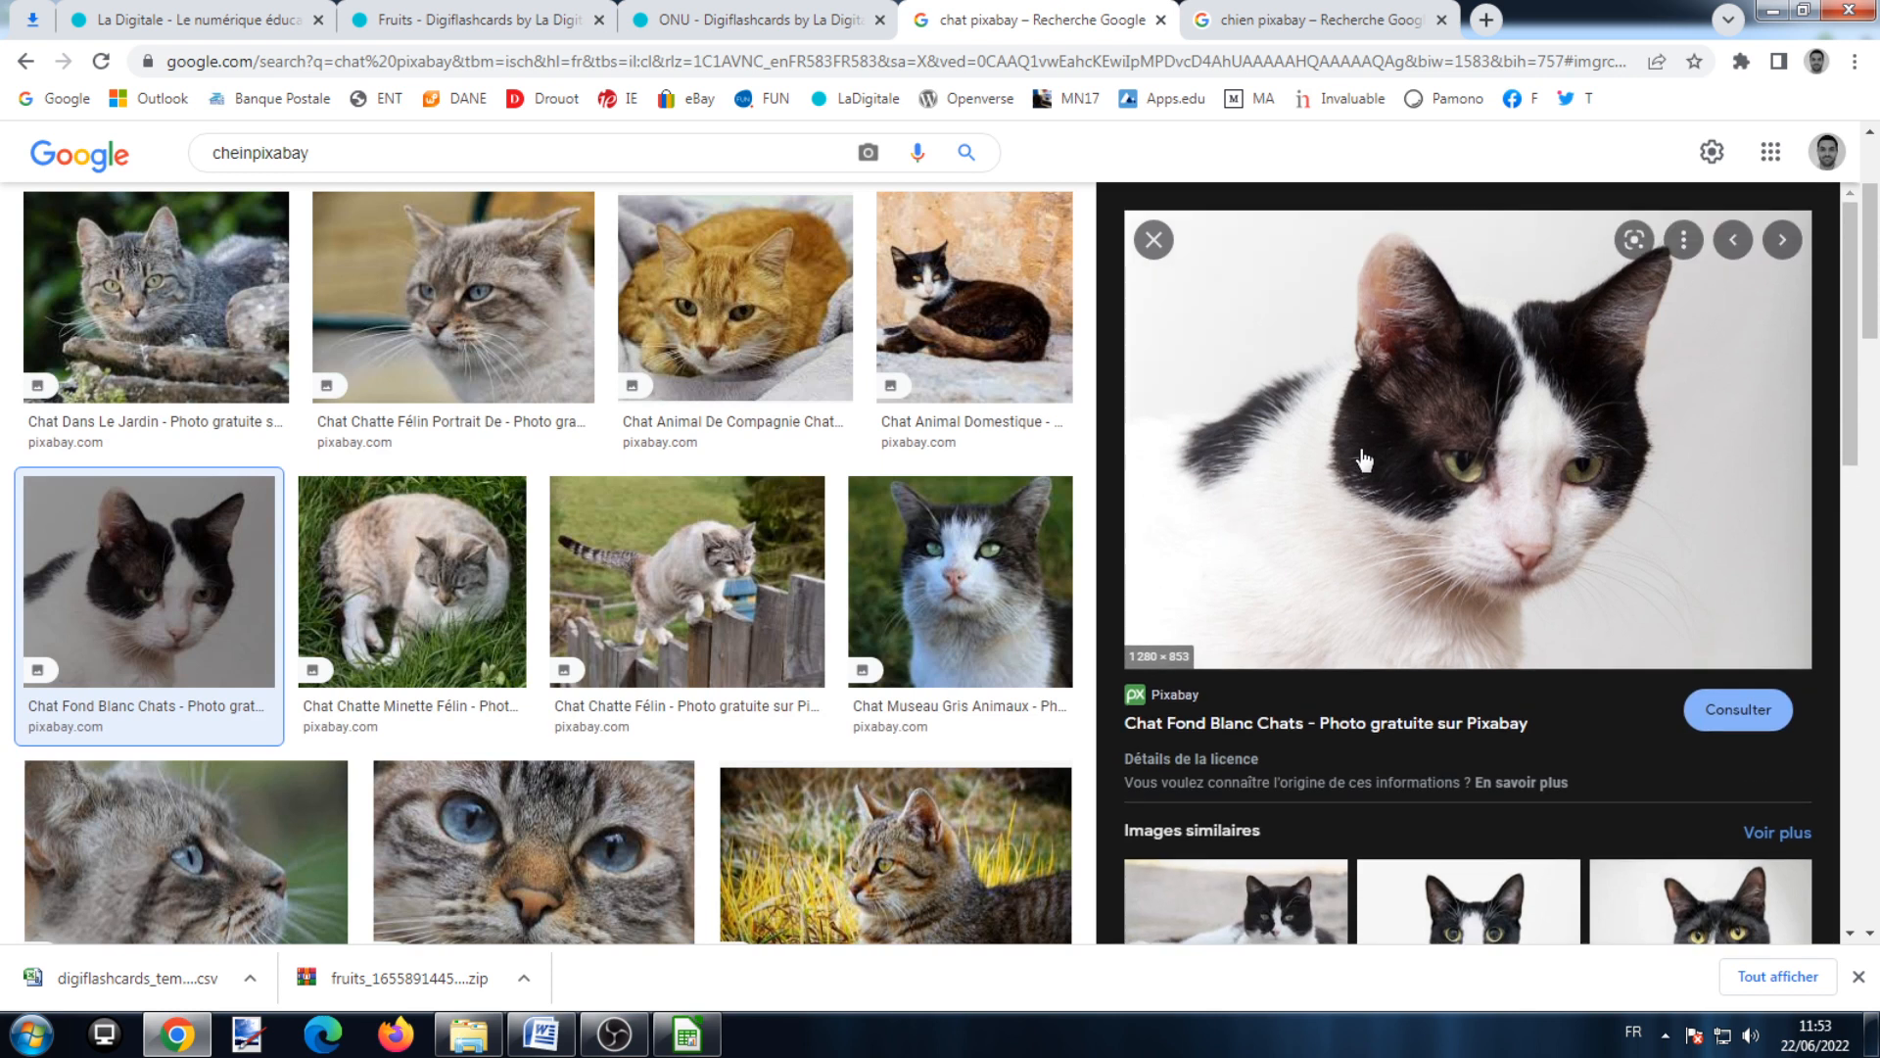
pyautogui.rightClick(1364, 450)
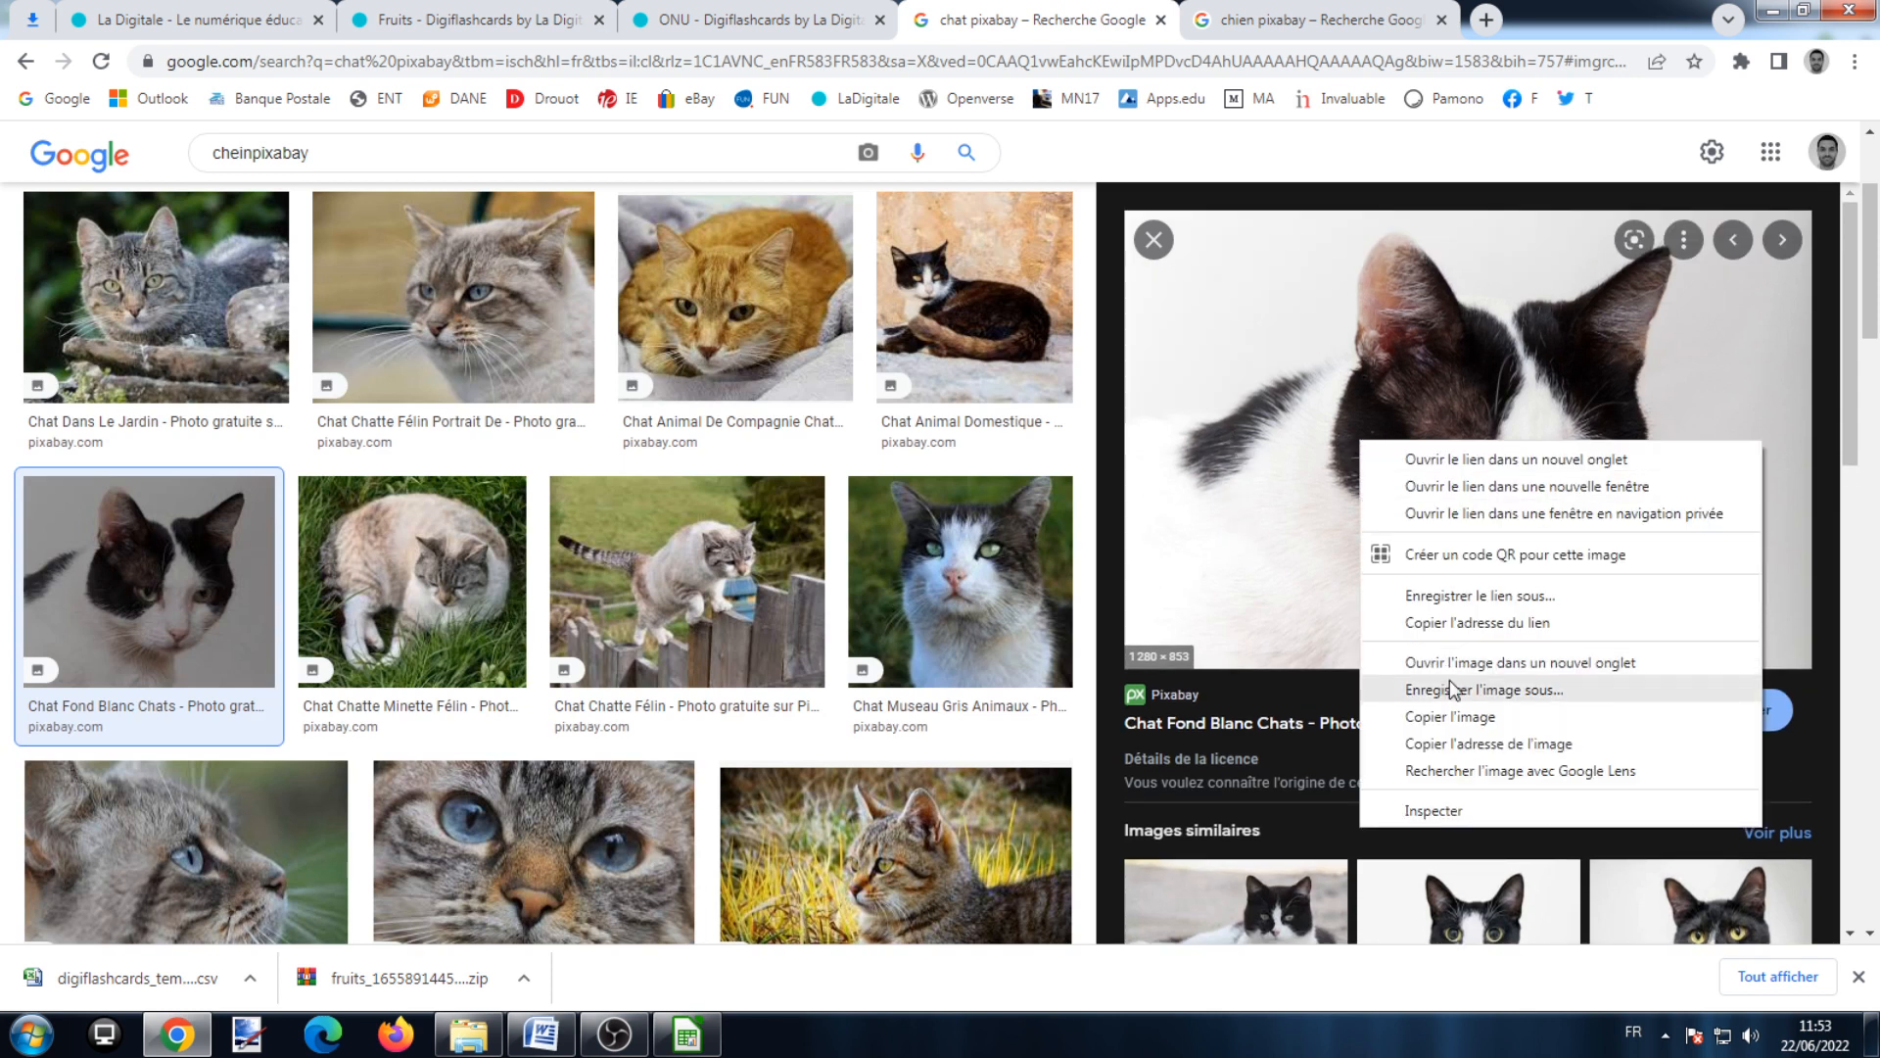
pyautogui.click(1486, 743)
pyautogui.click(687, 1026)
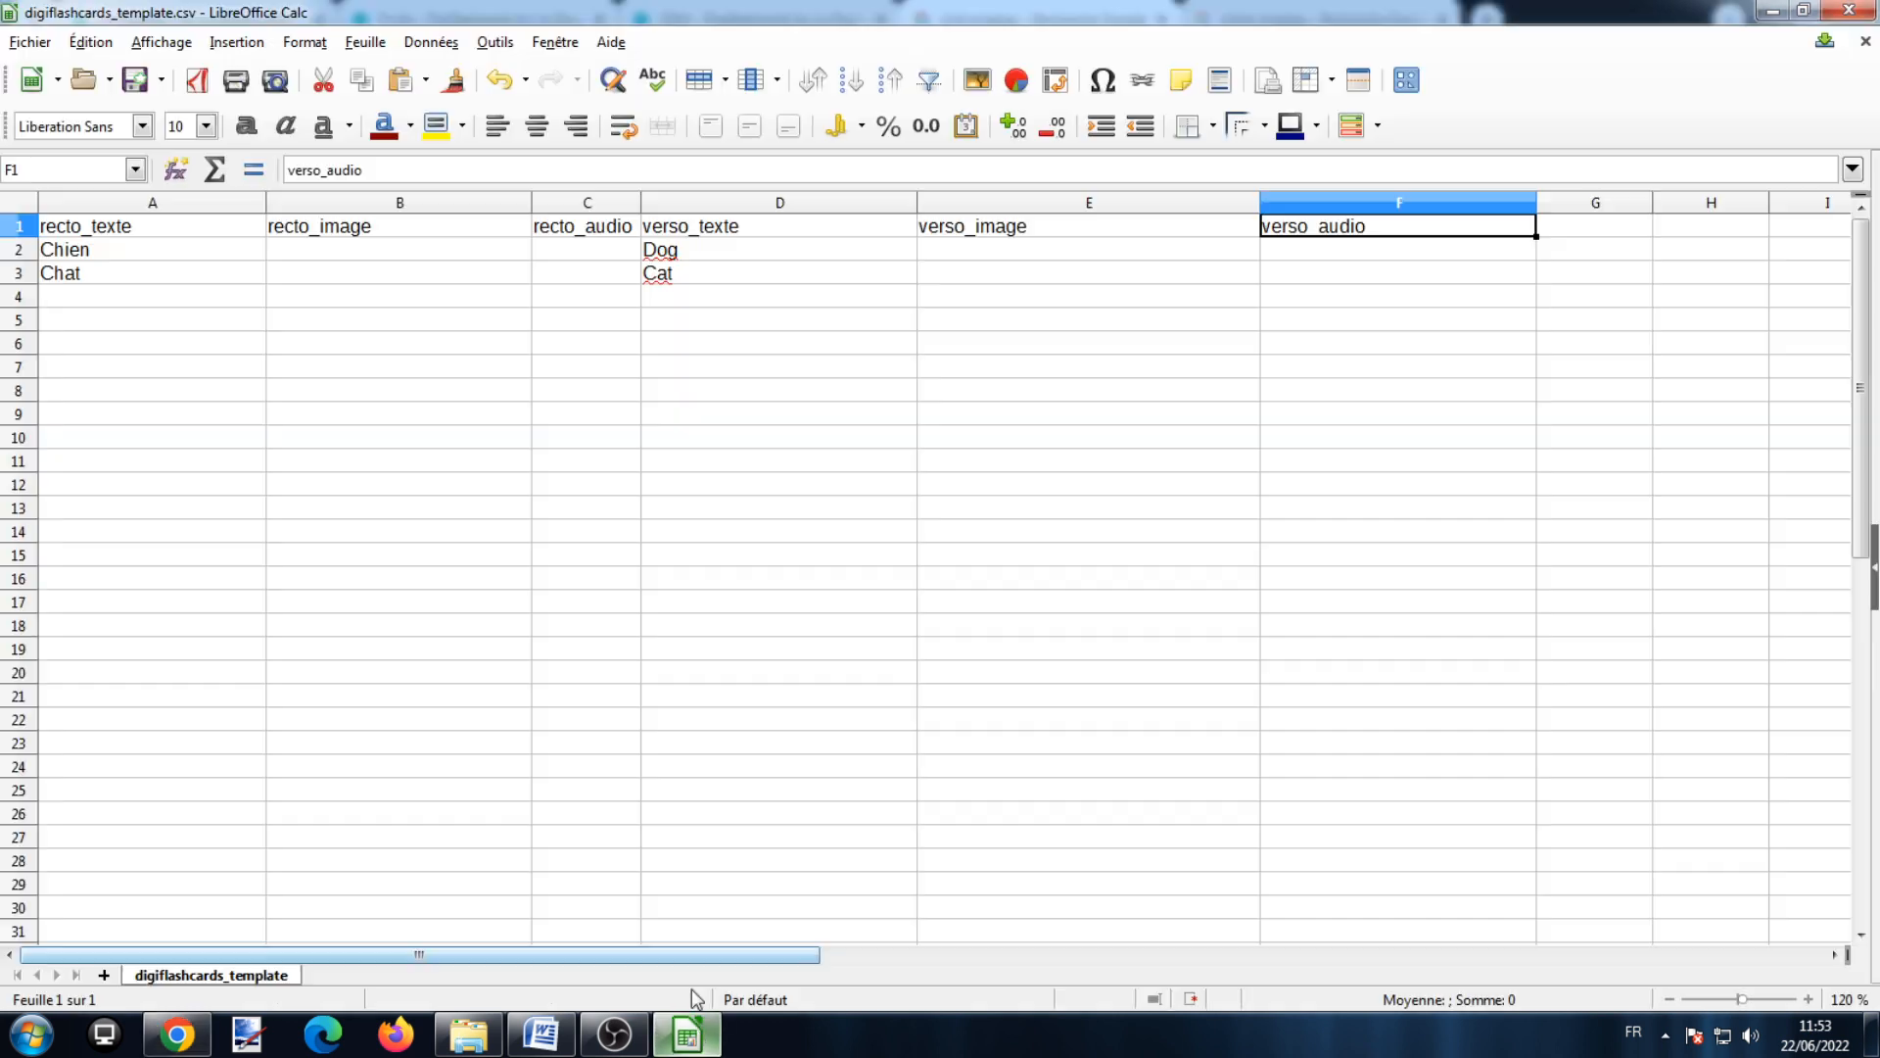
pyautogui.doubleClick(428, 275)
pyautogui.rightClick(428, 278)
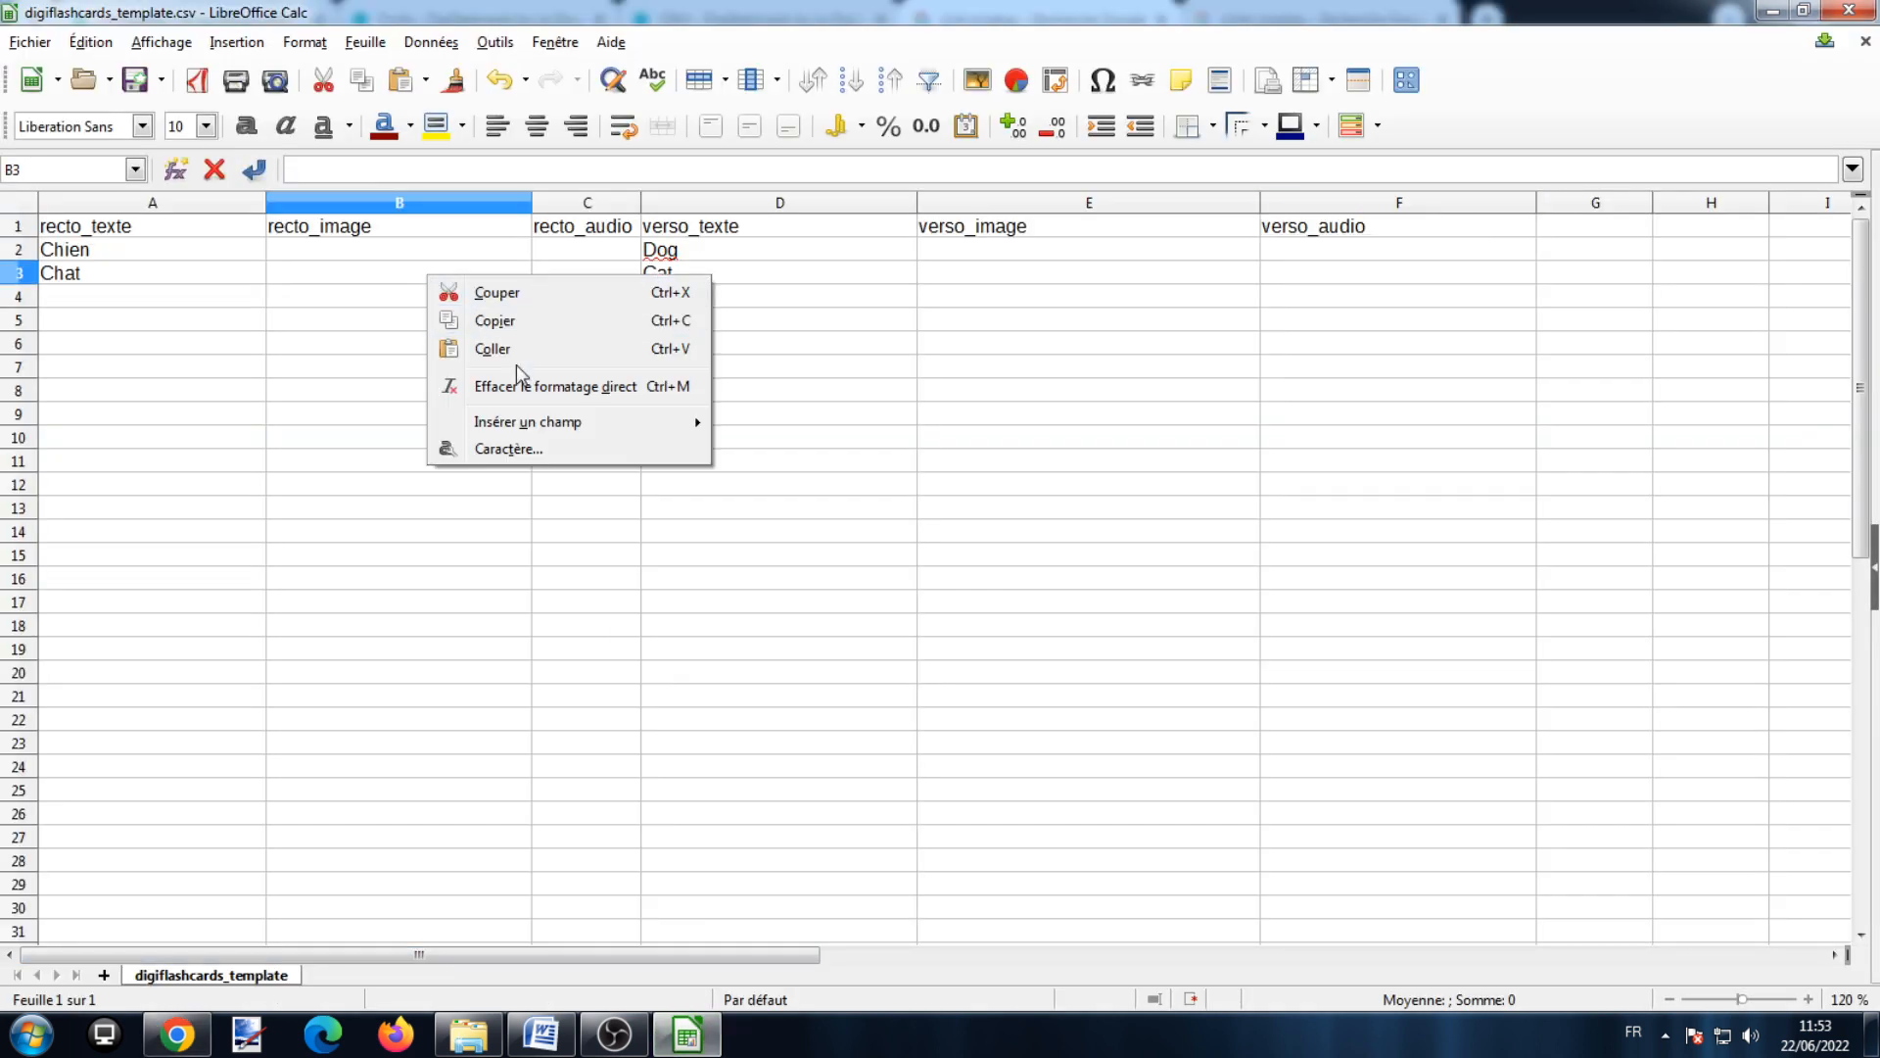
pyautogui.click(515, 353)
pyautogui.click(696, 534)
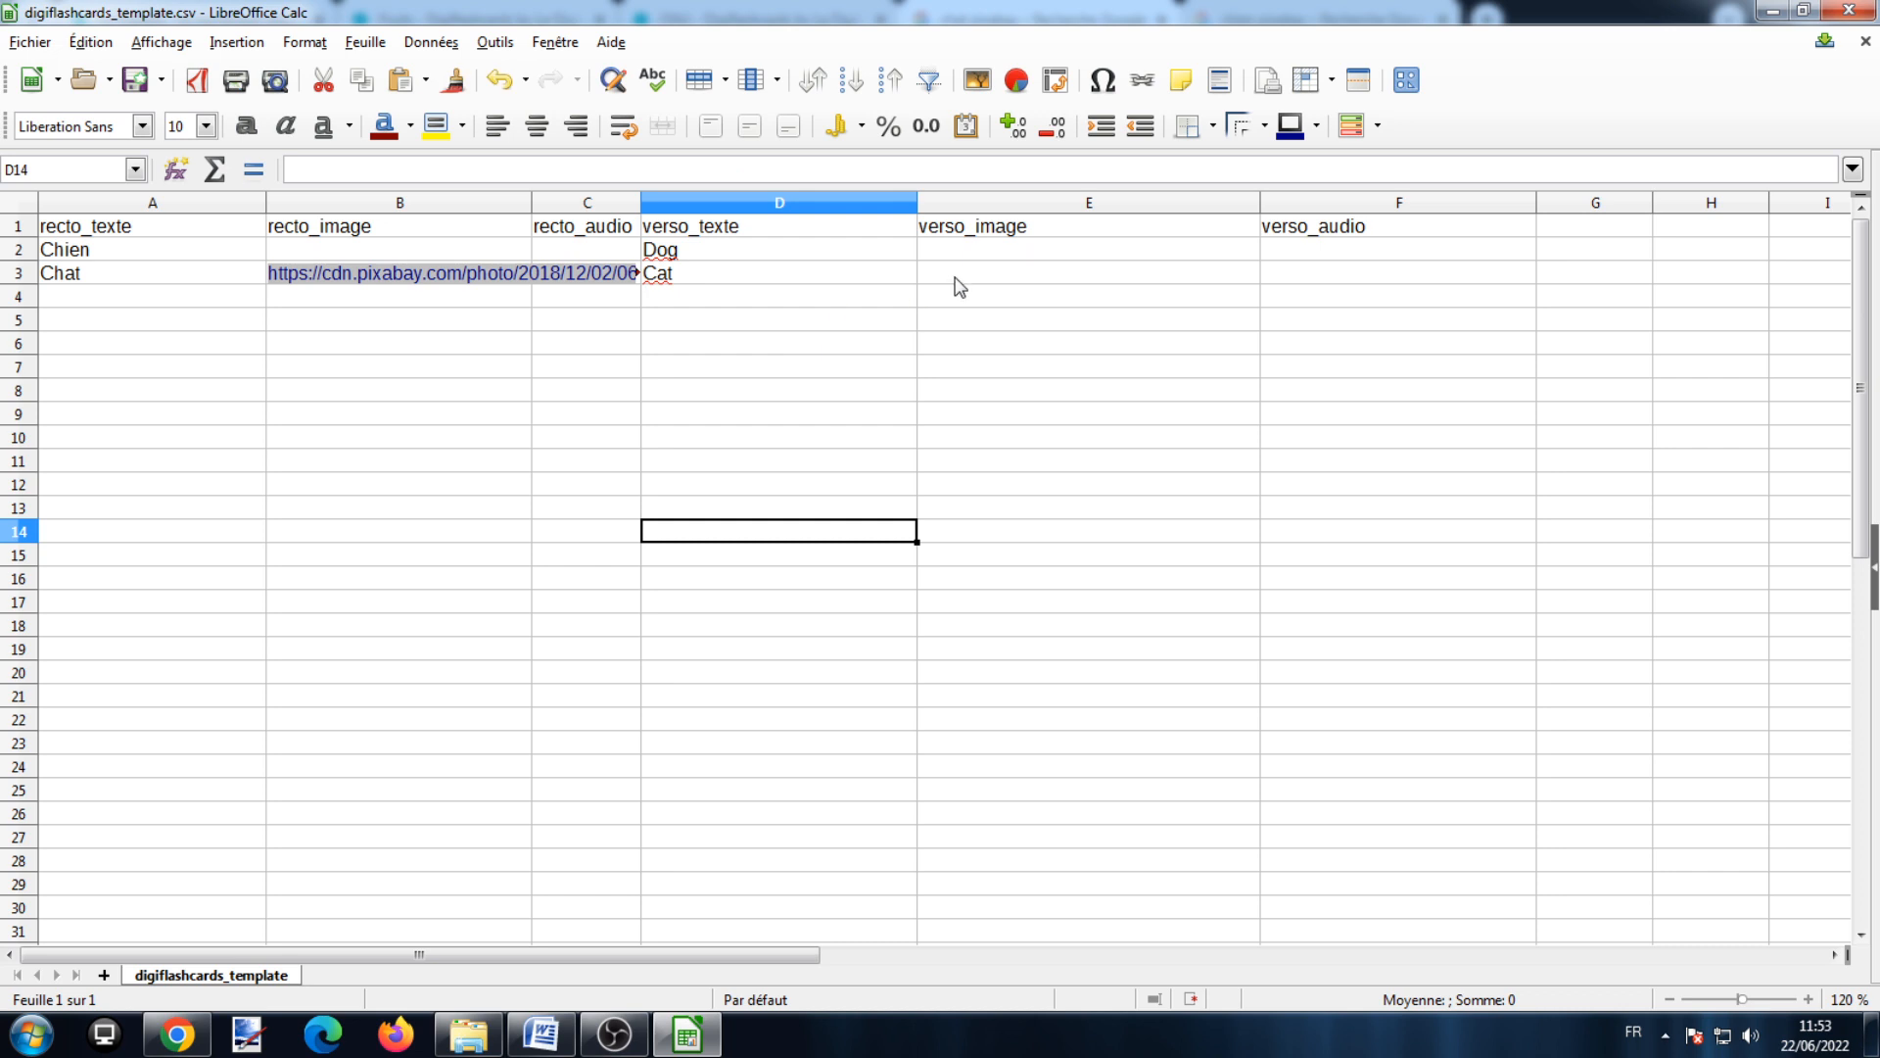
pyautogui.doubleClick(957, 279)
pyautogui.rightClick(957, 279)
pyautogui.click(1009, 340)
pyautogui.click(872, 466)
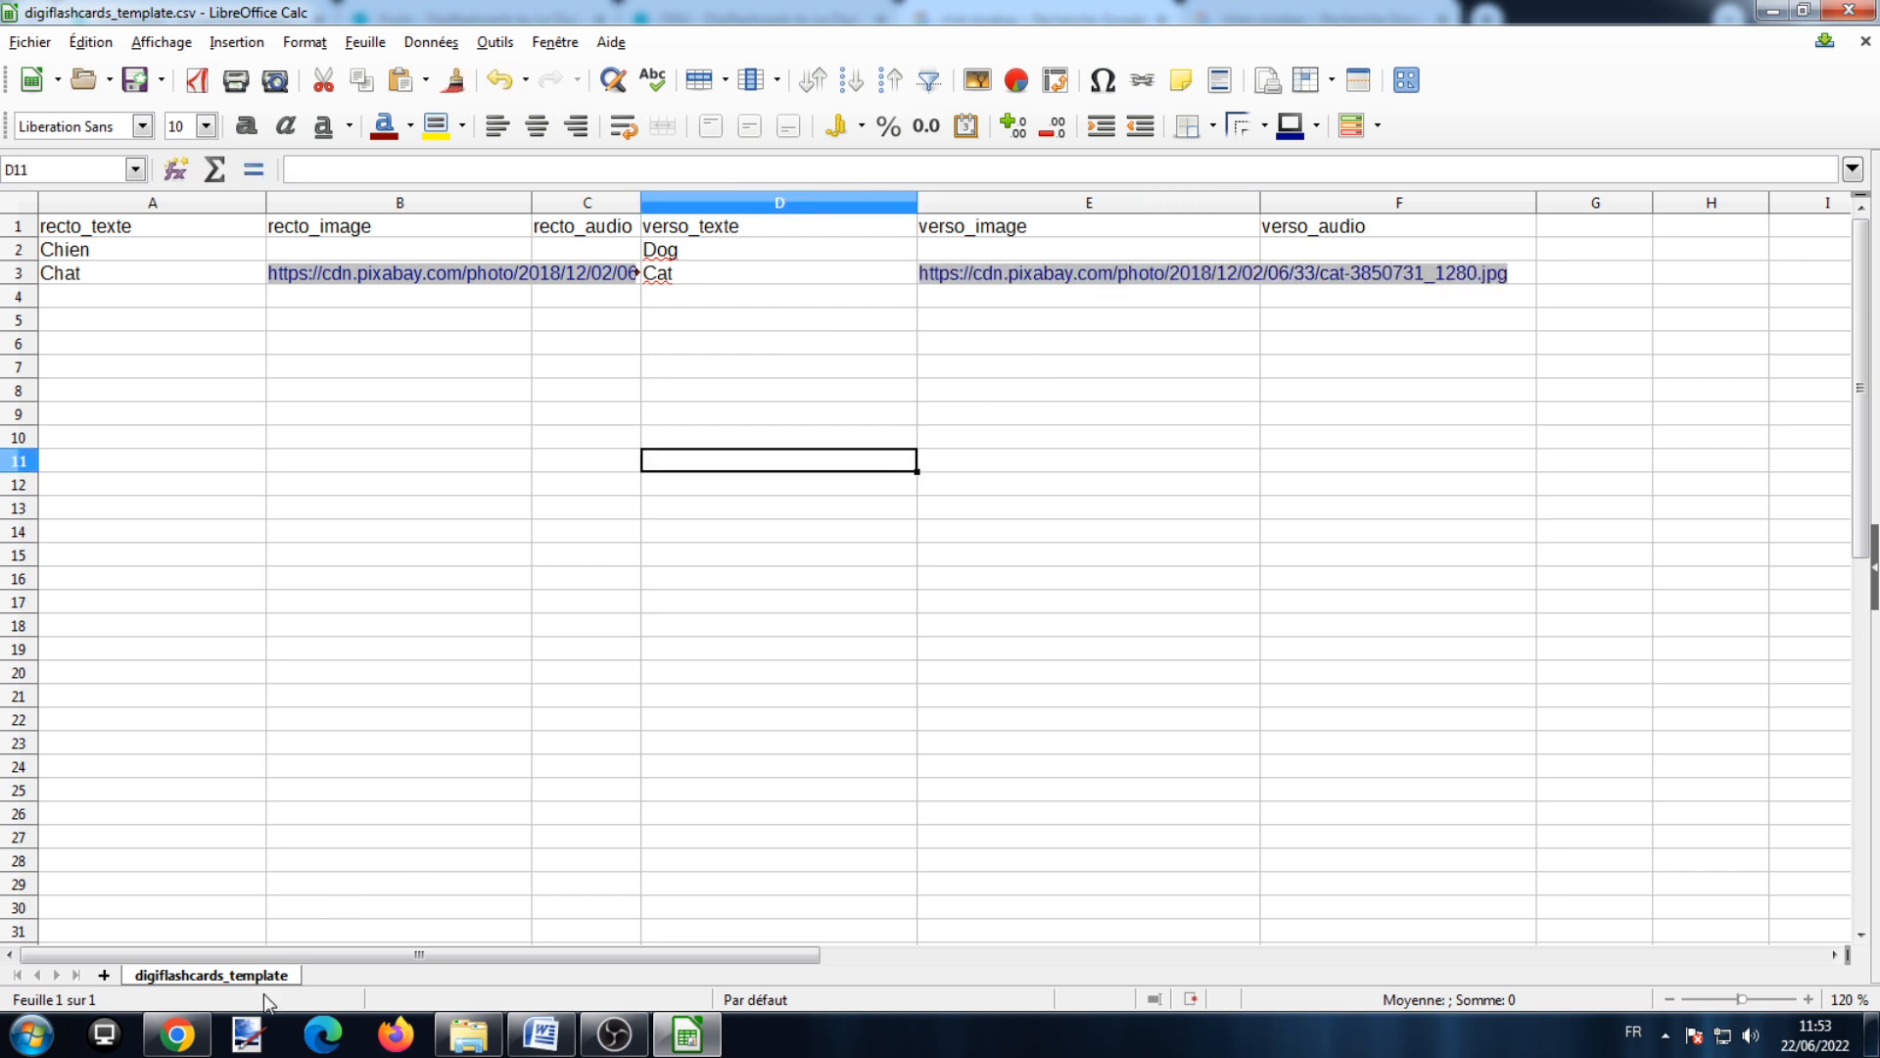
# Step: Copy the Pixabay dog image address and paste it into cells B2 and E2
pyautogui.click(177, 1034)
pyautogui.click(1312, 20)
pyautogui.rightClick(1385, 417)
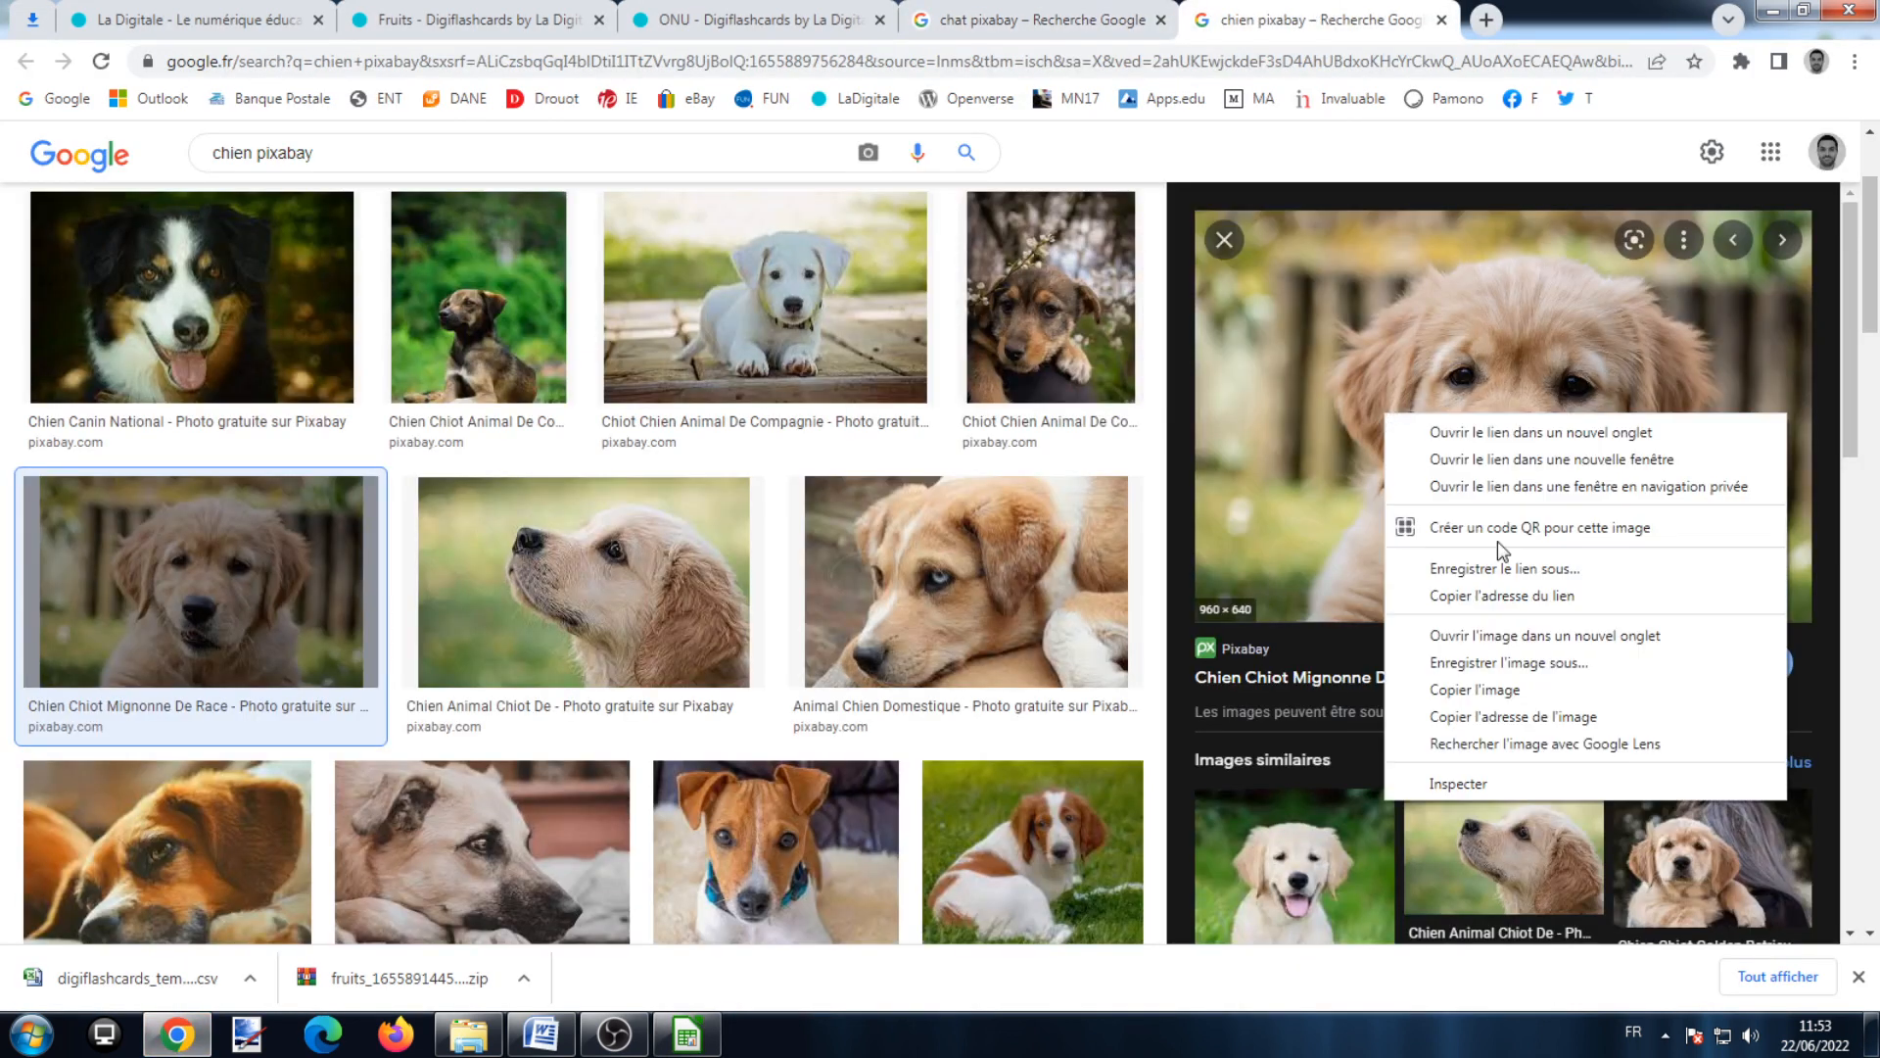
pyautogui.click(1534, 718)
pyautogui.click(687, 1034)
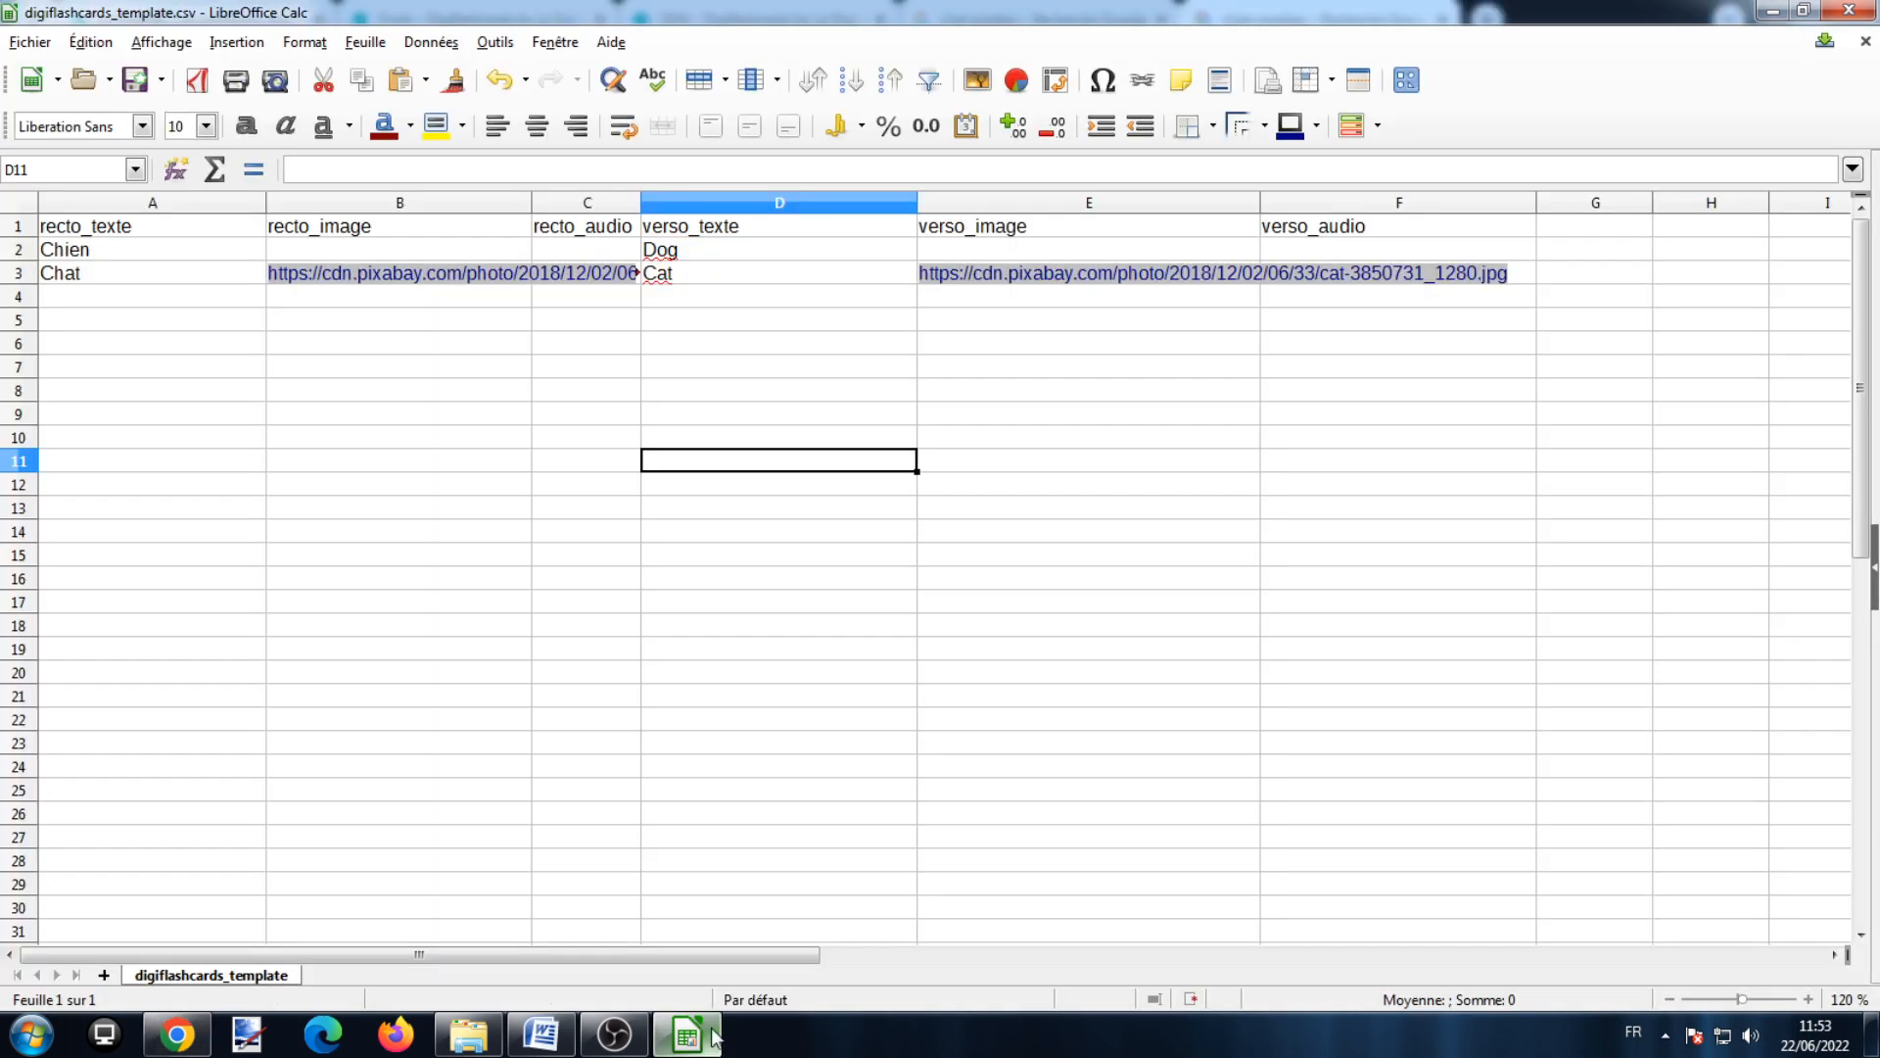
pyautogui.click(490, 261)
pyautogui.doubleClick(487, 263)
pyautogui.rightClick(487, 262)
pyautogui.click(509, 326)
pyautogui.click(965, 258)
pyautogui.doubleClick(964, 258)
pyautogui.rightClick(964, 258)
pyautogui.click(1024, 322)
pyautogui.click(861, 490)
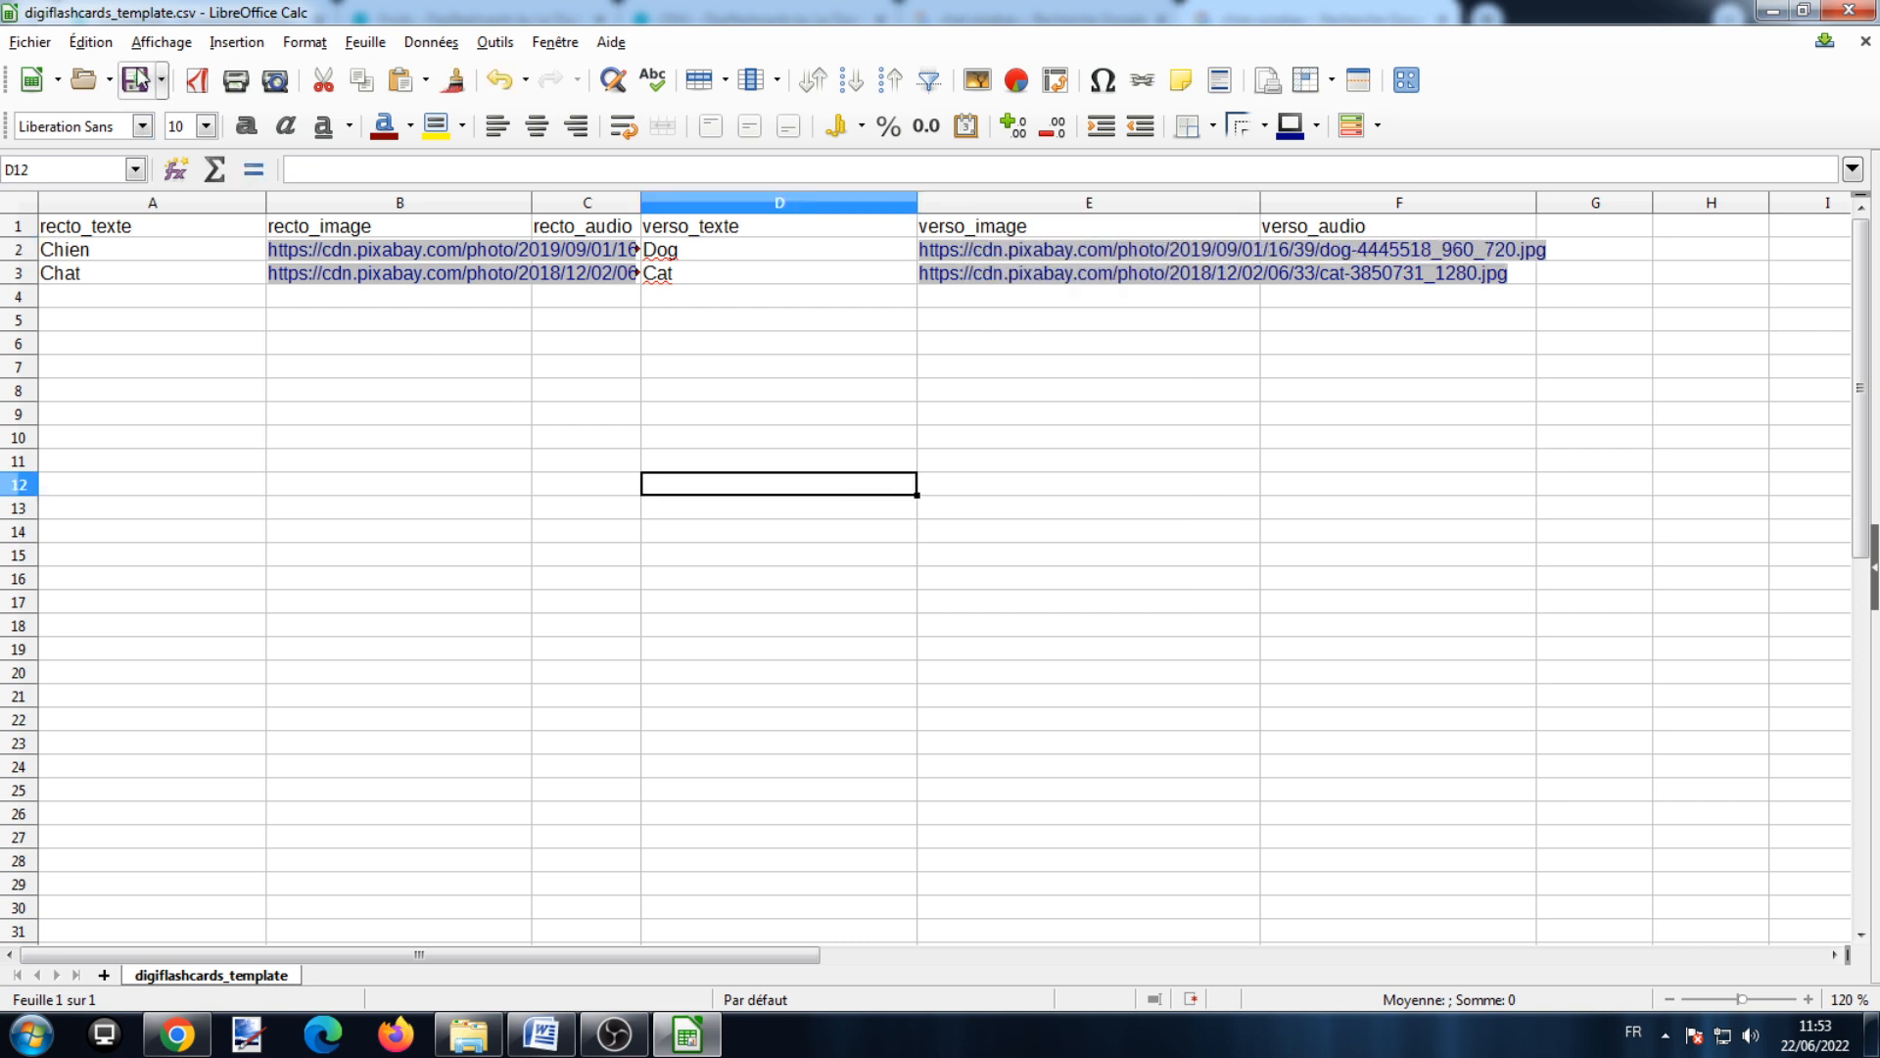
# Step: Save the template keeping Text CSV format and close Calc
pyautogui.click(136, 80)
pyautogui.click(1014, 606)
pyautogui.click(1849, 10)
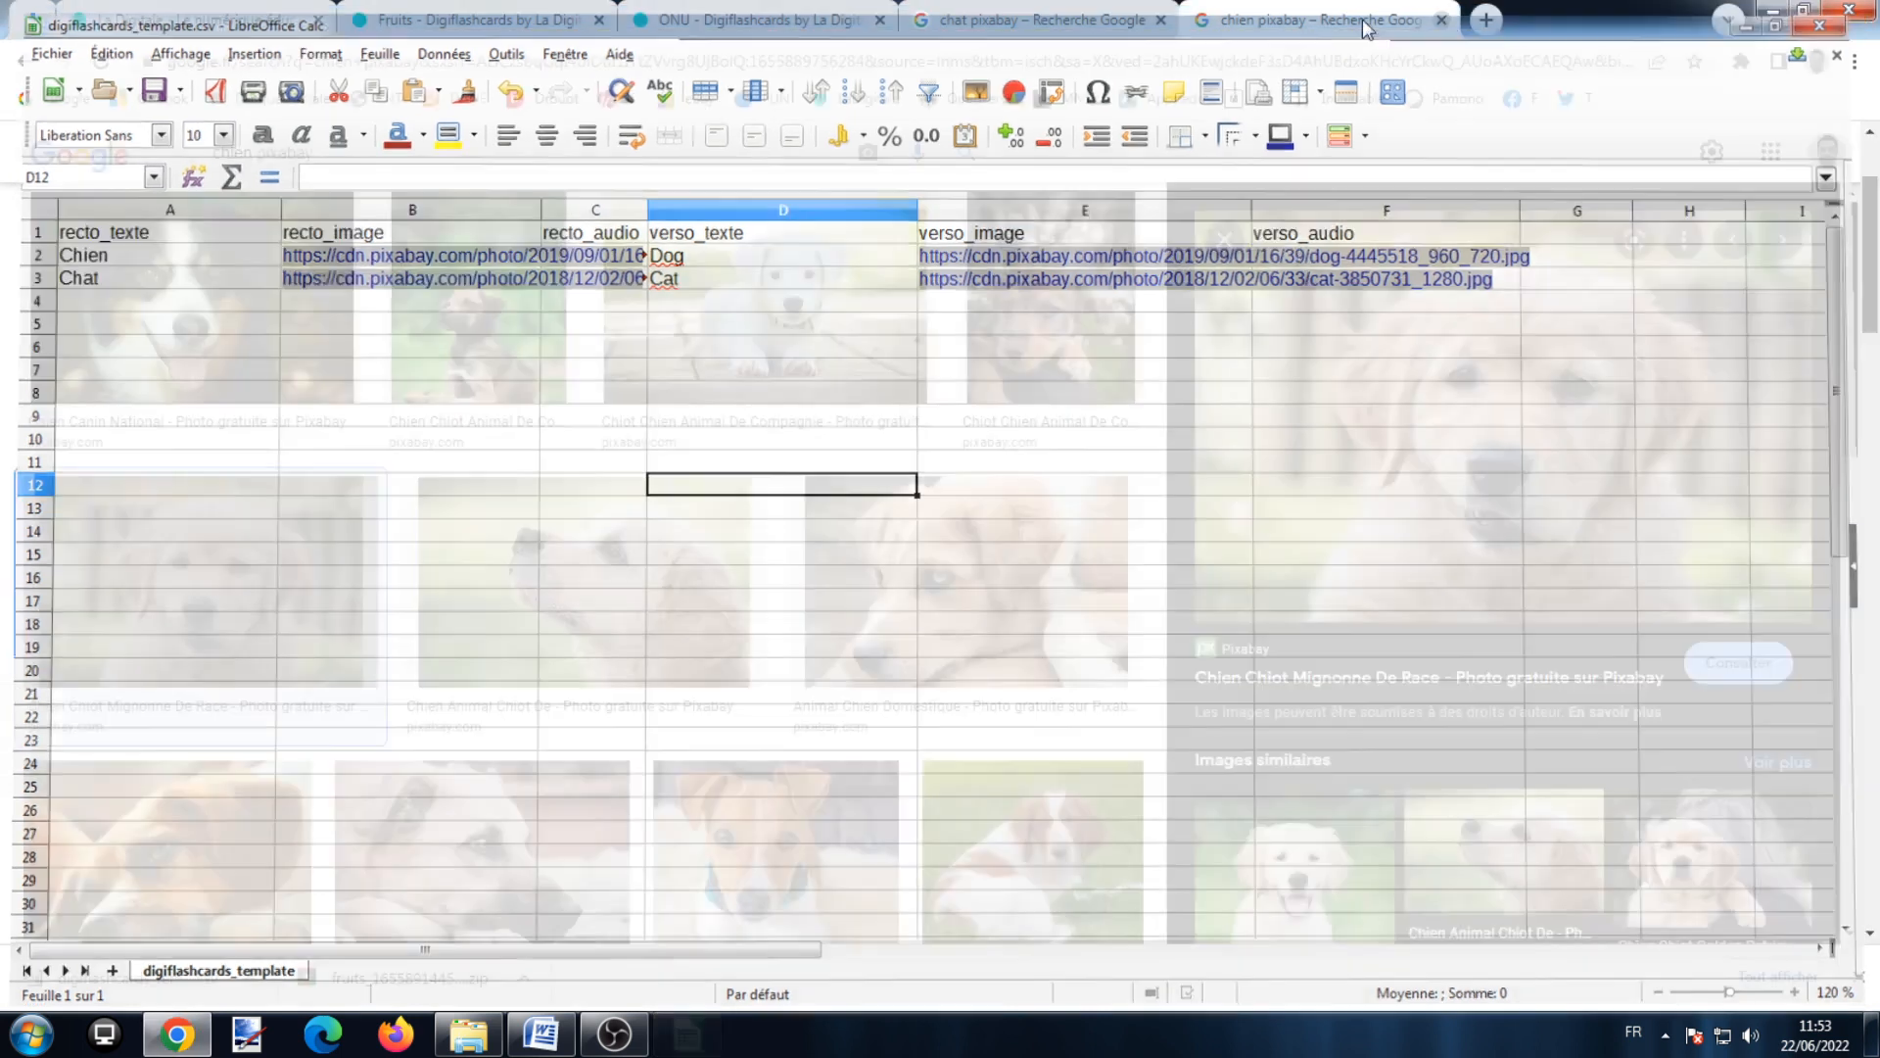
# Step: Import digiflashcards_template.csv into Fruits and check the new Chien and Chat cards
pyautogui.click(470, 20)
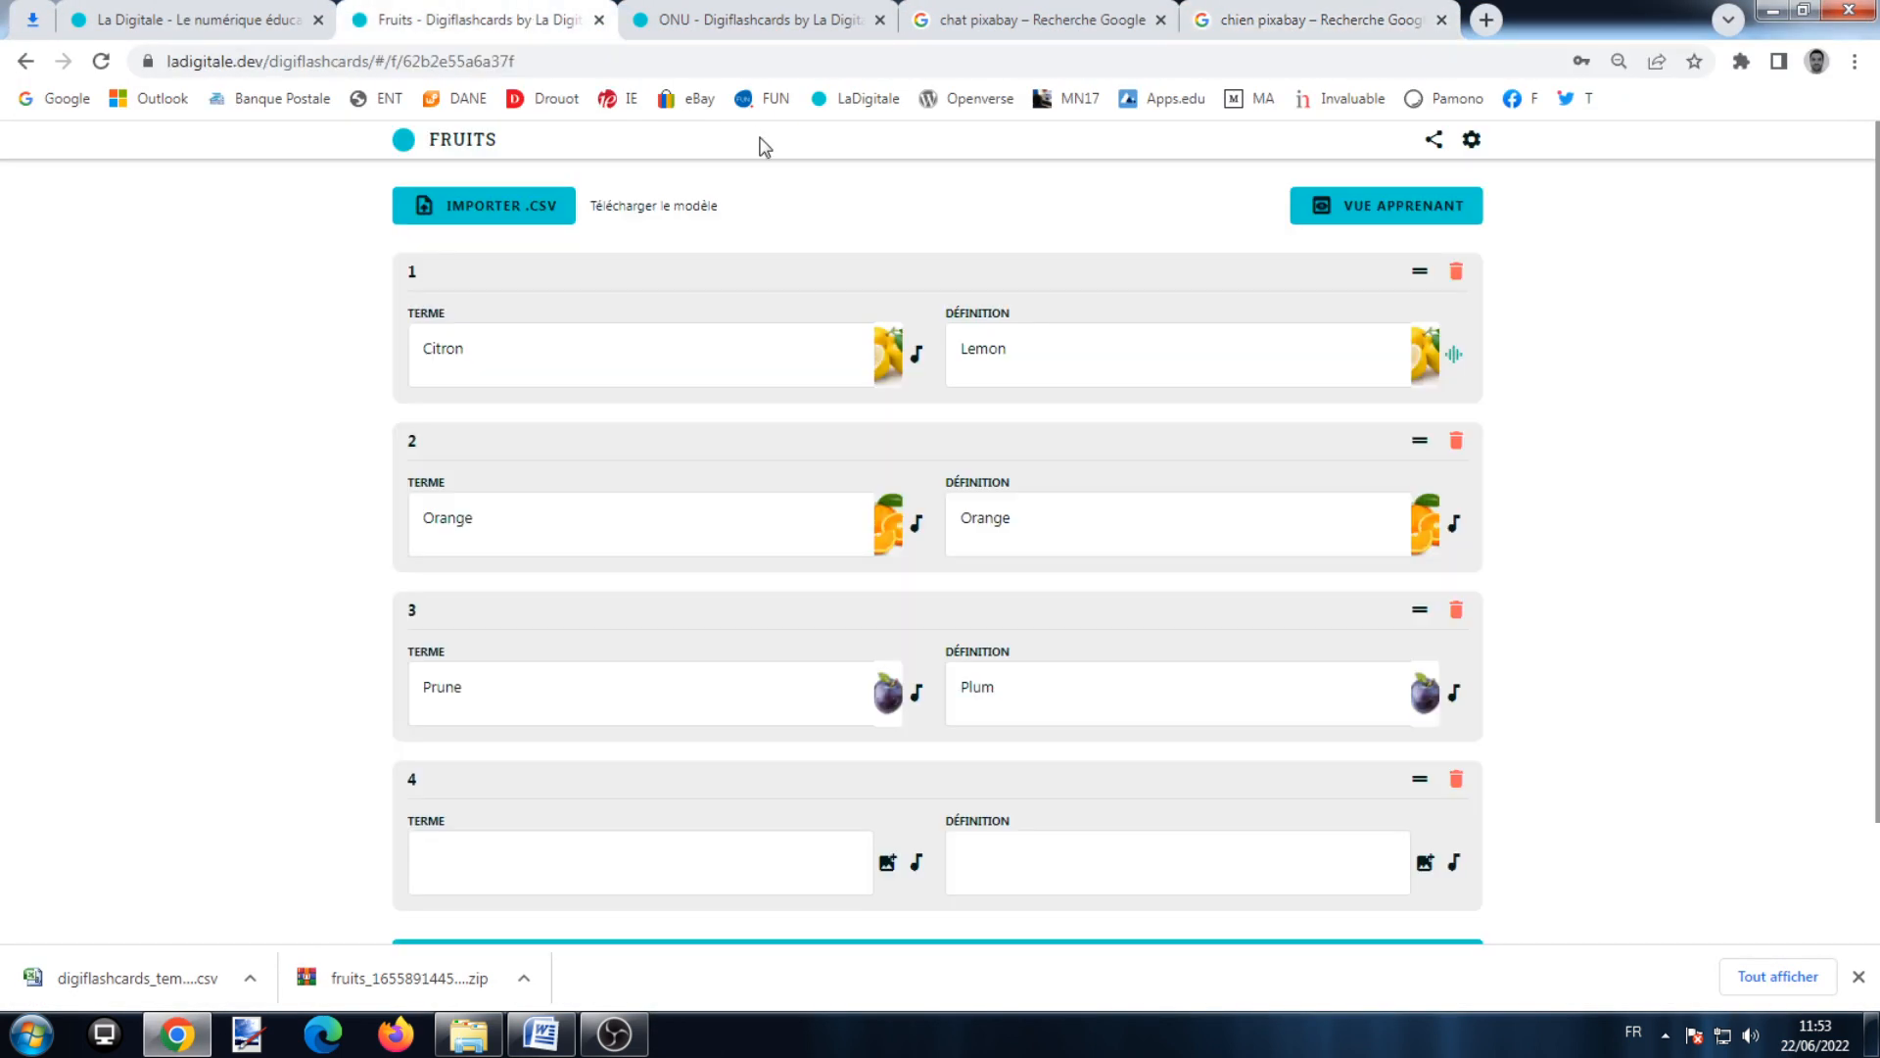
pyautogui.click(514, 215)
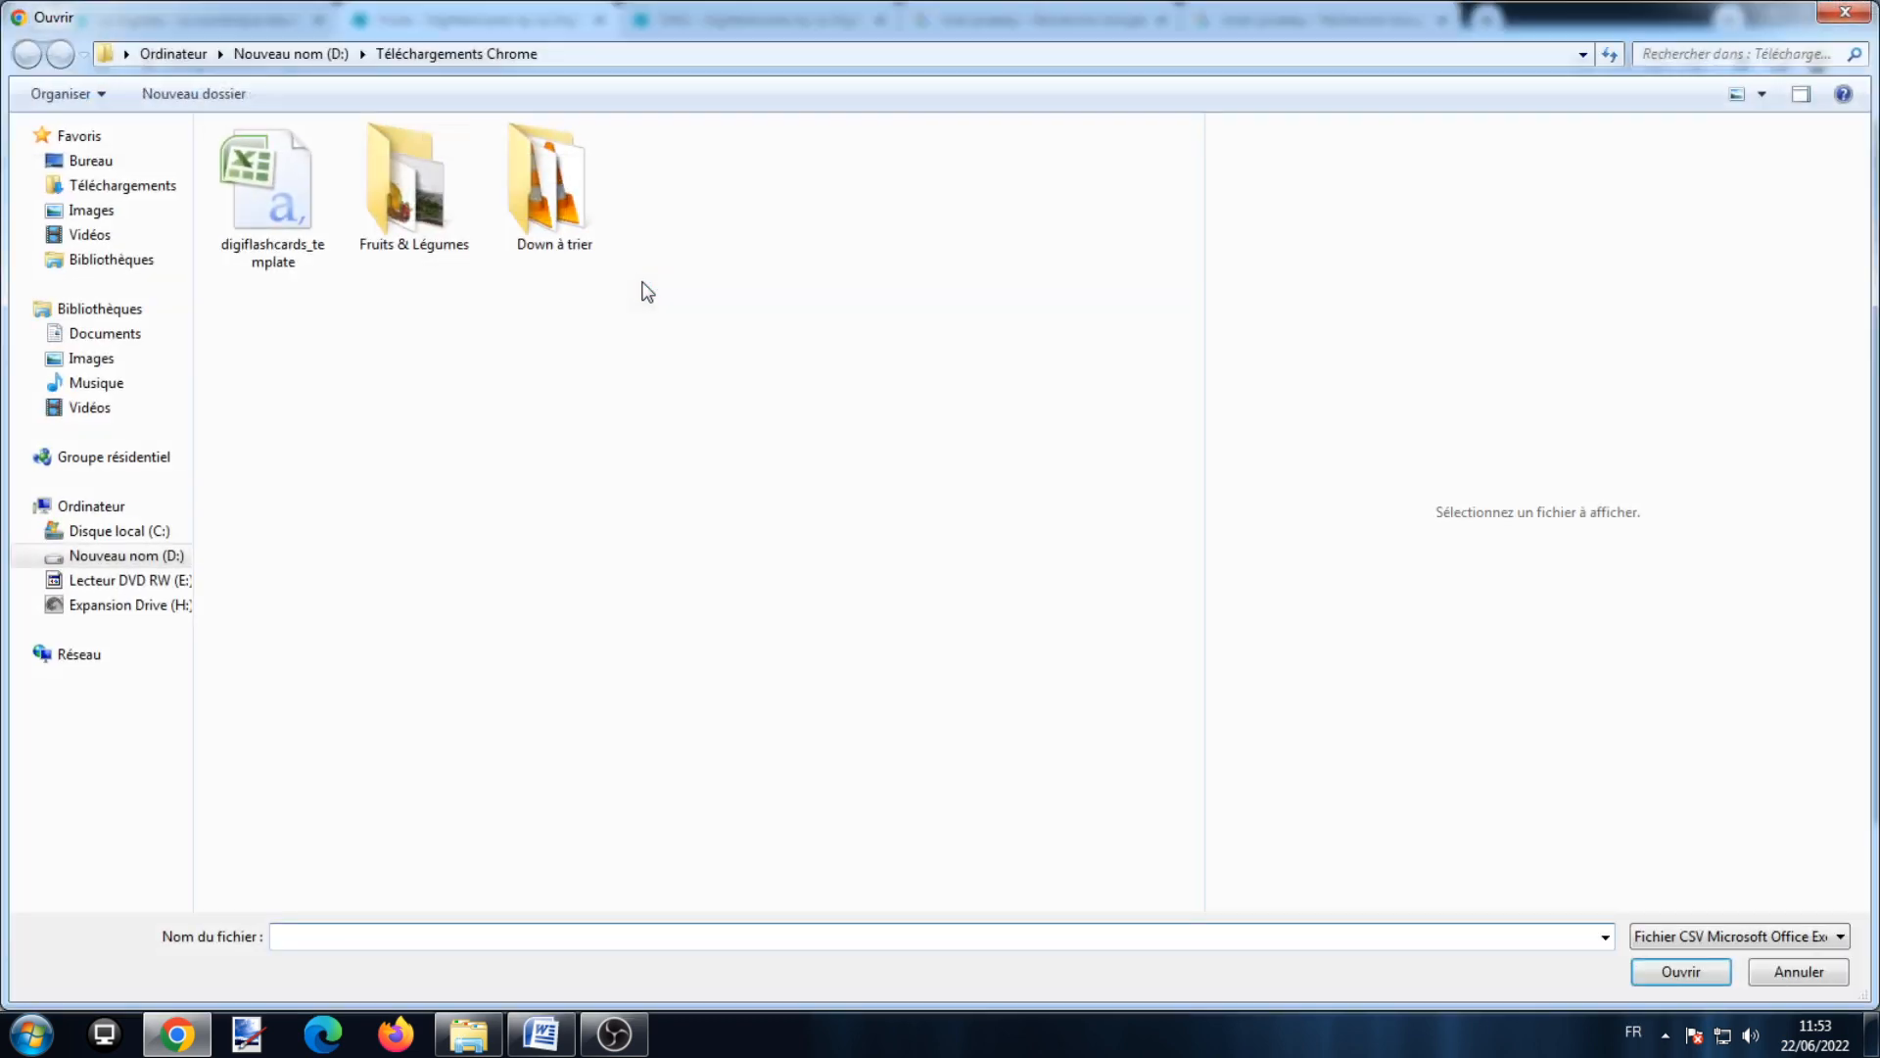
pyautogui.doubleClick(286, 221)
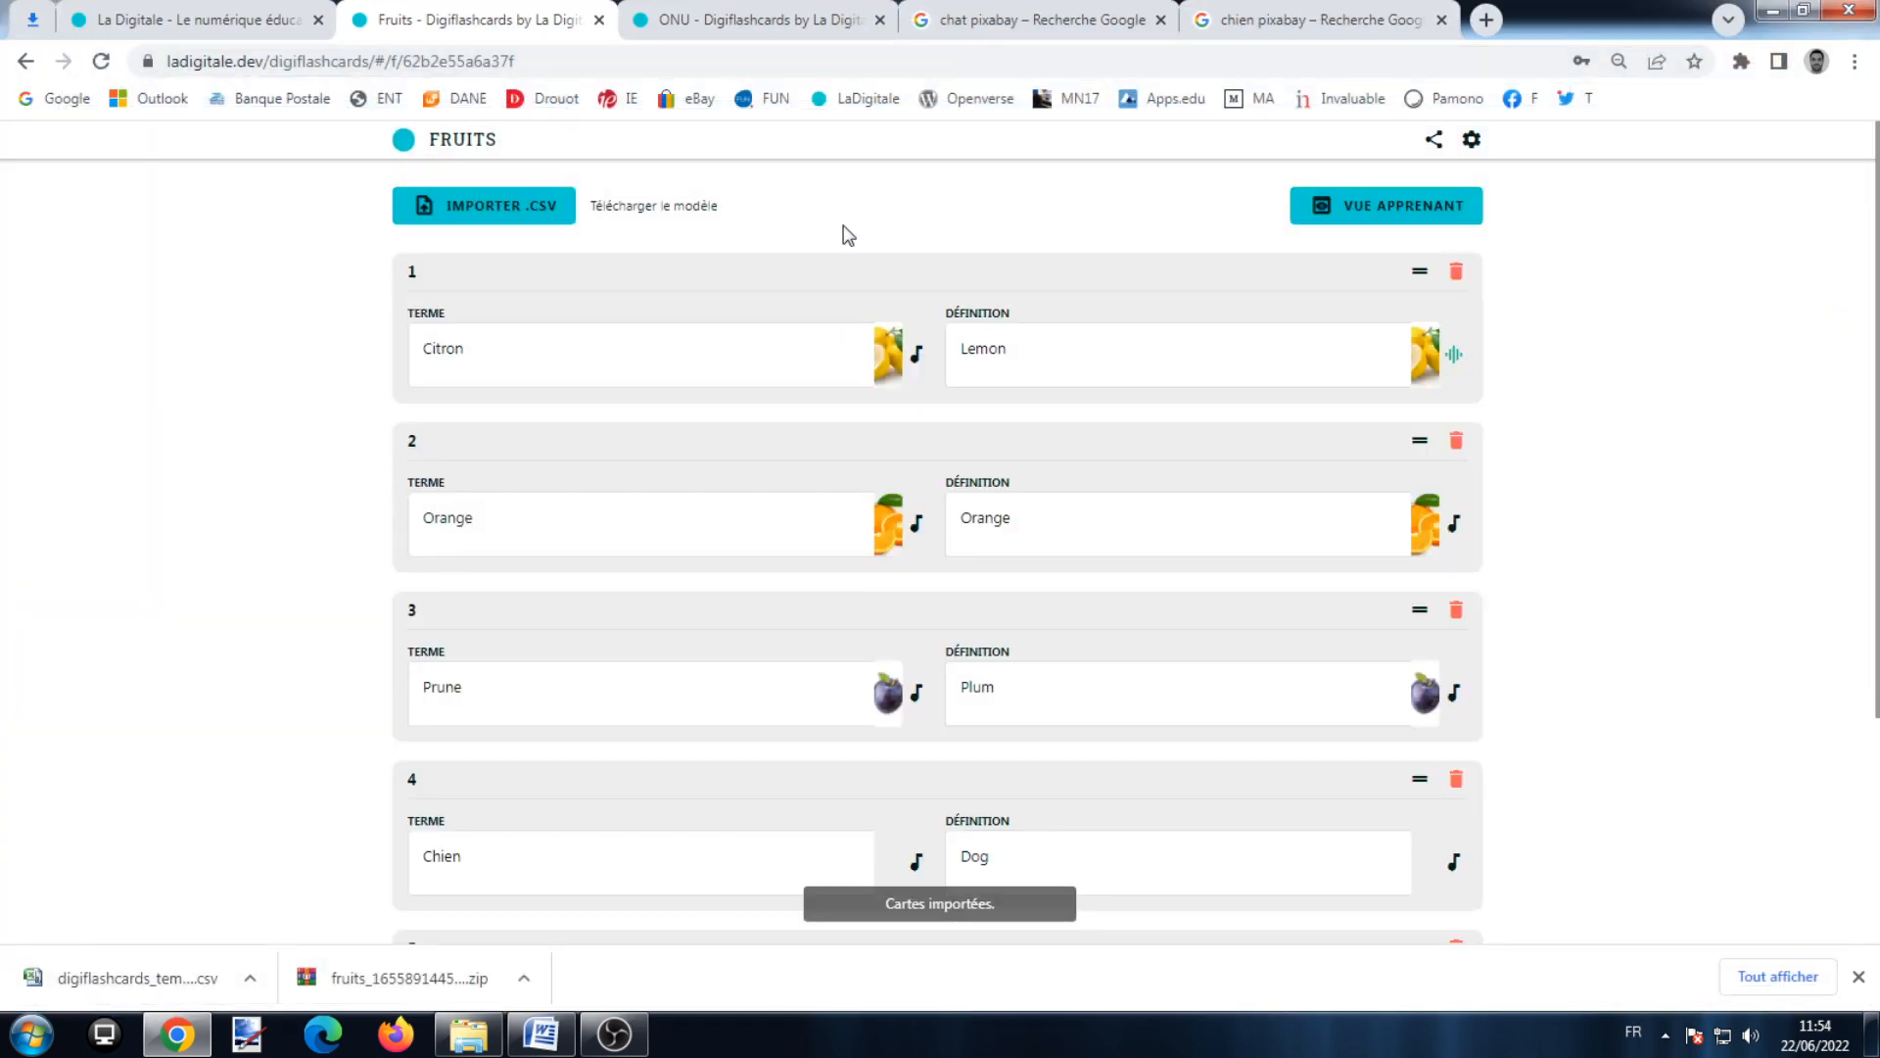
pyautogui.scroll(-3, 850, 235)
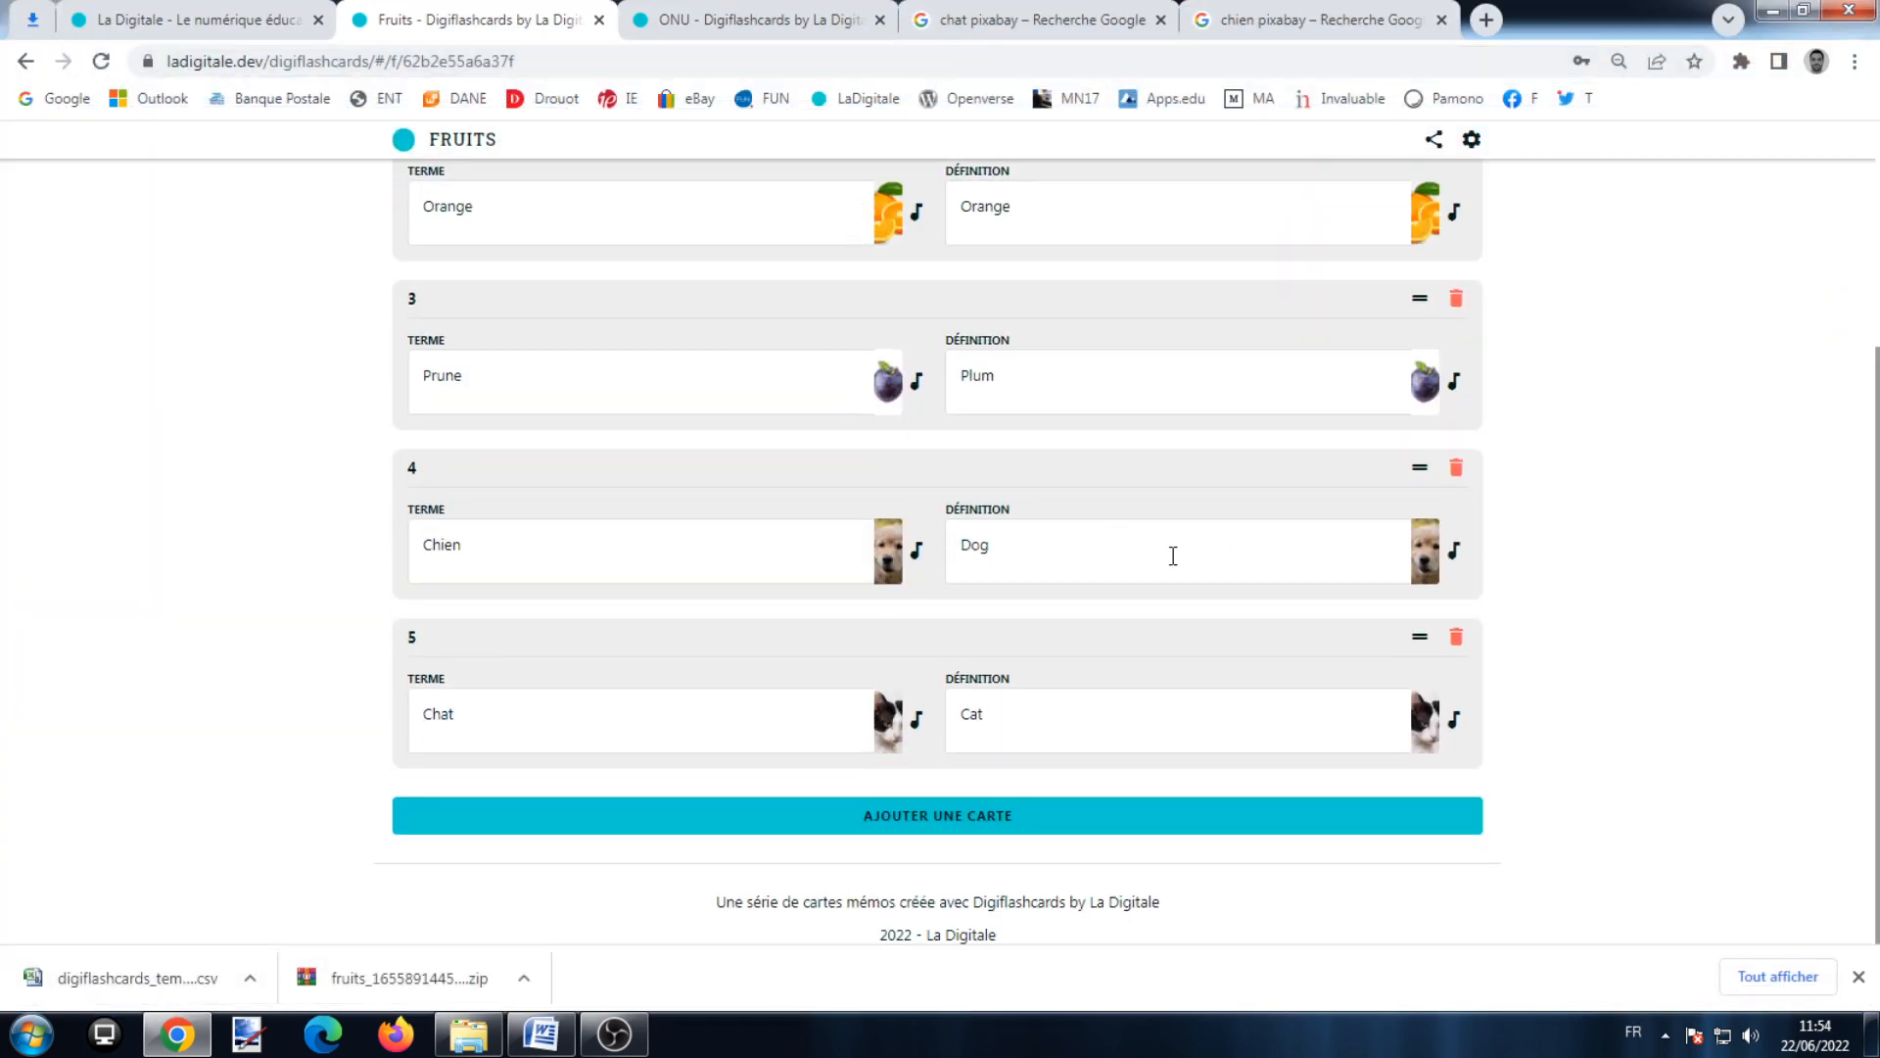
pyautogui.scroll(3, 970, 551)
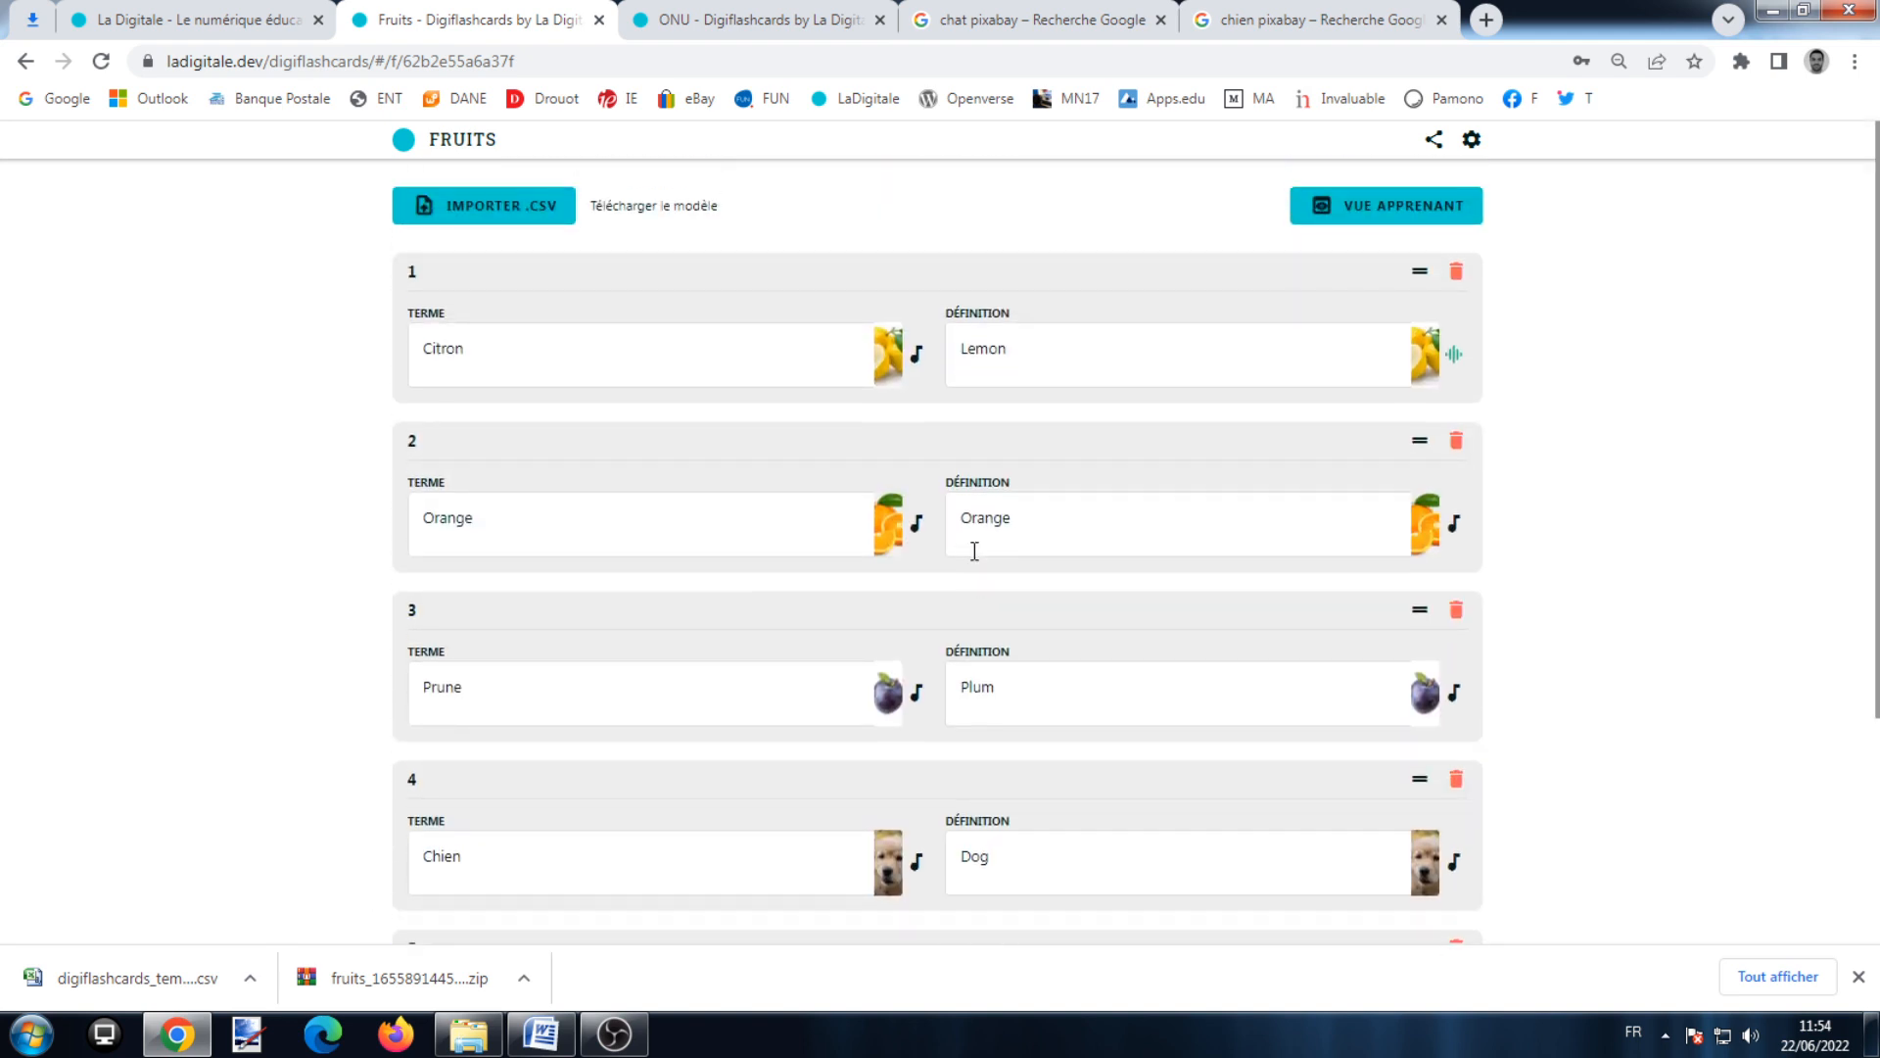
pyautogui.scroll(-3, 894, 529)
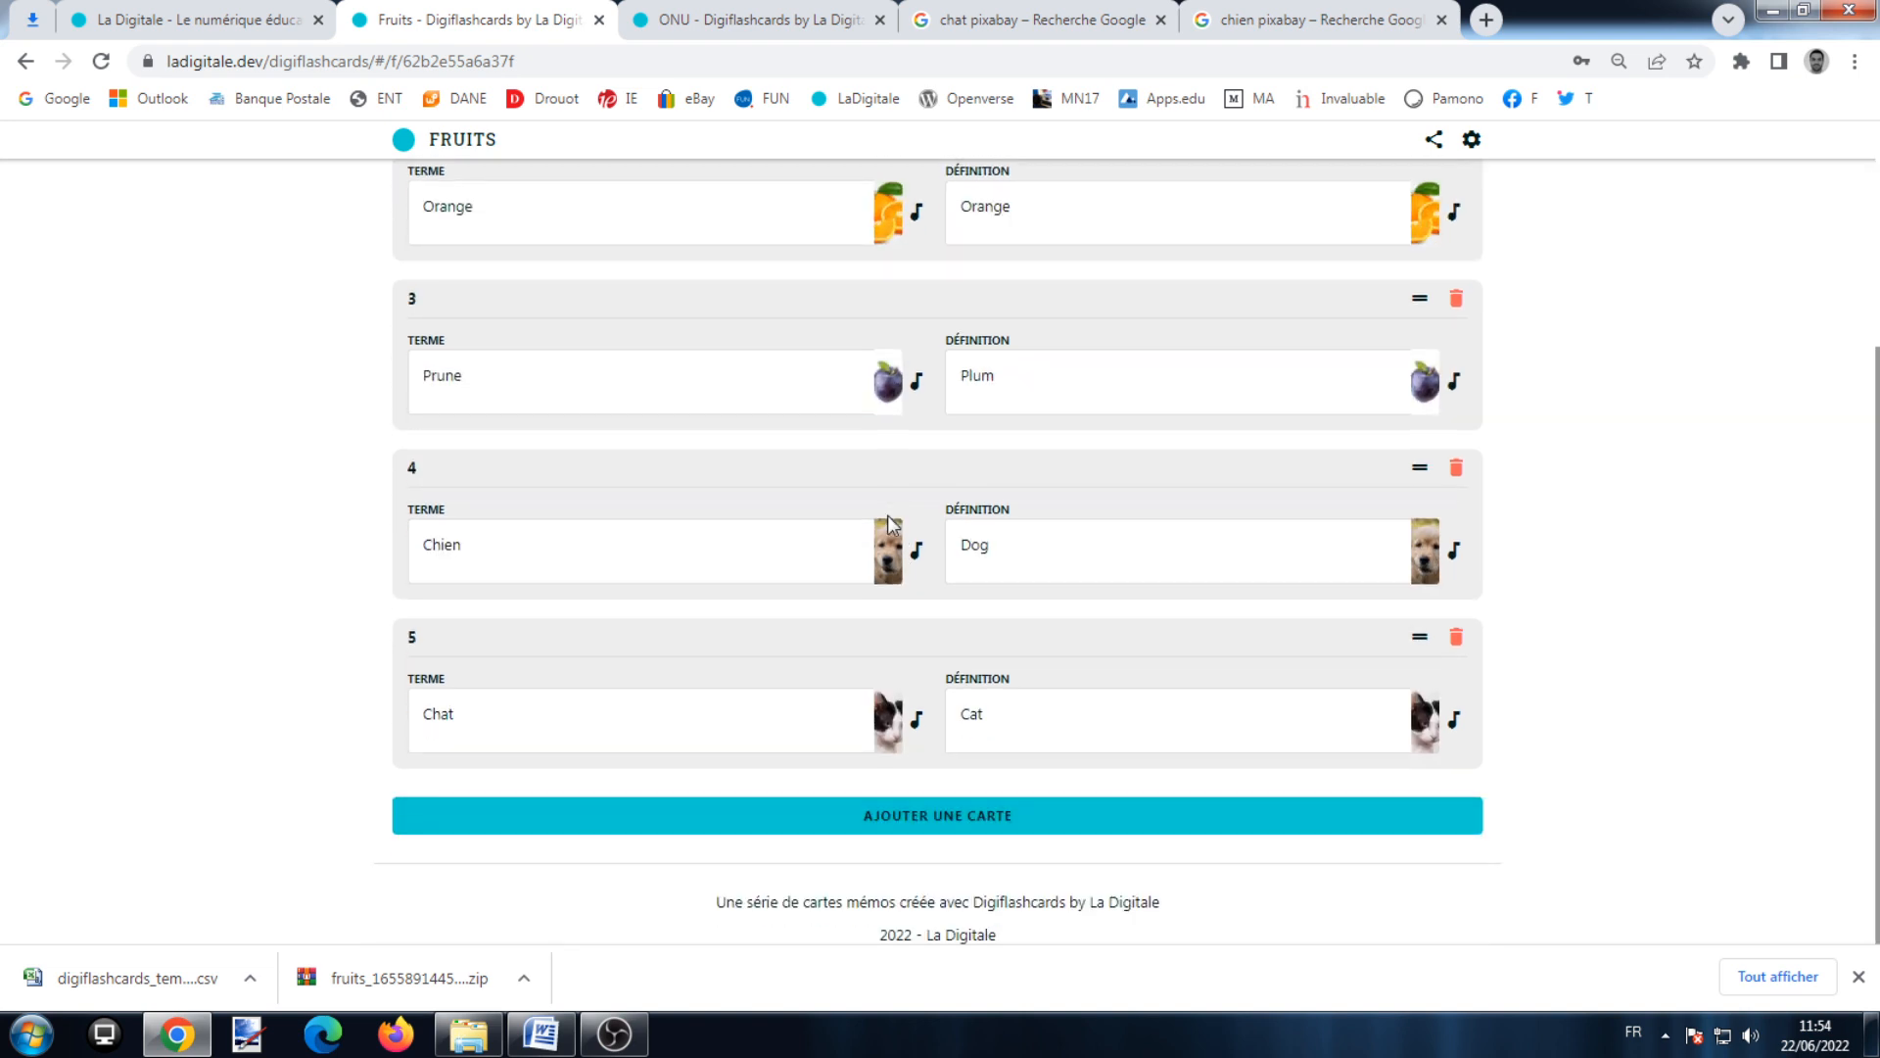
pyautogui.scroll(3, 852, 377)
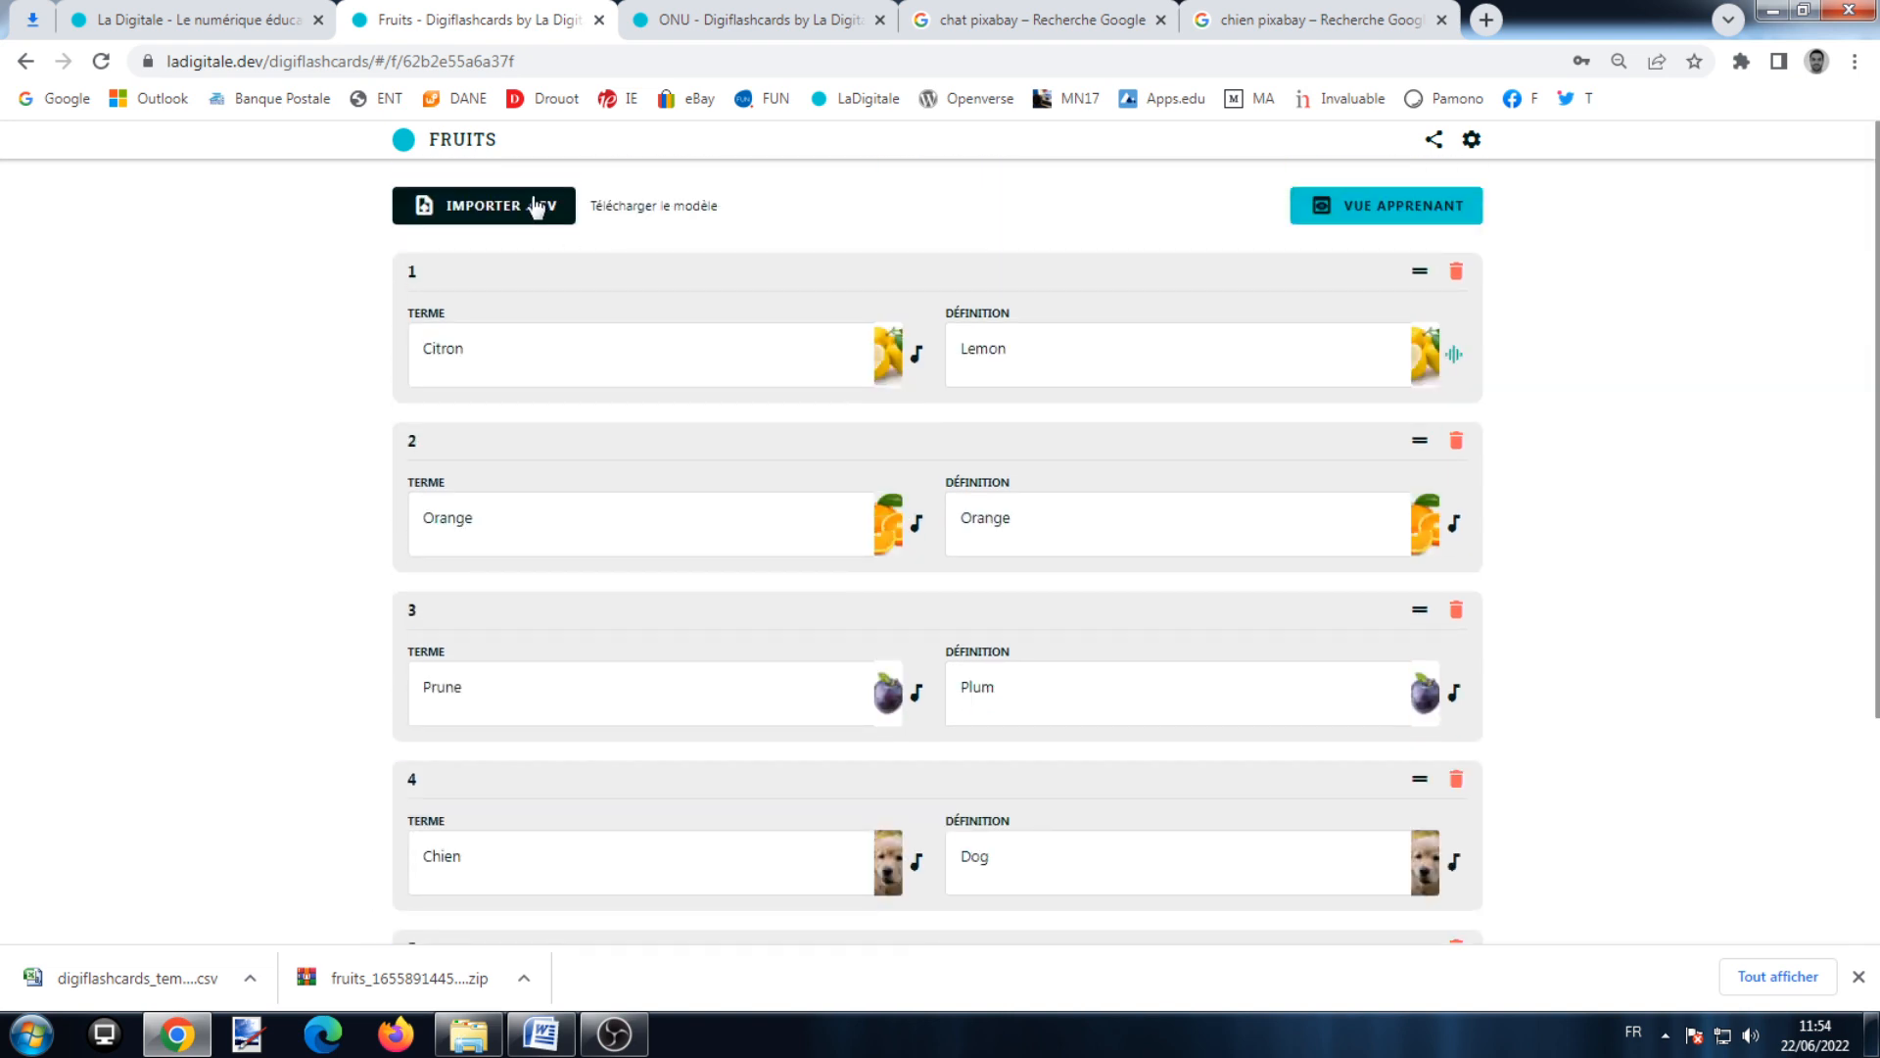
pyautogui.scroll(-2, 1043, 411)
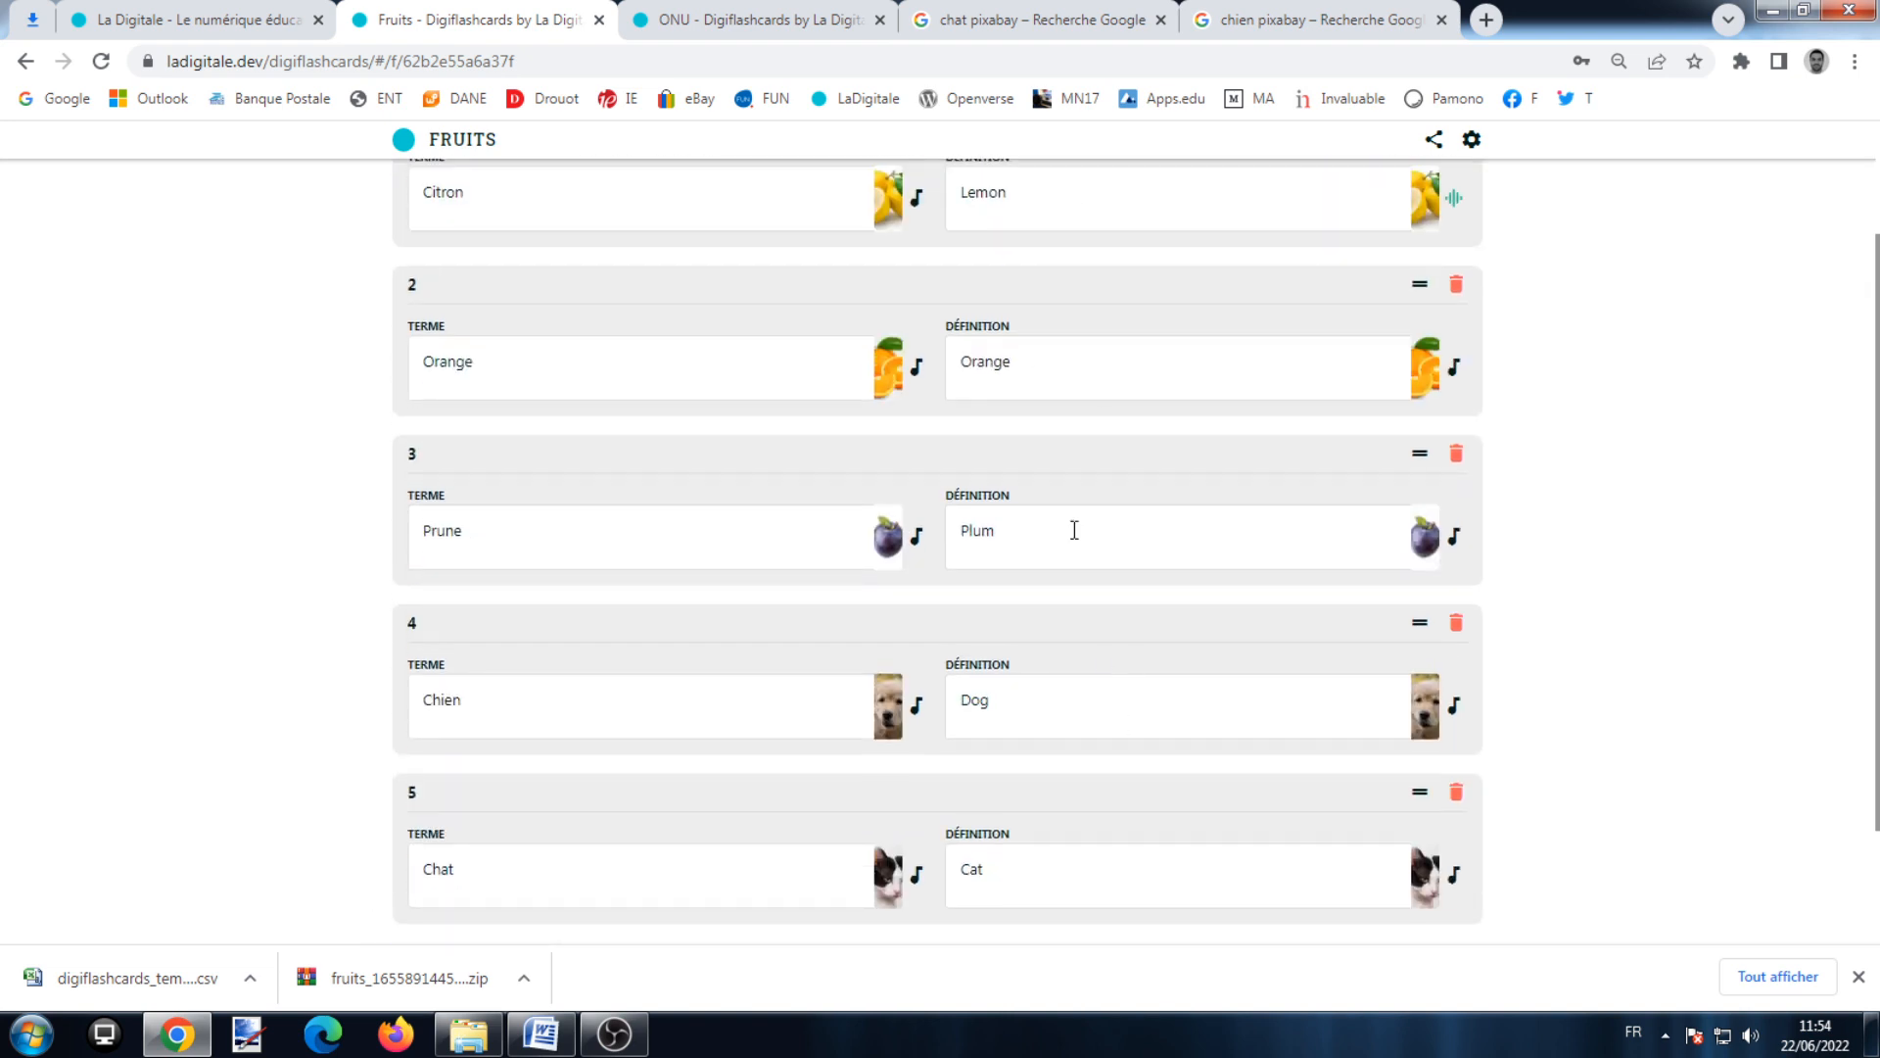
pyautogui.scroll(2, 1077, 470)
pyautogui.scroll(-3, 1085, 391)
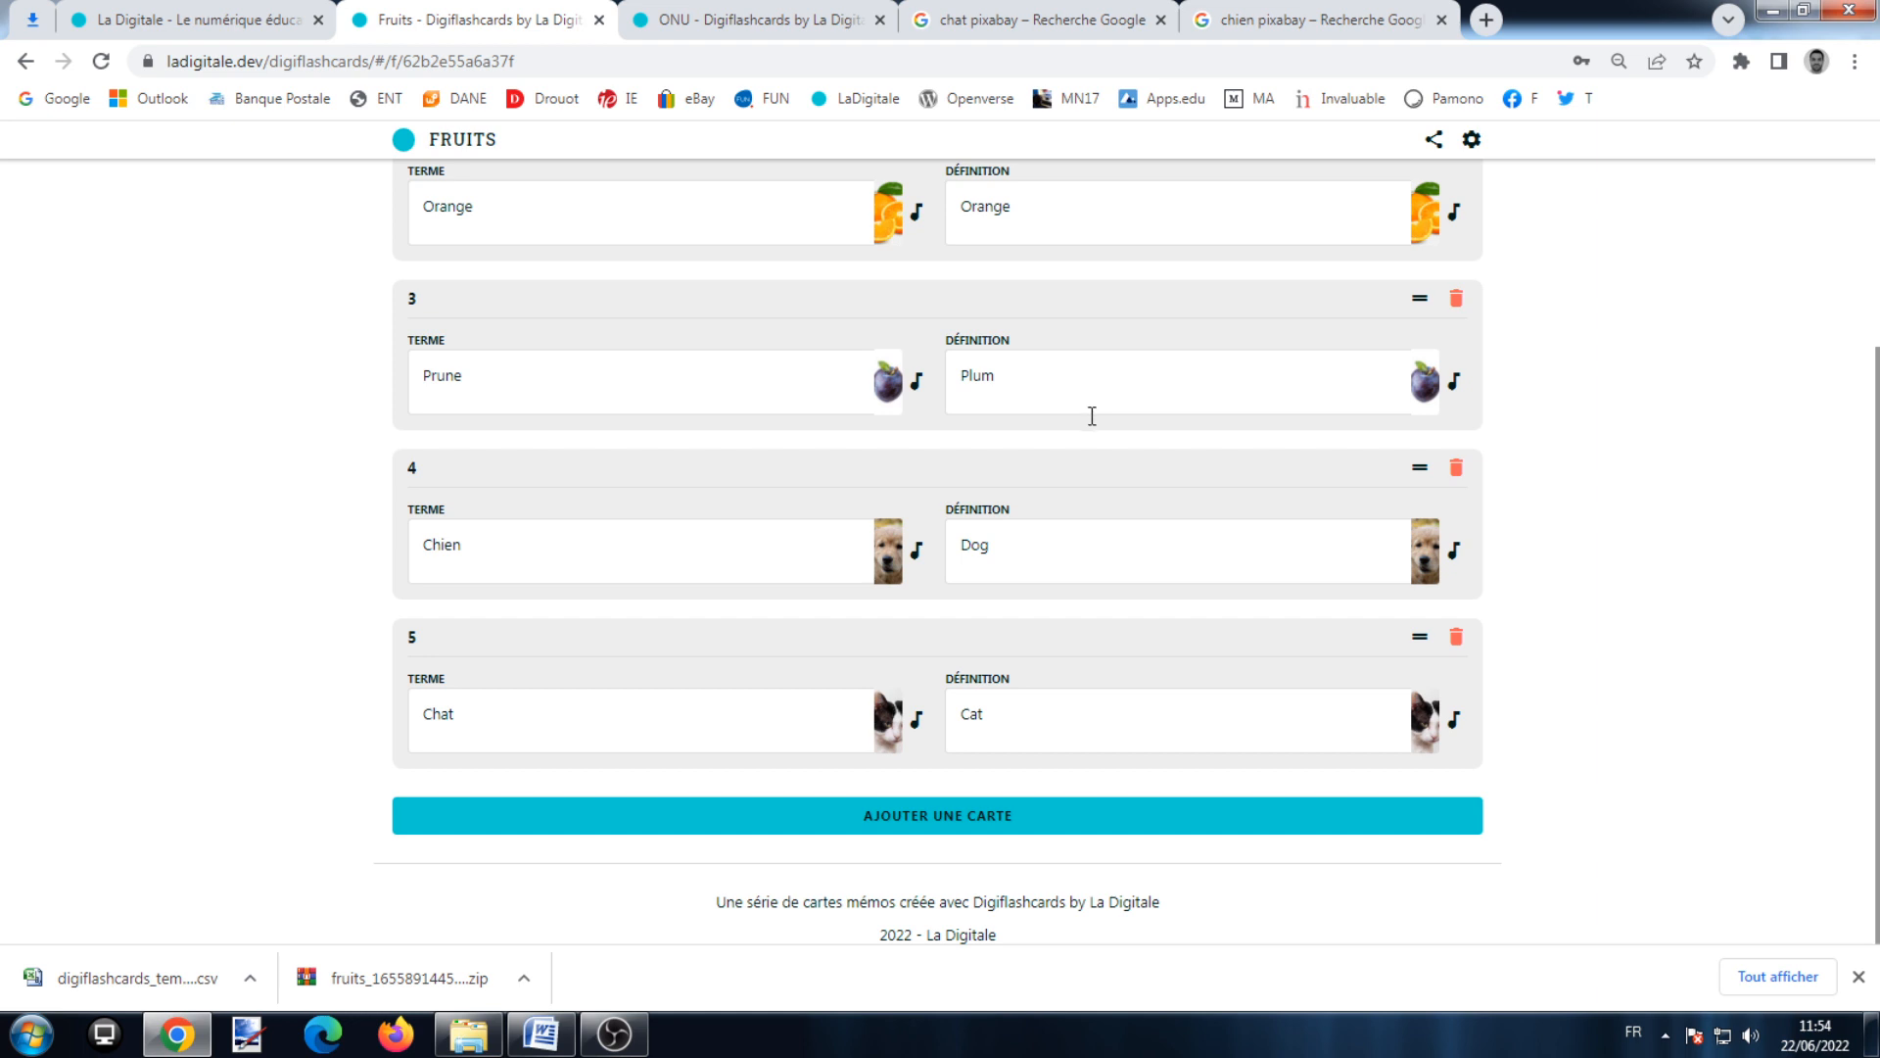
pyautogui.scroll(4, 1092, 416)
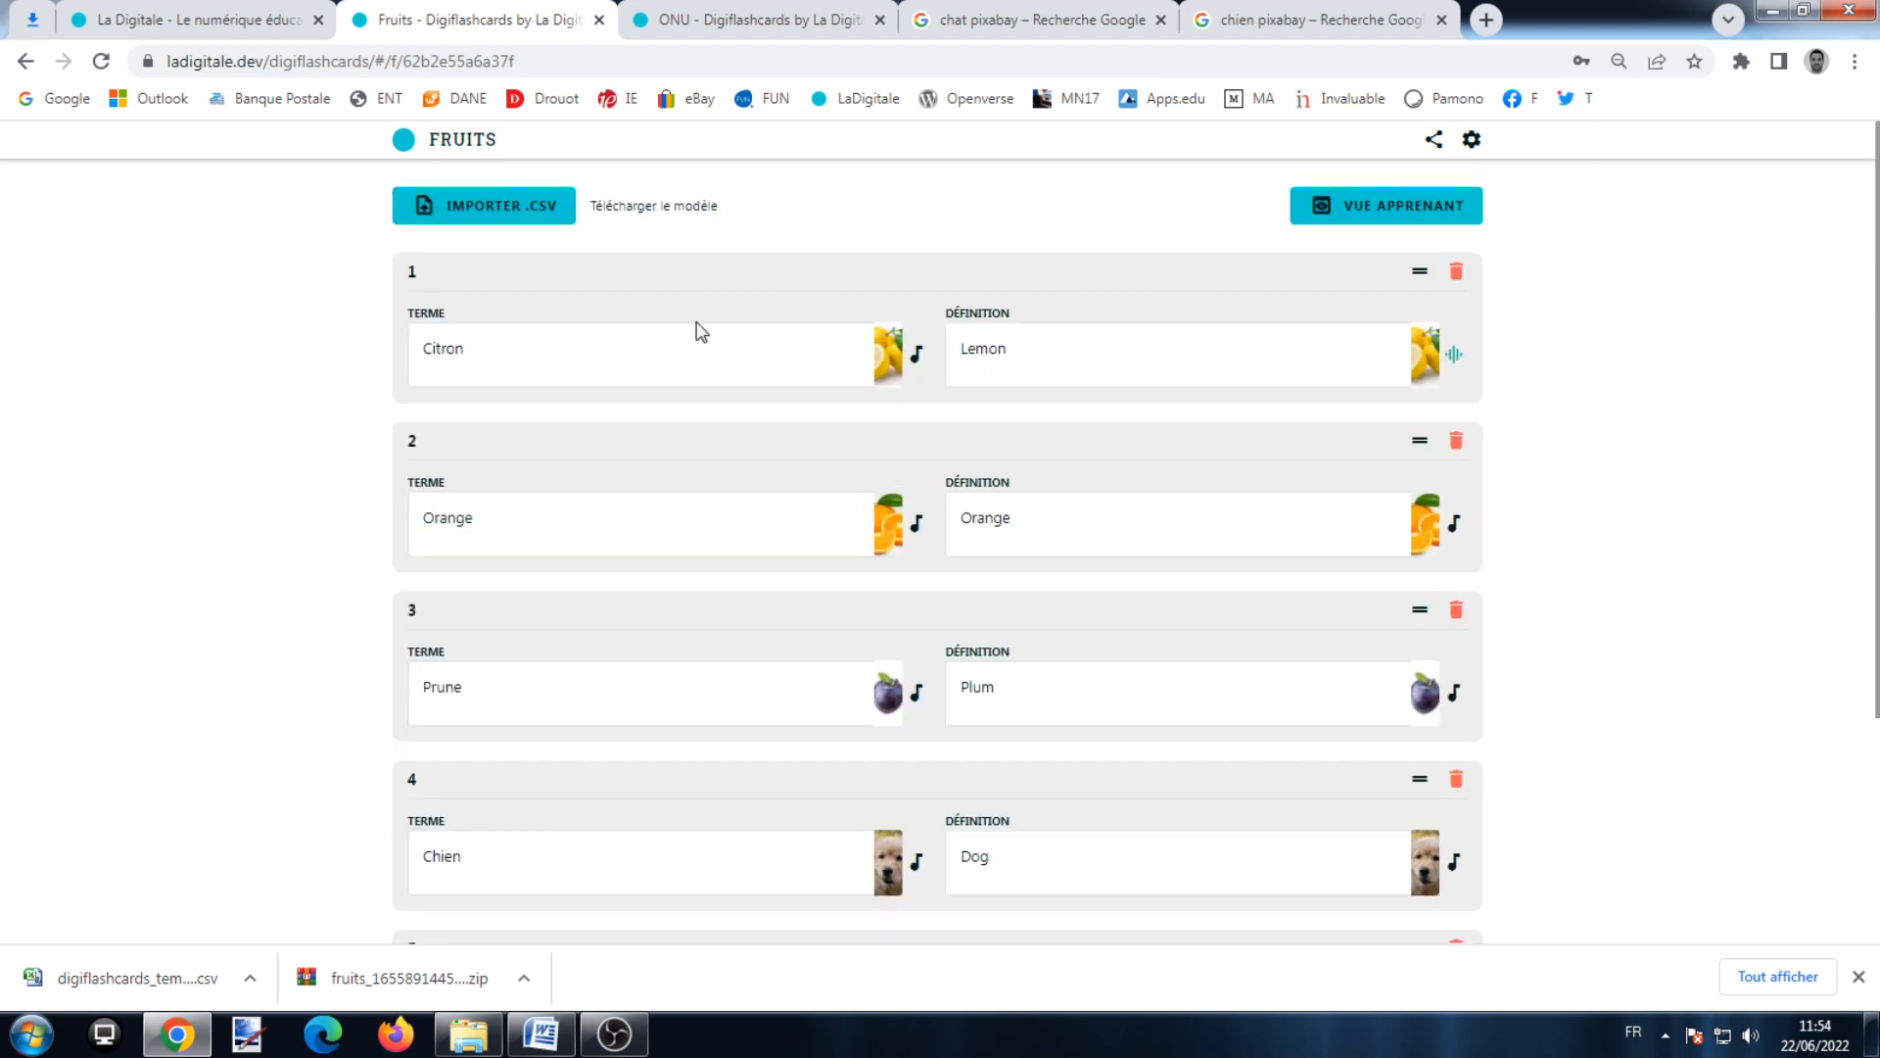
# Step: Switch to the La Digitale homepage tab and scroll through it
pyautogui.click(210, 20)
pyautogui.scroll(-10, 950, 407)
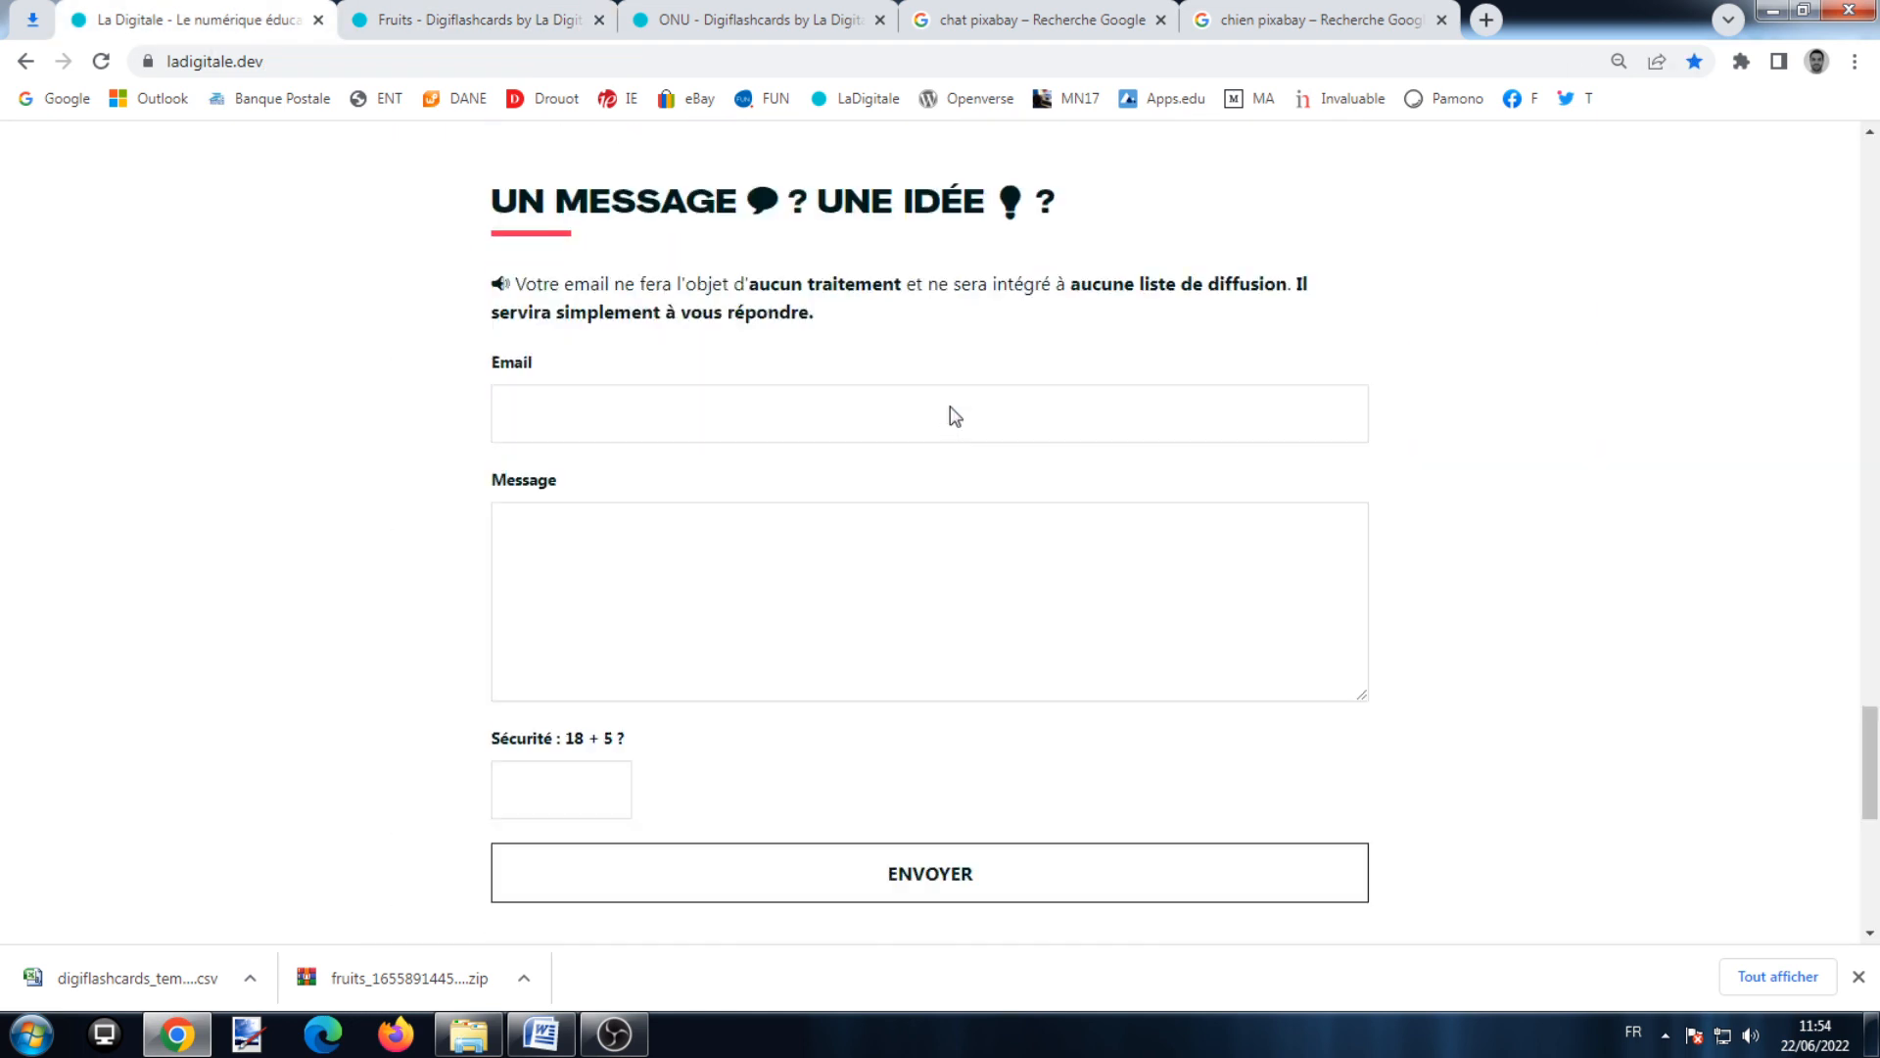
pyautogui.scroll(8, 950, 411)
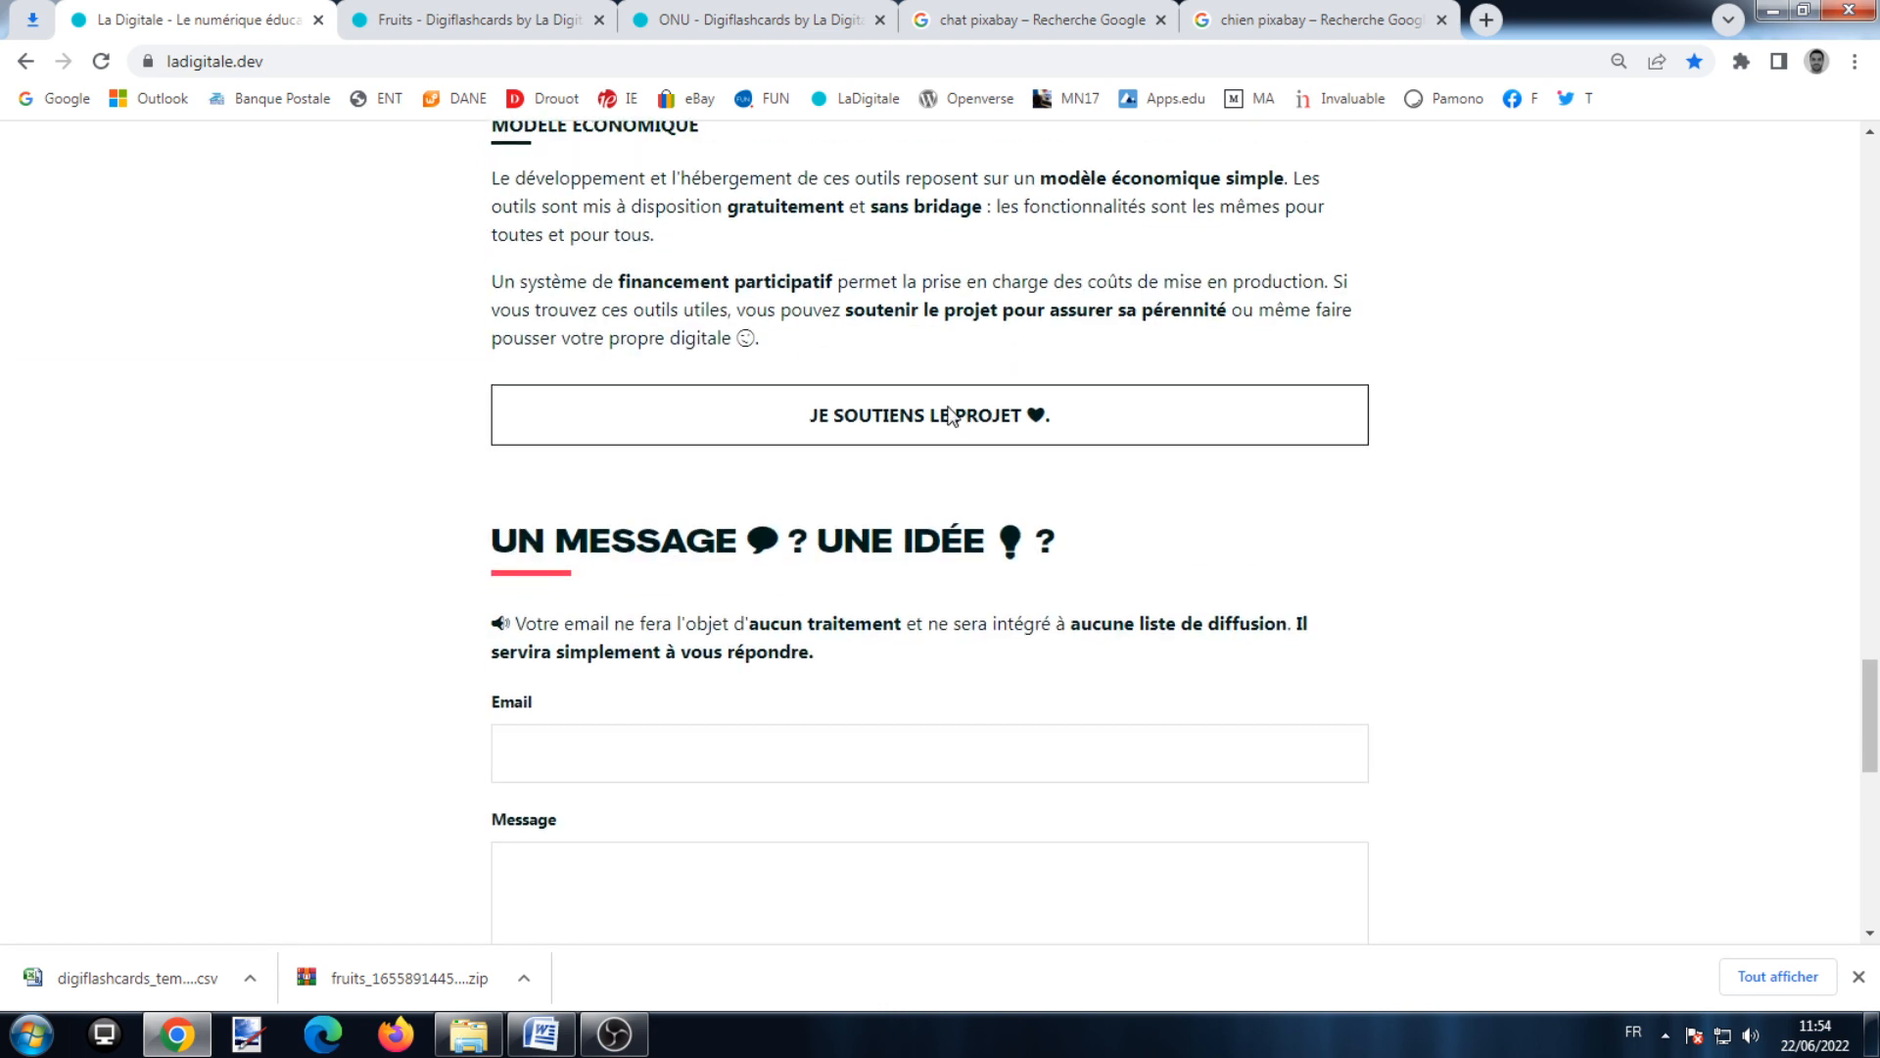